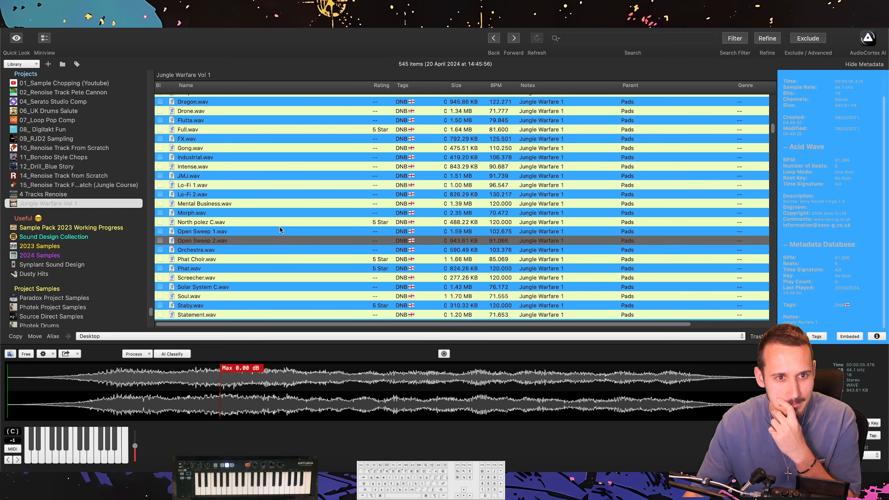
Pick Cmin 7th 3.wav from the Jungle Warfare Vol 1 pads, switch to Renoise and load it into the Amigo sampler.
{"action": "scroll", "coordinate": [325, 214], "scroll_direction": "up", "scroll_amount": 3}
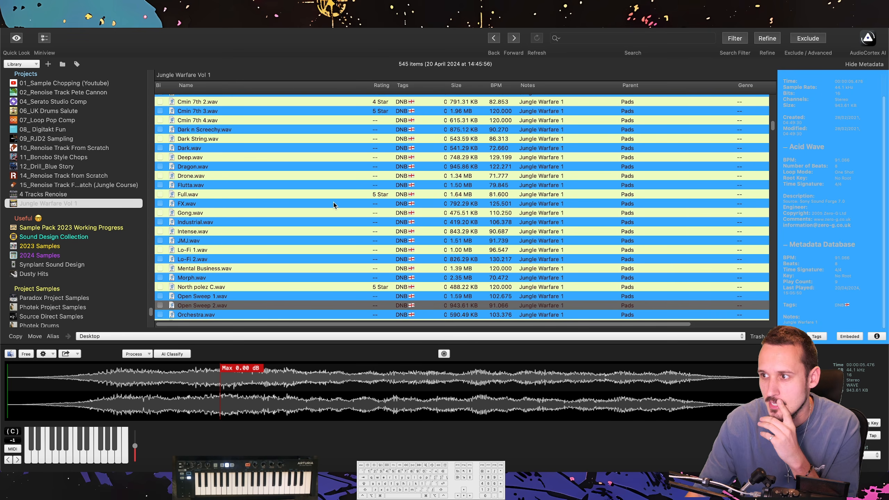
{"action": "scroll", "coordinate": [327, 139], "scroll_direction": "up", "scroll_amount": 1}
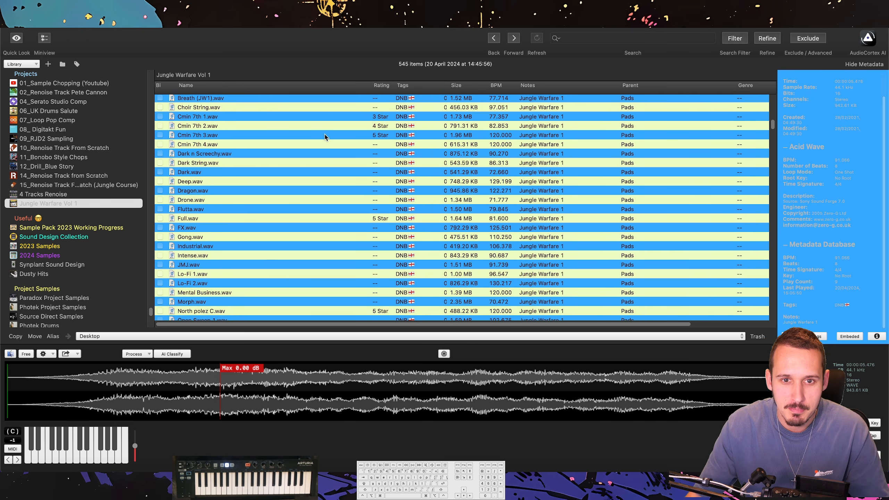
{"action": "left_click", "coordinate": [325, 137]}
{"action": "scroll", "coordinate": [324, 151], "scroll_direction": "up", "scroll_amount": 1}
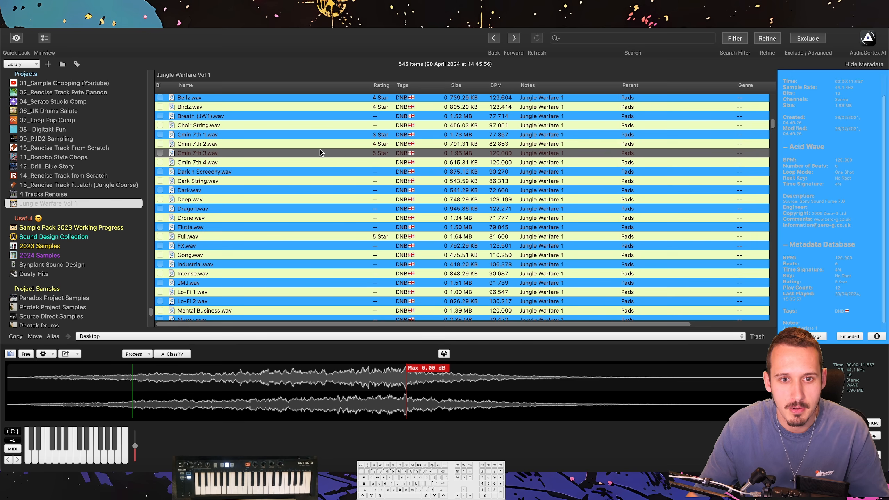
{"action": "key", "text": "ctrl+Left"}
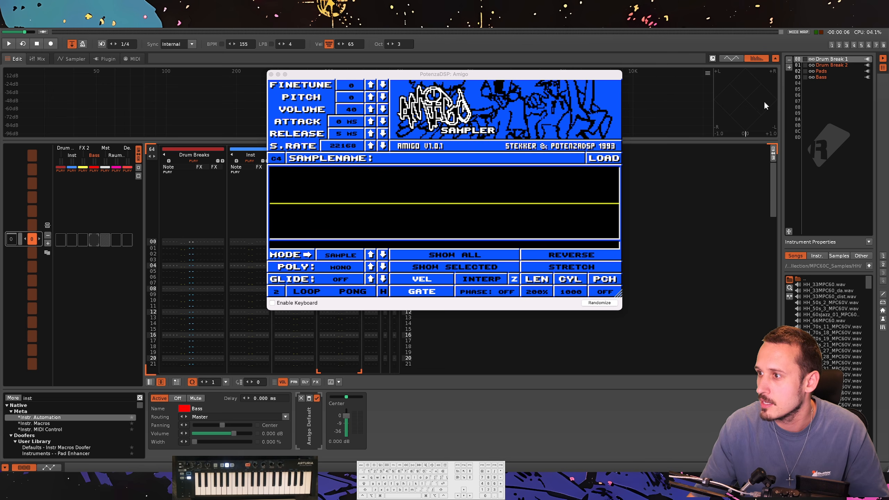
{"action": "left_click_drag", "start_coordinate": [505, 73], "coordinate": [482, 119]}
{"action": "key", "text": "ctrl+Right"}
{"action": "key", "text": "ctrl+Left"}
{"action": "left_click_drag", "start_coordinate": [372, 154], "coordinate": [332, 254]}
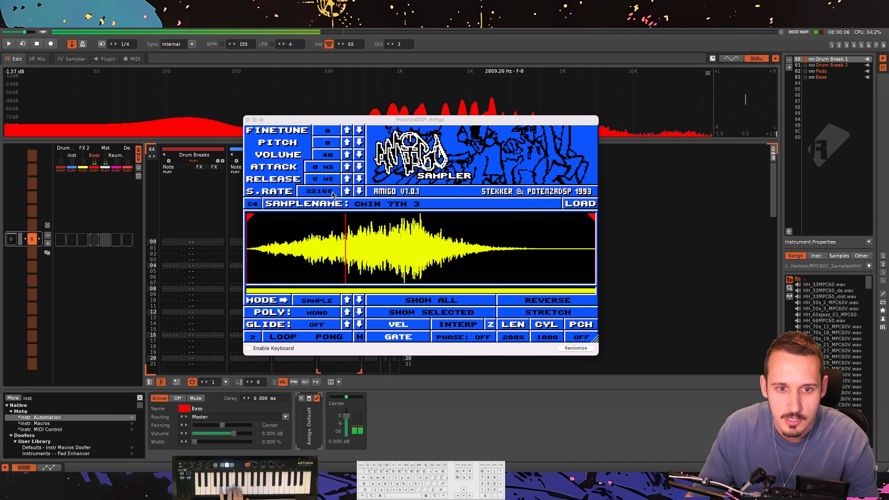
Move the Amigo window clear of the pattern tracks and shift the sample's start marker past the quiet opening.
{"action": "left_click_drag", "start_coordinate": [429, 121], "coordinate": [566, 126]}
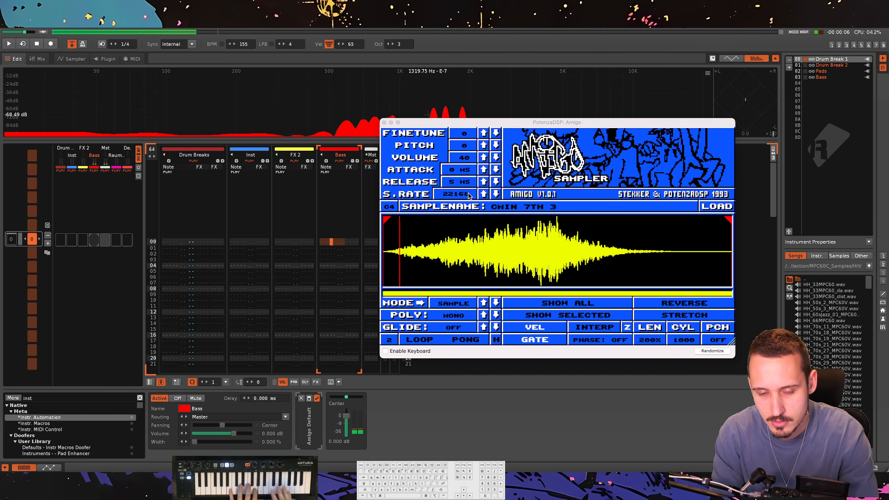
{"action": "mouse_move", "coordinate": [388, 221]}
{"action": "left_mouse_down"}
{"action": "mouse_move", "coordinate": [447, 224]}
{"action": "mouse_move", "coordinate": [412, 224]}
{"action": "left_mouse_up"}
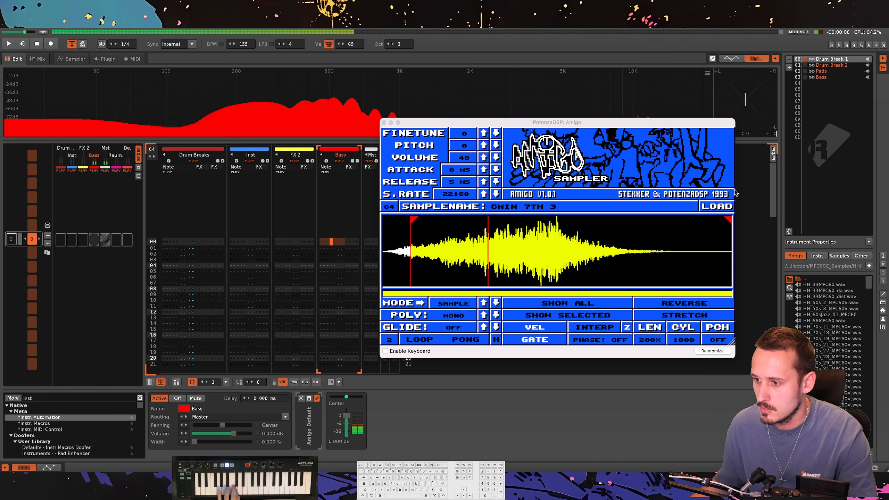
{"action": "key", "text": "super+Tab"}
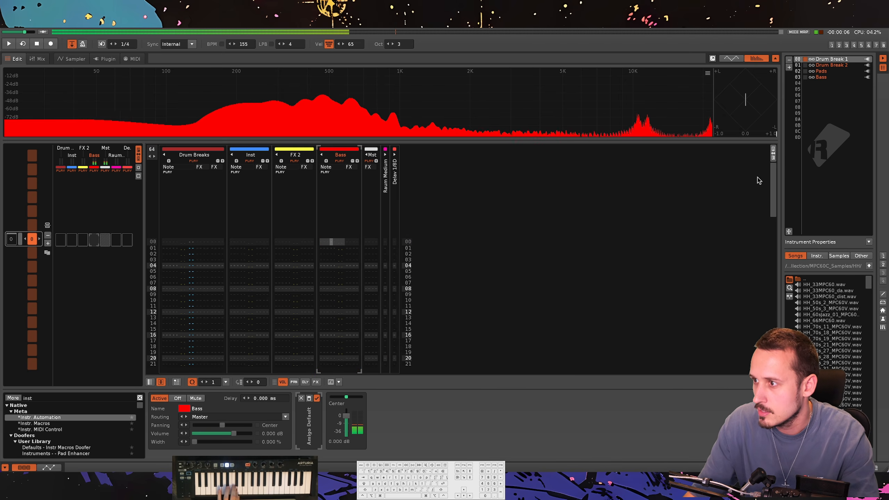
{"action": "left_click", "coordinate": [616, 34]}
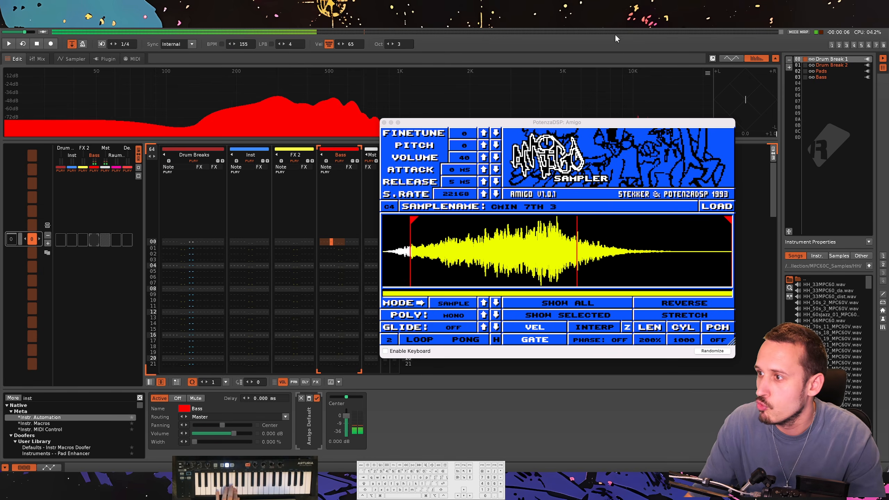
Switch to the sample library and look through the Jungle Warfare Vol 1 files and the saved sample lists.
{"action": "key", "text": "super+Tab"}
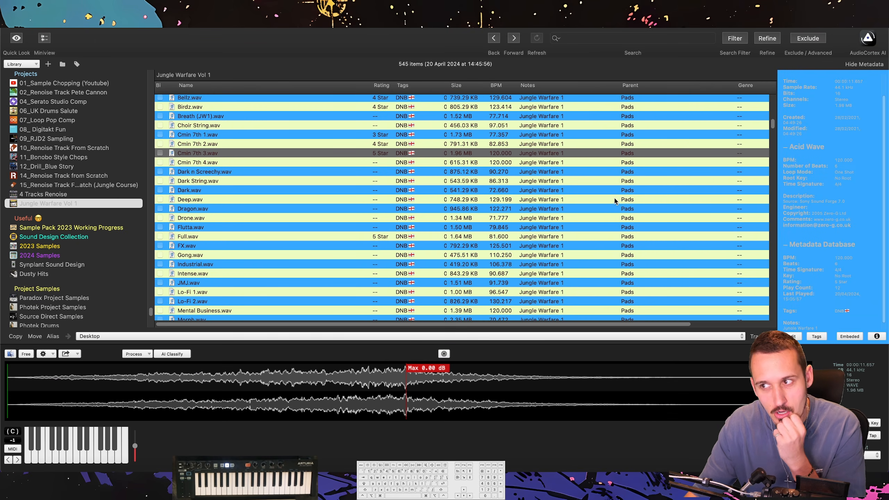
{"action": "scroll", "coordinate": [595, 201], "scroll_direction": "down", "scroll_amount": 20}
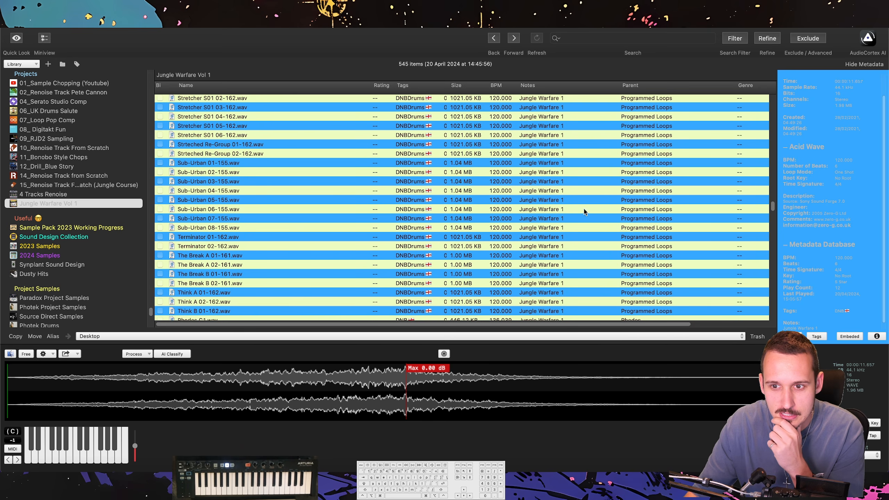
{"action": "left_click_drag", "start_coordinate": [773, 209], "coordinate": [767, 125]}
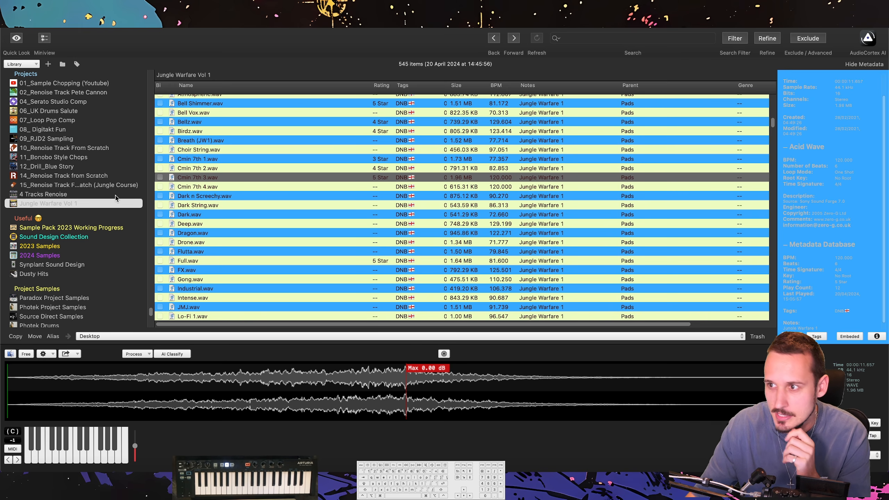
{"action": "left_click_drag", "start_coordinate": [152, 311], "coordinate": [148, 194]}
{"action": "scroll", "coordinate": [104, 189], "scroll_direction": "up", "scroll_amount": 15}
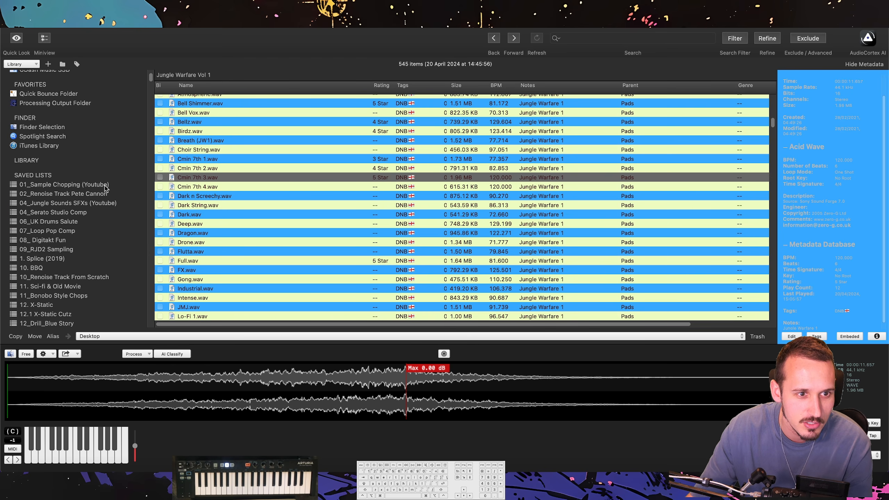
{"action": "left_click", "coordinate": [139, 176]}
{"action": "left_click_drag", "start_coordinate": [151, 86], "coordinate": [151, 158]}
{"action": "scroll", "coordinate": [107, 196], "scroll_direction": "down", "scroll_amount": 10}
{"action": "scroll", "coordinate": [106, 197], "scroll_direction": "down", "scroll_amount": 12}
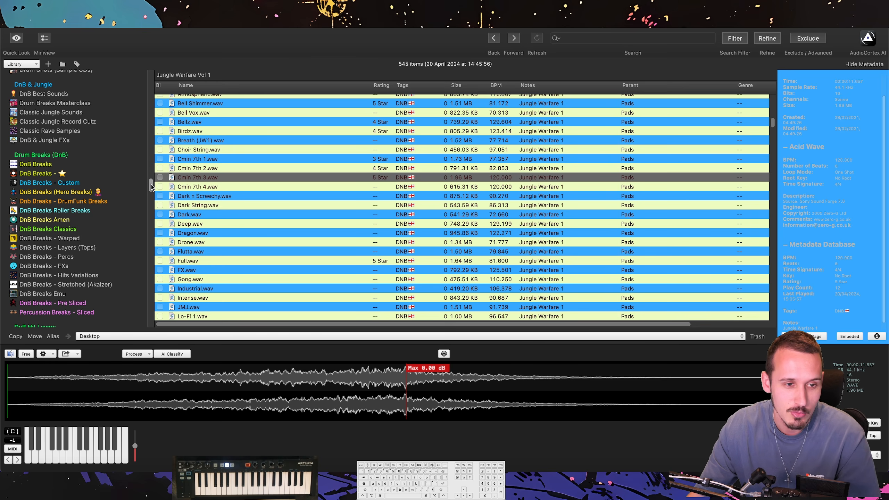
{"action": "scroll", "coordinate": [150, 185], "scroll_direction": "down", "scroll_amount": 20}
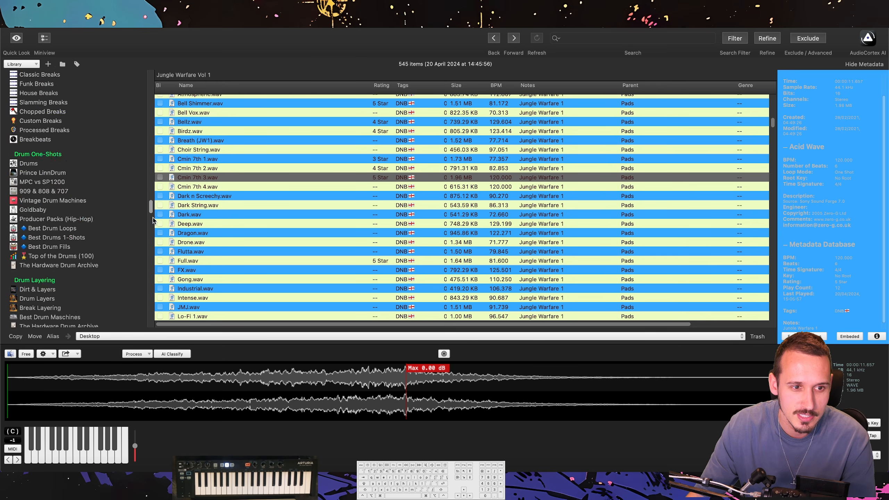
{"action": "scroll", "coordinate": [128, 270], "scroll_direction": "up", "scroll_amount": 15}
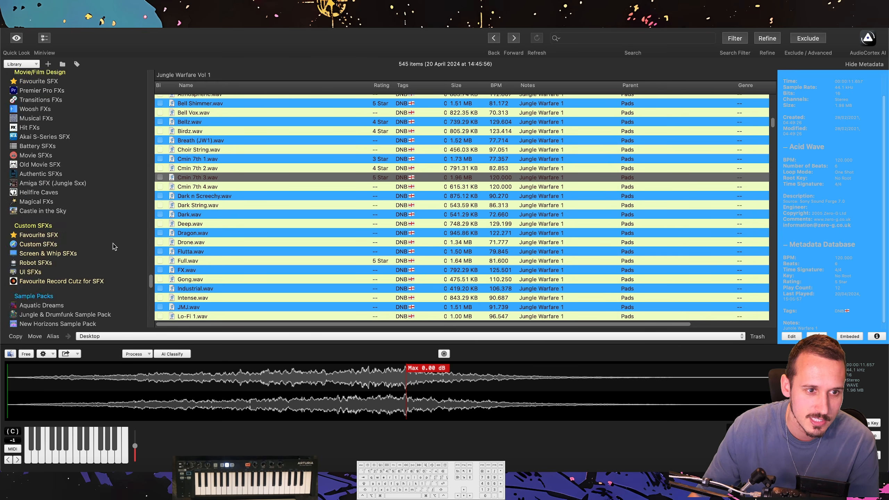
{"action": "scroll", "coordinate": [101, 232], "scroll_direction": "down", "scroll_amount": 5}
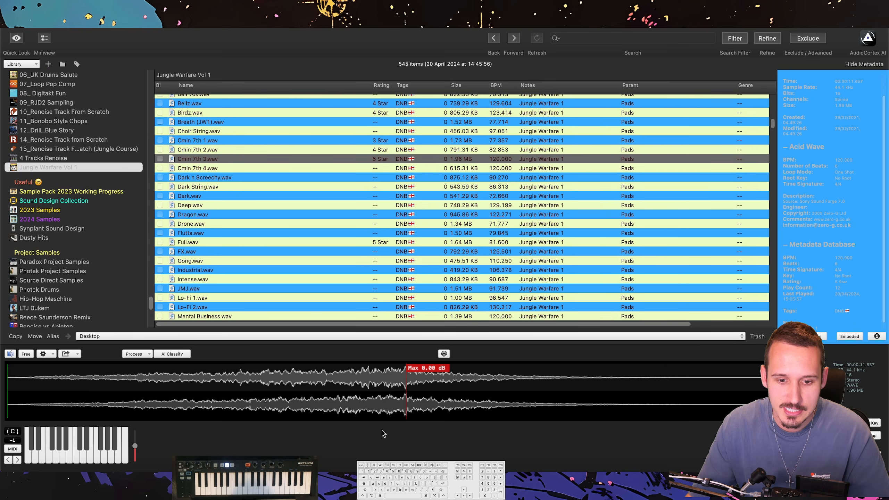
Switch back to Renoise, set the Amigo sampler to POLY and pull the sample's end marker in before the quiet tail.
{"action": "left_click", "coordinate": [405, 481]}
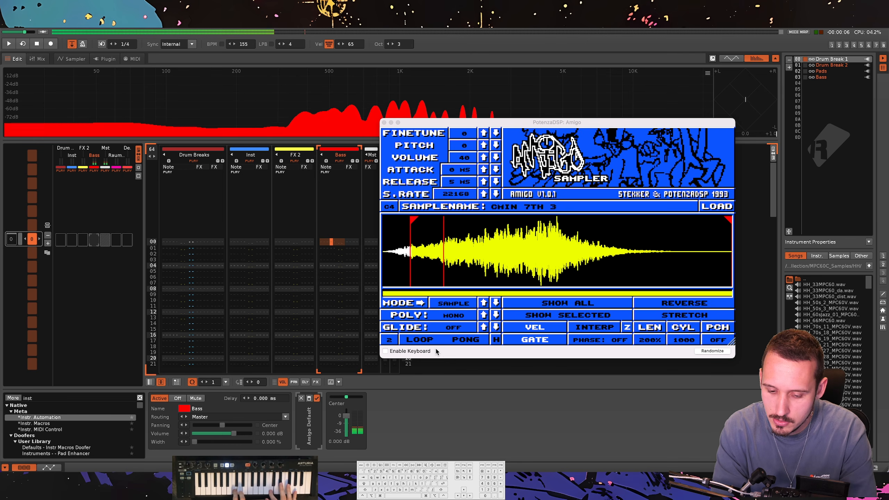
{"action": "left_click", "coordinate": [455, 316]}
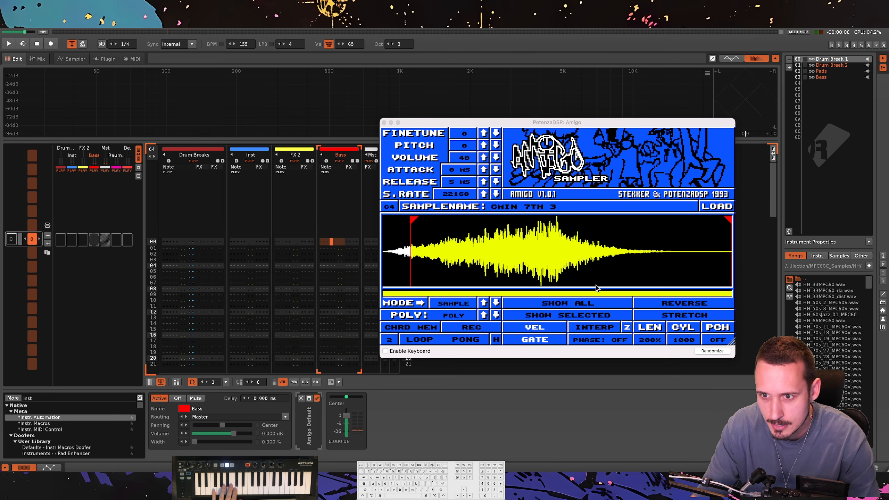
{"action": "left_click_drag", "start_coordinate": [727, 226], "coordinate": [633, 231]}
Turn on looping in the Amigo sampler and set the release to 2.97 s.
{"action": "left_click", "coordinate": [425, 341]}
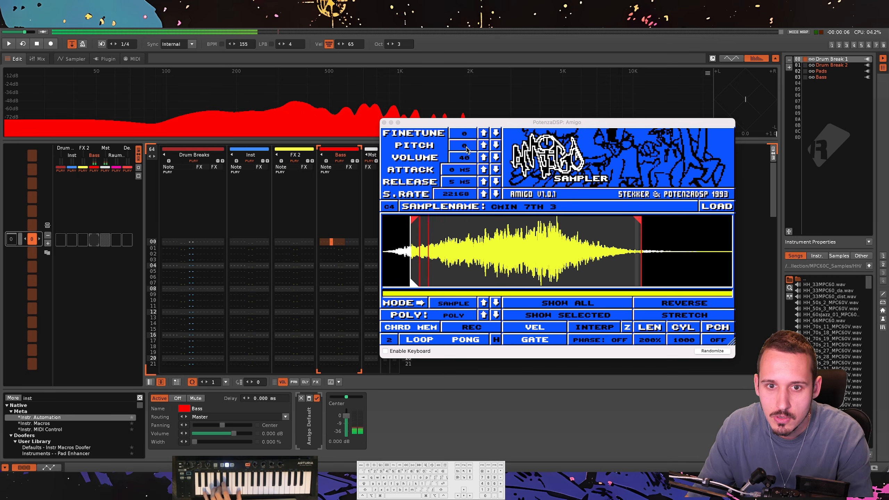
{"action": "left_click_drag", "start_coordinate": [457, 175], "coordinate": [464, 114]}
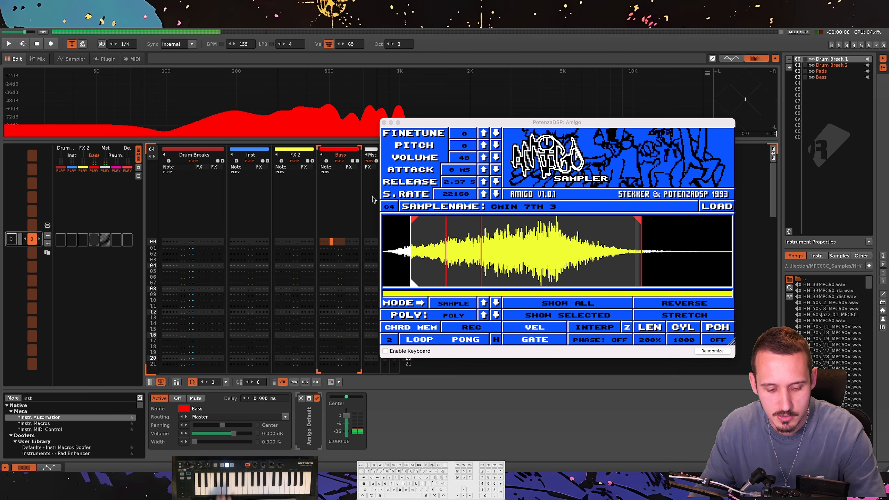
Switch to the sample library, pick Bell Shimmer.wav from the pads and load it into the Amigo sampler in Renoise.
{"action": "key", "text": "ctrl+Right"}
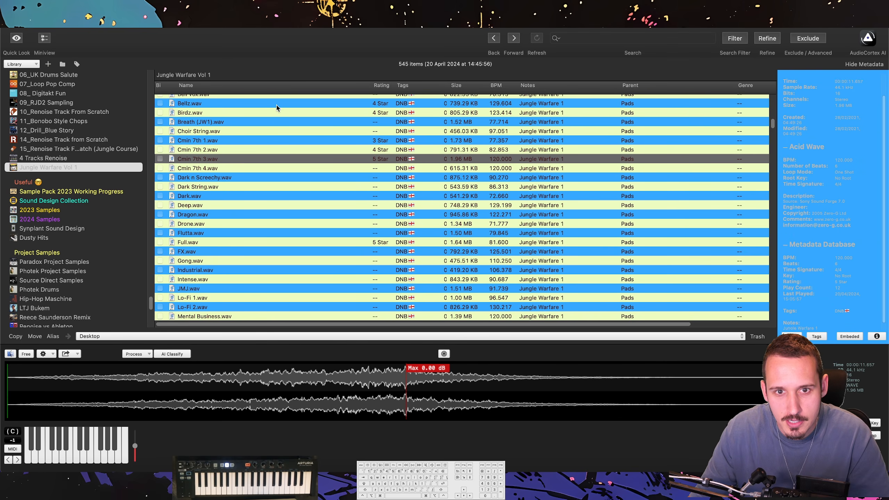
{"action": "key", "text": "Up"}
{"action": "key", "text": "Up"}
{"action": "key", "text": "Up"}
{"action": "key", "text": "Up"}
{"action": "key", "text": "Up"}
{"action": "key", "text": "Up"}
{"action": "key", "text": "Up"}
{"action": "key", "text": "Up"}
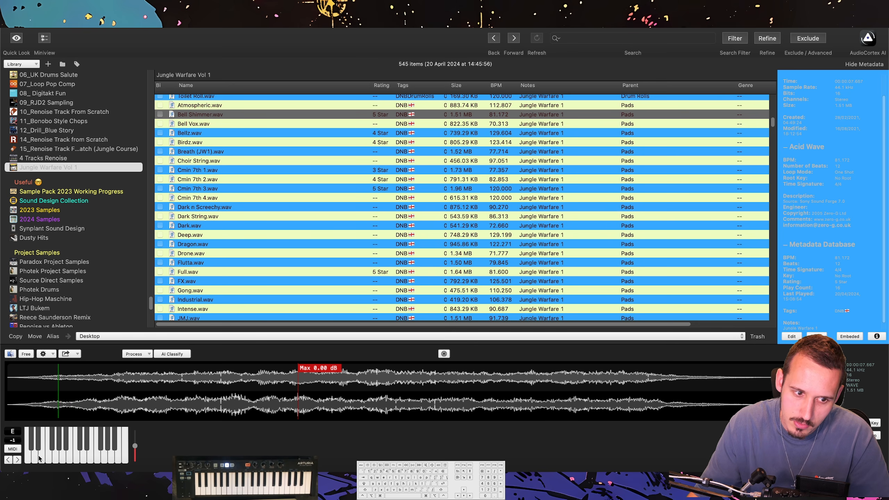
{"action": "scroll", "coordinate": [253, 151], "scroll_direction": "up", "scroll_amount": 1}
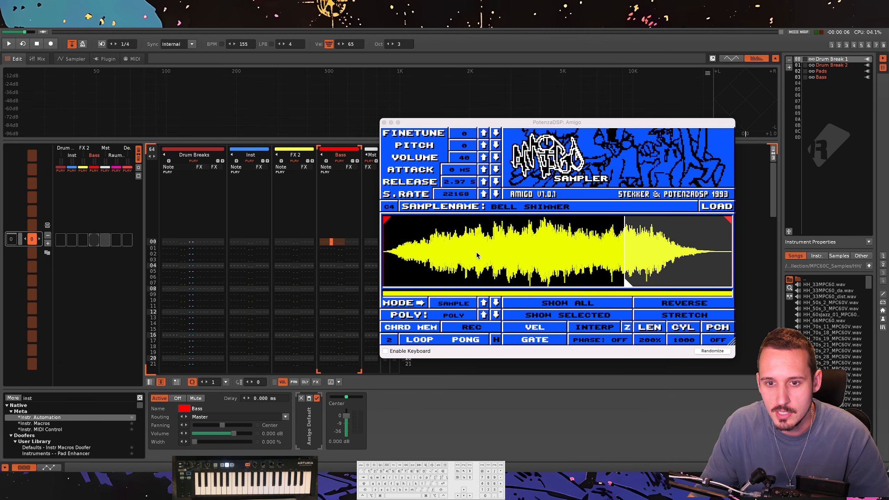
Move Bell Shimmer's loop start close to the beginning of the sample and its end marker ahead of the fade-out.
{"action": "left_click_drag", "start_coordinate": [627, 284], "coordinate": [406, 271]}
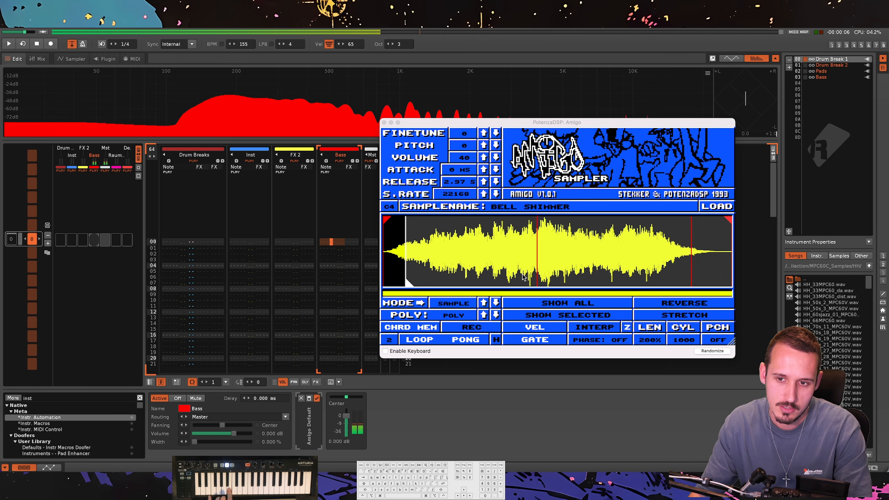
{"action": "left_click_drag", "start_coordinate": [728, 219], "coordinate": [659, 228]}
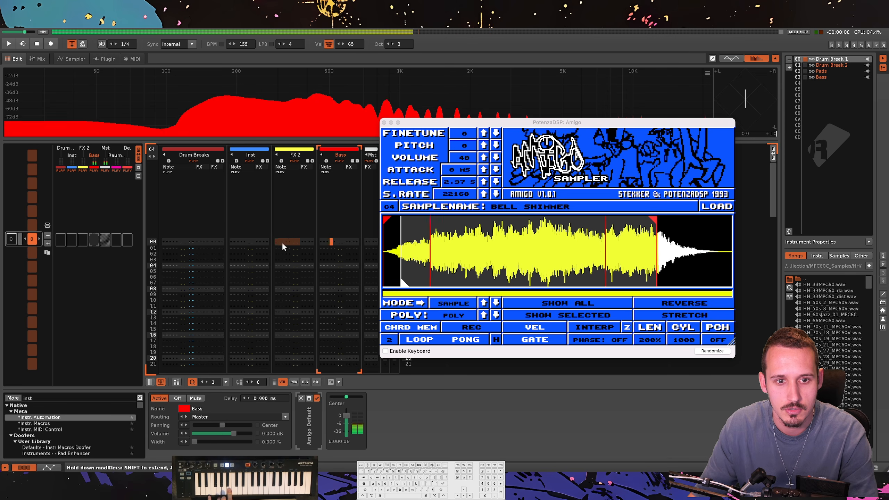
Enable pattern editing and record a pad note on line 00 of the Inst track.
{"action": "left_click", "coordinate": [241, 242]}
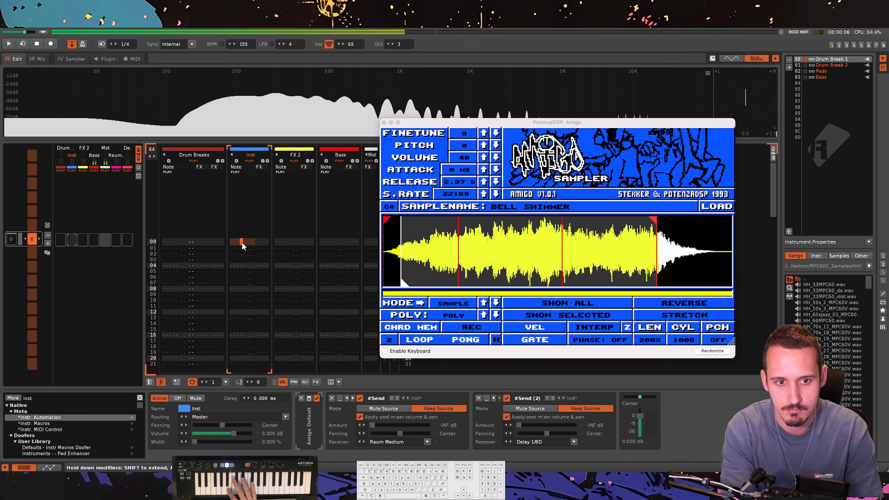
{"action": "key", "text": "Escape"}
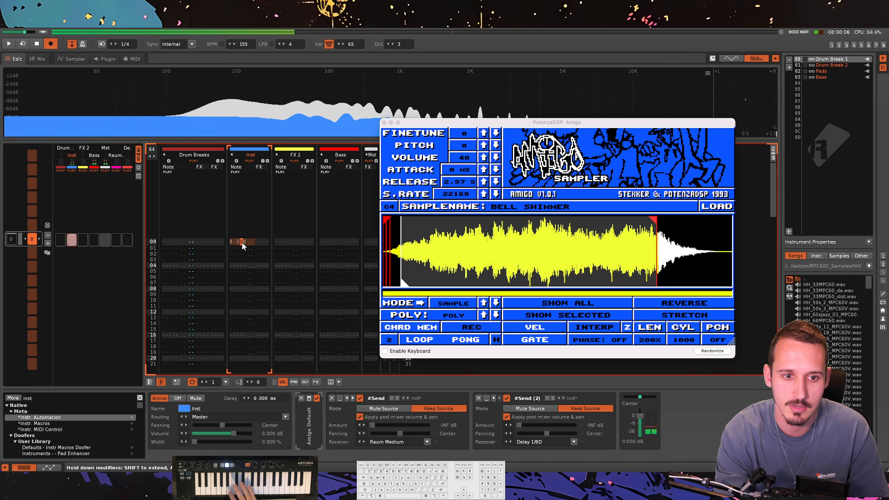
Add three more patterns to the sequence and name the section Intro.
{"action": "left_click", "coordinate": [48, 244]}
{"action": "left_click", "coordinate": [48, 243]}
{"action": "left_click", "coordinate": [48, 243]}
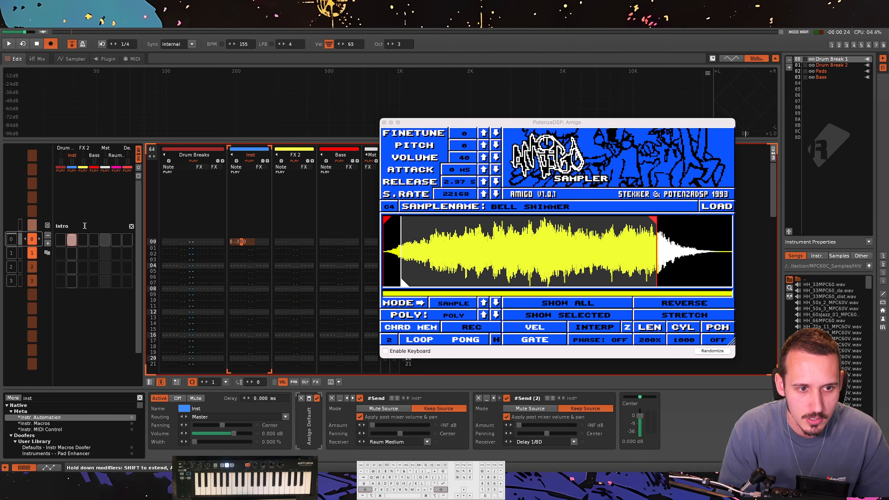
Play back the pad note and lower the Amigo sample rate to 13185.
{"action": "key", "text": "space"}
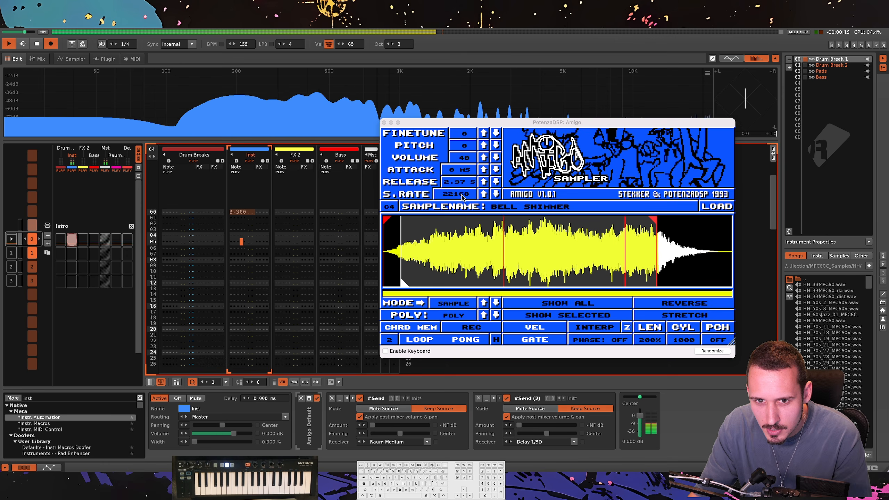
{"action": "scroll", "coordinate": [463, 197], "scroll_direction": "down", "scroll_amount": 4}
{"action": "scroll", "coordinate": [463, 196], "scroll_direction": "down", "scroll_amount": 2}
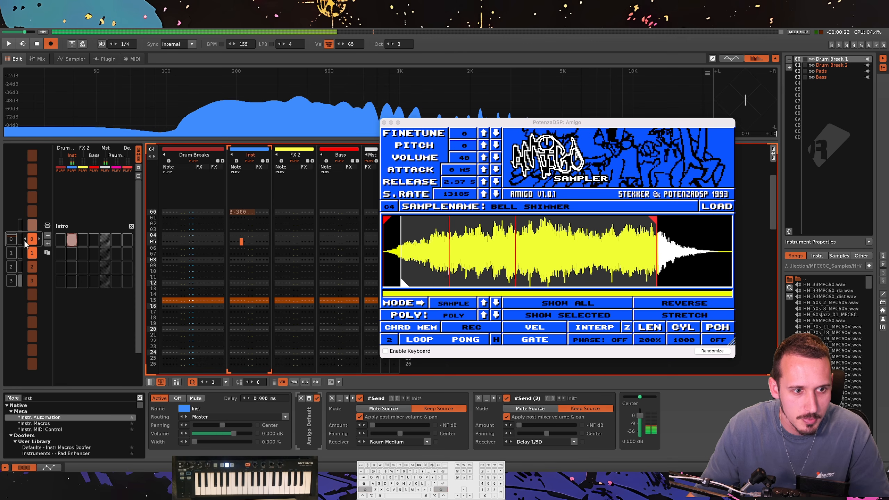
{"action": "key", "text": "shift"}
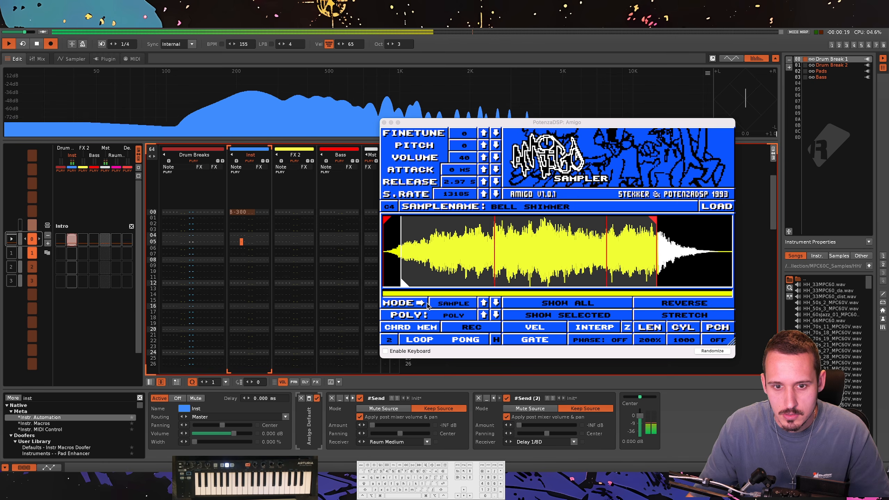
{"action": "left_click", "coordinate": [239, 214]}
{"action": "key", "text": "space"}
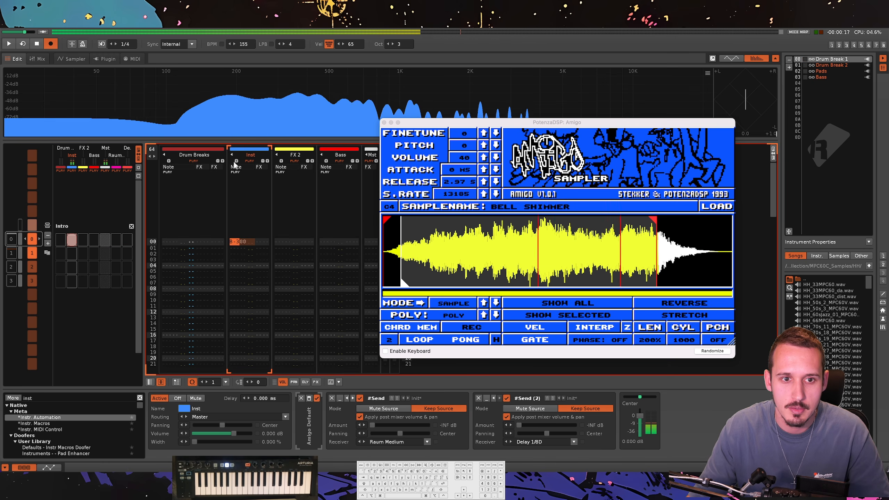
Add a second note column to the Inst track and undo the last edit.
{"action": "left_click", "coordinate": [236, 161]}
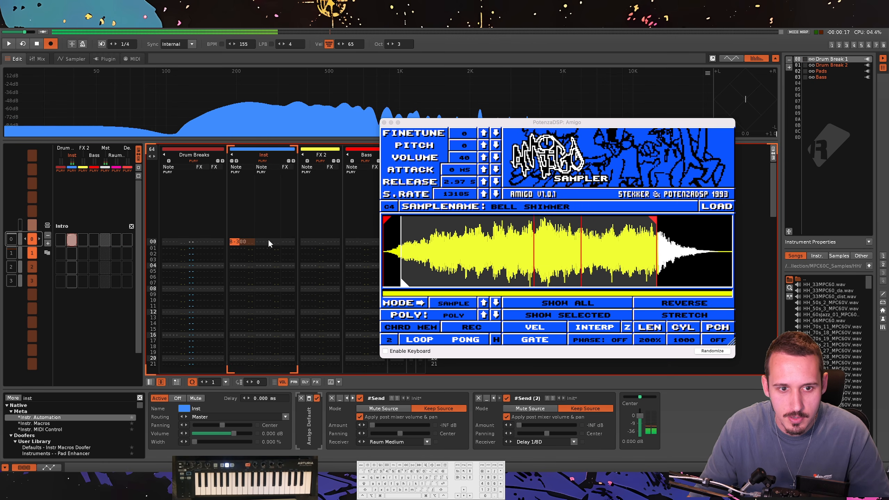
{"action": "key", "text": "super+z"}
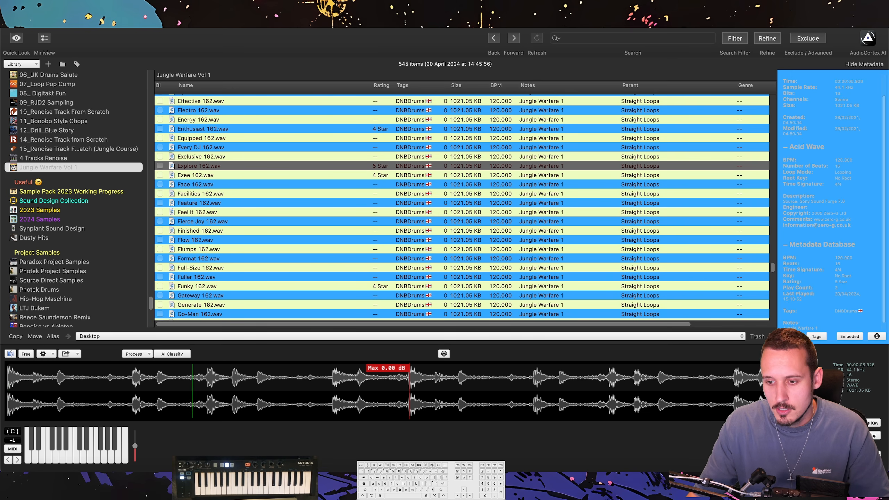
Audition the Jungle Warfare straight loops and load Hand Full 162.wav into the Amigo sampler.
{"action": "scroll", "coordinate": [342, 222], "scroll_direction": "down", "scroll_amount": 5}
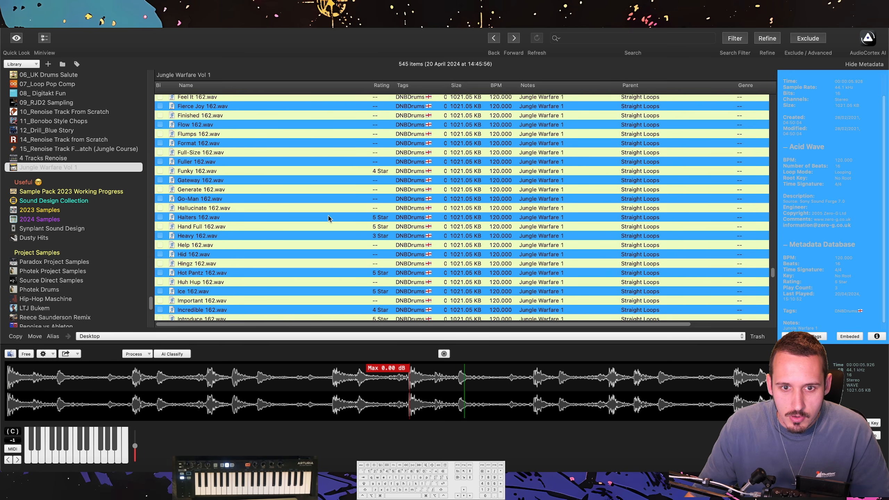
{"action": "left_click", "coordinate": [329, 218]}
{"action": "scroll", "coordinate": [384, 259], "scroll_direction": "down", "scroll_amount": 10}
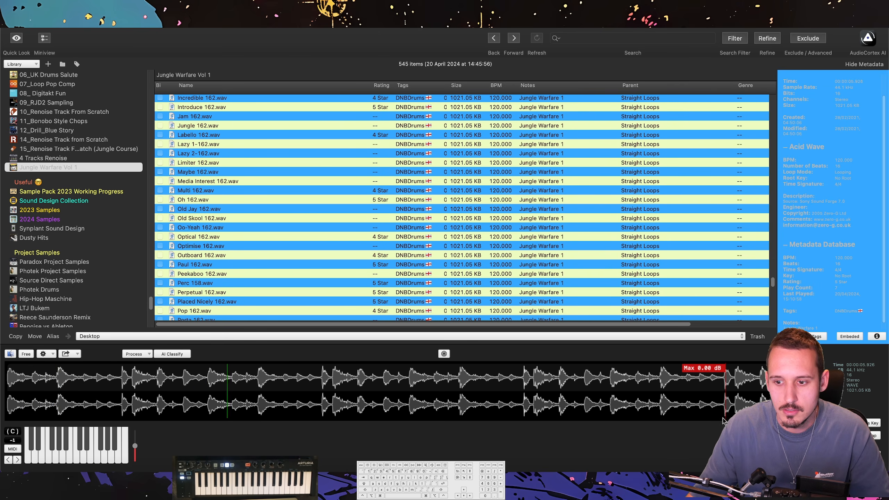
{"action": "scroll", "coordinate": [211, 130], "scroll_direction": "up", "scroll_amount": 5}
{"action": "left_click", "coordinate": [211, 128]}
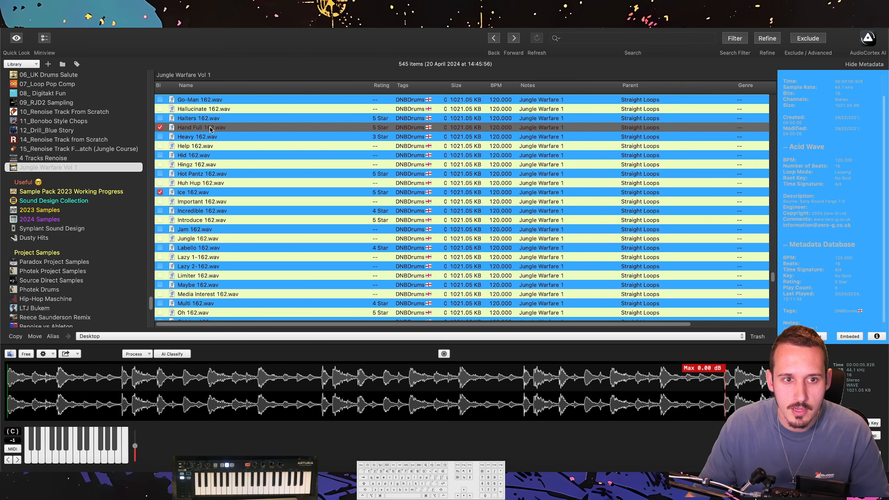
{"action": "left_click_drag", "start_coordinate": [214, 130], "coordinate": [356, 209]}
Audition the Hand Full 162 break and raise the keyboard octave to 5.
{"action": "key", "text": "q"}
{"action": "scroll", "coordinate": [282, 202], "scroll_direction": "up", "scroll_amount": 3}
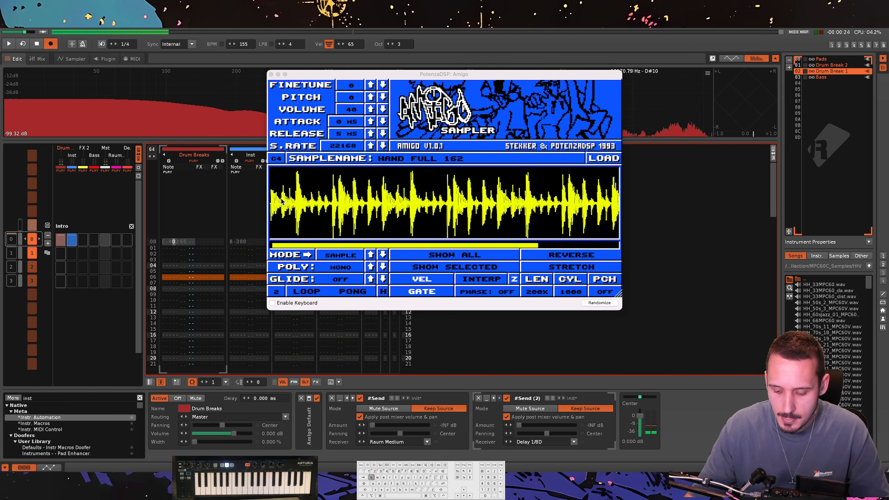
{"action": "key", "text": "KP_Multiply"}
{"action": "scroll", "coordinate": [280, 200], "scroll_direction": "up", "scroll_amount": 3}
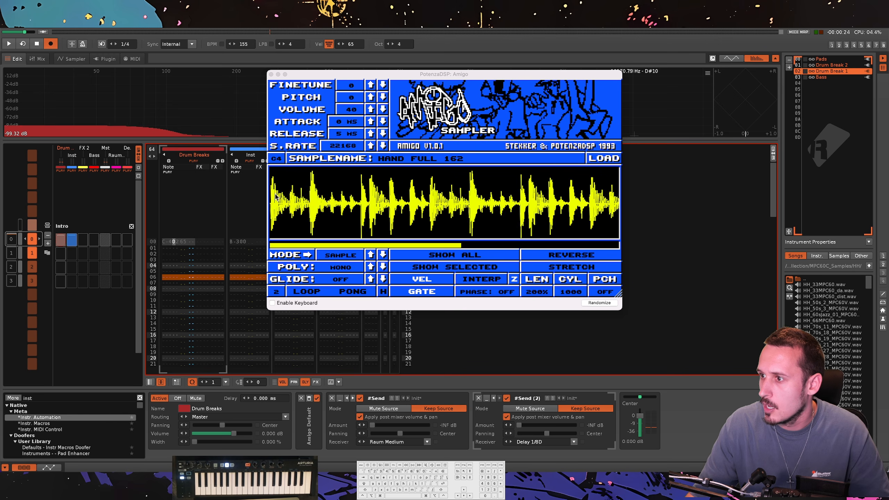
{"action": "scroll", "coordinate": [277, 197], "scroll_direction": "up", "scroll_amount": 5}
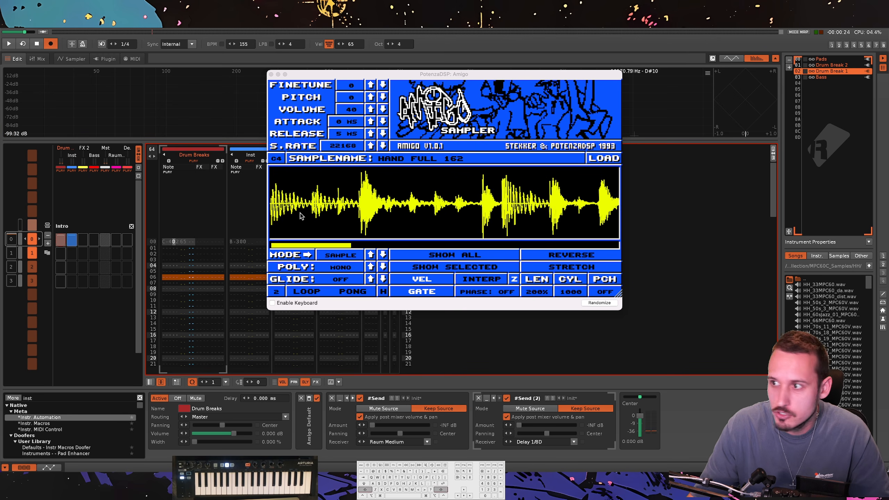
{"action": "scroll", "coordinate": [299, 210], "scroll_direction": "up", "scroll_amount": 3}
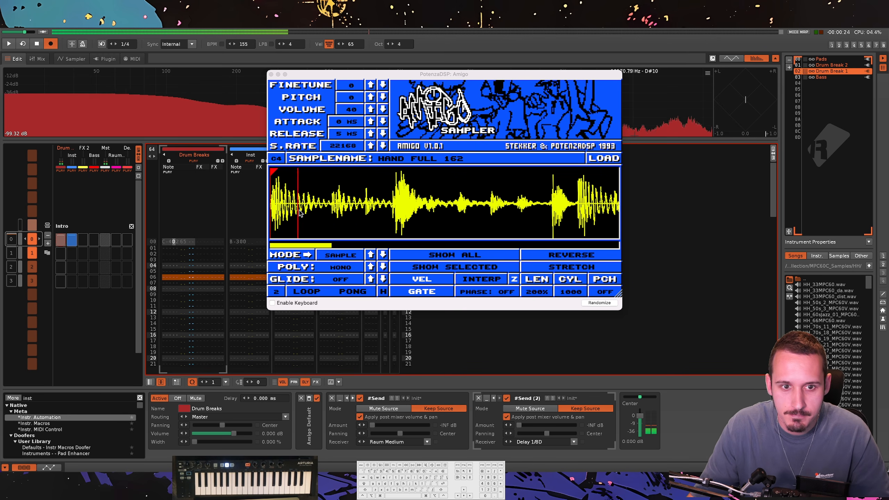
{"action": "key", "text": "KP_Multiply"}
{"action": "key", "text": "z"}
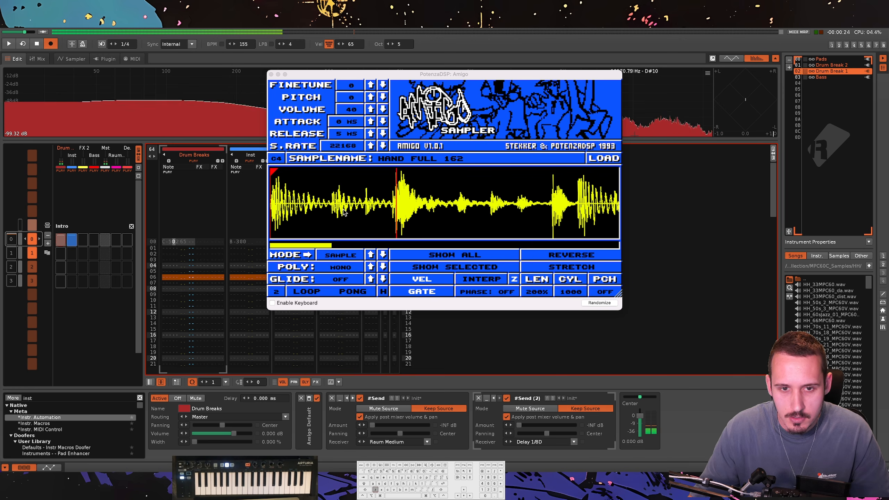
{"action": "scroll", "coordinate": [355, 212], "scroll_direction": "down", "scroll_amount": 1}
{"action": "scroll", "coordinate": [355, 213], "scroll_direction": "down", "scroll_amount": 2}
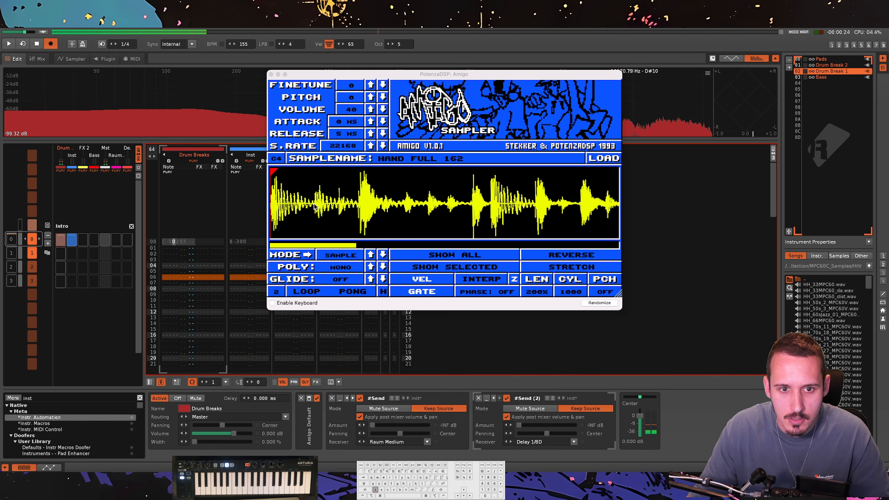
Set Amigo to Slice mode and place slice markers on the hits leading up to the first snare.
{"action": "left_click", "coordinate": [347, 255]}
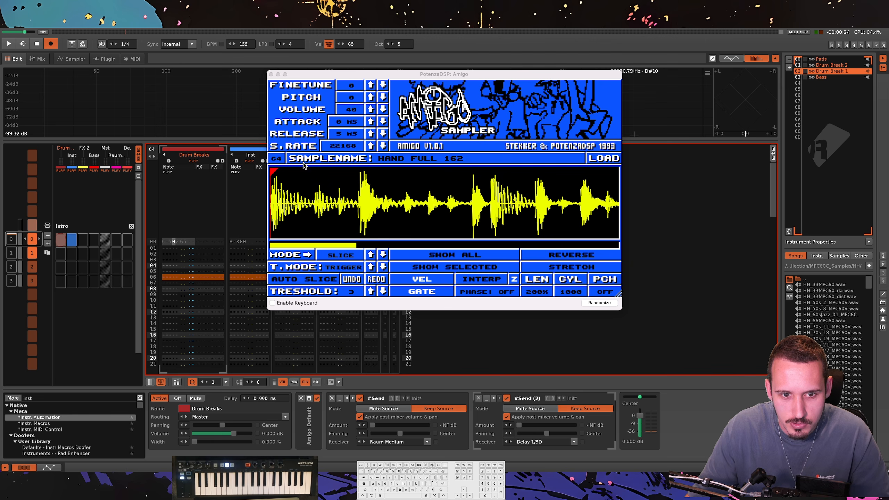
{"action": "scroll", "coordinate": [312, 185], "scroll_direction": "up", "scroll_amount": 4}
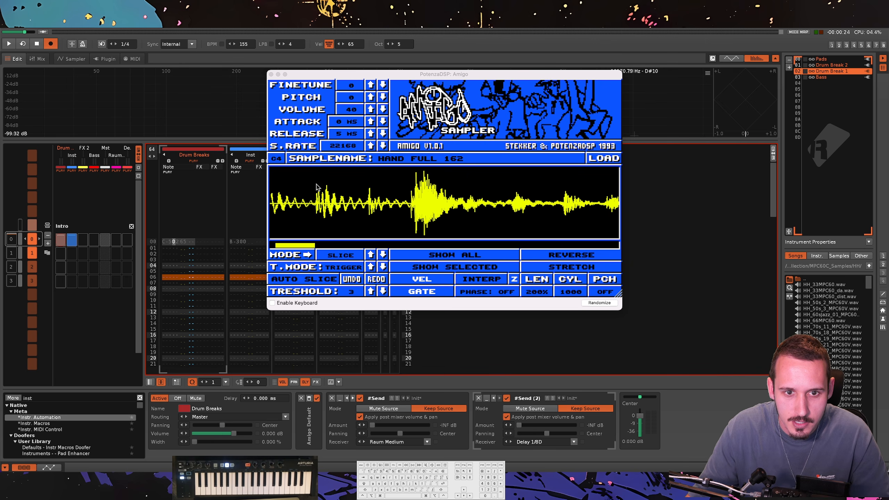
{"action": "scroll", "coordinate": [373, 193], "scroll_direction": "right", "scroll_amount": 3}
{"action": "left_click", "coordinate": [342, 191]}
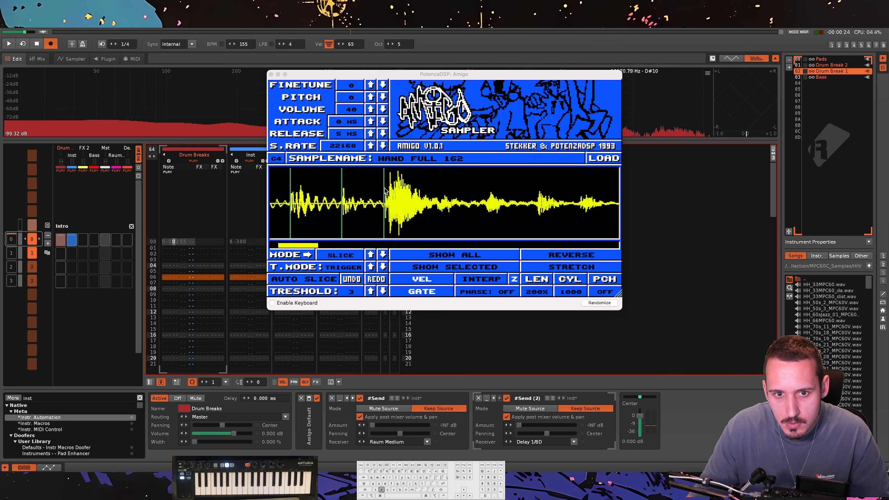
Place slice markers on the remaining drum hits through the first half of the break.
{"action": "scroll", "coordinate": [384, 191], "scroll_direction": "up", "scroll_amount": 2}
{"action": "scroll", "coordinate": [385, 191], "scroll_direction": "right", "scroll_amount": 10}
{"action": "scroll", "coordinate": [545, 192], "scroll_direction": "right", "scroll_amount": 5}
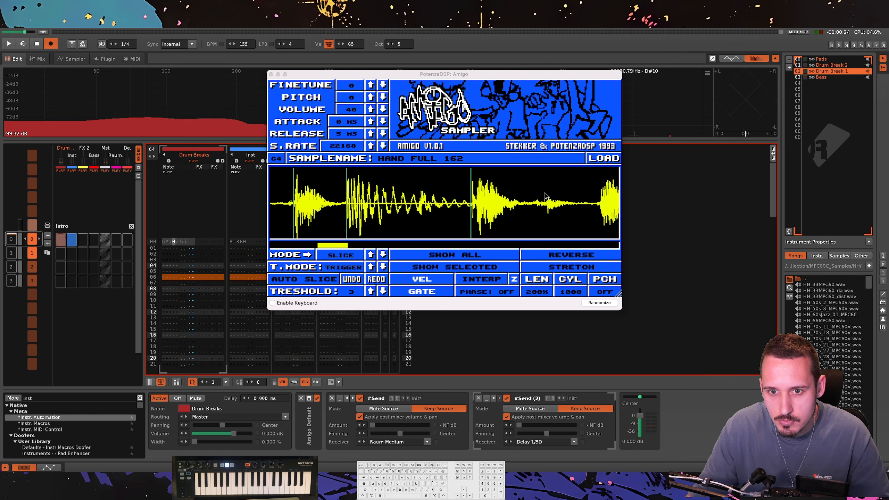
{"action": "scroll", "coordinate": [546, 196], "scroll_direction": "right", "scroll_amount": 8}
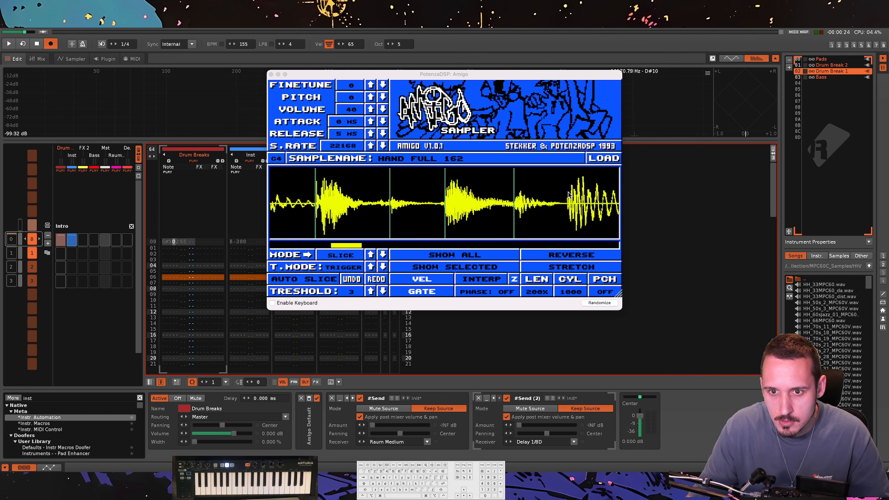
{"action": "scroll", "coordinate": [557, 210], "scroll_direction": "down", "scroll_amount": 3}
{"action": "scroll", "coordinate": [555, 210], "scroll_direction": "down", "scroll_amount": 3}
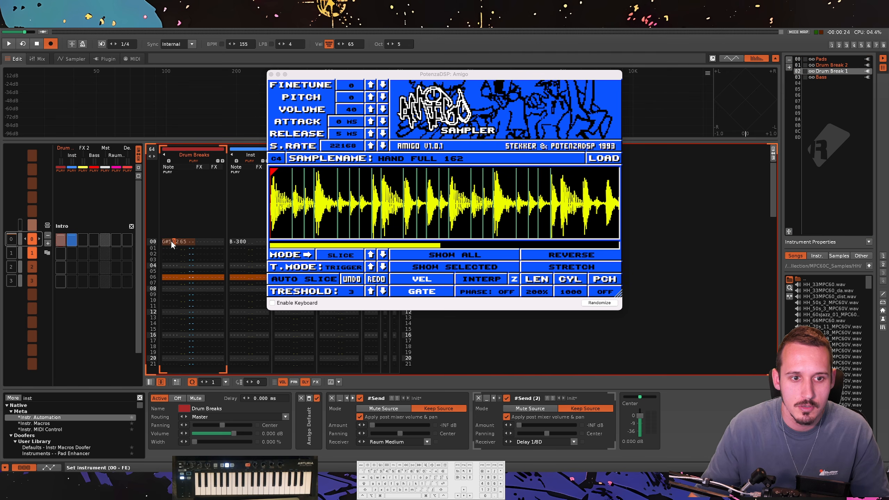
Record slice notes C-5, C#5 and D-5 on lines 00, 02 and 04 of the Drum Breaks track and inspect the slice markers.
{"action": "key", "text": "z"}
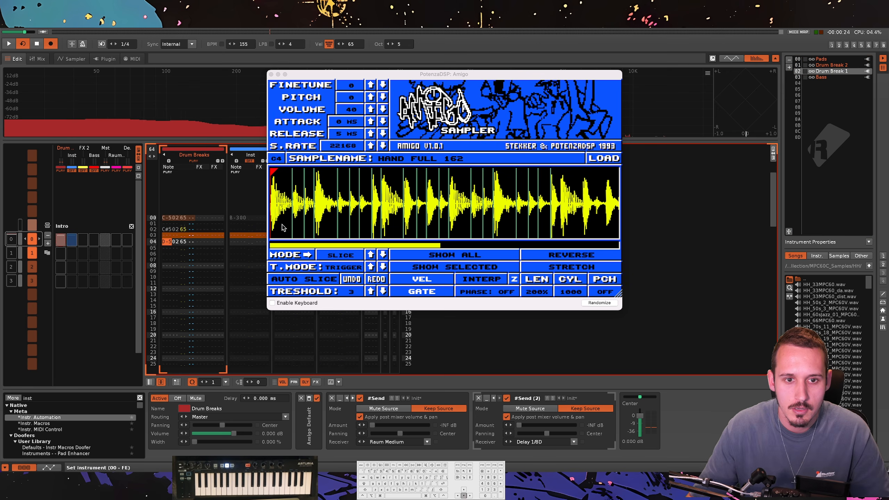
{"action": "scroll", "coordinate": [283, 225], "scroll_direction": "up", "scroll_amount": 6}
{"action": "scroll", "coordinate": [367, 203], "scroll_direction": "up", "scroll_amount": 4}
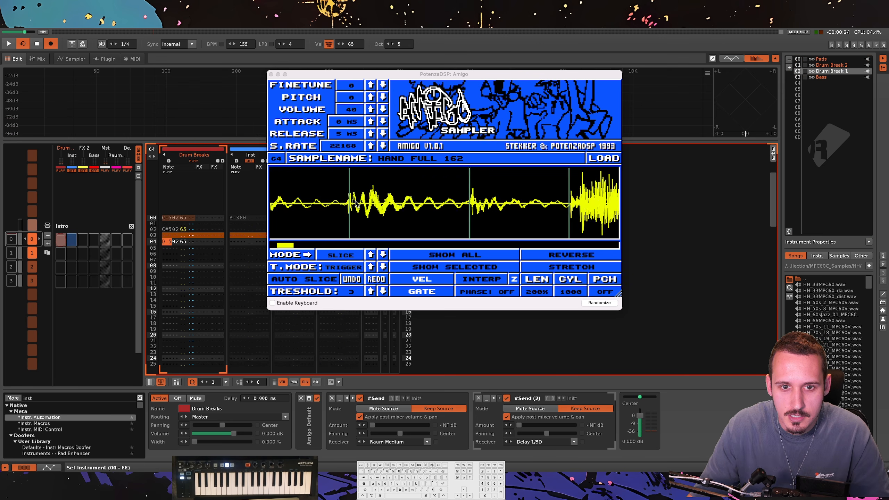
{"action": "scroll", "coordinate": [509, 202], "scroll_direction": "up", "scroll_amount": 4}
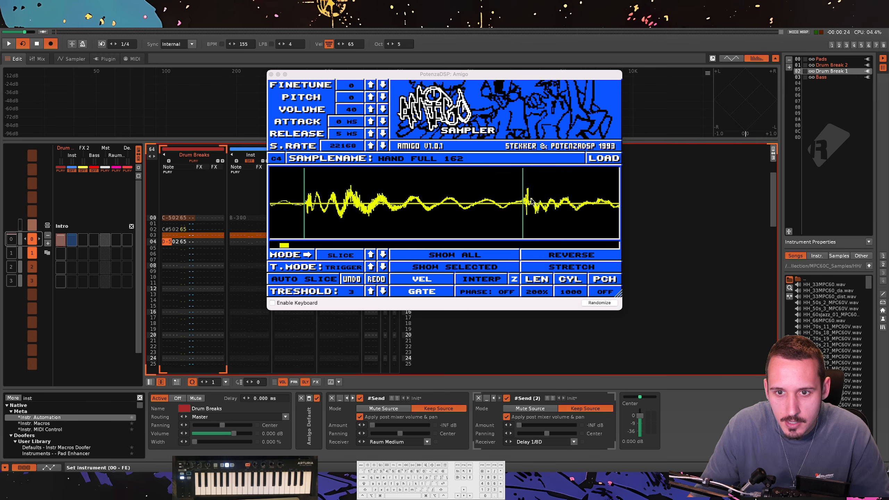
{"action": "scroll", "coordinate": [511, 205], "scroll_direction": "right", "scroll_amount": 5}
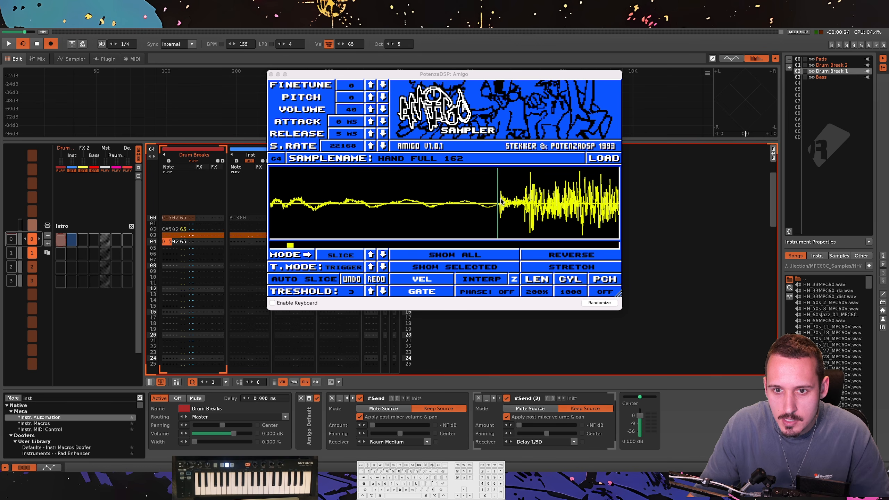
Play back the break and try slice note D#5 on line 06 of the Drum Breaks track.
{"action": "key", "text": "space"}
{"action": "key", "text": "space"}
{"action": "key", "text": "space"}
{"action": "key", "text": "space"}
{"action": "key", "text": "space"}
{"action": "key", "text": "space"}
{"action": "key", "text": "Down"}
{"action": "key", "text": "Down"}
{"action": "key", "text": "d"}
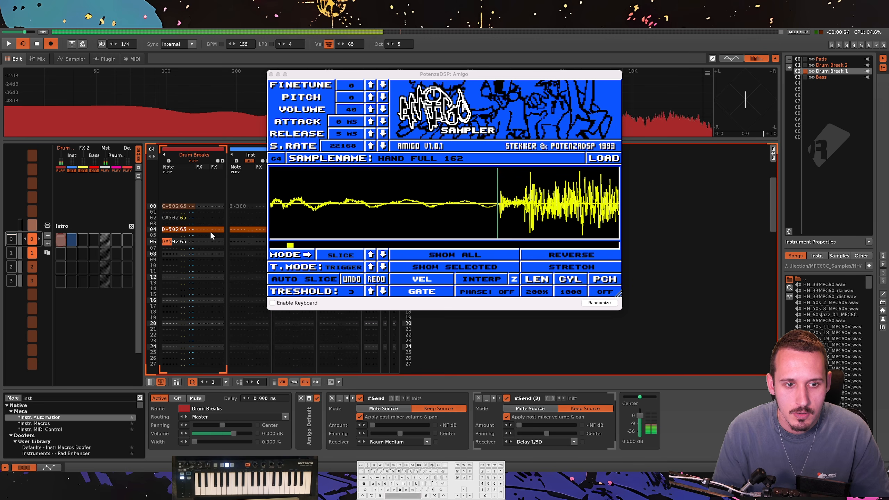
Delete the note on line 06 and record D#5 on line 04 of the Drum Breaks track.
{"action": "key", "text": "Up"}
{"action": "key", "text": "Down"}
{"action": "key", "text": "Delete"}
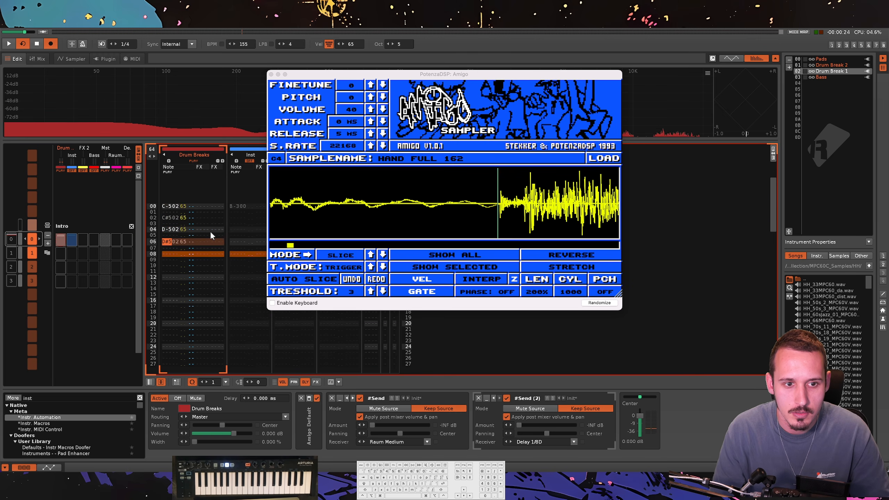
{"action": "key", "text": "Up"}
{"action": "key", "text": "Up"}
{"action": "key", "text": "d"}
Try slice notes D-5 on line 02 and D#5 on line 03, playing back the result.
{"action": "key", "text": "Up"}
{"action": "key", "text": "Up"}
{"action": "key", "text": "Down"}
{"action": "key", "text": "c"}
{"action": "key", "text": "Up"}
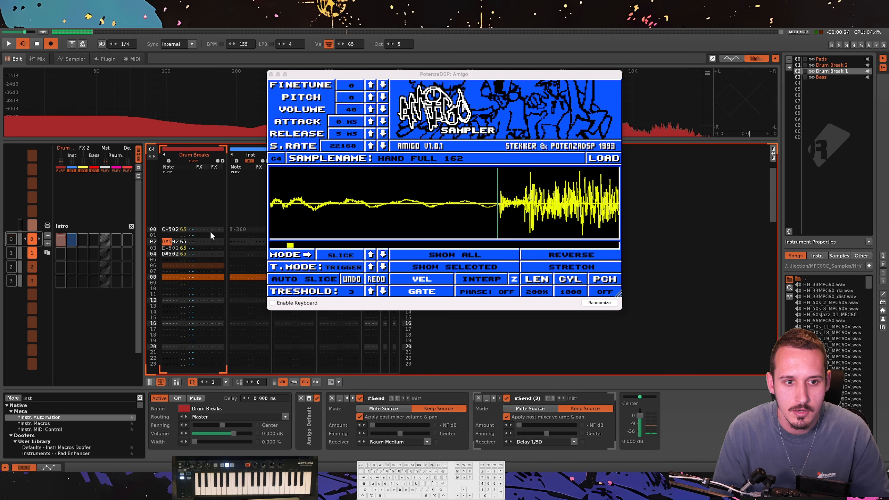
{"action": "key", "text": "Down"}
{"action": "key", "text": "Up"}
{"action": "key", "text": "x"}
{"action": "key", "text": "Down"}
{"action": "key", "text": "d"}
{"action": "key", "text": "space"}
{"action": "key", "text": "space"}
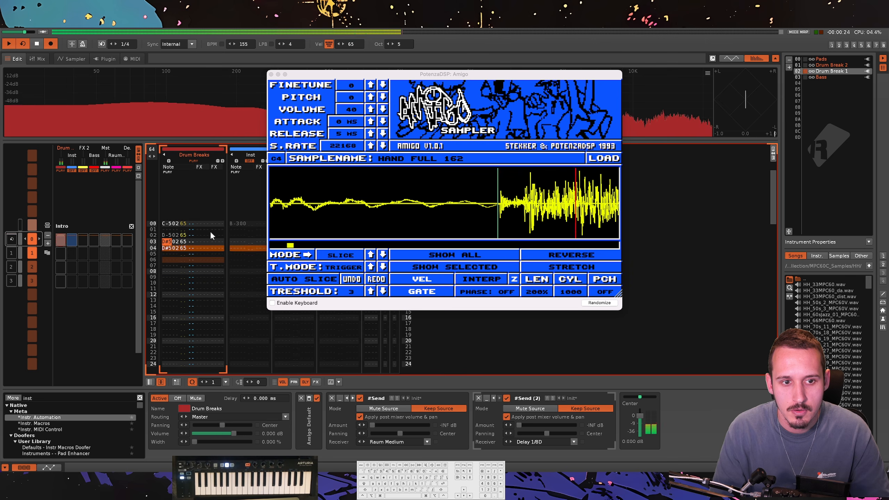
Set line 02 to C#5 and line 03 to D-5 in the Drum Breaks track and play back the pattern.
{"action": "key", "text": "Up"}
{"action": "key", "text": "space"}
{"action": "key", "text": "s"}
{"action": "key", "text": "Down"}
{"action": "key", "text": "x"}
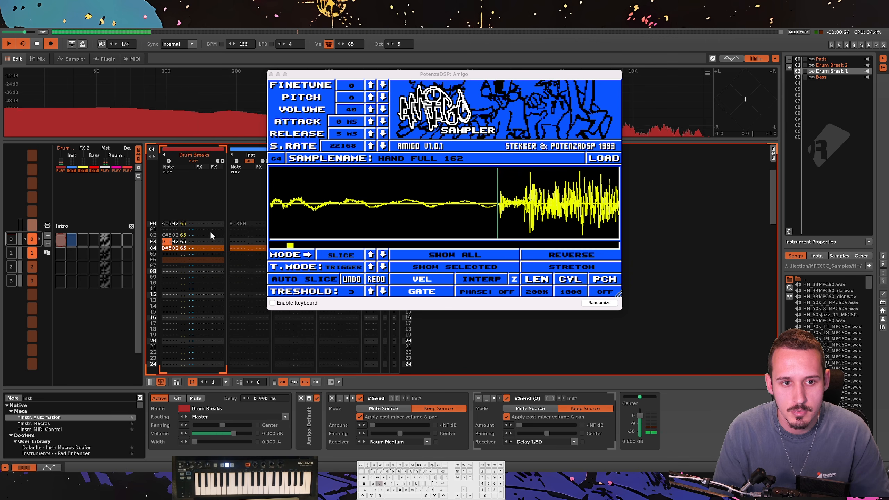
{"action": "key", "text": "space"}
{"action": "key", "text": "space"}
{"action": "key", "text": "space"}
Record slice notes E-5, F-5, F#5 and G-5 on lines 06 to 09 of the Drum Breaks track and play them back.
{"action": "key", "text": "Down"}
{"action": "key", "text": "Down"}
{"action": "key", "text": "space"}
{"action": "key", "text": "Down"}
{"action": "key", "text": "c"}
{"action": "key", "text": "Down"}
{"action": "key", "text": "v"}
{"action": "key", "text": "Down"}
{"action": "key", "text": "g"}
{"action": "key", "text": "Down"}
{"action": "key", "text": "b"}
{"action": "key", "text": "space"}
{"action": "key", "text": "space"}
{"action": "key", "text": "Down"}
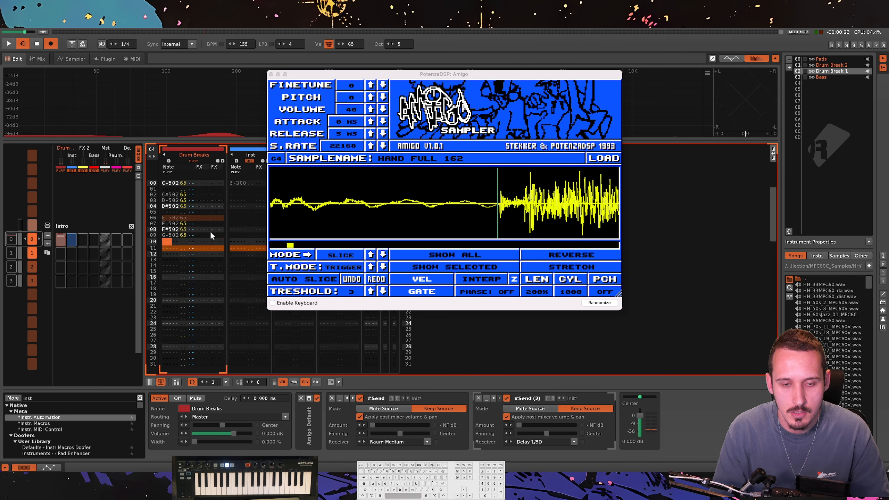
Copy lines 00 to 09 of the Drum Breaks track, paste them at line 10 and play back the pattern.
{"action": "key", "text": "Home"}
{"action": "key", "text": "shift+Down"}
{"action": "key", "text": "shift+Down"}
{"action": "key", "text": "shift+Down"}
{"action": "key", "text": "shift+Down"}
{"action": "key", "text": "shift+Down"}
{"action": "key", "text": "shift+Down"}
{"action": "key", "text": "shift+Down"}
{"action": "key", "text": "shift+Down"}
{"action": "key", "text": "shift+Down"}
{"action": "key", "text": "super+c"}
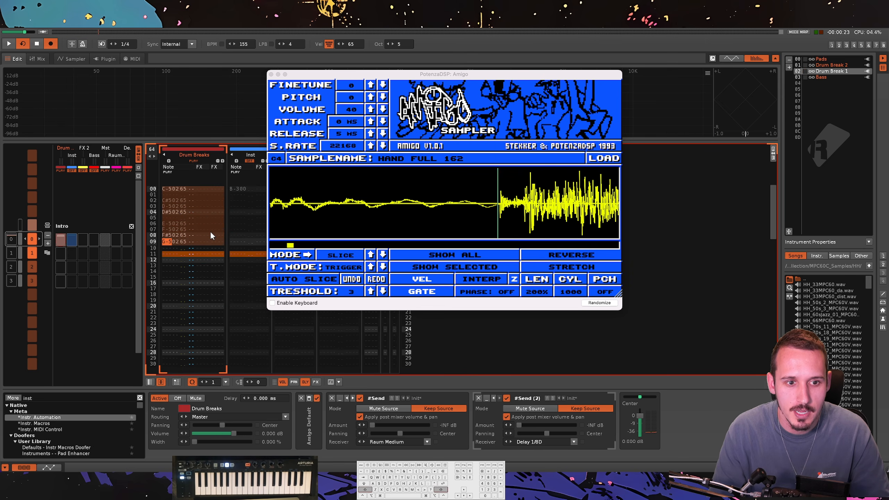
{"action": "key", "text": "Down"}
{"action": "key", "text": "super+v"}
{"action": "key", "text": "space"}
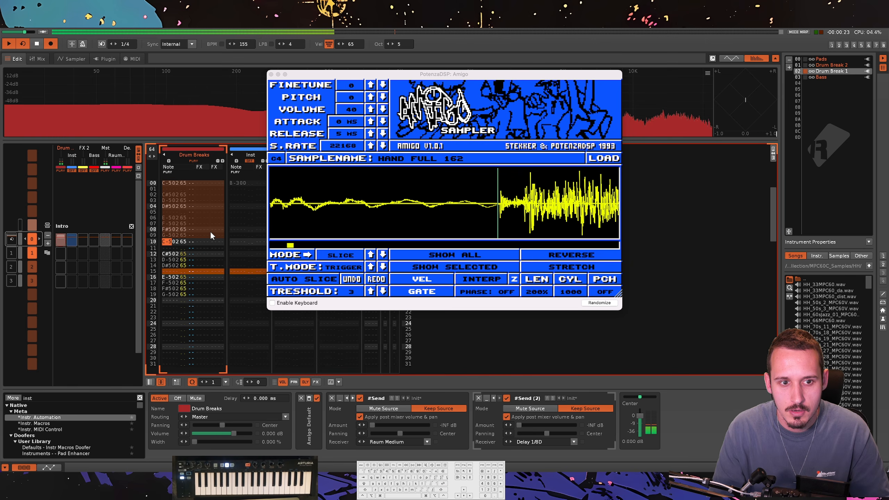
{"action": "key", "text": "space"}
Replace the C#5 on line 12 with the D#5 from line 14 and clear the D-5 on line 13.
{"action": "key", "text": "Down"}
{"action": "key", "text": "Down"}
{"action": "key", "text": "Down"}
{"action": "key", "text": "Down"}
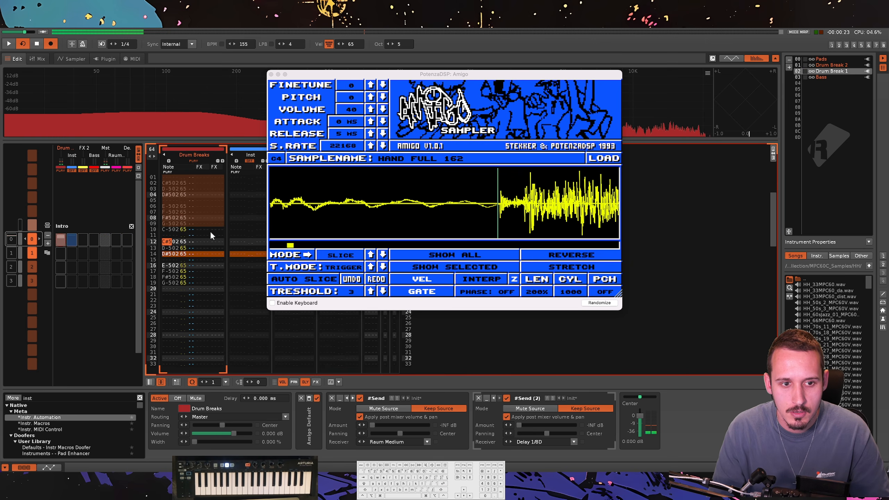
{"action": "key", "text": "shift+Down"}
{"action": "key", "text": "super+x"}
{"action": "key", "text": "Up"}
{"action": "key", "text": "Up"}
{"action": "key", "text": "super+v"}
{"action": "key", "text": "Down"}
{"action": "key", "text": "shift+Down"}
{"action": "key", "text": "super+x"}
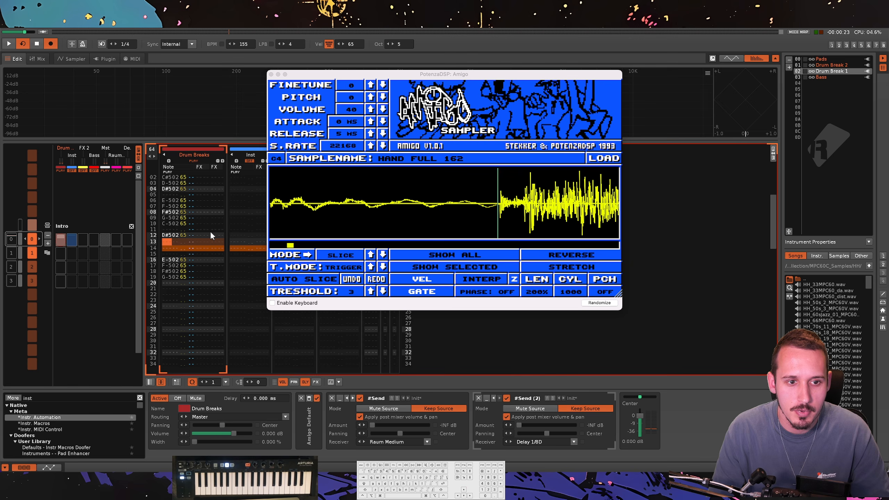
Copy the E-5 and F-5 notes from lines 16 and 17 to lines 14 and 15 and play back the pattern.
{"action": "key", "text": "Down"}
{"action": "key", "text": "Down"}
{"action": "key", "text": "Down"}
{"action": "key", "text": "shift+Down"}
{"action": "key", "text": "shift+Down"}
{"action": "key", "text": "super+c"}
{"action": "key", "text": "Up"}
{"action": "key", "text": "Up"}
{"action": "key", "text": "Up"}
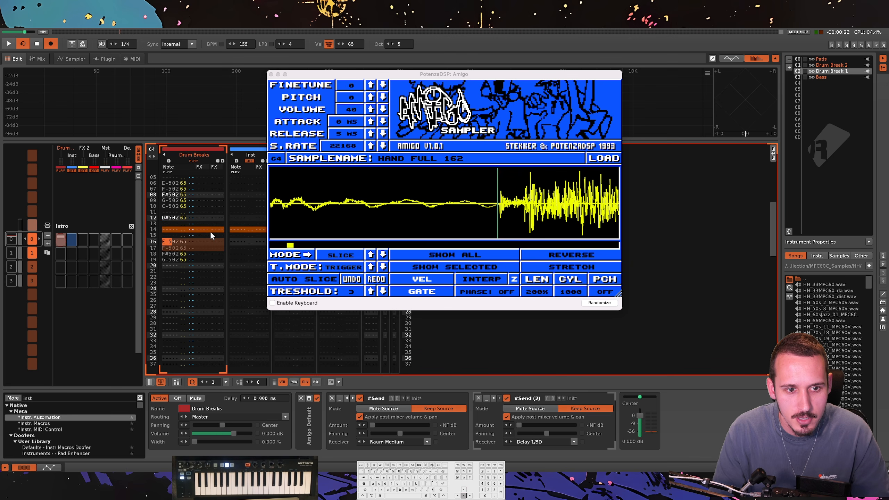
{"action": "key", "text": "super+v"}
{"action": "key", "text": "space"}
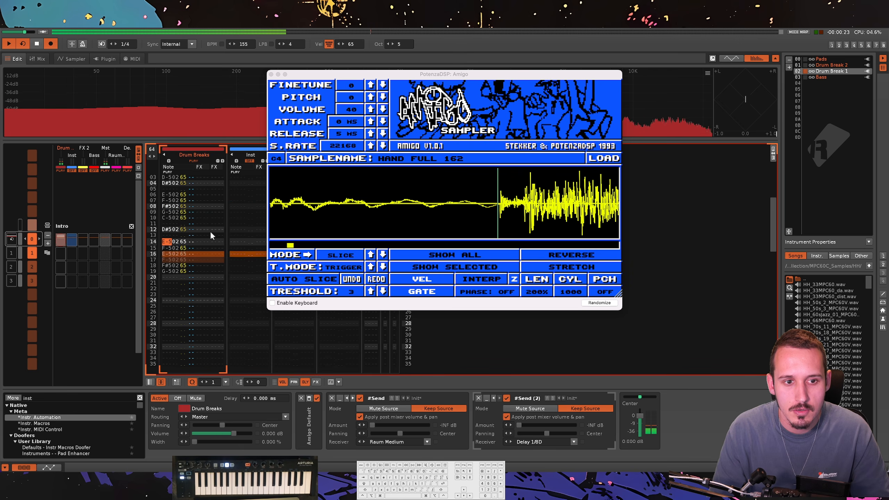
{"action": "key", "text": "space"}
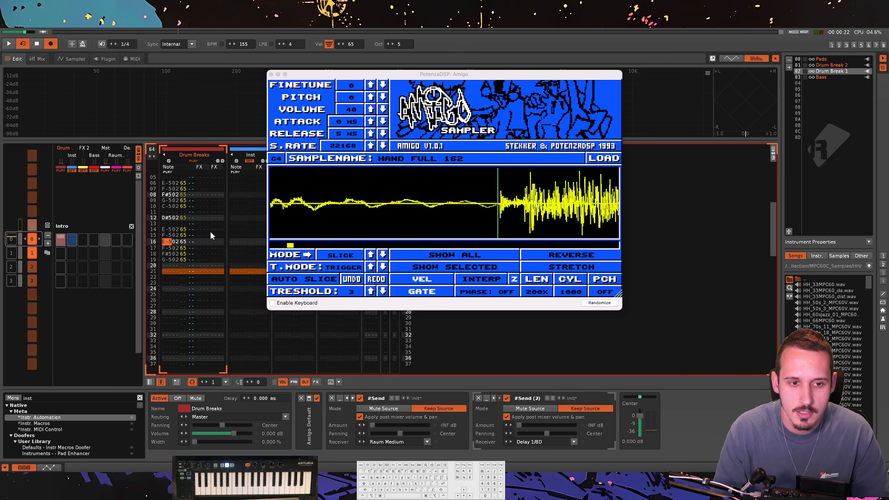
Copy the Drum Breaks notes from lines 00 to 16, paste them at line 16 and play back the pattern.
{"action": "key", "text": "super+e"}
{"action": "key", "text": "super+c"}
{"action": "key", "text": "super+v"}
{"action": "key", "text": "space"}
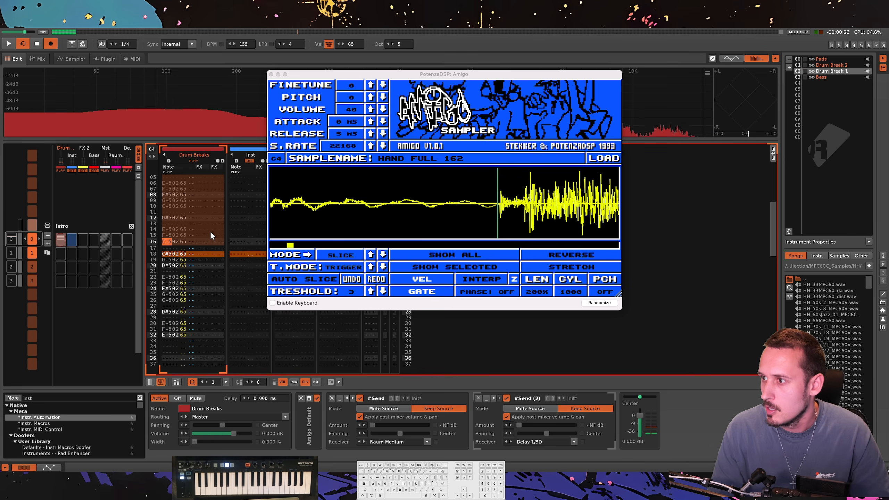
{"action": "key", "text": "space"}
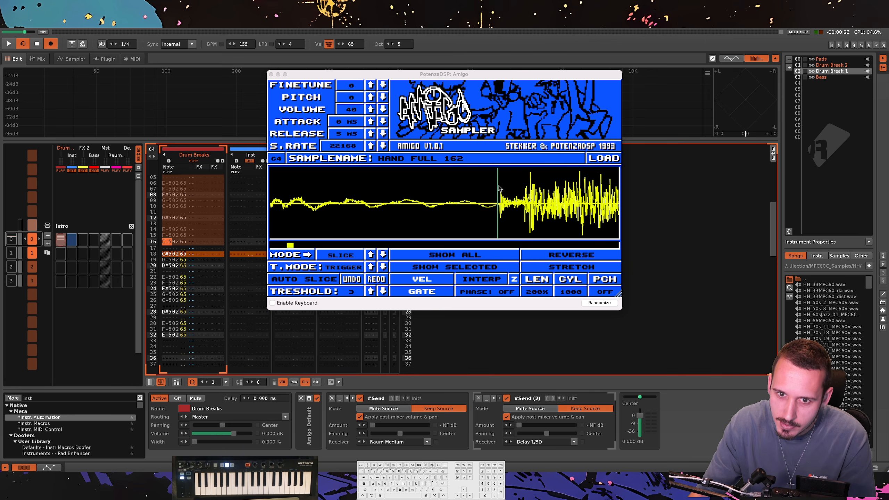
{"action": "scroll", "coordinate": [505, 194], "scroll_direction": "down", "scroll_amount": 6}
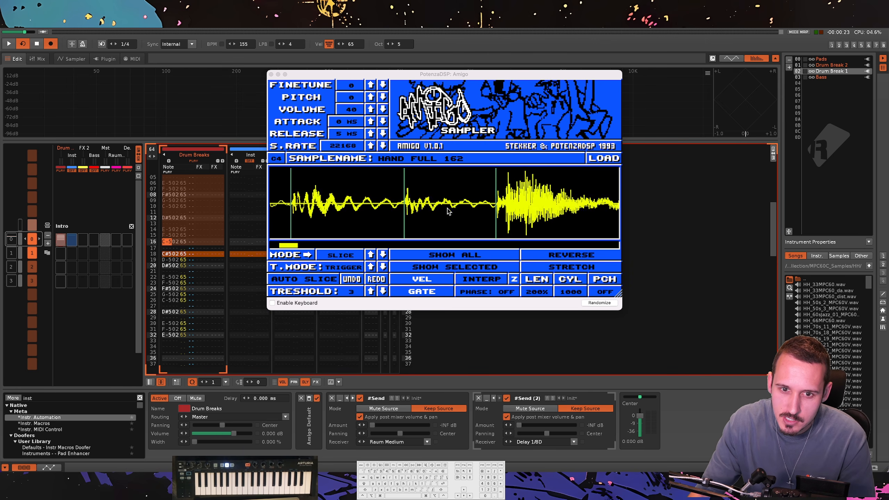
Set the velocity of the C-5 on line 00 of the Drum Breaks track to 75 and play back the pattern.
{"action": "scroll", "coordinate": [434, 211], "scroll_direction": "down", "scroll_amount": 2}
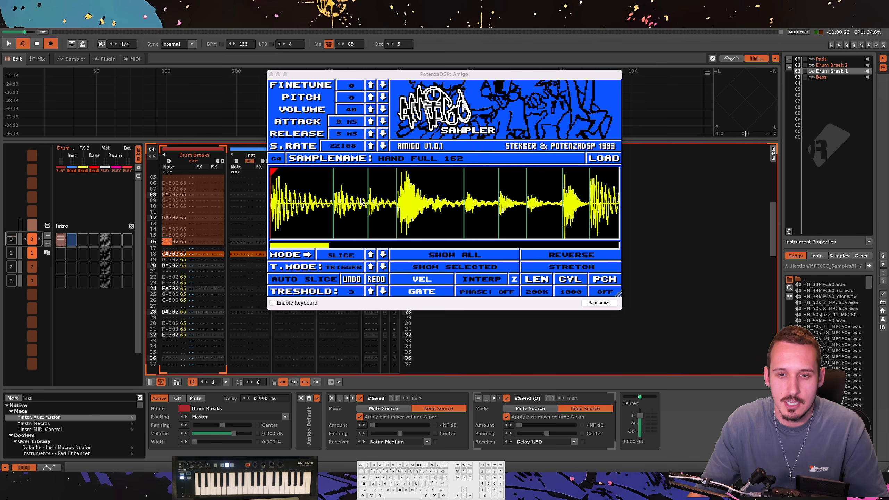
{"action": "left_click", "coordinate": [180, 223]}
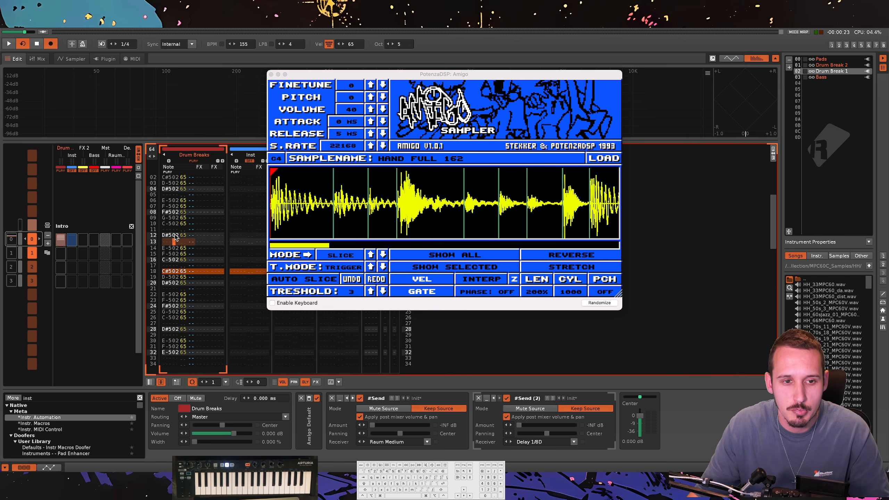
{"action": "key", "text": "space"}
{"action": "key", "text": "space"}
{"action": "left_click", "coordinate": [187, 200]}
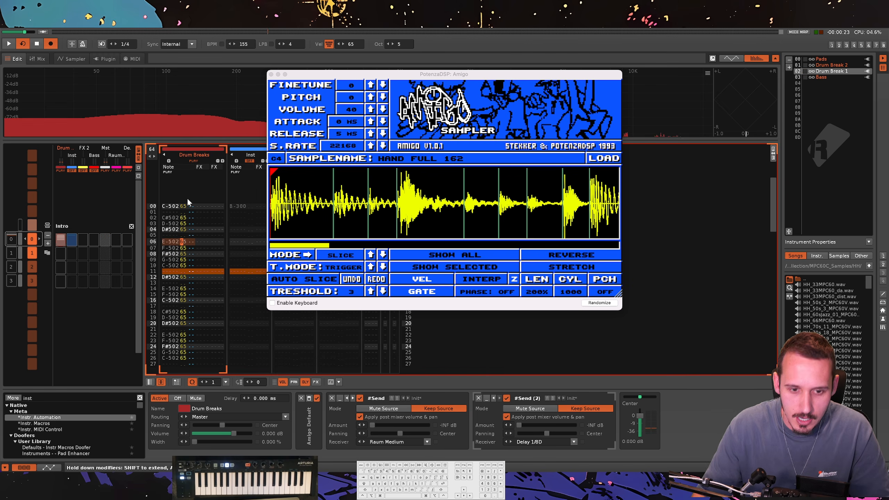
{"action": "left_click", "coordinate": [186, 228]}
{"action": "scroll", "coordinate": [186, 228], "scroll_direction": "up", "scroll_amount": 4}
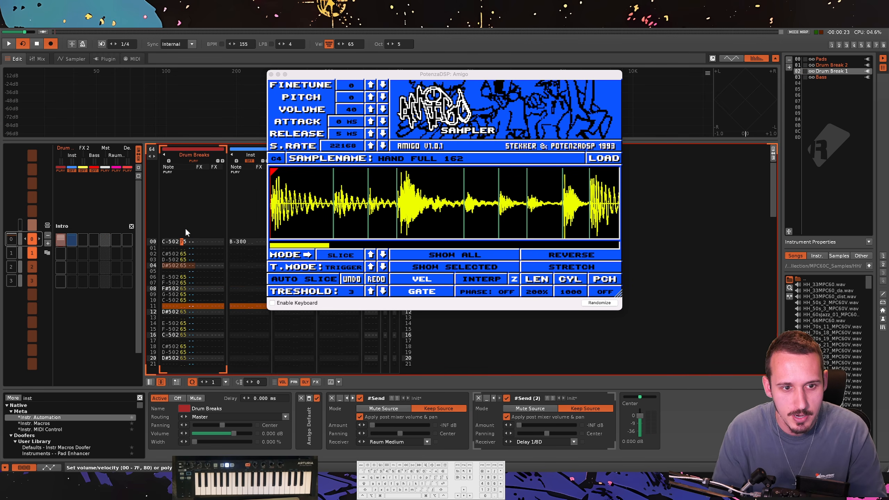
{"action": "key", "text": "space"}
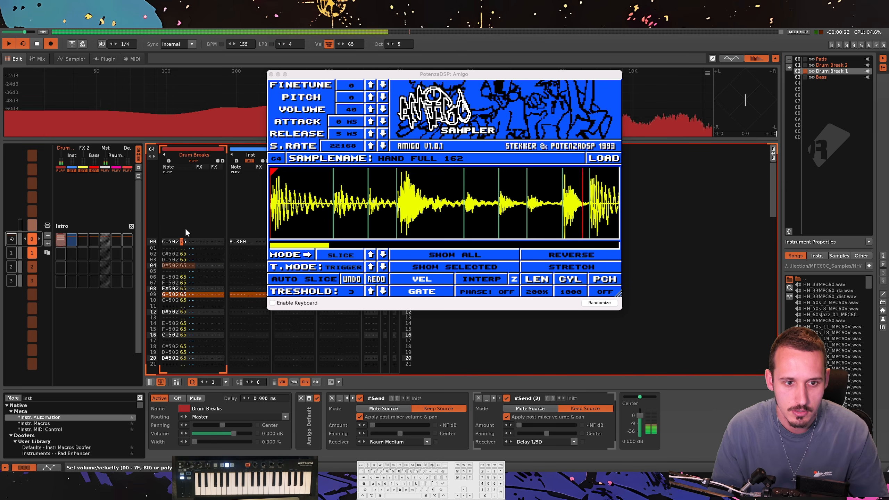
Set the velocities of the D#5 on line 12 and the E-5 on line 14 to 75 and play back the pattern.
{"action": "scroll", "coordinate": [185, 232], "scroll_direction": "down", "scroll_amount": 11}
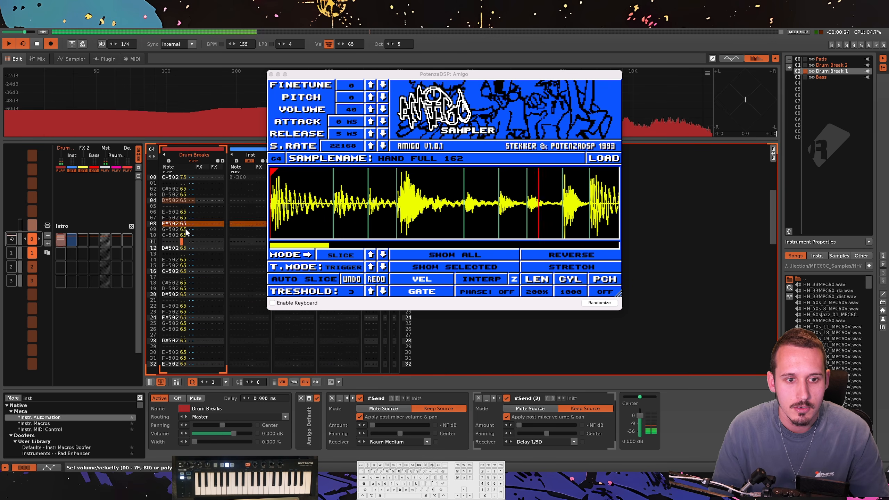
{"action": "key", "text": "Down"}
{"action": "type", "text": "7"}
{"action": "key", "text": "Down"}
{"action": "key", "text": "Down"}
{"action": "type", "text": "7"}
{"action": "key", "text": "space"}
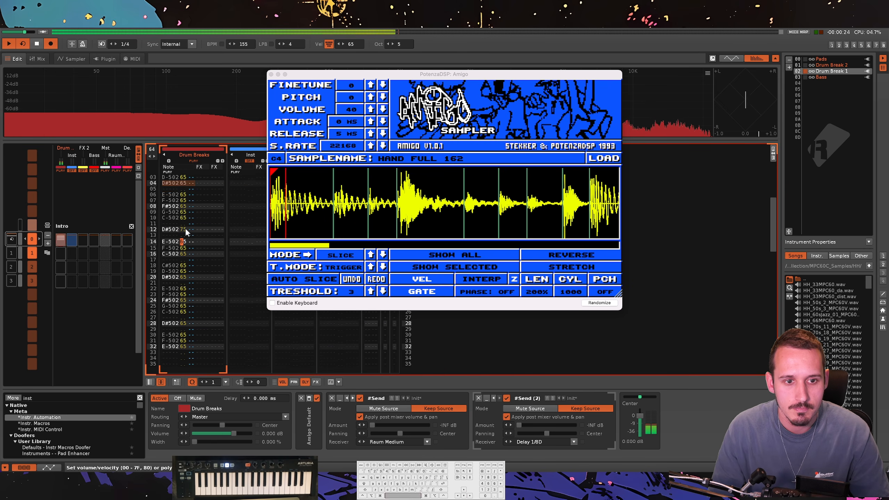
{"action": "key", "text": "space"}
{"action": "key", "text": "space"}
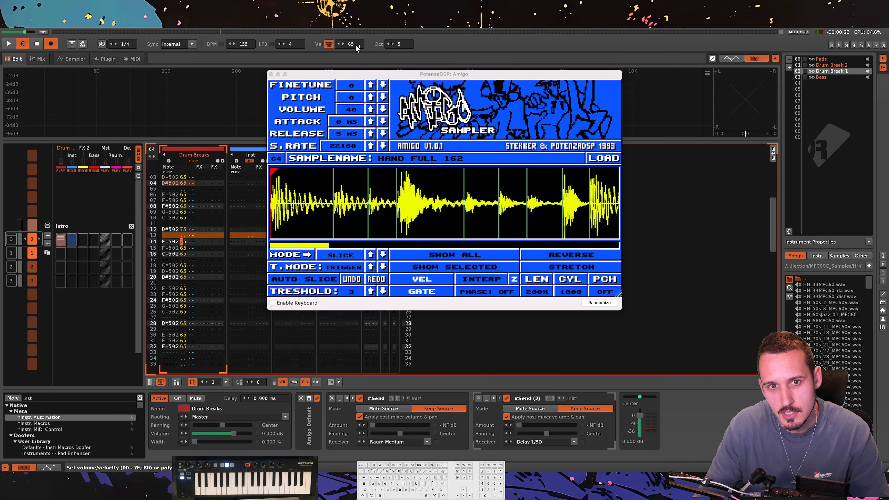
{"action": "key", "text": "space"}
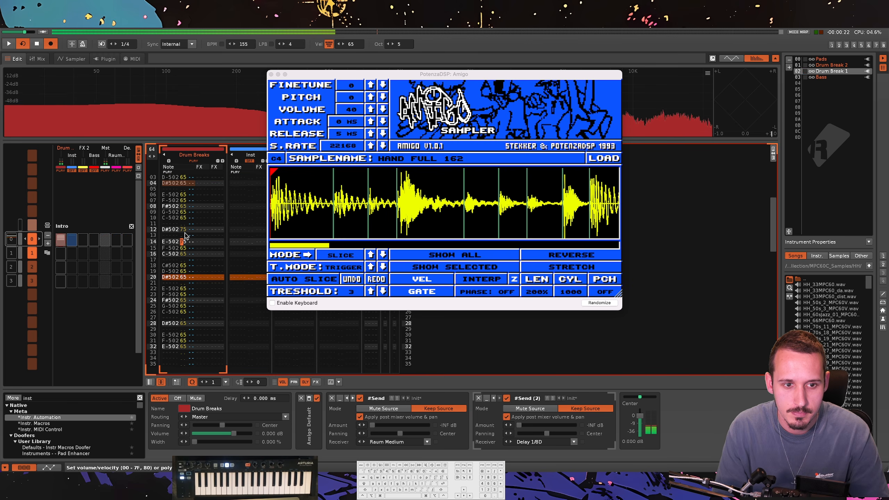
{"action": "key", "text": "space"}
{"action": "key", "text": "space"}
Copy Drum Breaks lines 00 to 16, paste them repeatedly from line 16 to fill the pattern and play it back.
{"action": "left_click", "coordinate": [174, 226]}
{"action": "scroll", "coordinate": [176, 225], "scroll_direction": "up", "scroll_amount": 6}
{"action": "key", "text": "space"}
{"action": "key", "text": "shift+Page_Down"}
{"action": "key", "text": "super+c"}
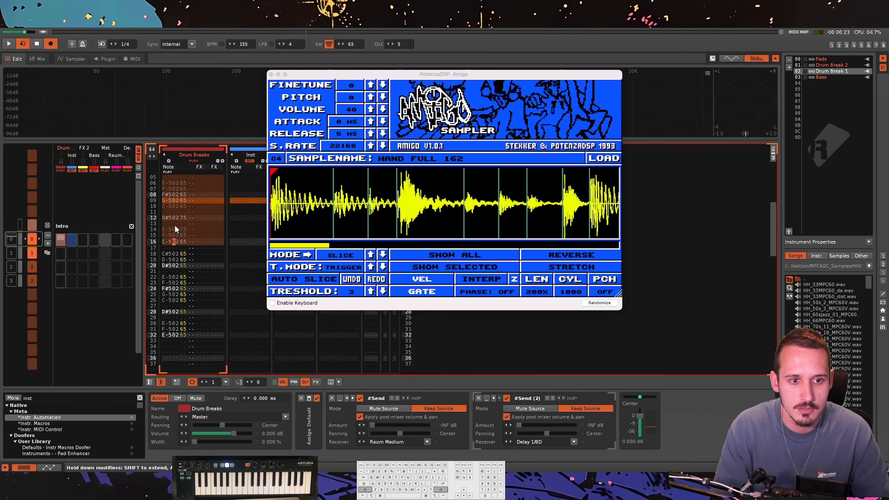
{"action": "key", "text": "Page_Down"}
{"action": "key", "text": "super+v"}
{"action": "key", "text": "space"}
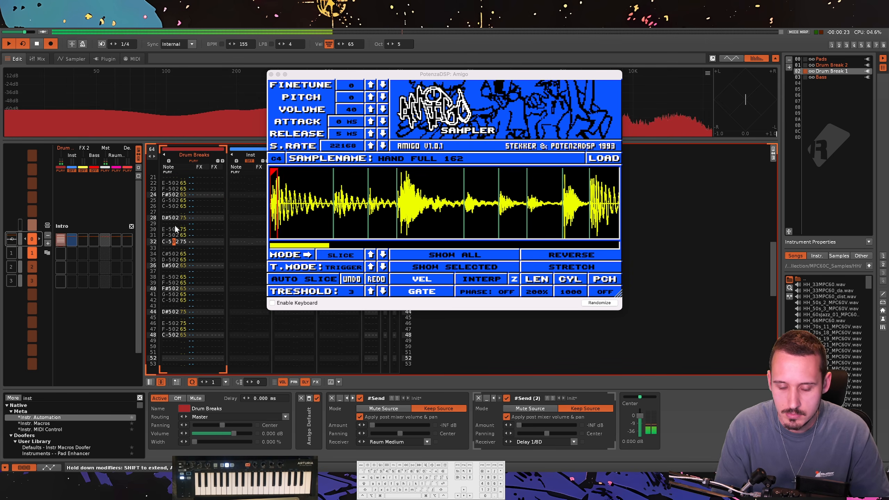
{"action": "key", "text": "space"}
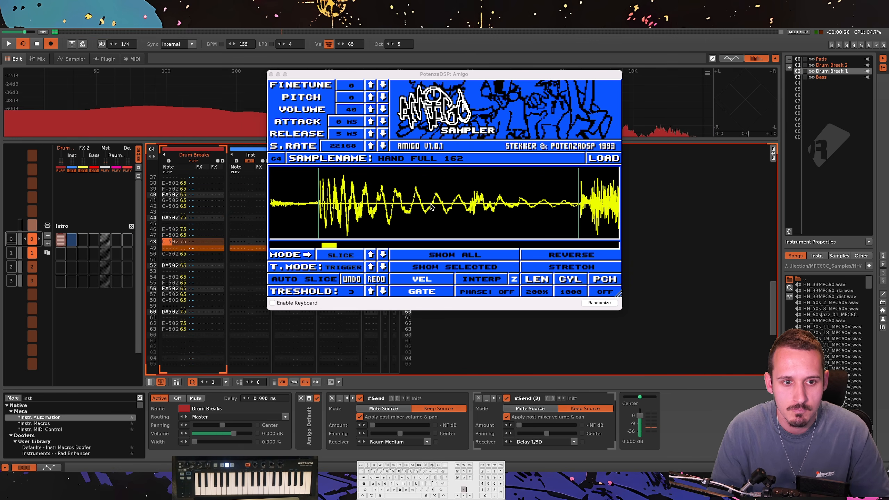
Add a C-5 with velocity 55 on line 49 of the Drum Breaks track and play back the pattern's ending.
{"action": "key", "text": "Down"}
{"action": "key", "text": "super+v"}
{"action": "key", "text": "Right"}
{"action": "key", "text": "Right"}
{"action": "type", "text": "5"}
{"action": "key", "text": "space"}
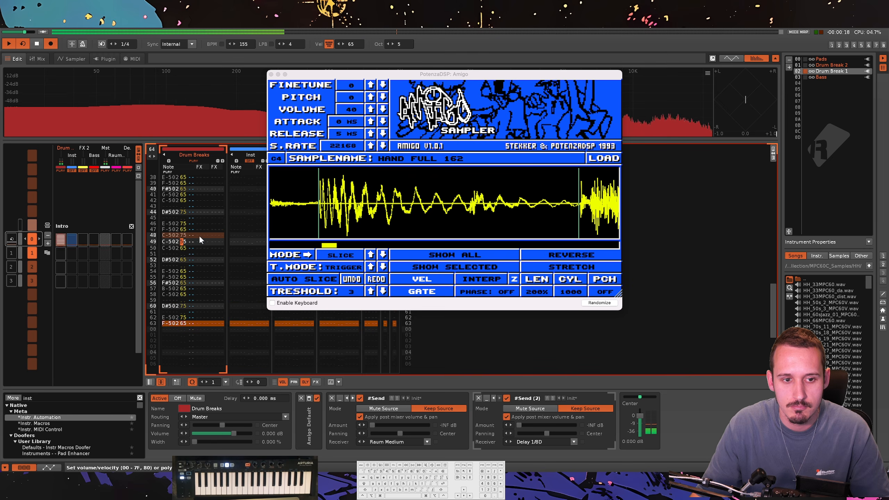
{"action": "left_click", "coordinate": [177, 308]}
{"action": "key", "text": "space"}
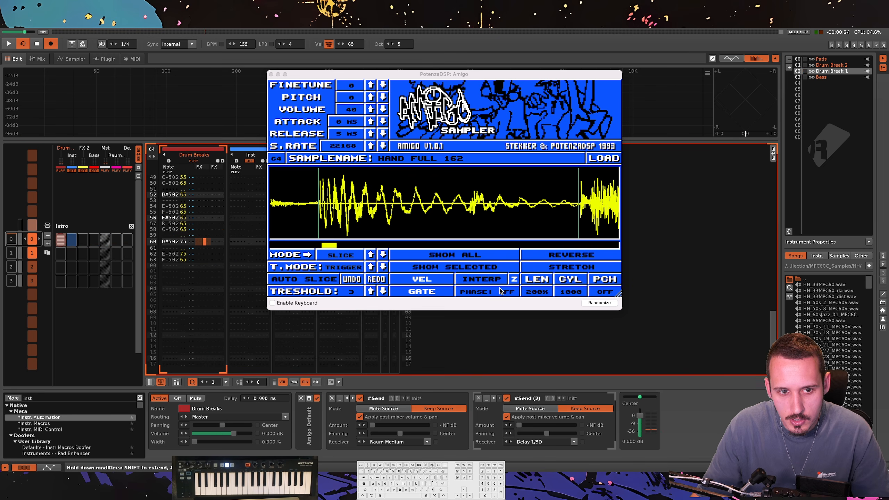
Expand the Amigo Default device and copy the Drum Breaks block from pattern 0 to pattern 1.
{"action": "left_click", "coordinate": [315, 405]}
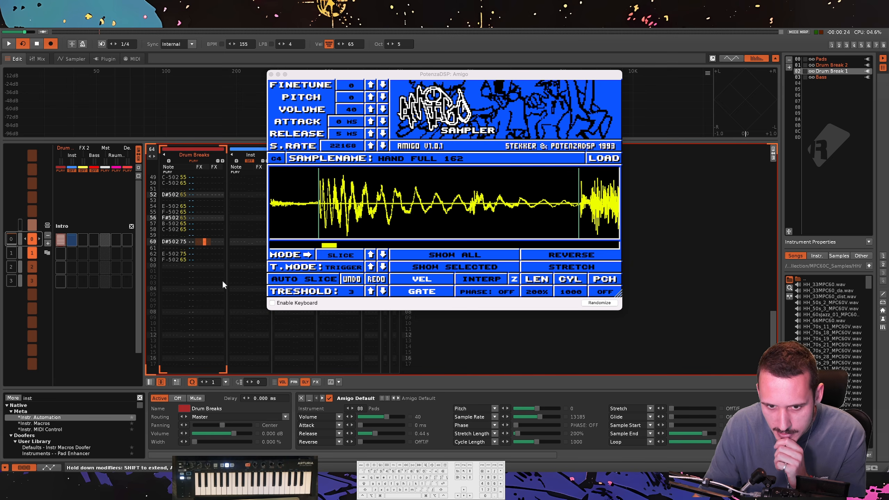
{"action": "left_click", "coordinate": [198, 247]}
{"action": "left_click_drag", "start_coordinate": [174, 243], "coordinate": [174, 253]}
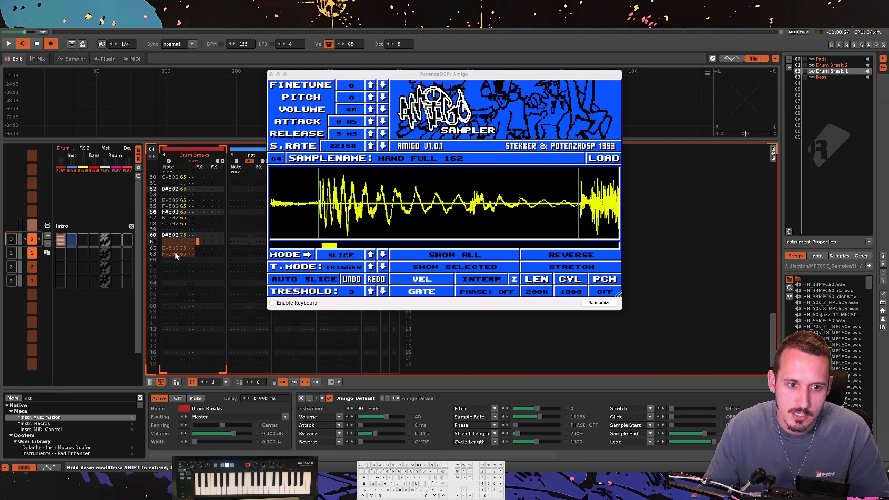
{"action": "left_click", "coordinate": [60, 240]}
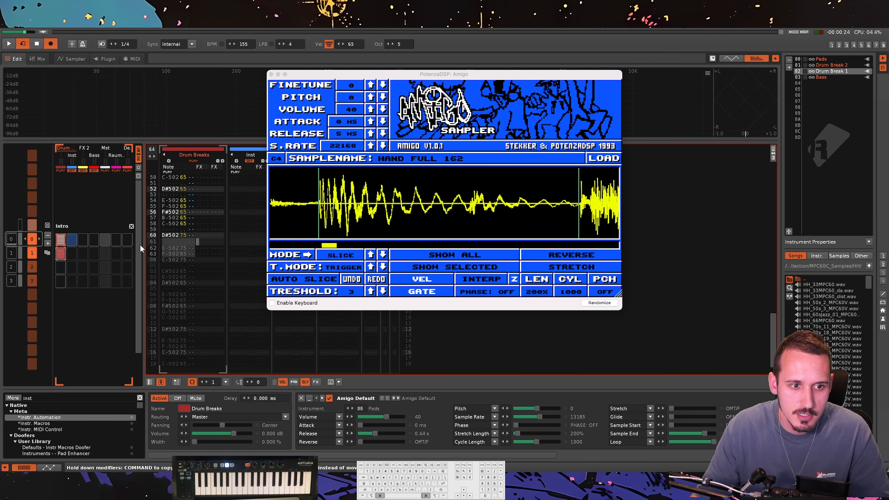
Clear the E-5 and F-5 notes on lines 62 and 63 of the Drum Breaks track in pattern 1.
{"action": "left_click_drag", "start_coordinate": [174, 235], "coordinate": [179, 236]}
{"action": "scroll", "coordinate": [68, 240], "scroll_direction": "down", "scroll_amount": 1}
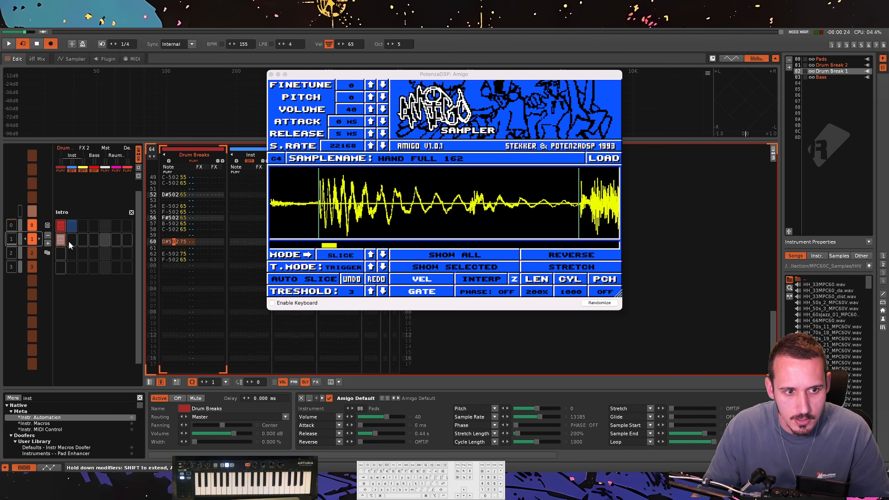
{"action": "left_click", "coordinate": [179, 255]}
{"action": "left_click", "coordinate": [189, 249], "text": "shift"}
{"action": "key", "text": "Delete"}
{"action": "left_click", "coordinate": [201, 242]}
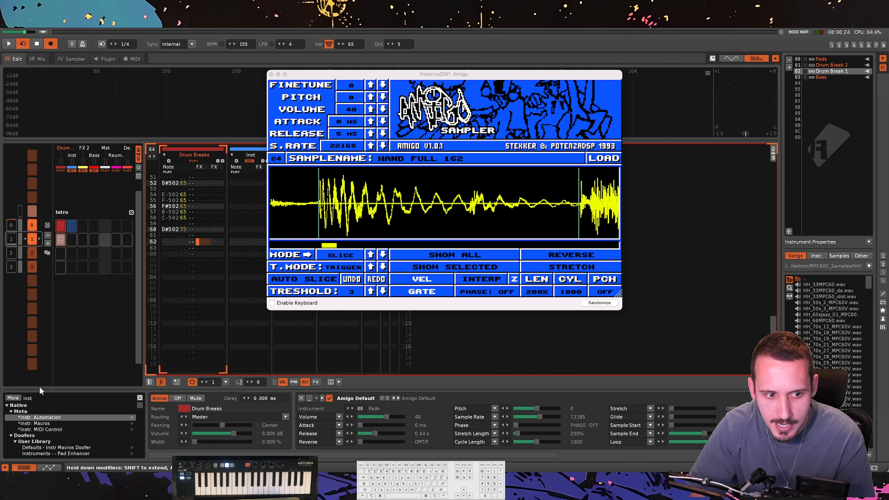
Assign instrument 02 Drum Break 1 to the Amigo Default device, adding and removing a trial *Instr. Automation device.
{"action": "left_click_drag", "start_coordinate": [37, 417], "coordinate": [315, 420]}
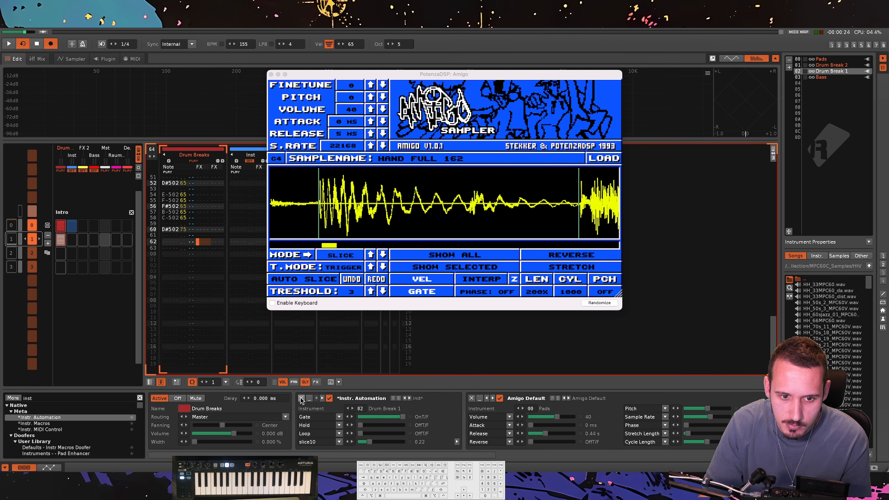
{"action": "double_click", "coordinate": [523, 409]}
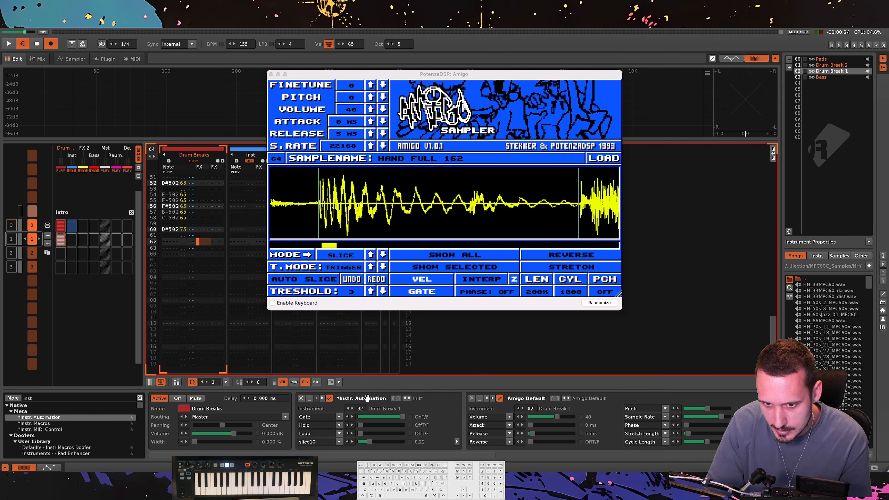
{"action": "left_click", "coordinate": [310, 398]}
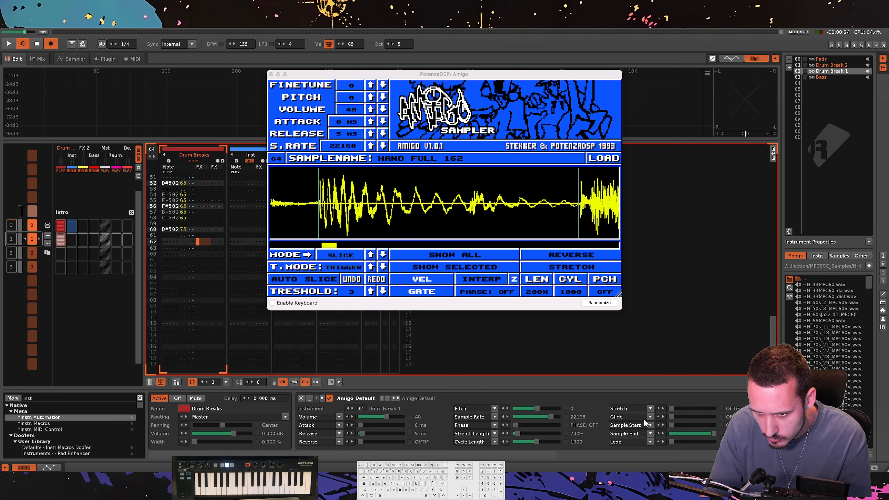
Enter Amigo's Reverse commands 1400 on lines 60 and 61 and 14FF on line 62 of the Drum Breaks track in pattern 1.
{"action": "key", "text": "Up"}
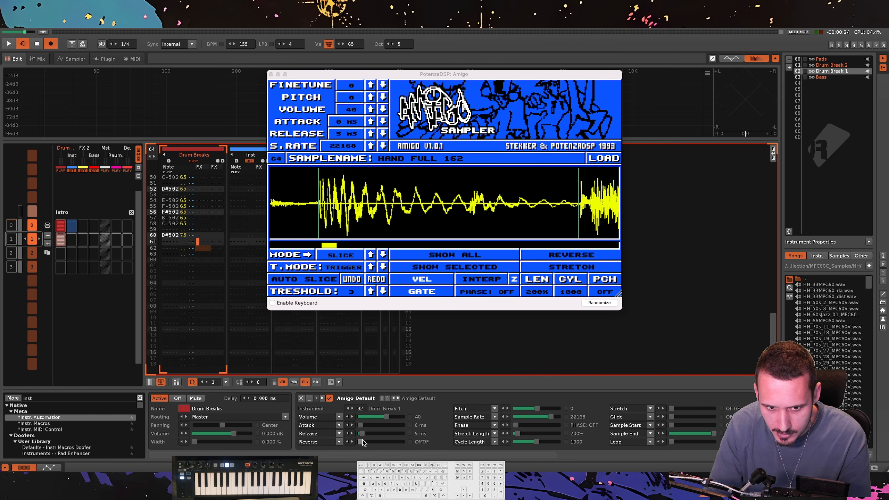
{"action": "key", "text": "Up"}
{"action": "key", "text": "Up"}
{"action": "key", "text": "Up"}
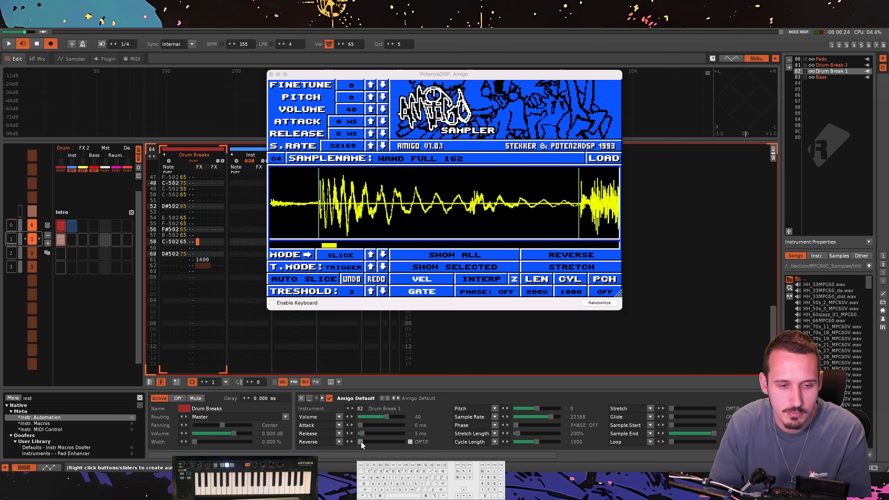
{"action": "key", "text": "super+v"}
{"action": "key", "text": "Down"}
{"action": "key", "text": "Down"}
{"action": "key", "text": "super+v"}
{"action": "key", "text": "Down"}
{"action": "key", "text": "Down"}
{"action": "left_click", "coordinate": [361, 442]}
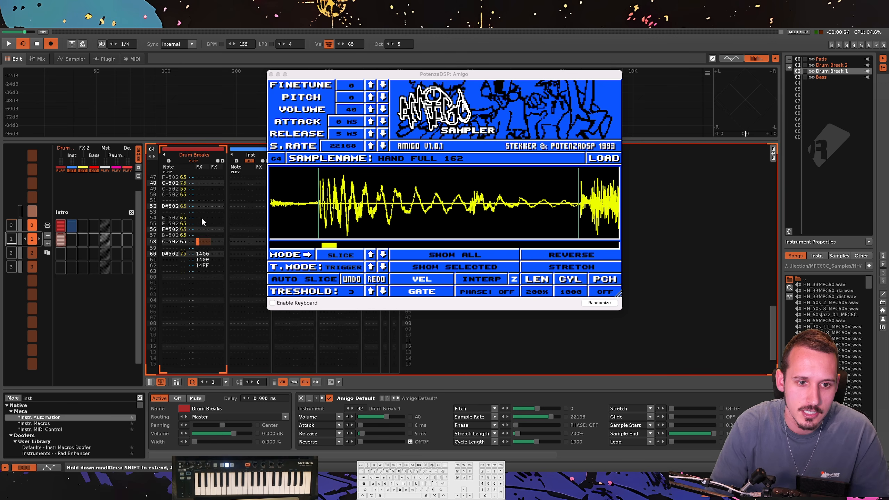
Clear the 1400 command on line 61 and enter a note OFF with 1400 on line 00 of pattern 2.
{"action": "key", "text": "Up"}
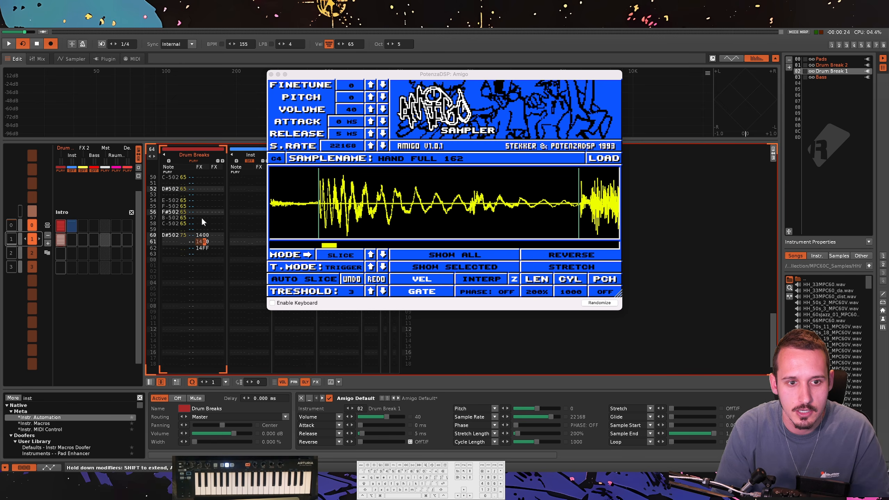
{"action": "key", "text": "Delete"}
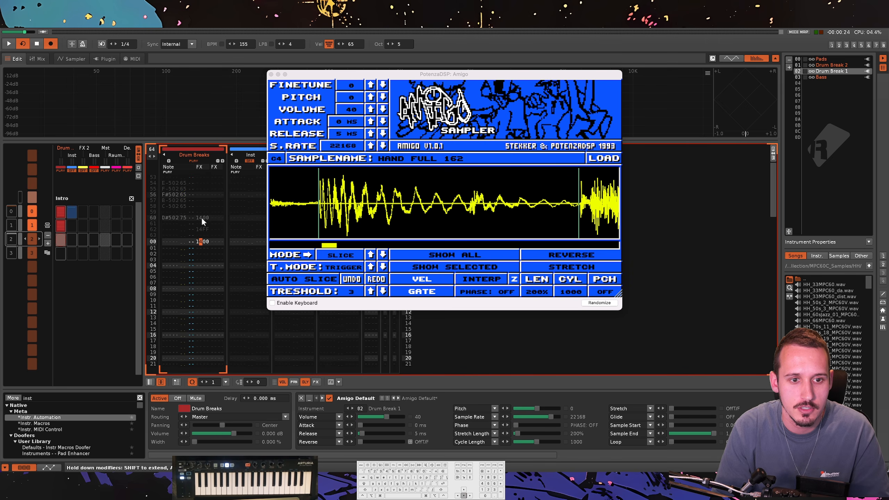
{"action": "key", "text": "super+z"}
Enter the 1400 Reverse command on line 00 of the Drum Breaks track in pattern 0 and play back pattern 1's ending.
{"action": "key", "text": "Home"}
{"action": "key", "text": "super+Up"}
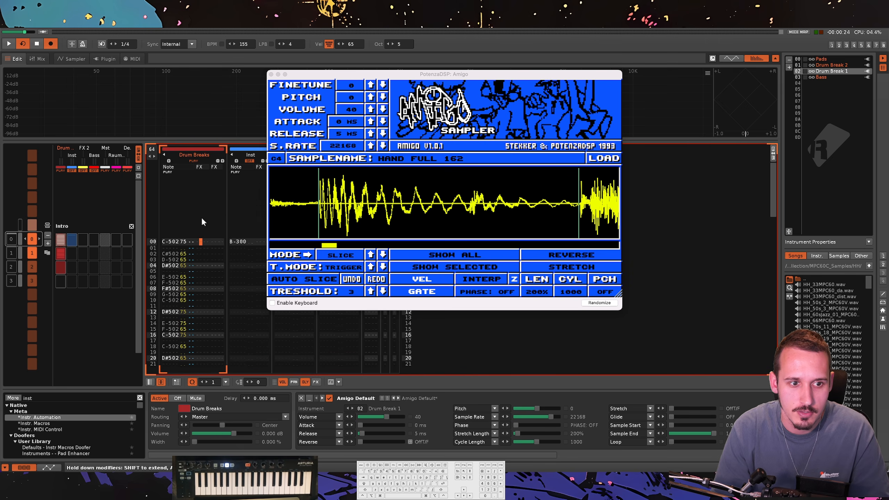
{"action": "key", "text": "super+Down"}
{"action": "key", "text": "Down"}
{"action": "key", "text": "Down"}
{"action": "key", "text": "Down"}
{"action": "key", "text": "Down"}
{"action": "key", "text": "Down"}
{"action": "key", "text": "space"}
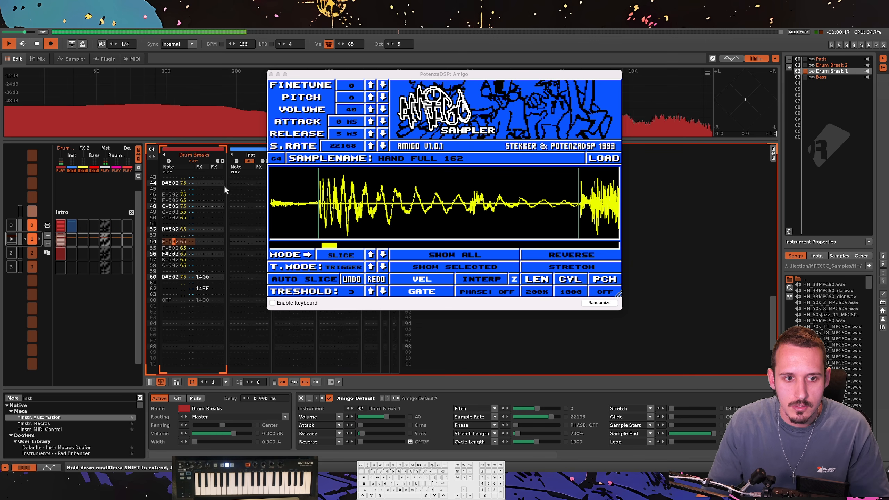
Close the Amigo sampler window and unmute the Inst track during playback.
{"action": "left_click", "coordinate": [272, 75]}
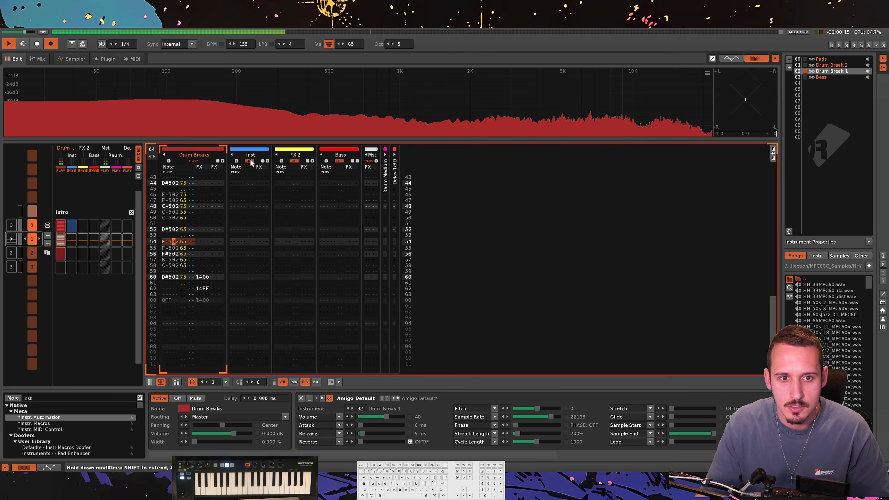
{"action": "left_click", "coordinate": [243, 221]}
{"action": "scroll", "coordinate": [238, 220], "scroll_direction": "up", "scroll_amount": 3}
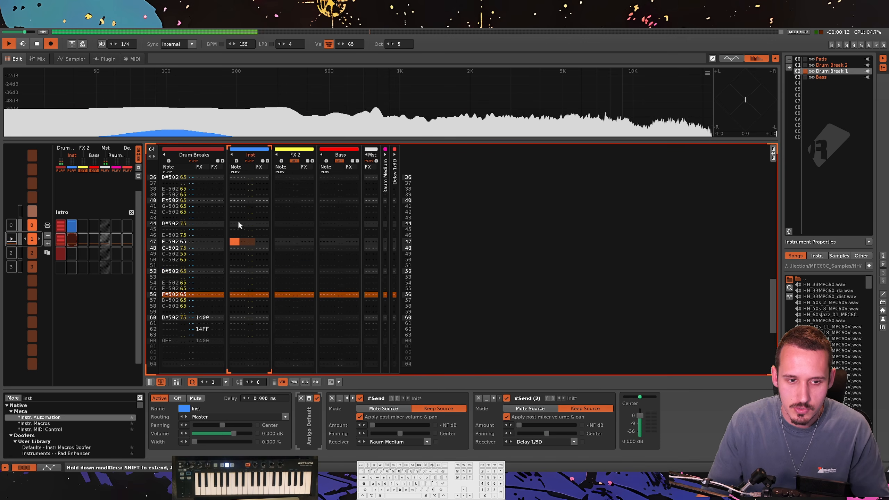
{"action": "key", "text": "Home"}
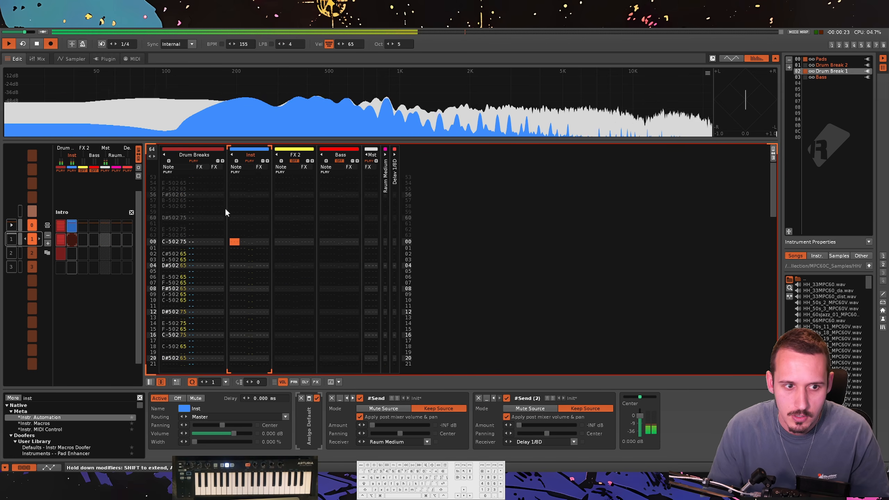
Select the Inst track's pad note in pattern 0 and lower the track's volume to about -7.68 dB.
{"action": "left_click", "coordinate": [76, 227]}
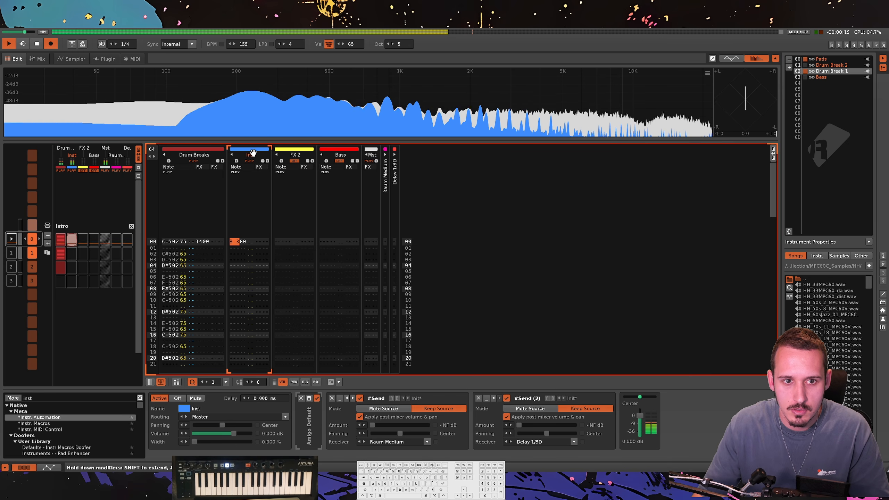
{"action": "left_click", "coordinate": [242, 241]}
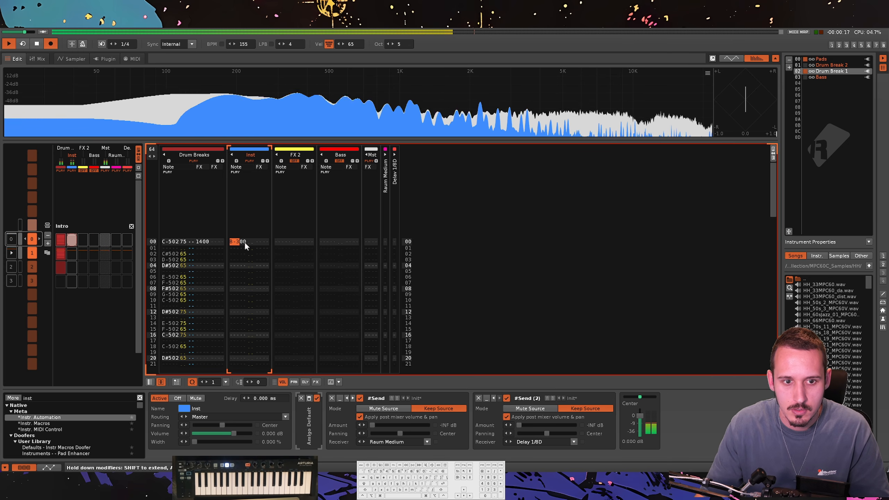
{"action": "left_click_drag", "start_coordinate": [640, 416], "coordinate": [640, 430]}
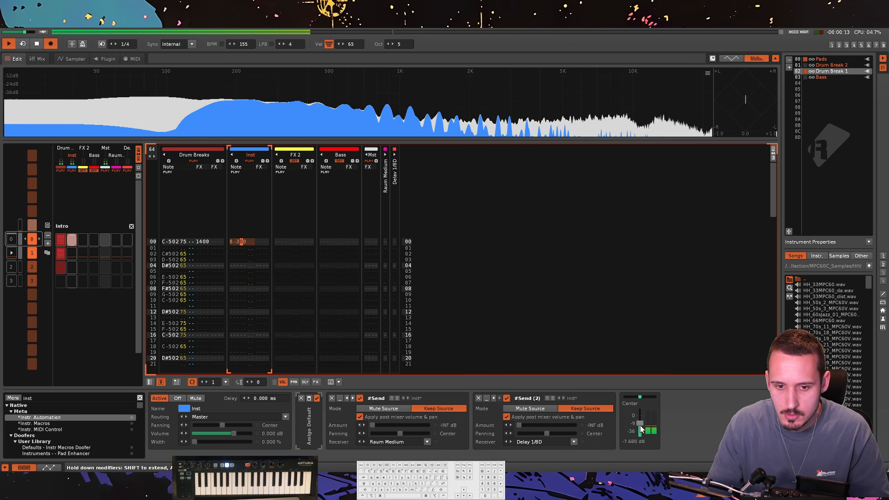
Select the Drum Breaks track, stopping playback, and search the available effects for "dec" and "analog".
{"action": "left_click", "coordinate": [202, 155]}
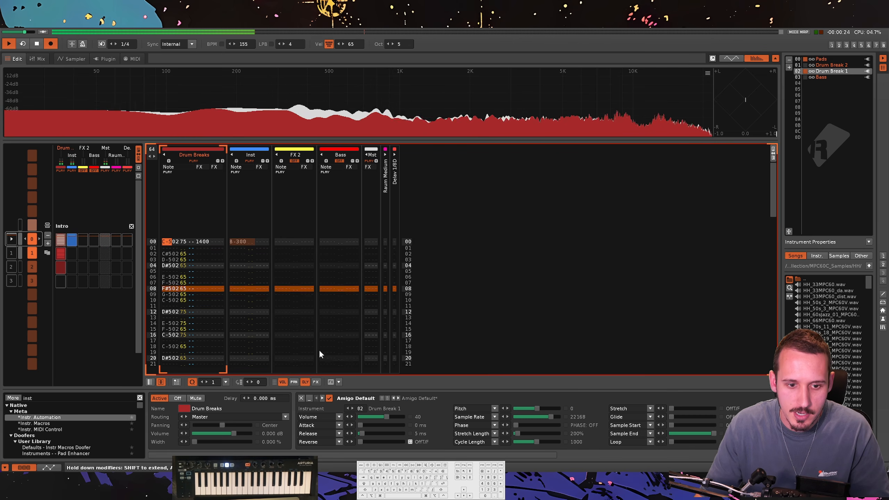
{"action": "key", "text": "space"}
{"action": "left_click", "coordinate": [34, 398]}
{"action": "type", "text": "dec"}
{"action": "left_click_drag", "start_coordinate": [35, 399], "coordinate": [3, 401]}
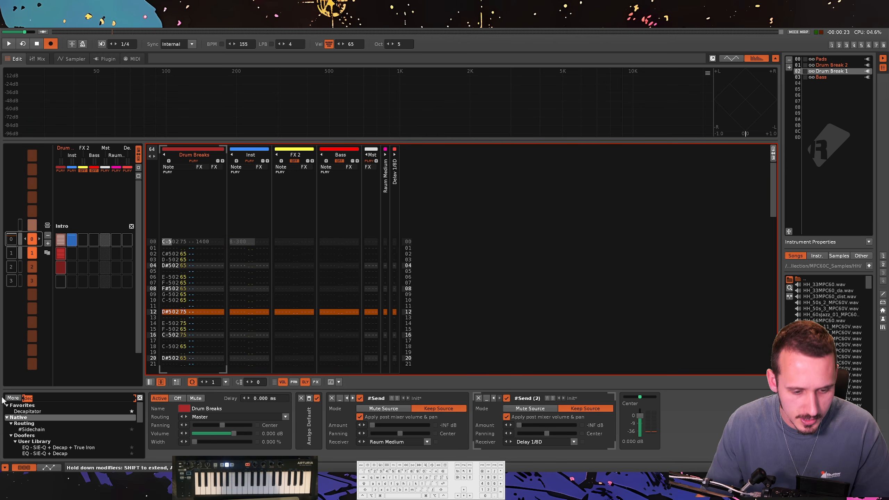
{"action": "type", "text": "analog"}
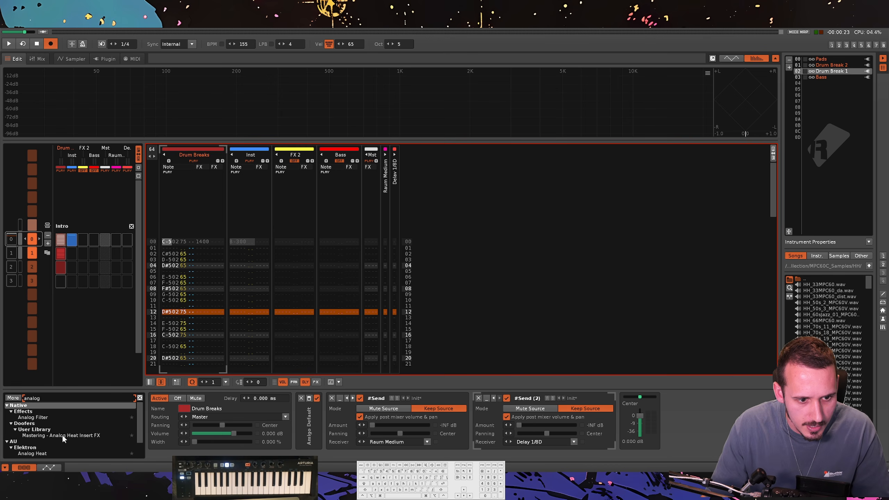
{"action": "left_click", "coordinate": [42, 430]}
{"action": "scroll", "coordinate": [65, 426], "scroll_direction": "down", "scroll_amount": 1}
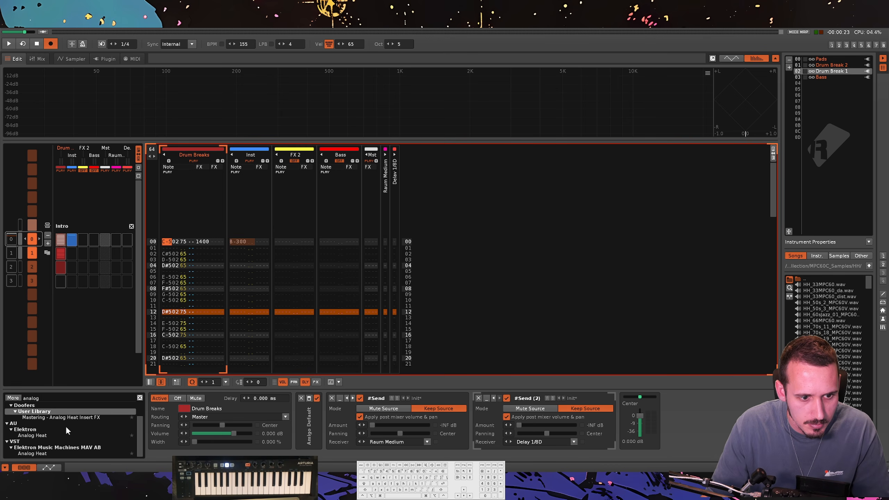
Find the vintage effect chains and insert the Drum Break - Vintage Chain 94 Style Doofer directly after Amigo on Drum Breaks.
{"action": "left_click_drag", "start_coordinate": [41, 399], "coordinate": [5, 402]}
{"action": "type", "text": "vinta"}
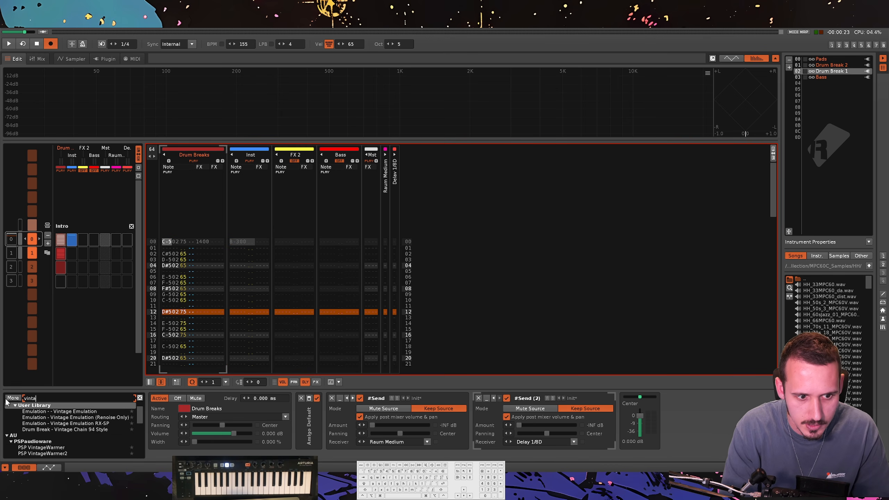
{"action": "left_click_drag", "start_coordinate": [89, 428], "coordinate": [369, 426]}
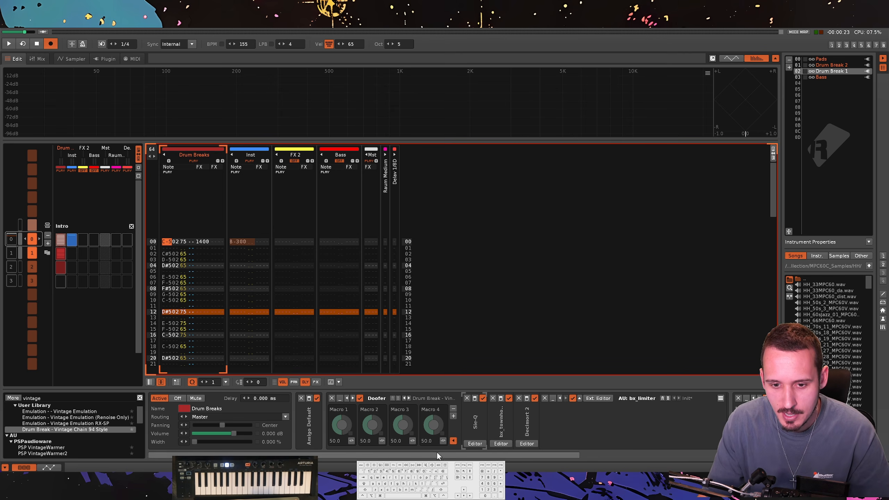
Open the Sie-Q and Decimort 2 editors from the Doofer chain, collapse bx_limiter and audition the drums briefly.
{"action": "scroll", "coordinate": [437, 453], "scroll_direction": "right", "scroll_amount": 5}
{"action": "left_click", "coordinate": [375, 444]}
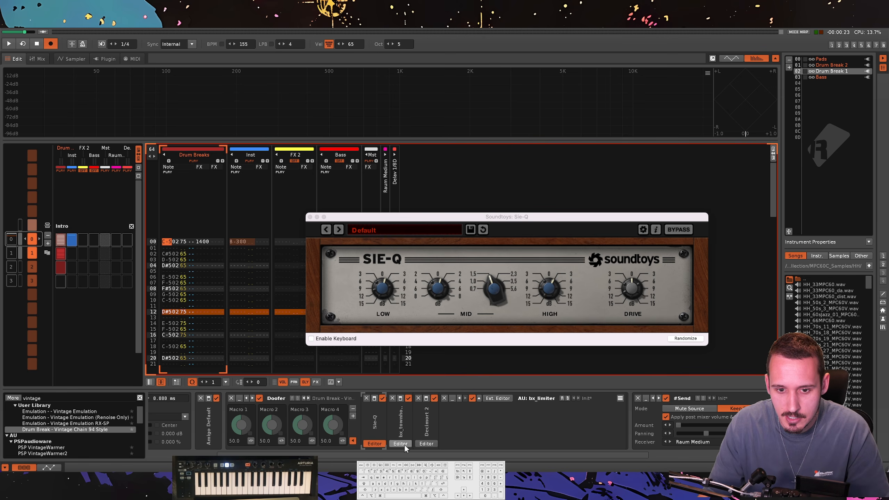
{"action": "left_click", "coordinate": [452, 399]}
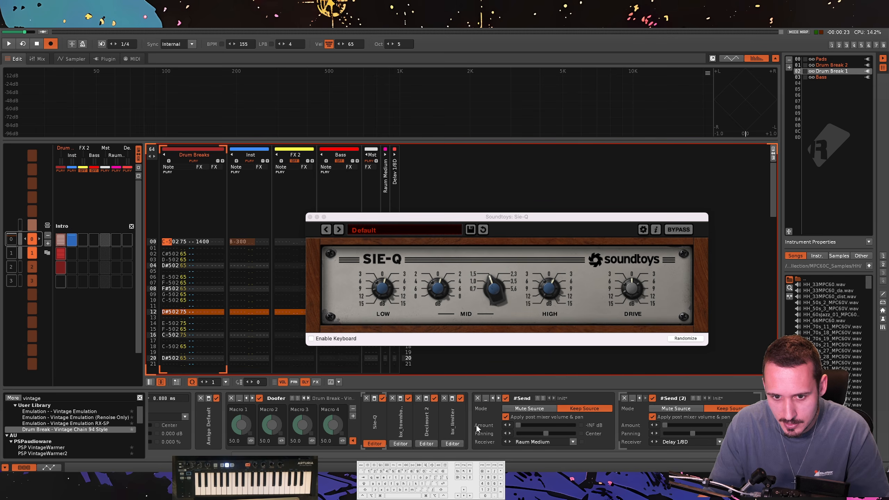
{"action": "left_click", "coordinate": [426, 444]}
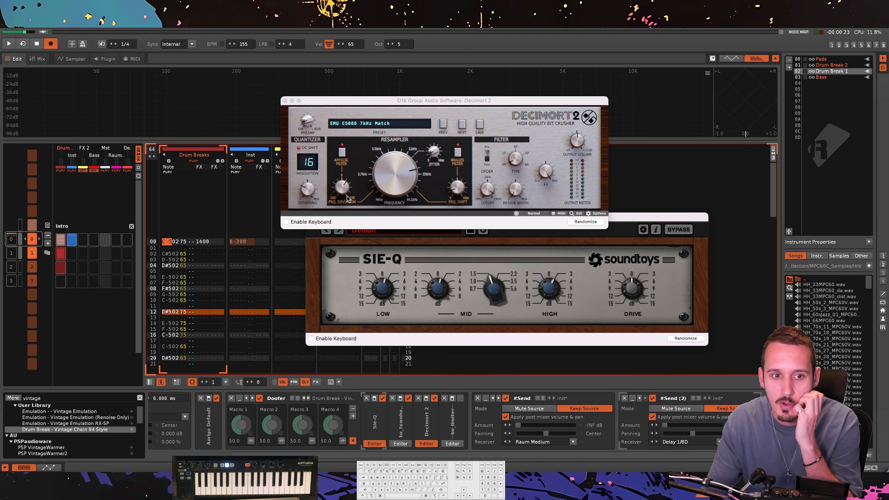
{"action": "key", "text": "space"}
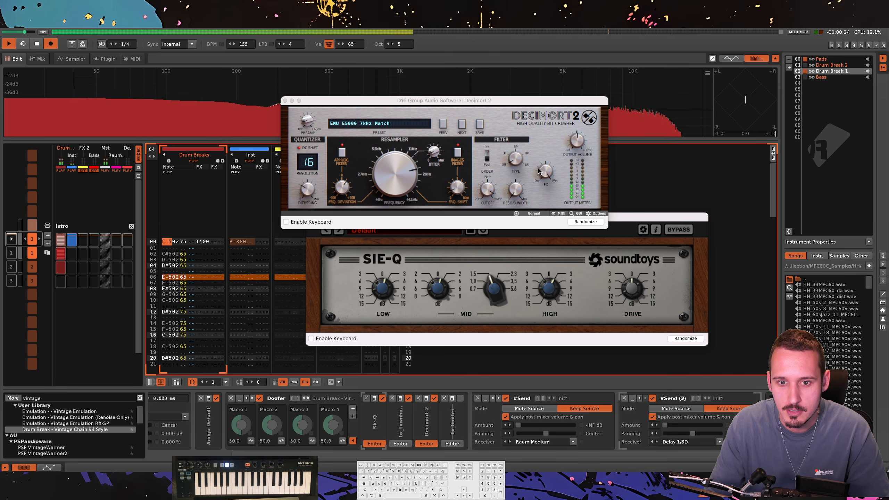
{"action": "key", "text": "space"}
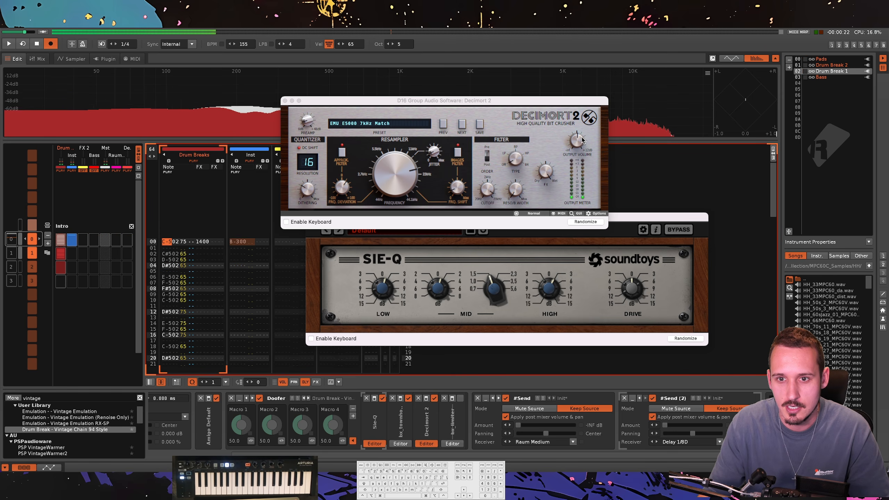
Examine the bx_townhouse Buss Compressor's settings in its editor during playback and close the compressor window.
{"action": "left_click", "coordinate": [400, 398]}
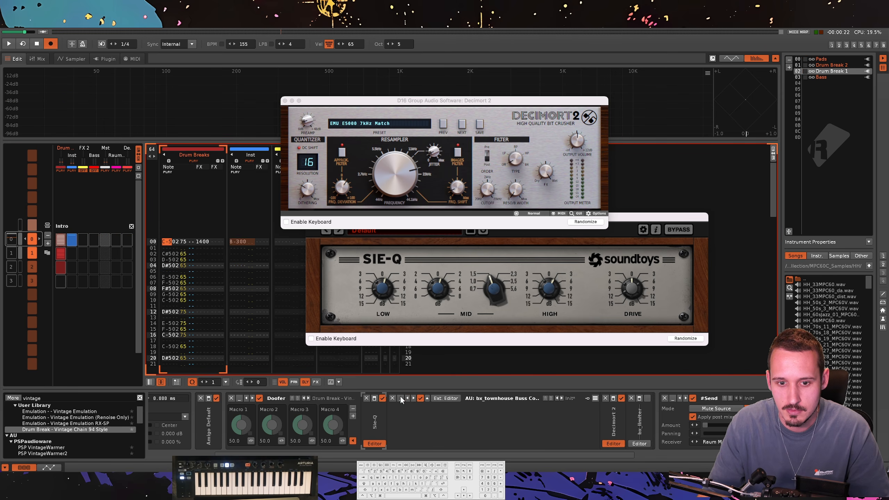
{"action": "left_click", "coordinate": [449, 400]}
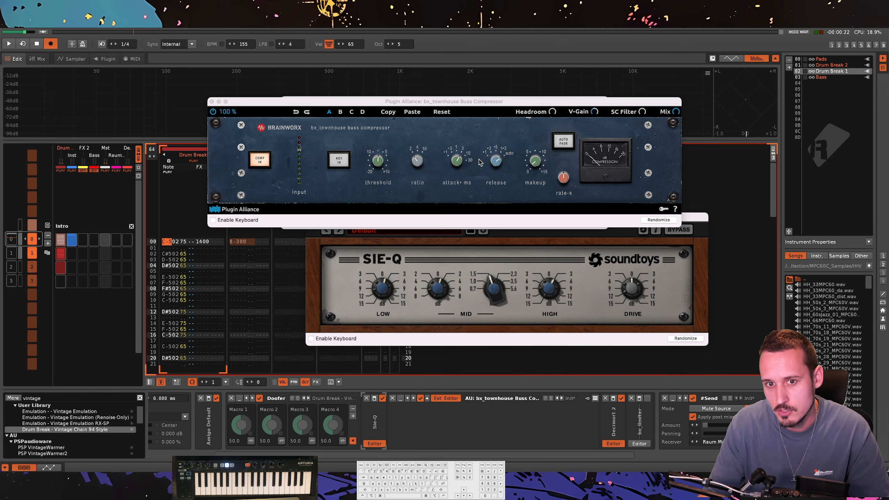
{"action": "key", "text": "space"}
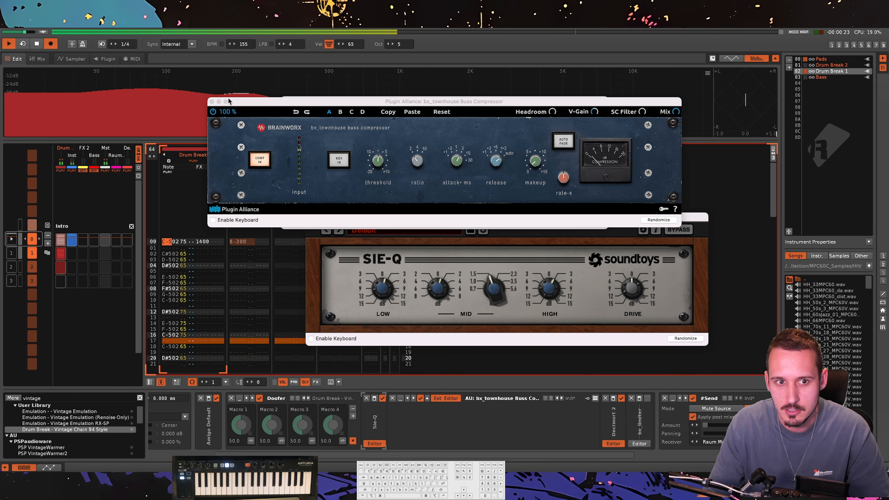
{"action": "left_click", "coordinate": [212, 101]}
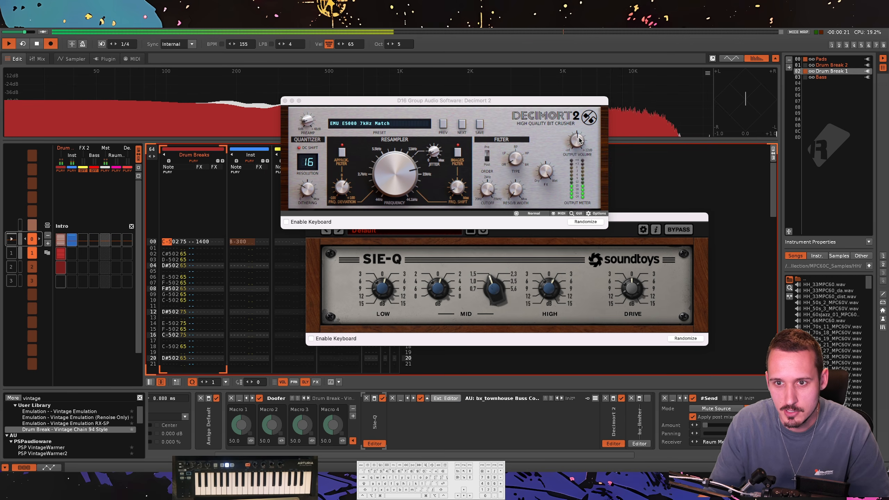
Mute the Inst track, compare the drums with the Doofer off and on, and lower Decimort 2's output volume to about -2 dB.
{"action": "left_click_drag", "start_coordinate": [578, 161], "coordinate": [579, 157]}
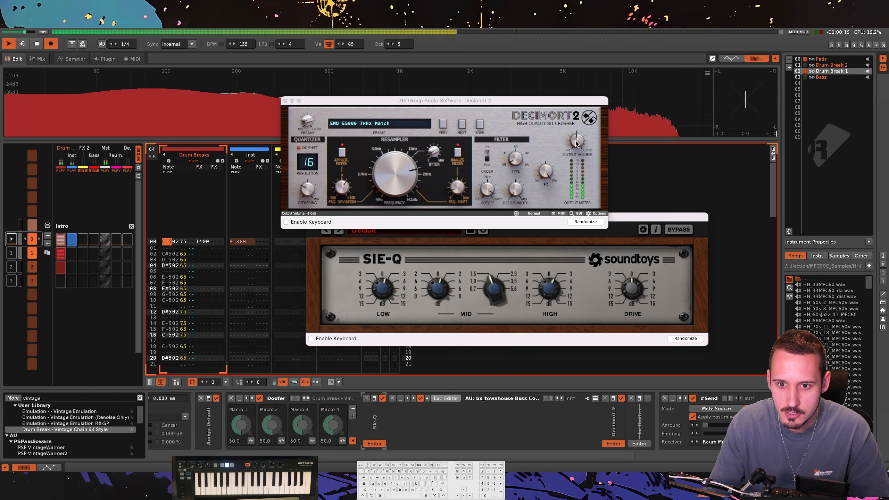
{"action": "left_click_drag", "start_coordinate": [576, 144], "coordinate": [574, 155]}
{"action": "left_click", "coordinate": [249, 161]}
{"action": "left_click", "coordinate": [260, 399]}
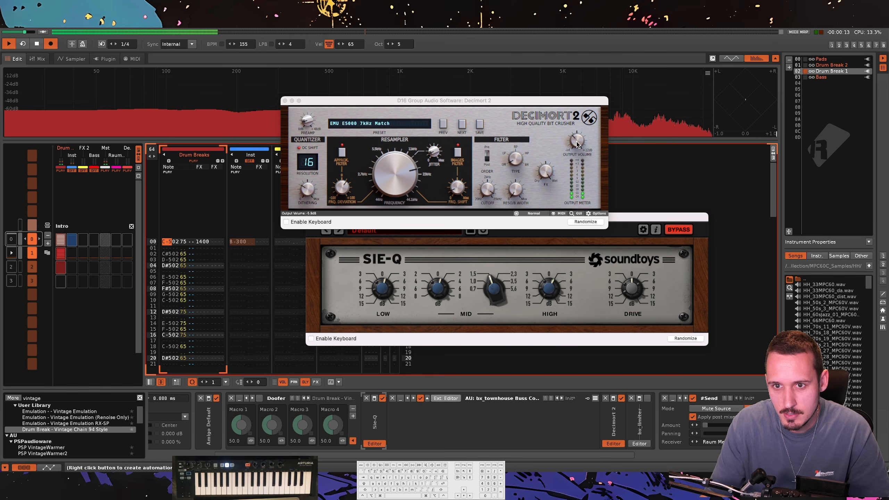
{"action": "left_click", "coordinate": [259, 398]}
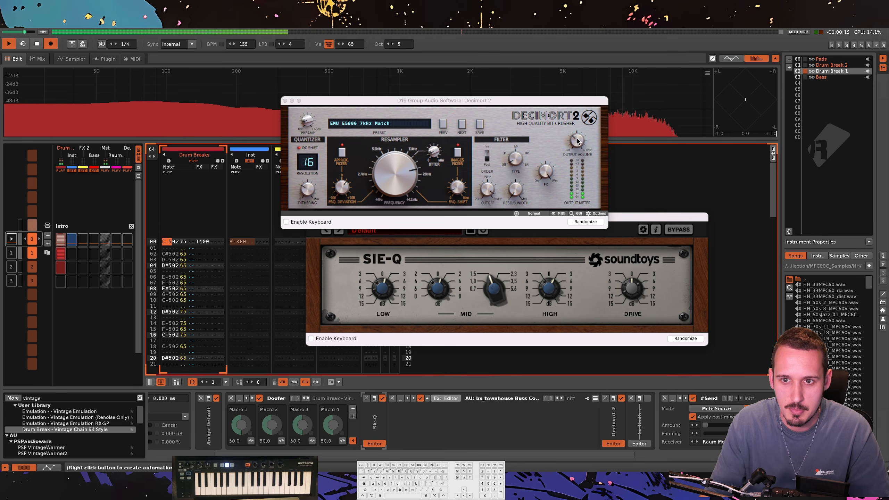
{"action": "left_click_drag", "start_coordinate": [577, 133], "coordinate": [577, 129]}
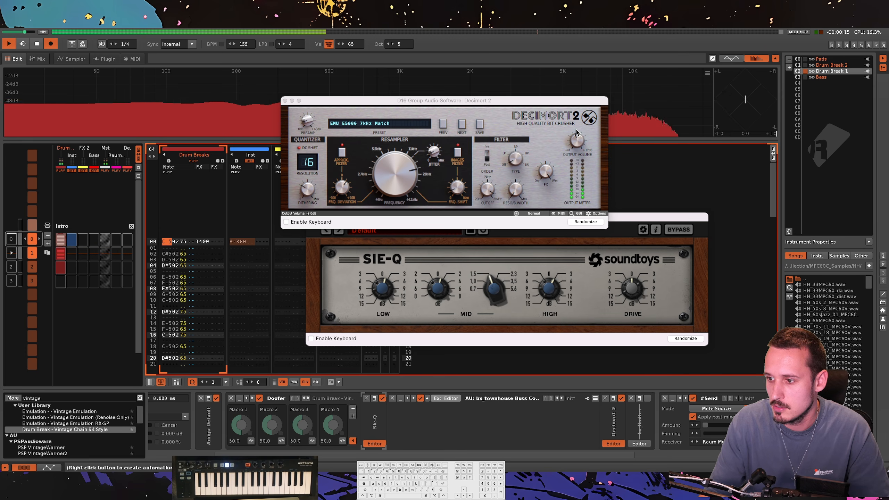
Unmute the Inst track and close the Decimort 2 and Sie-Q windows.
{"action": "left_click", "coordinate": [247, 161]}
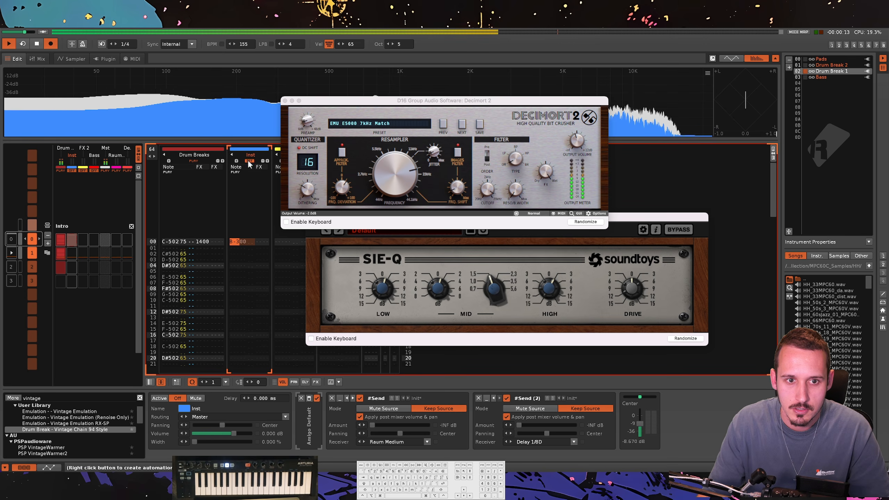
{"action": "left_click", "coordinate": [285, 101]}
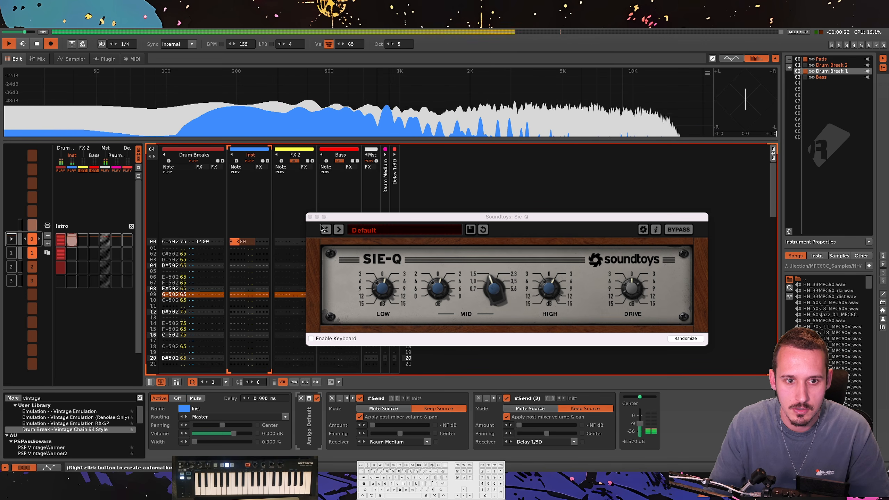
{"action": "left_click", "coordinate": [311, 218]}
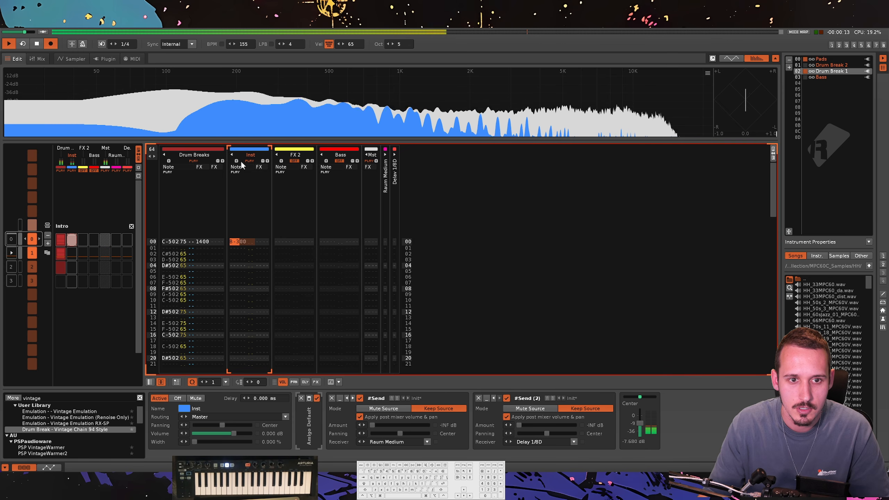
Stop playback, unmute FX 2, mute Inst, and move the FX 2 track between Drum Breaks and Inst.
{"action": "left_click", "coordinate": [295, 161]}
{"action": "key", "text": "space"}
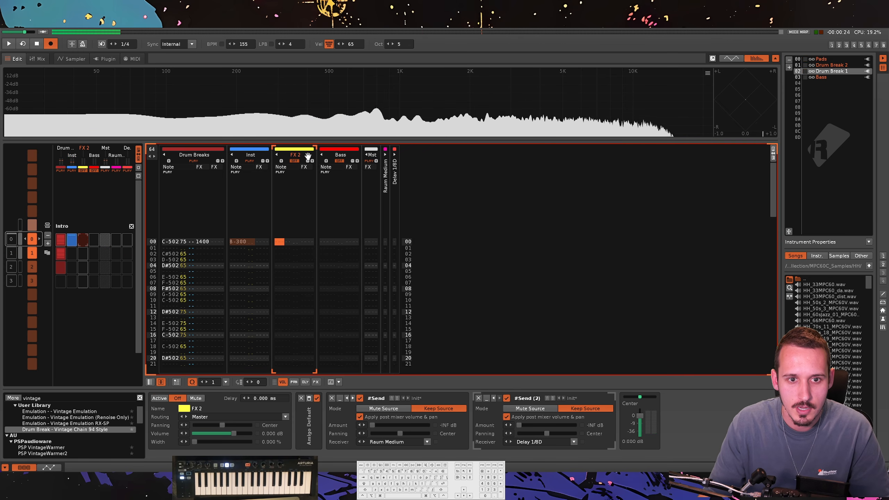
{"action": "left_click", "coordinate": [250, 161]}
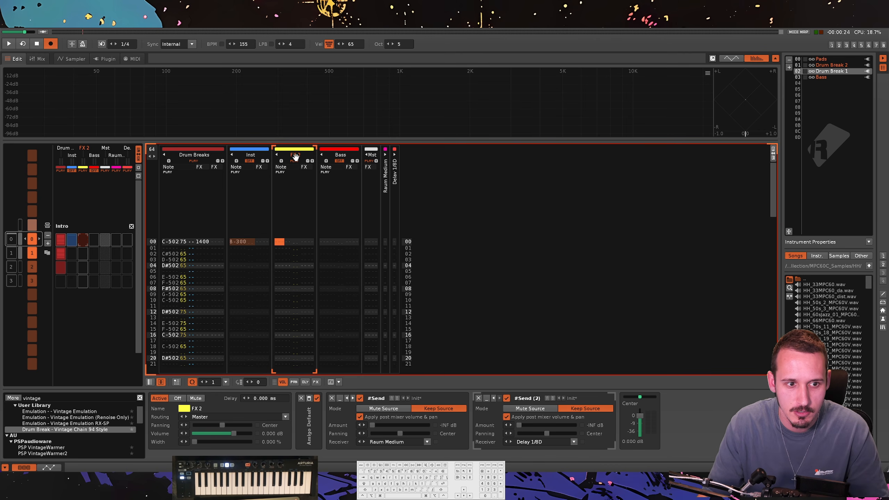
{"action": "left_click_drag", "start_coordinate": [284, 157], "coordinate": [278, 184]}
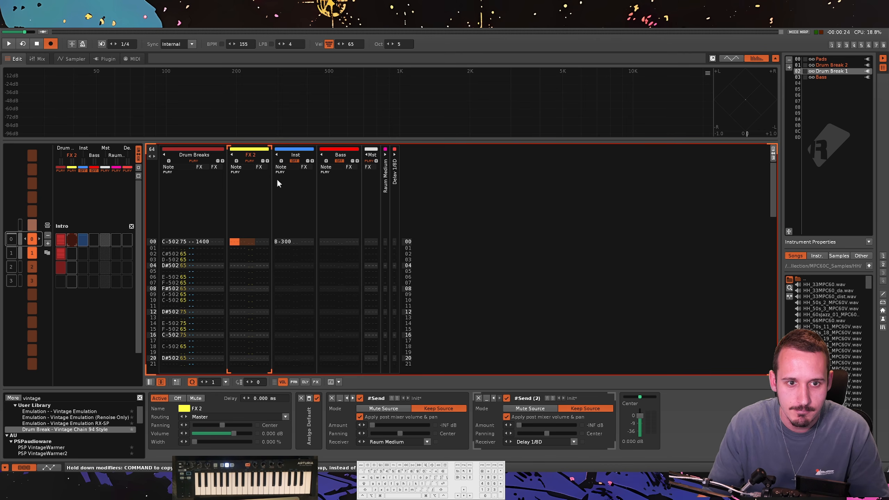
Select the Drum Break 2 instrument, open its plugin window and switch to the sample library.
{"action": "left_click", "coordinate": [830, 66]}
{"action": "key", "text": "alt+super+p"}
{"action": "key", "text": "KP_0"}
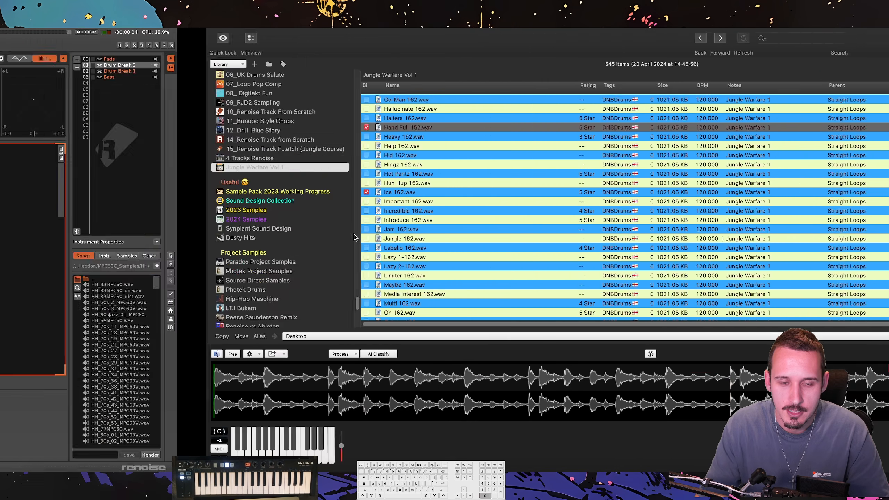
Audition the Ice 162, Hand Full 162 and Huh Hup 162 loops in Jungle Warfare Vol 1.
{"action": "left_click", "coordinate": [240, 191]}
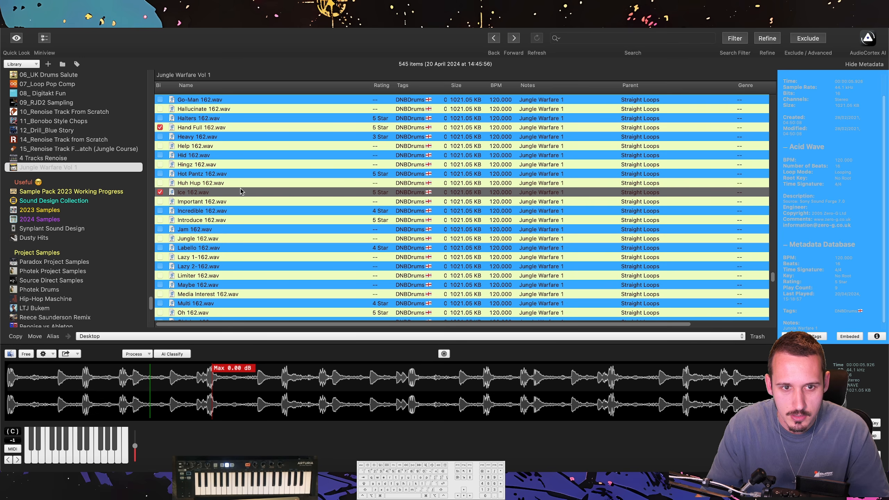
{"action": "left_click", "coordinate": [236, 129]}
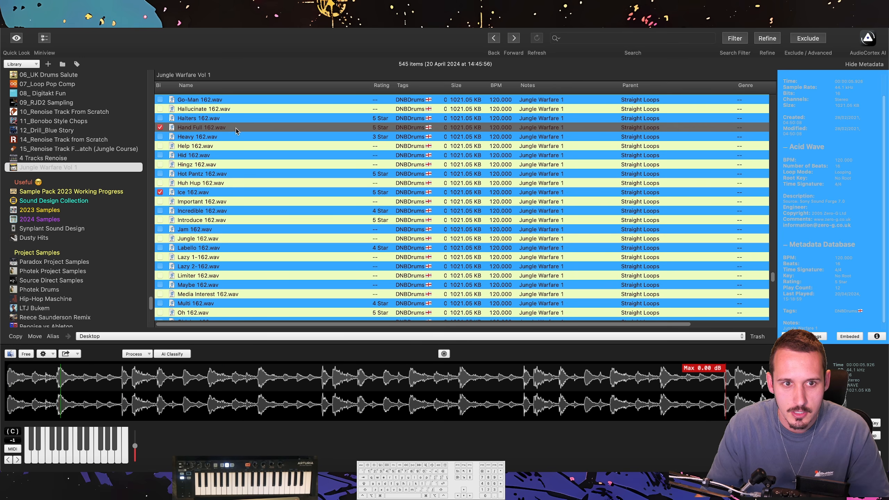
{"action": "left_click", "coordinate": [228, 183]}
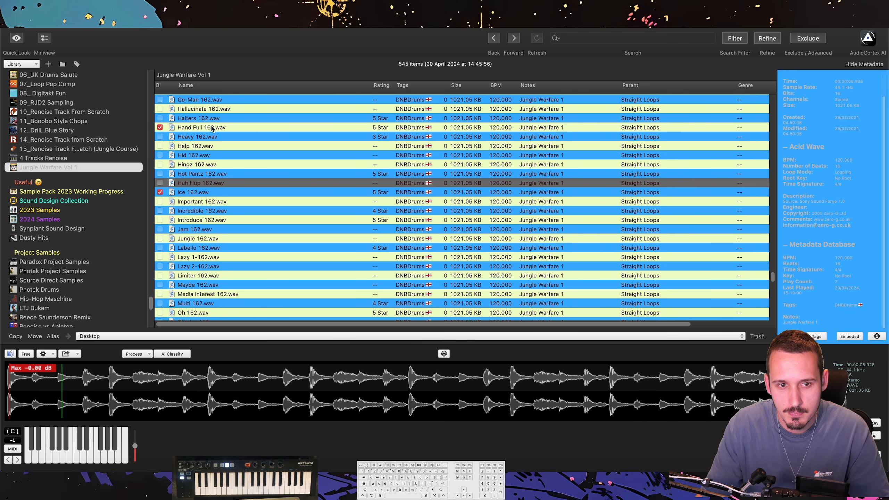
{"action": "left_click", "coordinate": [212, 128]}
{"action": "left_click", "coordinate": [216, 193]}
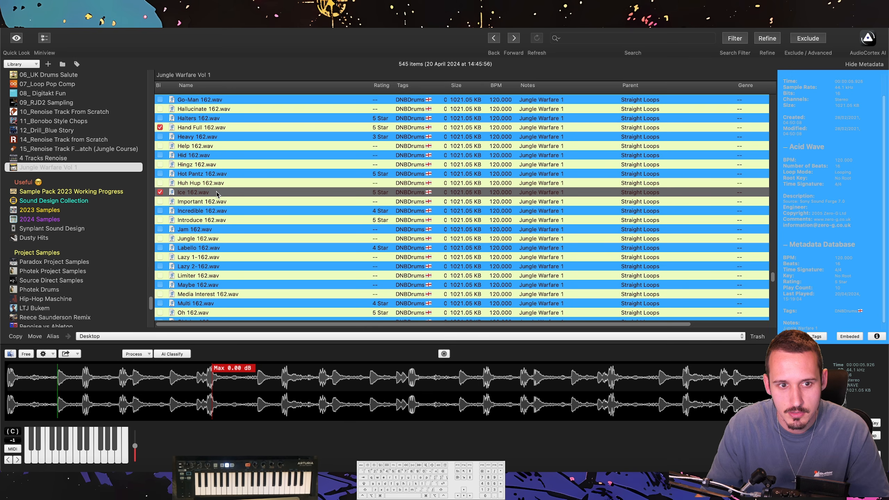
Audition more break loops further down the Jungle Warfare list, including Oh 162 and Paul 162.
{"action": "scroll", "coordinate": [261, 260], "scroll_direction": "down", "scroll_amount": 4}
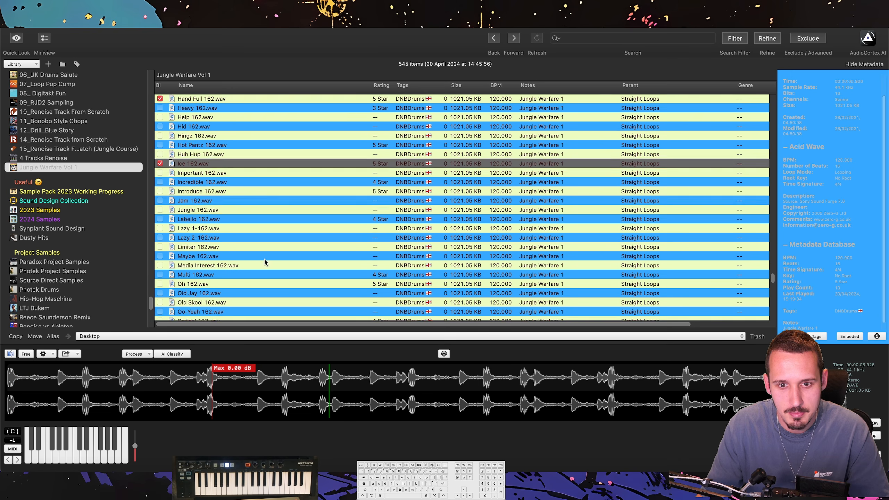
{"action": "left_click", "coordinate": [258, 272]}
{"action": "scroll", "coordinate": [259, 268], "scroll_direction": "down", "scroll_amount": 4}
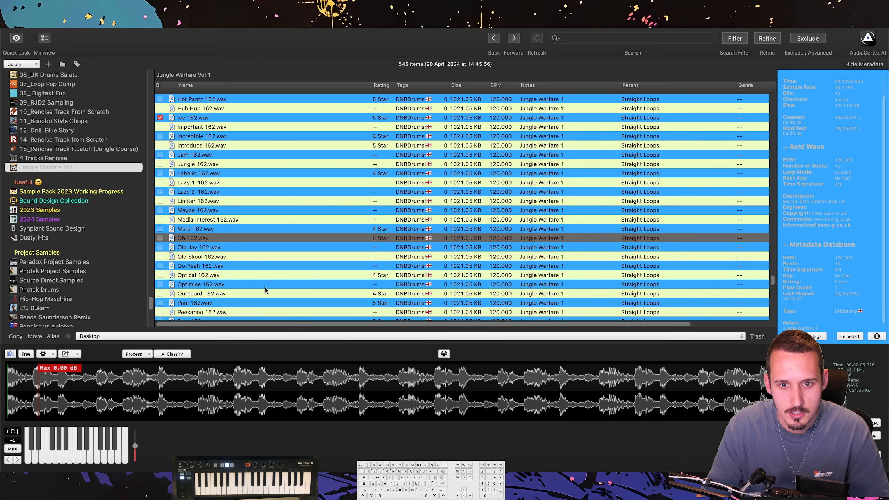
{"action": "left_click", "coordinate": [264, 285]}
{"action": "scroll", "coordinate": [265, 284], "scroll_direction": "down", "scroll_amount": 1}
{"action": "left_click", "coordinate": [262, 292]}
{"action": "scroll", "coordinate": [262, 293], "scroll_direction": "down", "scroll_amount": 1}
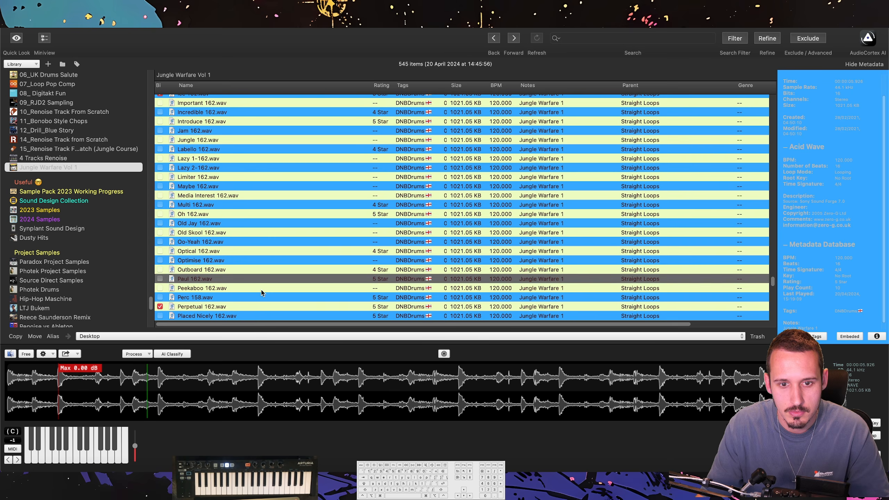
Audition Perpetual 162.wav, load it into the Drum Break 2 Amigo sampler and zoom in on its waveform.
{"action": "left_click", "coordinate": [251, 307]}
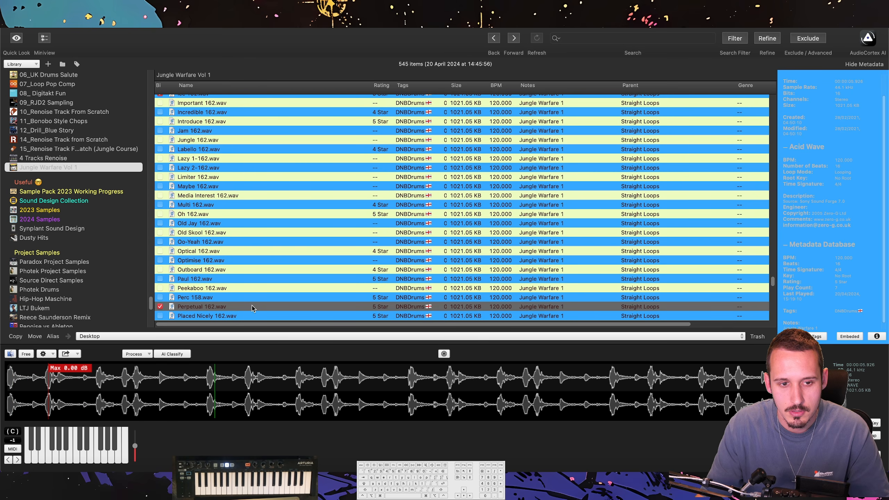
{"action": "left_click_drag", "start_coordinate": [252, 305], "coordinate": [384, 196]}
{"action": "key", "text": "super+Tab"}
{"action": "scroll", "coordinate": [295, 226], "scroll_direction": "up", "scroll_amount": 10}
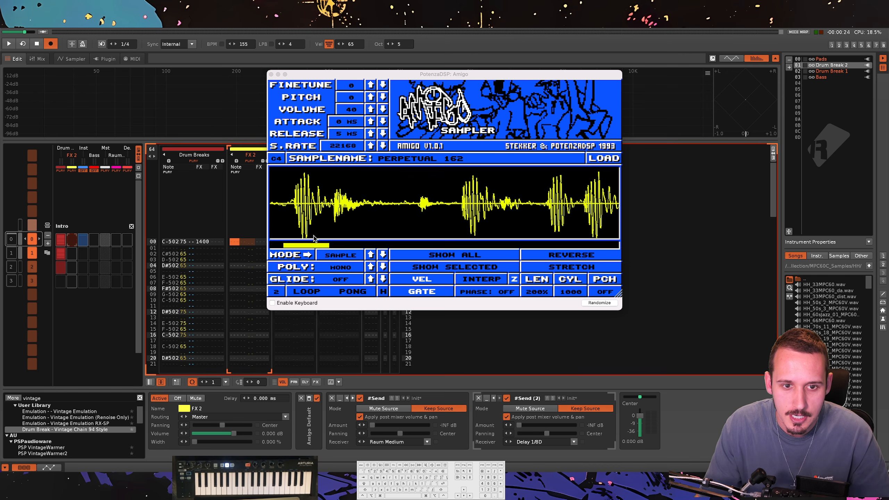
Set Amigo to Slice mode and place slice markers on the opening hits of the Perpetual 162 break.
{"action": "scroll", "coordinate": [318, 212], "scroll_direction": "left", "scroll_amount": 3}
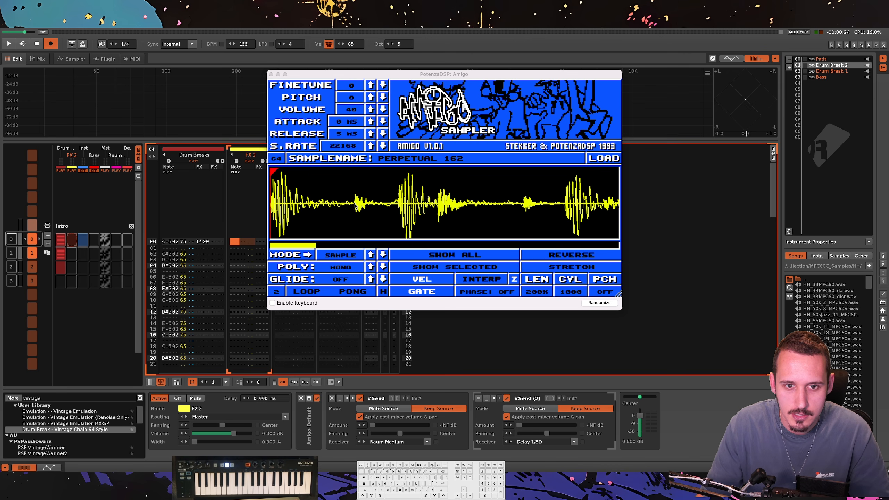
{"action": "left_click", "coordinate": [350, 259]}
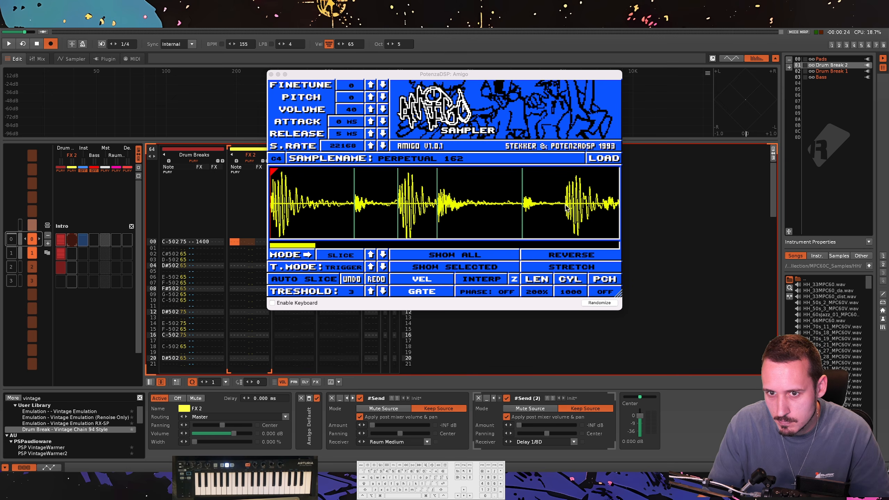
{"action": "scroll", "coordinate": [506, 207], "scroll_direction": "right", "scroll_amount": 5}
{"action": "left_click", "coordinate": [511, 208], "text": "shift"}
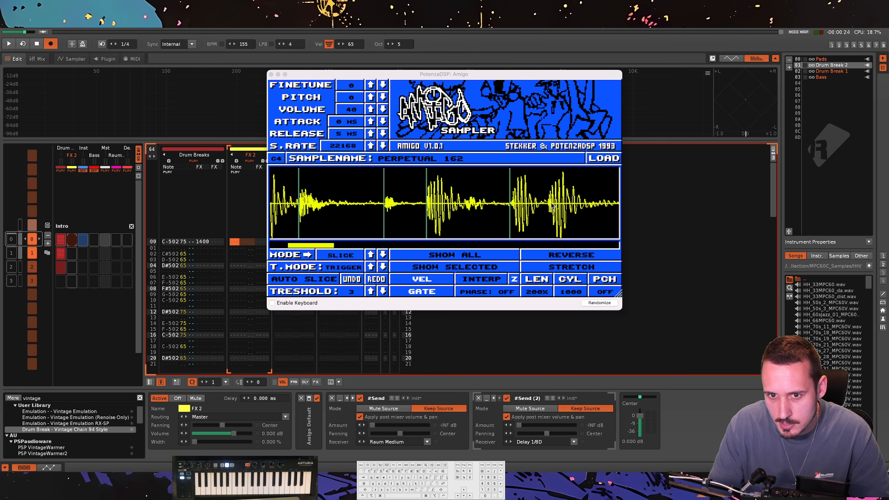
Continue adding slice markers at the start of each drum hit through the middle of the Perpetual 162 waveform.
{"action": "scroll", "coordinate": [548, 207], "scroll_direction": "right", "scroll_amount": 3}
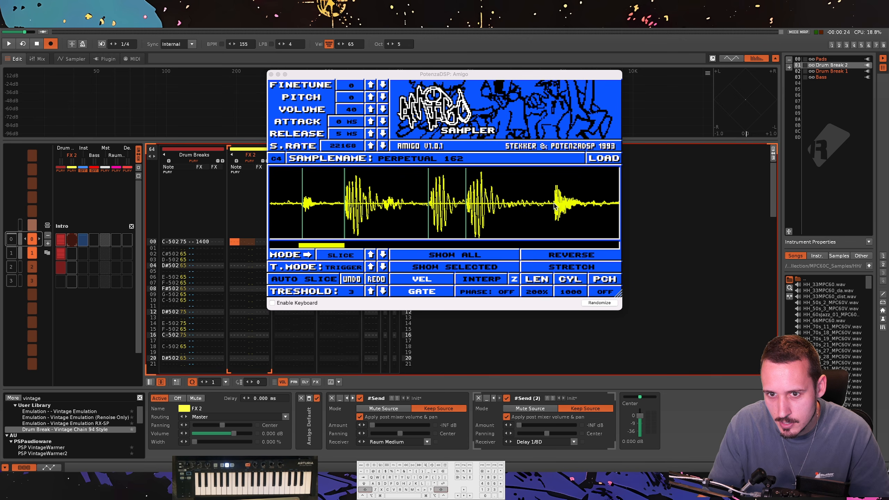
{"action": "scroll", "coordinate": [563, 208], "scroll_direction": "right", "scroll_amount": 2}
{"action": "scroll", "coordinate": [573, 207], "scroll_direction": "right", "scroll_amount": 2}
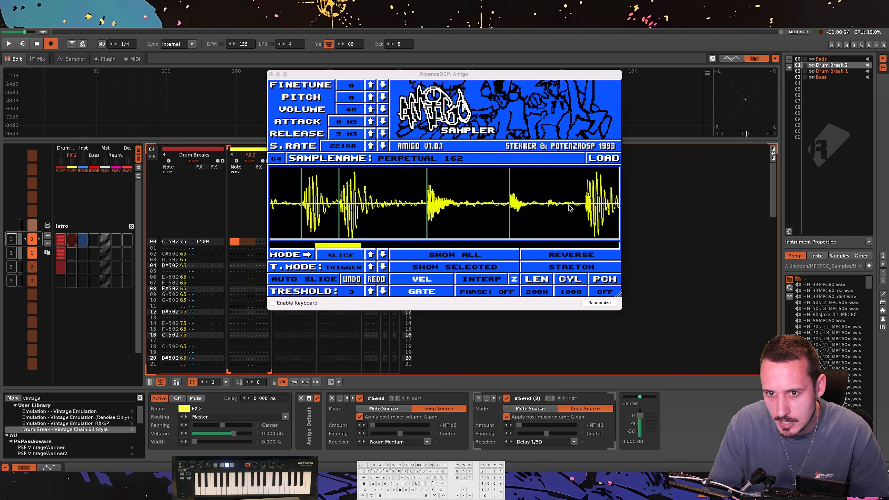
{"action": "scroll", "coordinate": [588, 207], "scroll_direction": "right", "scroll_amount": 3}
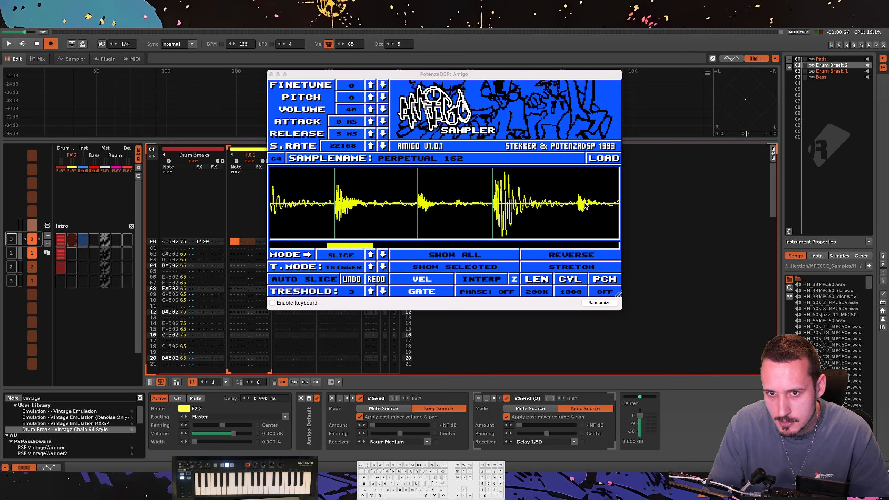
{"action": "scroll", "coordinate": [575, 208], "scroll_direction": "right", "scroll_amount": 3}
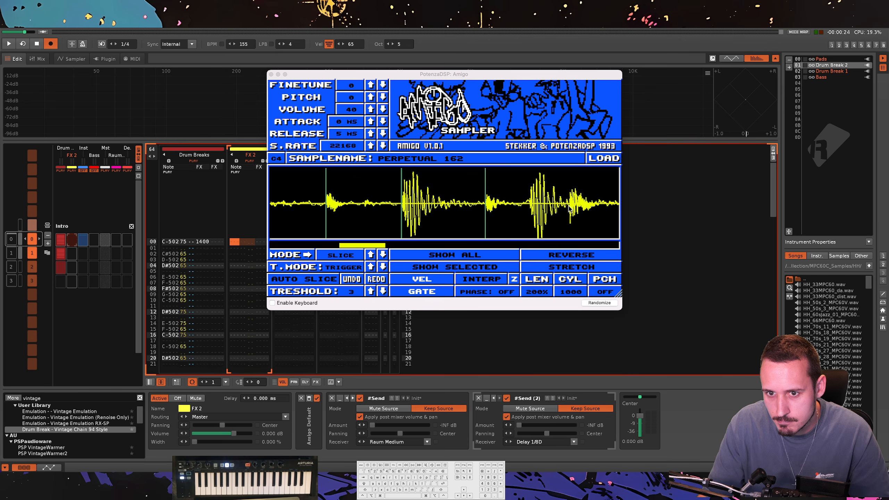
{"action": "left_click", "coordinate": [530, 208]}
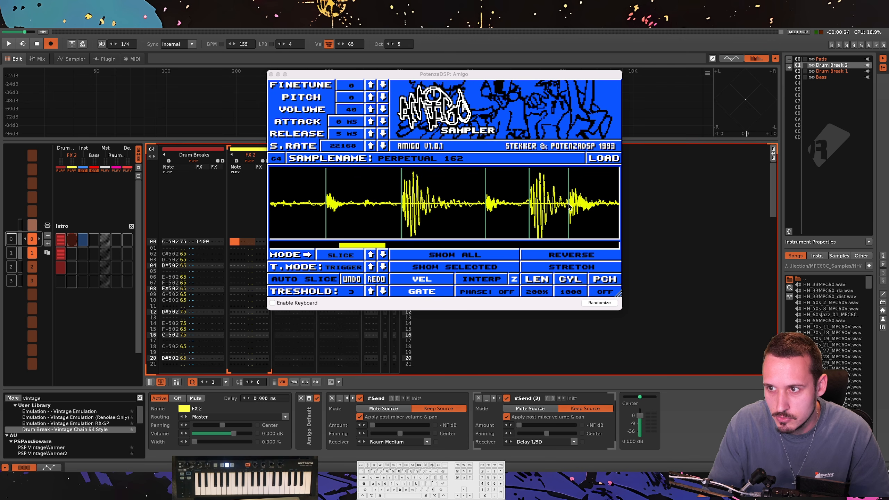
{"action": "scroll", "coordinate": [569, 207], "scroll_direction": "right", "scroll_amount": 3}
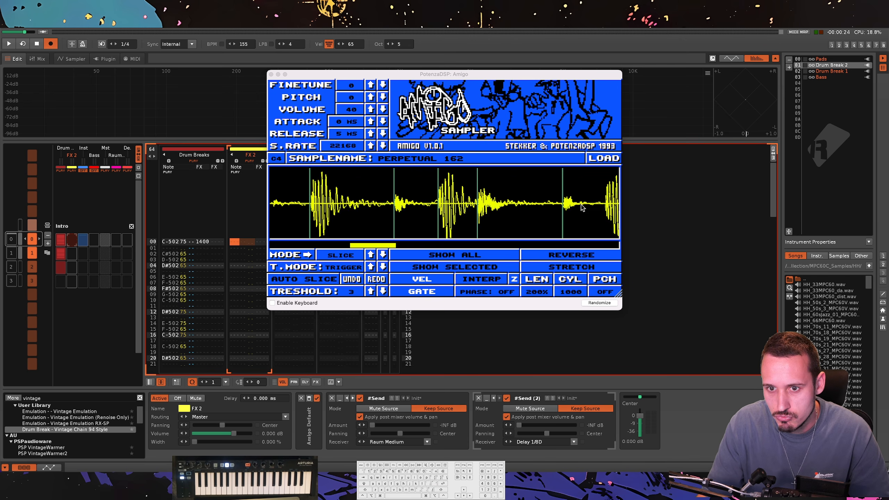
{"action": "scroll", "coordinate": [582, 207], "scroll_direction": "right", "scroll_amount": 1}
{"action": "scroll", "coordinate": [563, 207], "scroll_direction": "right", "scroll_amount": 1}
{"action": "left_click", "coordinate": [550, 205], "text": "shift"}
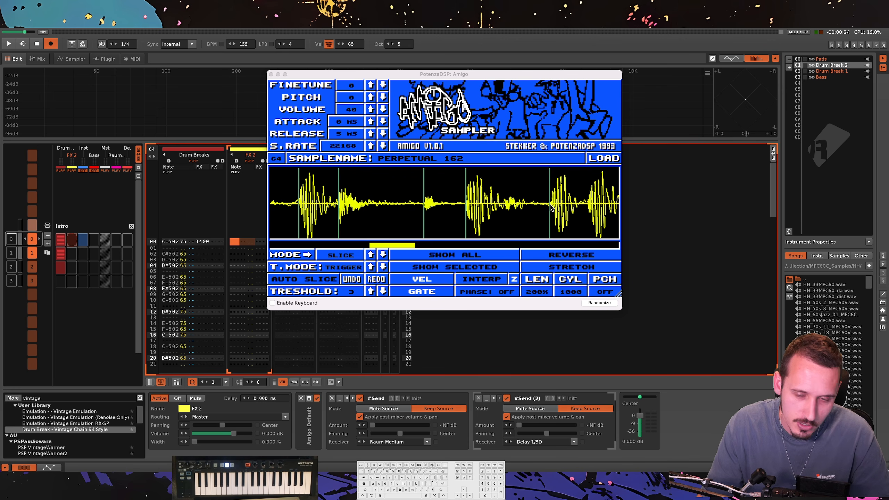
Mark slices on the following kick, snare and hat hits further along the break, finishing with a zoomed-out waveform.
{"action": "scroll", "coordinate": [551, 207], "scroll_direction": "down", "scroll_amount": 2}
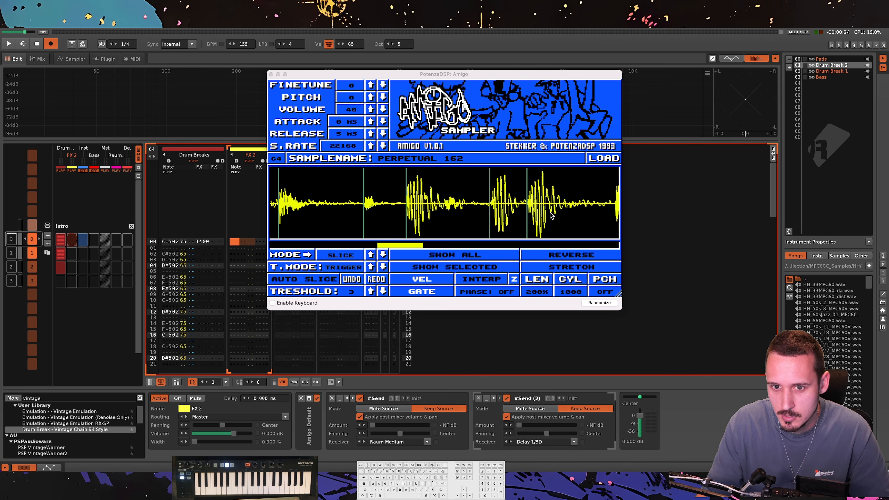
{"action": "scroll", "coordinate": [552, 214], "scroll_direction": "down", "scroll_amount": 2}
{"action": "scroll", "coordinate": [569, 208], "scroll_direction": "down", "scroll_amount": 3}
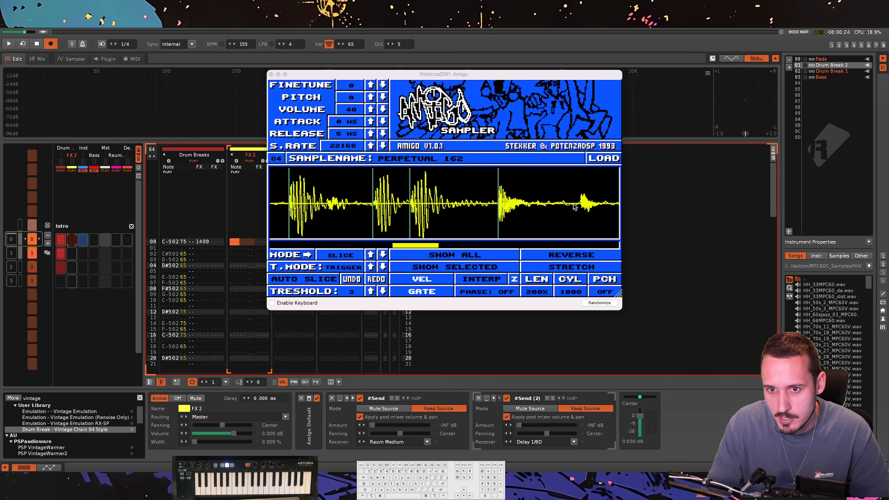
{"action": "scroll", "coordinate": [579, 207], "scroll_direction": "down", "scroll_amount": 3}
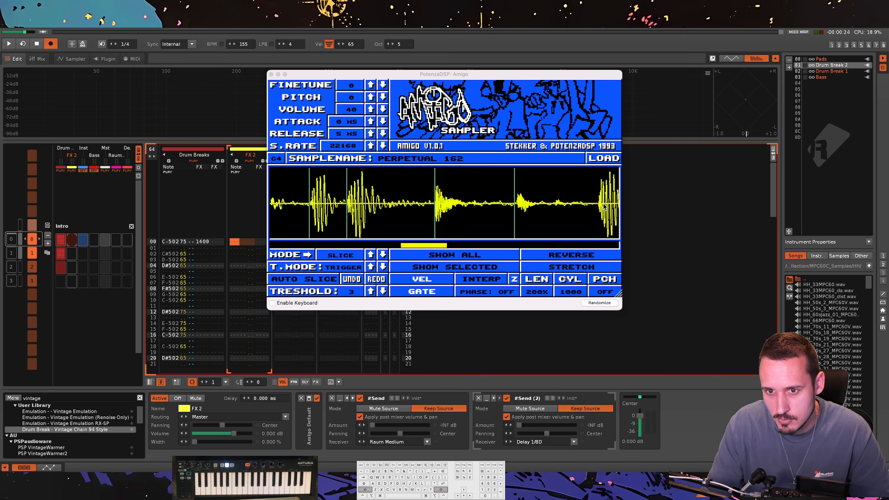
{"action": "scroll", "coordinate": [591, 209], "scroll_direction": "down", "scroll_amount": 3}
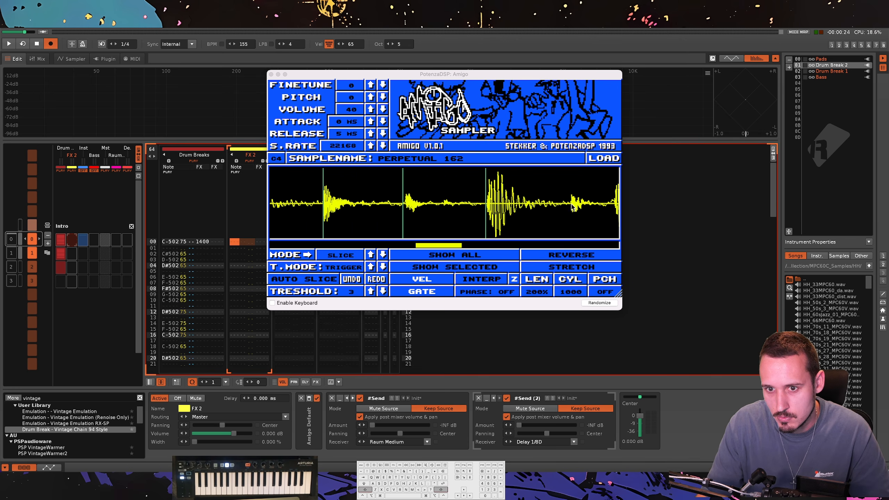
{"action": "scroll", "coordinate": [572, 208], "scroll_direction": "down", "scroll_amount": 2}
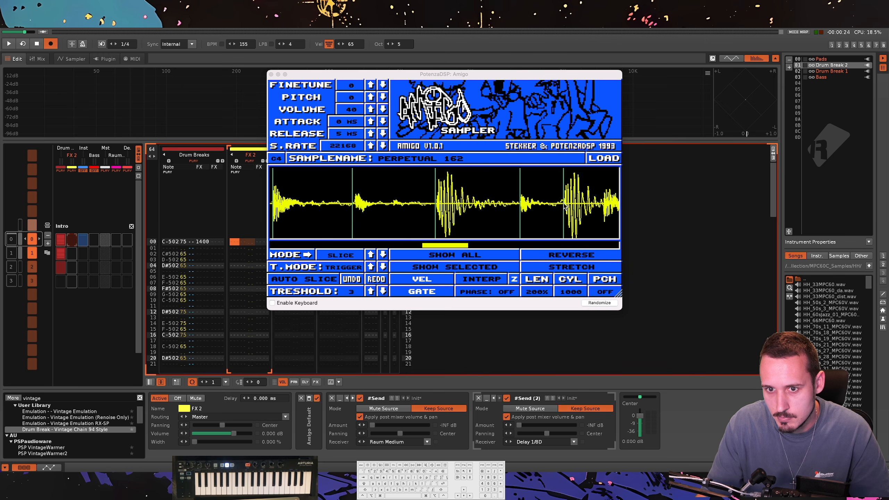
{"action": "scroll", "coordinate": [564, 207], "scroll_direction": "down", "scroll_amount": 2}
{"action": "scroll", "coordinate": [577, 209], "scroll_direction": "down", "scroll_amount": 3}
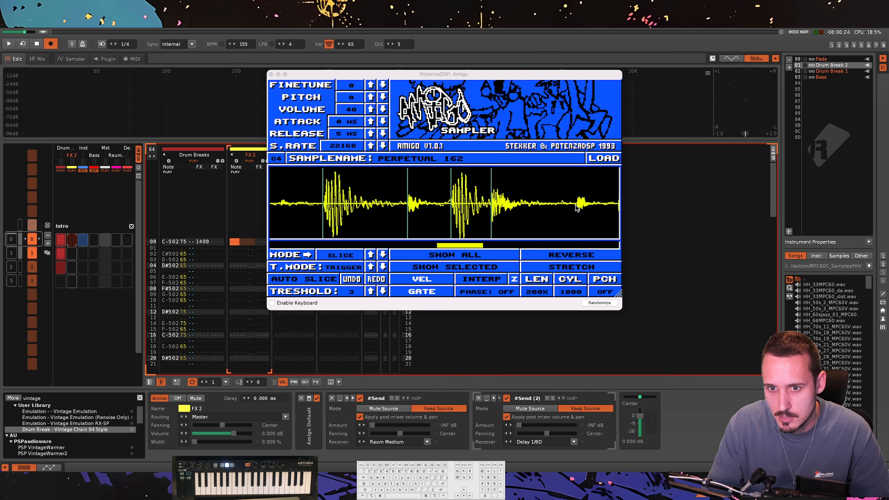
{"action": "scroll", "coordinate": [575, 210], "scroll_direction": "down", "scroll_amount": 6}
{"action": "scroll", "coordinate": [573, 212], "scroll_direction": "down", "scroll_amount": 4}
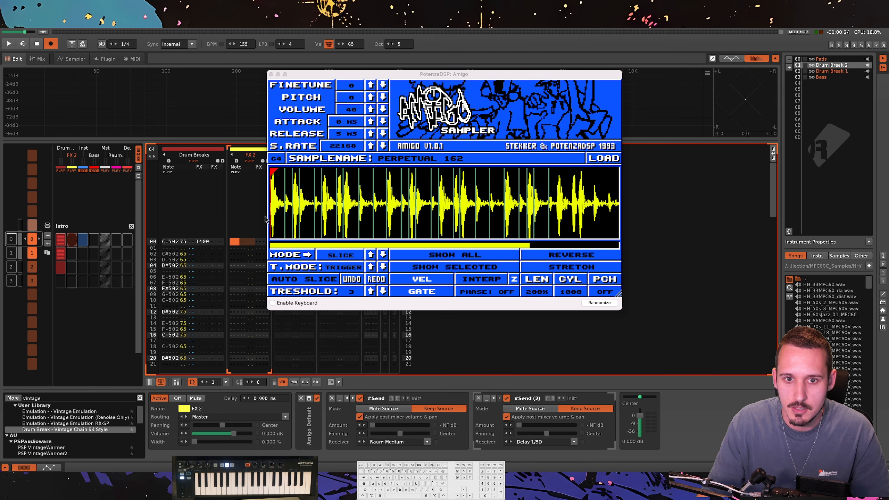
Enter C-5 on line 00 of the FX 2 track, move the Amigo window clear of the pattern and play it.
{"action": "key", "text": "z"}
{"action": "left_click_drag", "start_coordinate": [350, 74], "coordinate": [474, 84]}
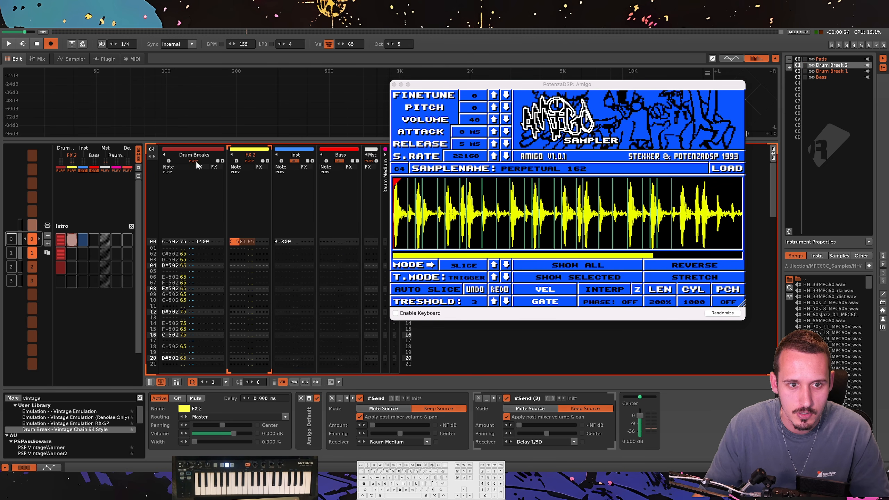
{"action": "key", "text": "space"}
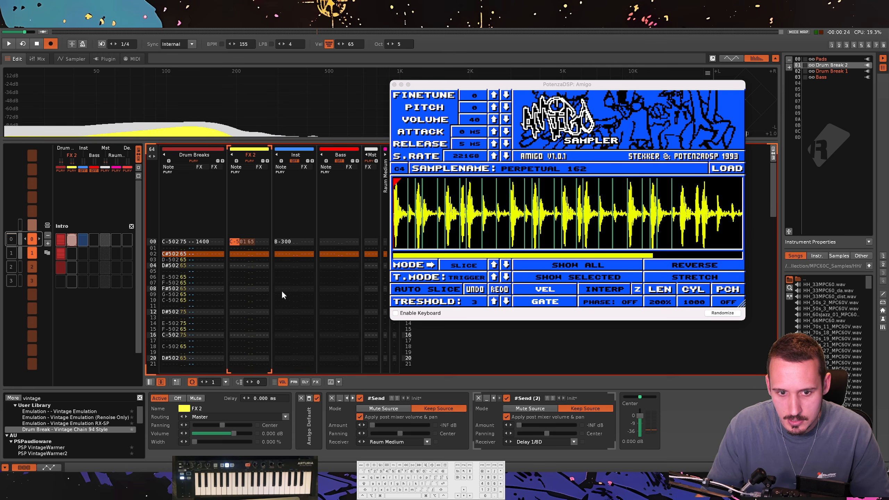
{"action": "left_click", "coordinate": [198, 157]}
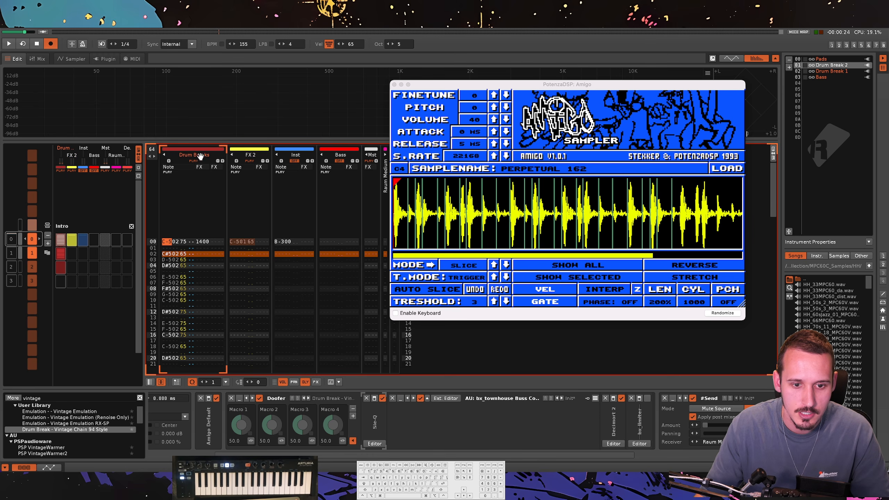
Add a Gainer effect to the FX 2 track and raise its gain to about 5.8 dB.
{"action": "left_click", "coordinate": [256, 155]}
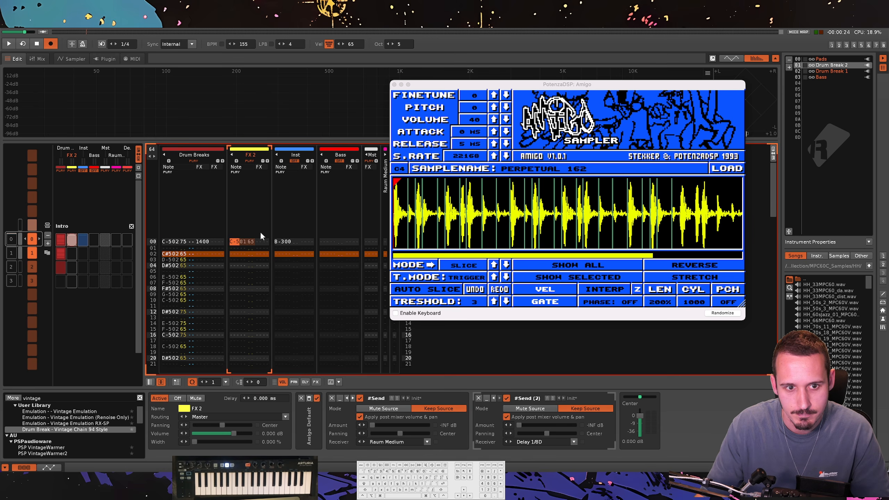
{"action": "left_click", "coordinate": [78, 399]}
{"action": "type", "text": "ga"}
{"action": "double_click", "coordinate": [34, 411]}
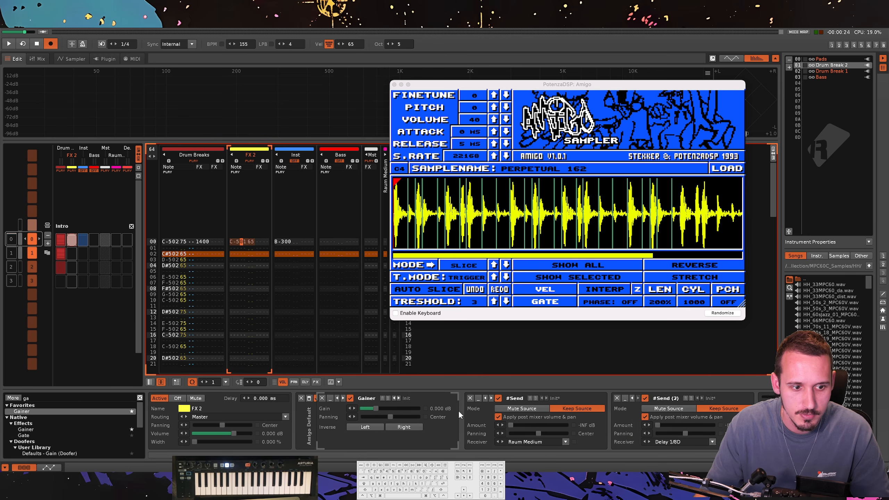
{"action": "left_click_drag", "start_coordinate": [389, 409], "coordinate": [402, 407]}
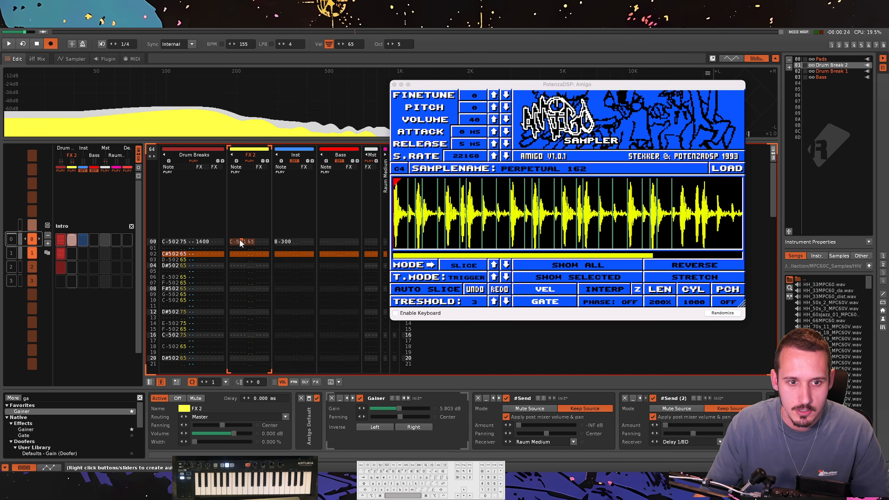
Play the pattern while toggling track solo states to compare the Drum Breaks and FX 2 breaks.
{"action": "right_click", "coordinate": [246, 161]}
{"action": "key", "text": "space"}
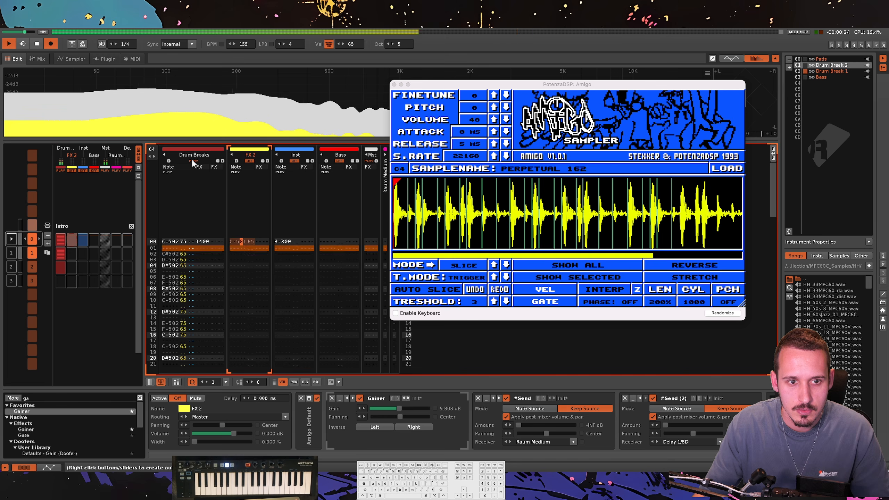
{"action": "left_click", "coordinate": [237, 243]}
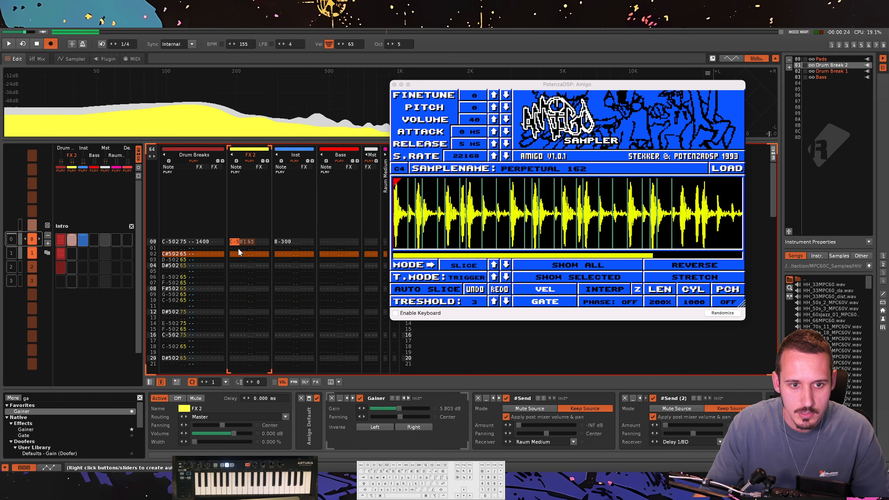
{"action": "key", "text": "space"}
Enter slice notes C#5 on line 02 and D#5 on line 04 of FX 2, auditioning alternatives for line 04.
{"action": "key", "text": "Down"}
{"action": "key", "text": "Down"}
{"action": "key", "text": "s"}
{"action": "key", "text": "space"}
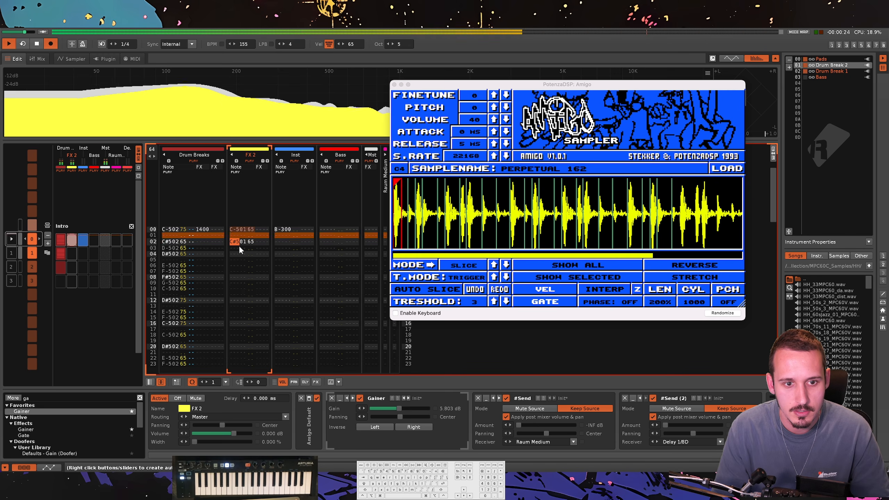
{"action": "key", "text": "v"}
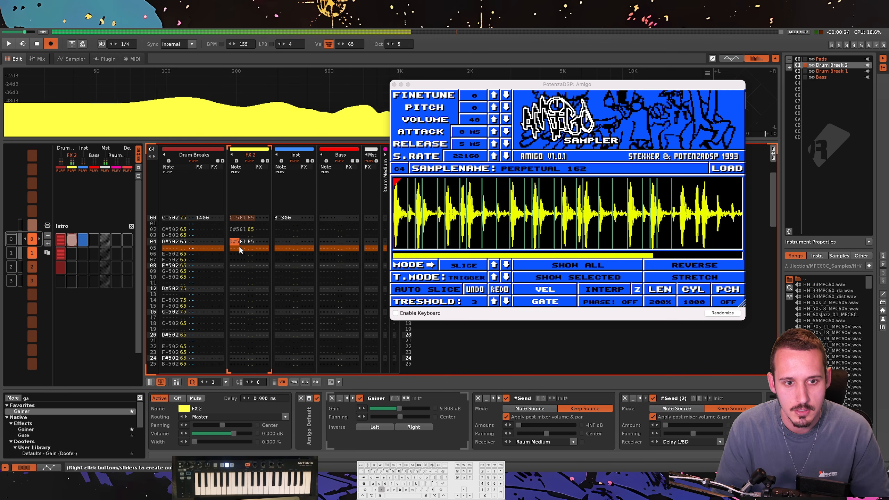
{"action": "key", "text": "h"}
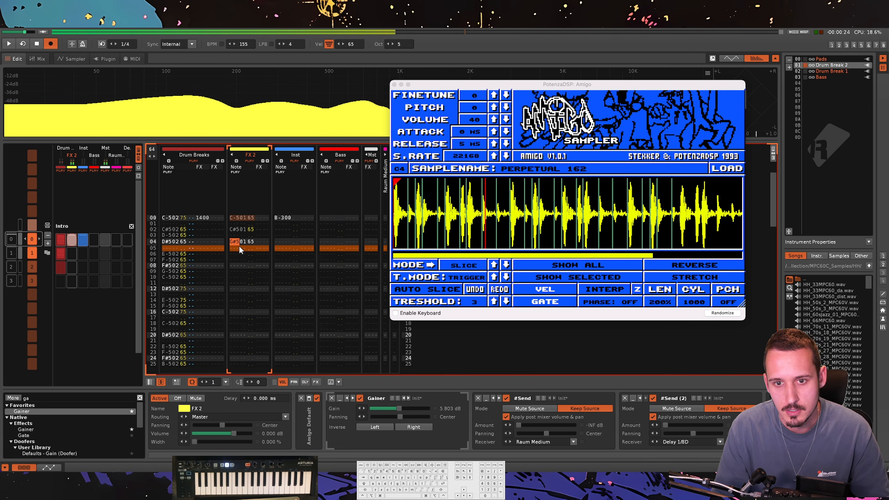
{"action": "key", "text": "d"}
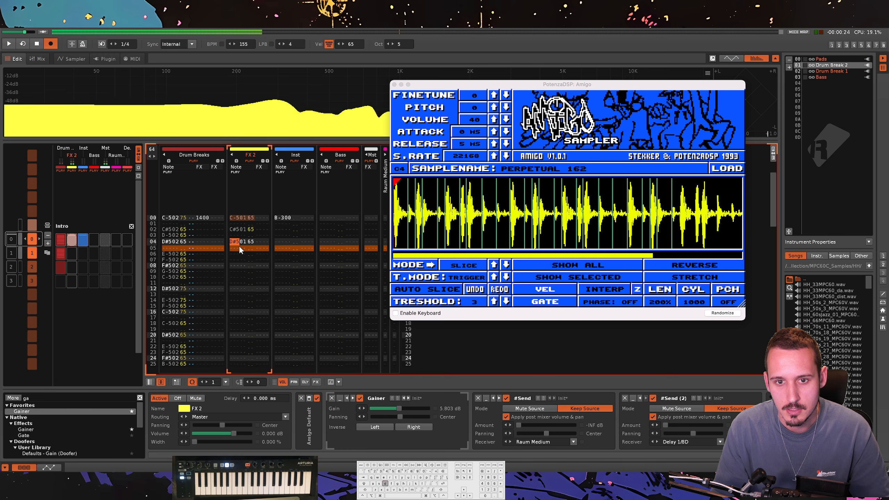
Audition slices and fill lines 06 to 09 of FX 2 with alternating A-5 and B-5 notes.
{"action": "key", "text": "Down"}
{"action": "key", "text": "Down"}
{"action": "key", "text": "c"}
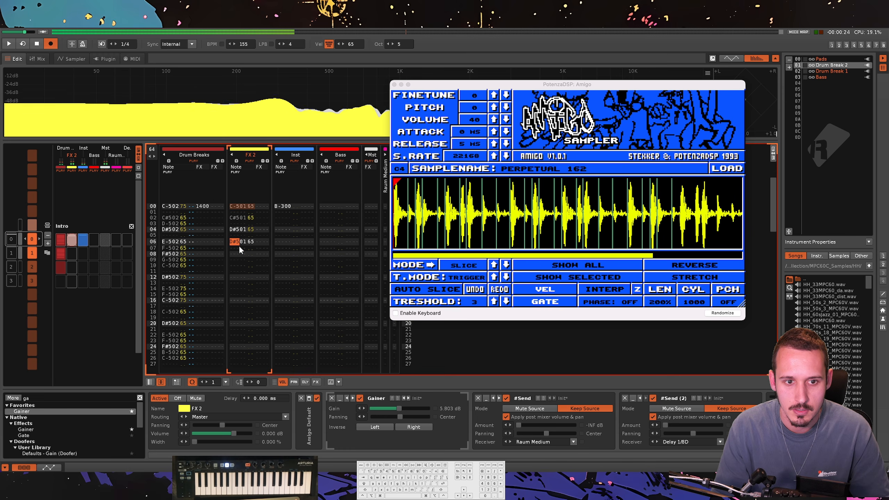
{"action": "key", "text": "Down"}
{"action": "key", "text": "v"}
{"action": "key", "text": "Up"}
{"action": "key", "text": "h"}
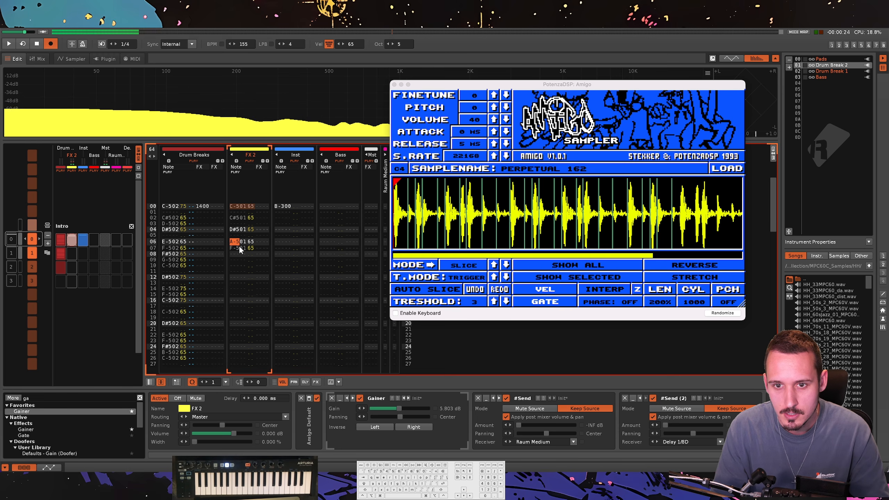
{"action": "key", "text": "Down"}
{"action": "key", "text": "j"}
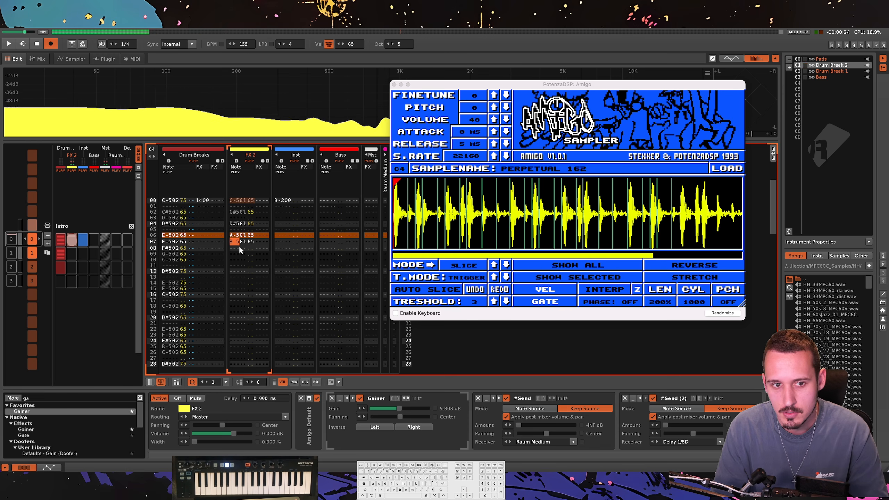
{"action": "key", "text": "Down"}
{"action": "key", "text": "n"}
{"action": "key", "text": "Down"}
{"action": "scroll", "coordinate": [524, 213], "scroll_direction": "up", "scroll_amount": 5}
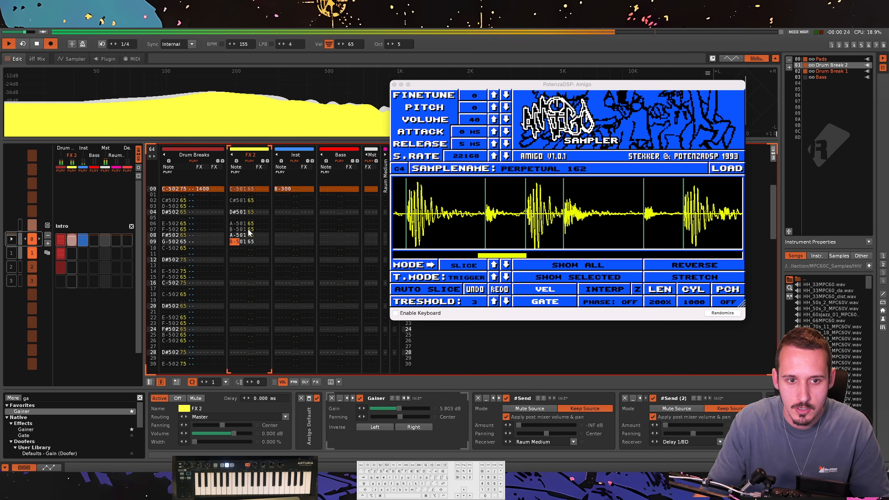
Copy lines 00 to 09 of the FX 2 track, paste them starting at line 10 and play the pattern.
{"action": "key", "text": "Up"}
{"action": "key", "text": "Up"}
{"action": "key", "text": "Up"}
{"action": "key", "text": "Up"}
{"action": "key", "text": "Up"}
{"action": "key", "text": "Up"}
{"action": "key", "text": "Up"}
{"action": "key", "text": "Up"}
{"action": "key", "text": "Up"}
{"action": "key", "text": "shift+Down"}
{"action": "key", "text": "shift+Down"}
{"action": "key", "text": "shift+Down"}
{"action": "key", "text": "shift+Down"}
{"action": "key", "text": "shift+Down"}
{"action": "key", "text": "shift+Down"}
{"action": "key", "text": "shift+Down"}
{"action": "key", "text": "shift+Down"}
{"action": "key", "text": "shift+Down"}
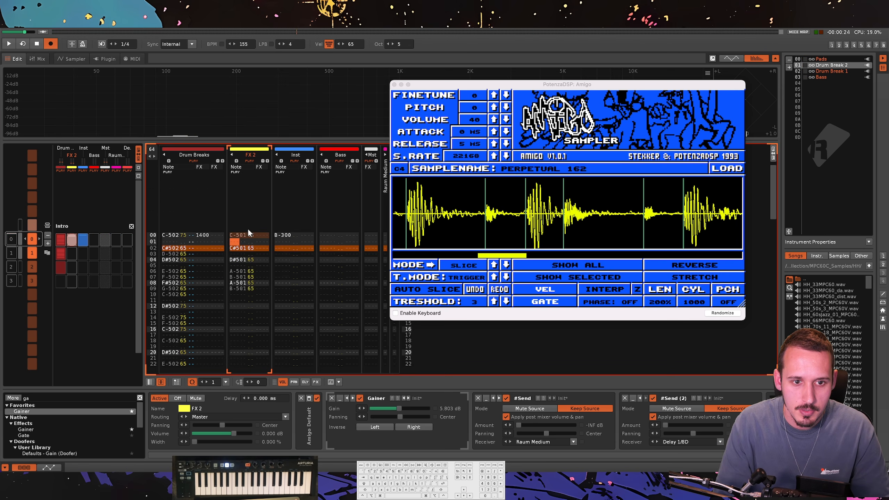
{"action": "key", "text": "ctrl+c"}
{"action": "key", "text": "Down"}
{"action": "key", "text": "ctrl+v"}
{"action": "key", "text": "space"}
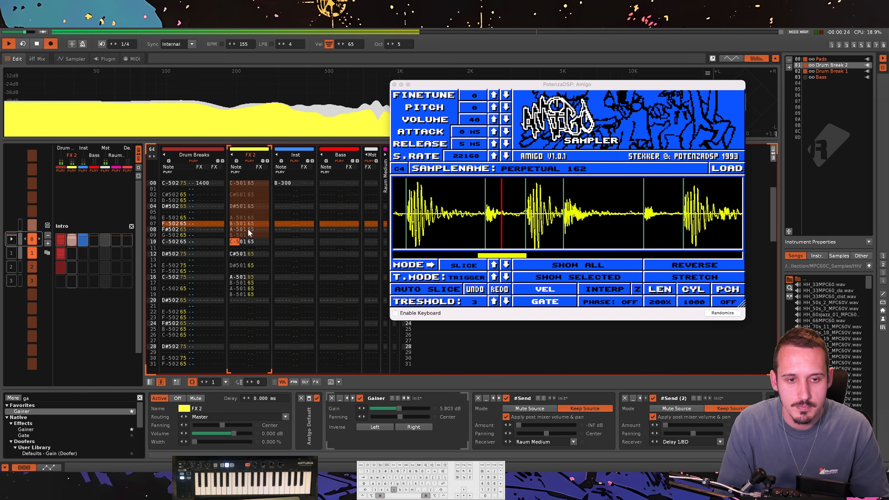
Paste the copied FX 2 lines again starting at line 16 and play the pattern.
{"action": "key", "text": "space"}
{"action": "key", "text": "space"}
{"action": "key", "text": "Down"}
{"action": "key", "text": "Down"}
{"action": "key", "text": "Down"}
{"action": "key", "text": "Down"}
{"action": "key", "text": "Down"}
{"action": "key", "text": "Down"}
{"action": "key", "text": "Down"}
{"action": "key", "text": "Down"}
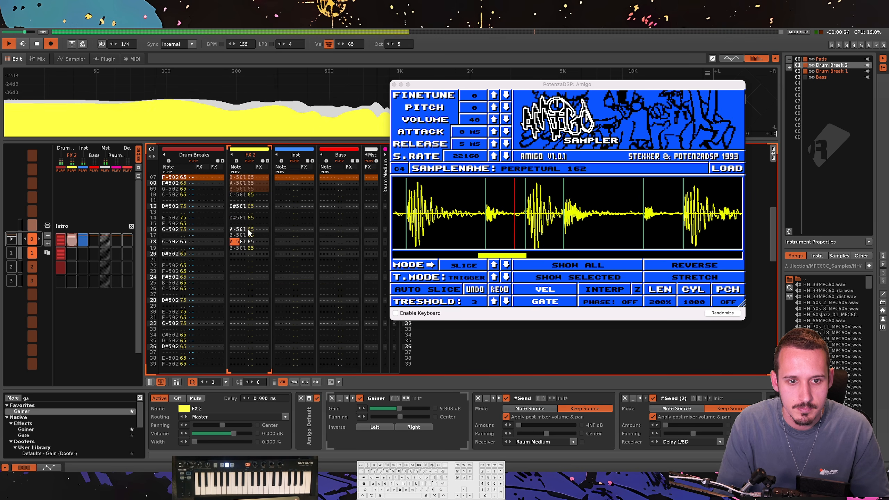
{"action": "key", "text": "Up"}
{"action": "key", "text": "Up"}
{"action": "key", "text": "Up"}
{"action": "key", "text": "Down"}
{"action": "key", "text": "super+v"}
{"action": "key", "text": "space"}
Copy the C-5 note from line 16 of FX 2, paste it on line 19 and play the pattern.
{"action": "key", "text": "Down"}
{"action": "key", "text": "Up"}
{"action": "key", "text": "Up"}
{"action": "key", "text": "Up"}
{"action": "key", "text": "Down"}
{"action": "key", "text": "Down"}
{"action": "key", "text": "Down"}
{"action": "key", "text": "Up"}
{"action": "key", "text": "shift+Down"}
{"action": "key", "text": "super+c"}
{"action": "key", "text": "Down"}
{"action": "key", "text": "Down"}
{"action": "key", "text": "Down"}
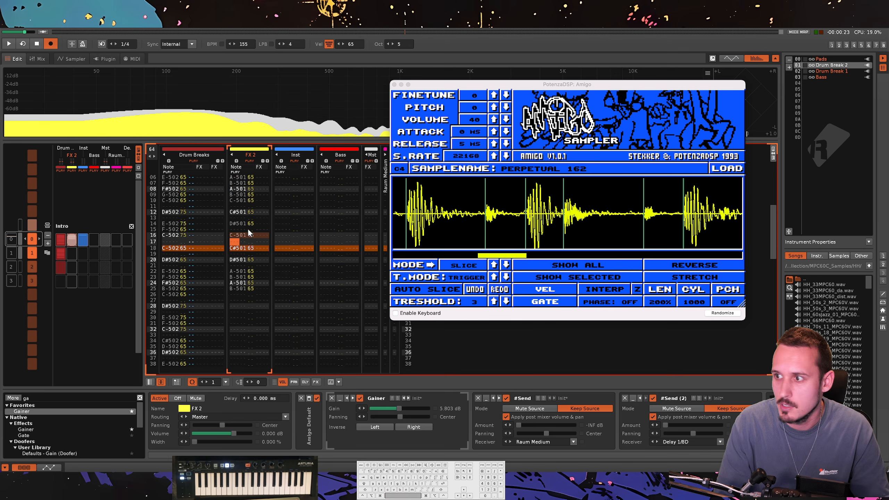
{"action": "key", "text": "super+v"}
{"action": "key", "text": "space"}
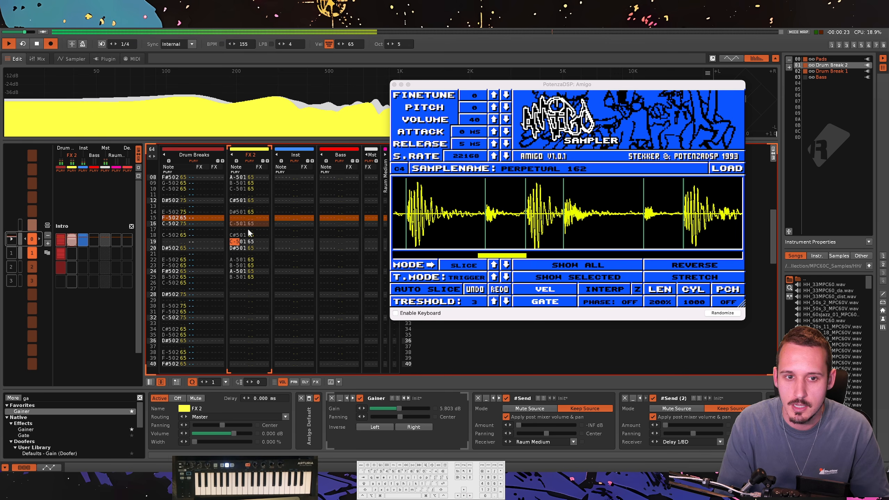
Compare the pattern with the FX 2 track muted and unmuted during playback.
{"action": "left_click", "coordinate": [250, 160]}
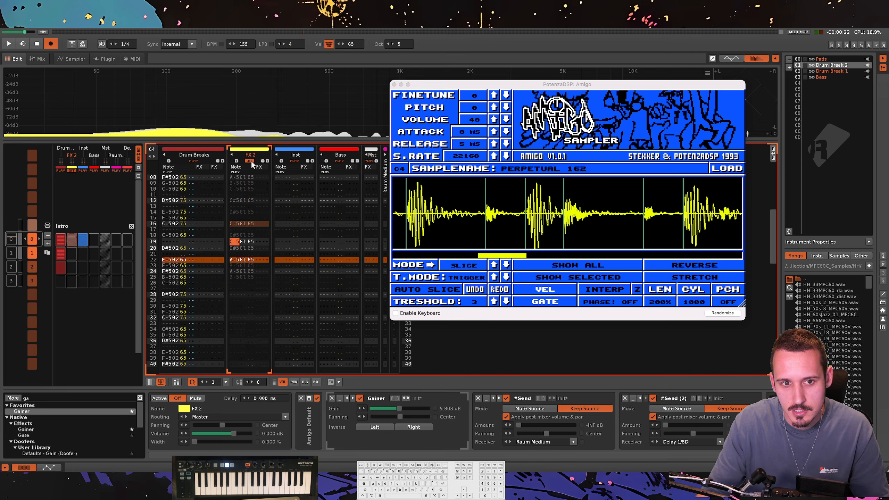
{"action": "left_click", "coordinate": [251, 161]}
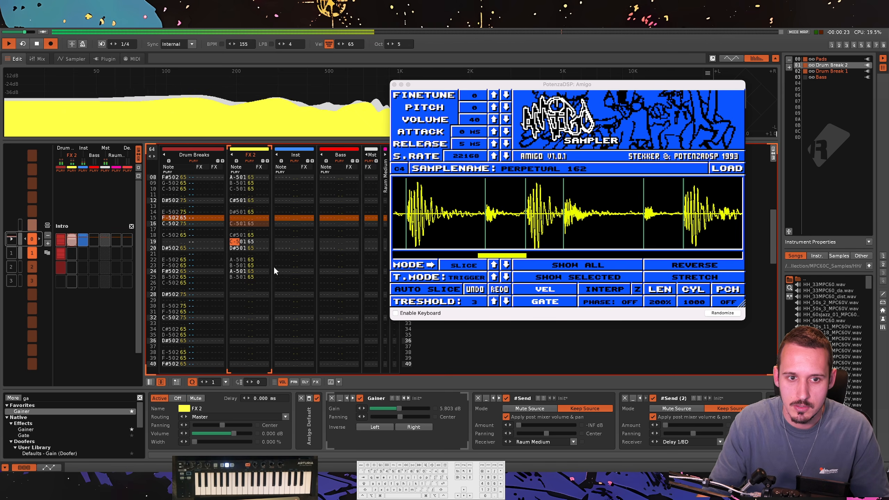
{"action": "key", "text": "space"}
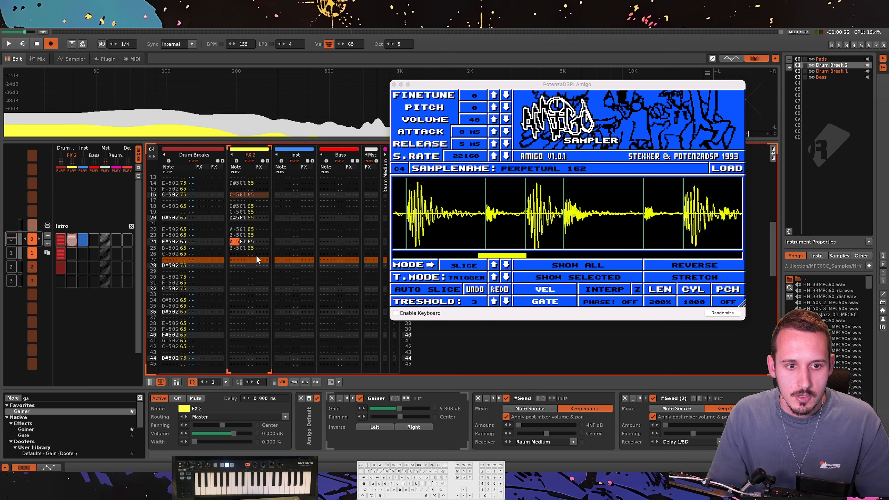
Add a C-5 note on line 26 of FX 2 and play the pattern to check it.
{"action": "key", "text": "space"}
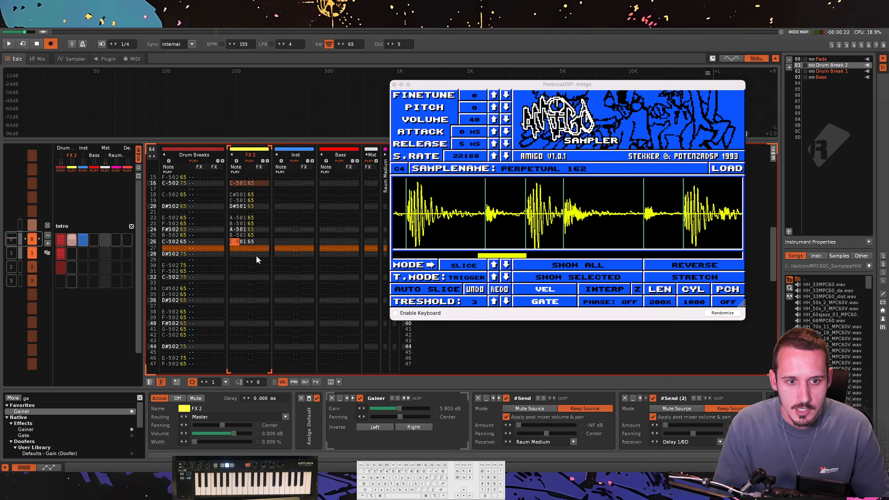
{"action": "key", "text": "space"}
{"action": "key", "text": "Up"}
{"action": "key", "text": "Up"}
{"action": "key", "text": "space"}
{"action": "key", "text": "space"}
Audition slices and enter G#5 on line 28, A-5 on line 30 and B-5 on line 31 of FX 2.
{"action": "key", "text": "Down"}
{"action": "key", "text": "Down"}
{"action": "key", "text": "Down"}
{"action": "key", "text": "Down"}
{"action": "key", "text": "d"}
{"action": "key", "text": "v"}
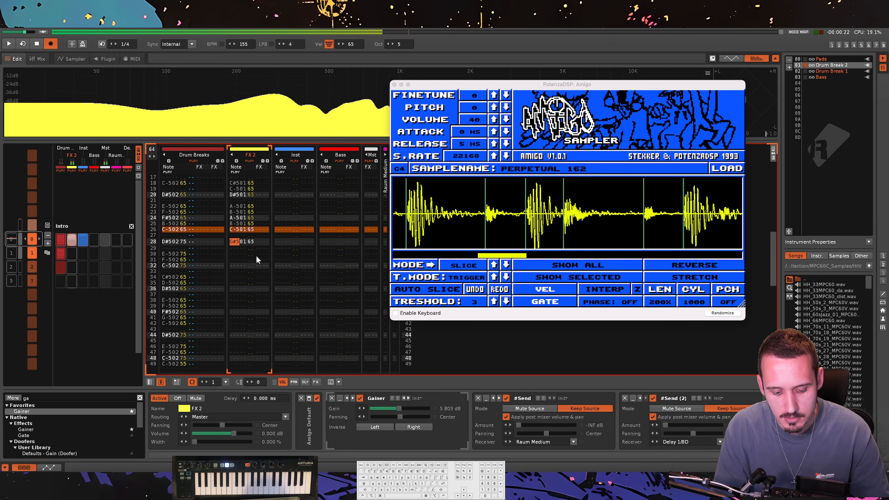
{"action": "key", "text": "Down"}
{"action": "key", "text": "Down"}
{"action": "key", "text": "n"}
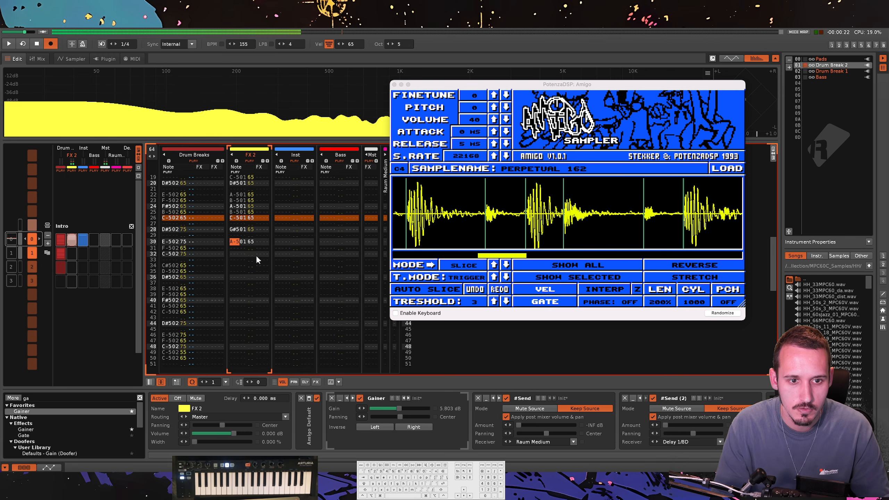
{"action": "key", "text": "Down"}
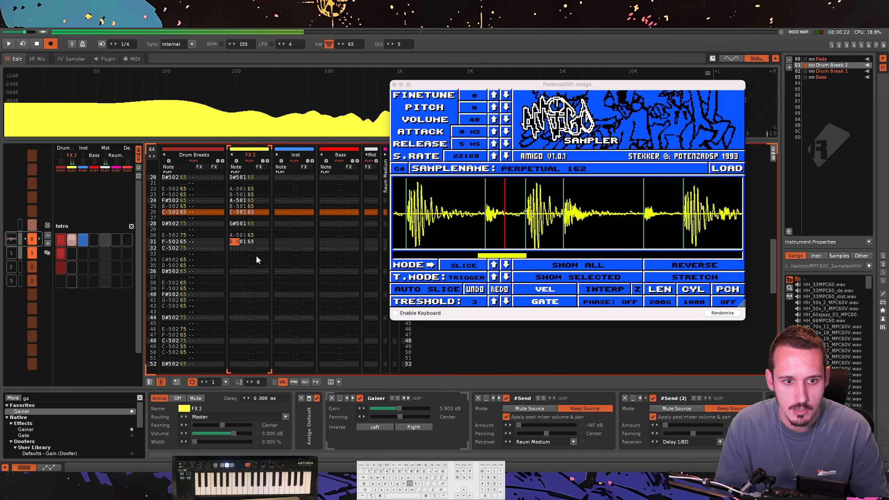
{"action": "key", "text": "m"}
Copy lines 00 to 31 of the FX 2 track, paste them starting at line 32 and play the pattern.
{"action": "key", "text": "Home"}
{"action": "key", "text": "shift+Page_Down"}
{"action": "key", "text": "shift+Page_Down"}
{"action": "key", "text": "super+c"}
{"action": "key", "text": "super+v"}
{"action": "key", "text": "space"}
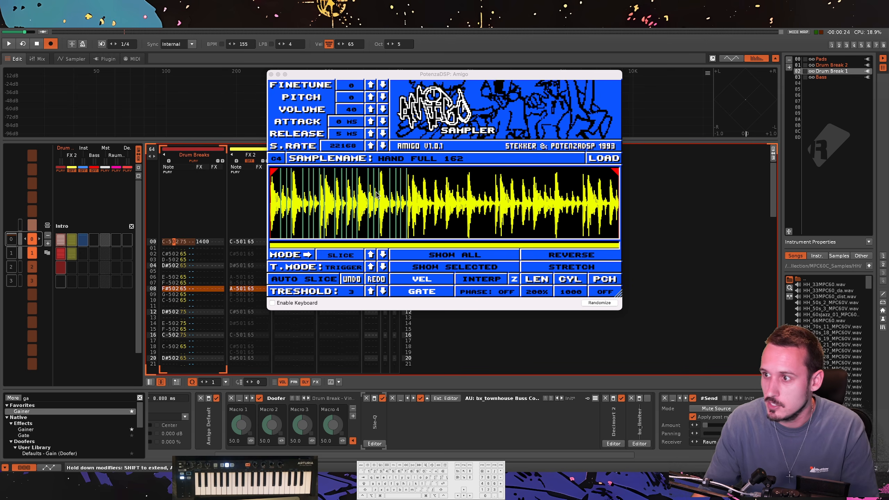
Try the Hand Full 162 break at pitch -3 during playback, then restore its pitch to 0.
{"action": "left_click_drag", "start_coordinate": [400, 72], "coordinate": [470, 140]}
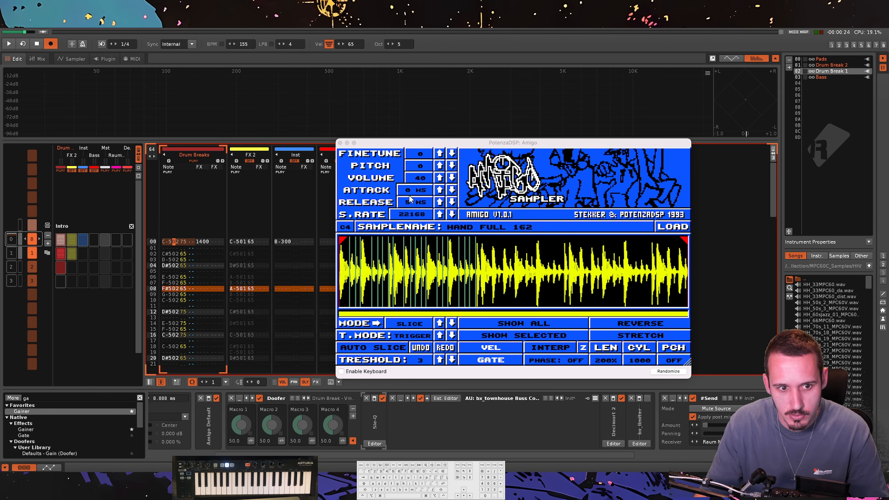
{"action": "key", "text": "space"}
{"action": "left_click_drag", "start_coordinate": [427, 167], "coordinate": [430, 186]}
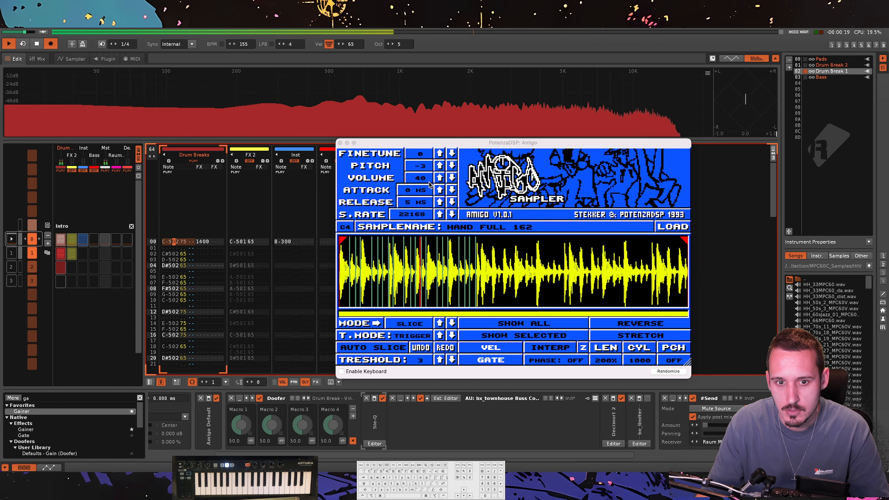
{"action": "left_click_drag", "start_coordinate": [430, 184], "coordinate": [430, 176]}
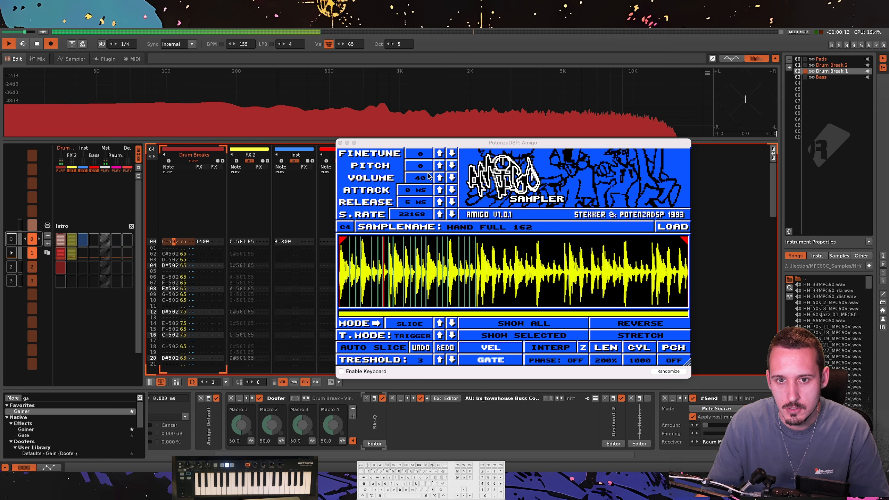
{"action": "key", "text": "space"}
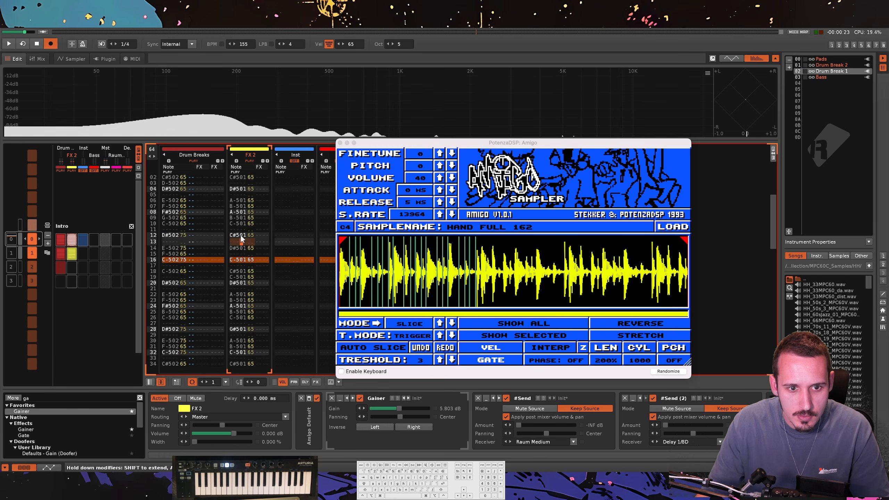
Play the pattern and examine the opening slices of the Perpetual 162 waveform up close.
{"action": "scroll", "coordinate": [197, 245], "scroll_direction": "up", "scroll_amount": 1}
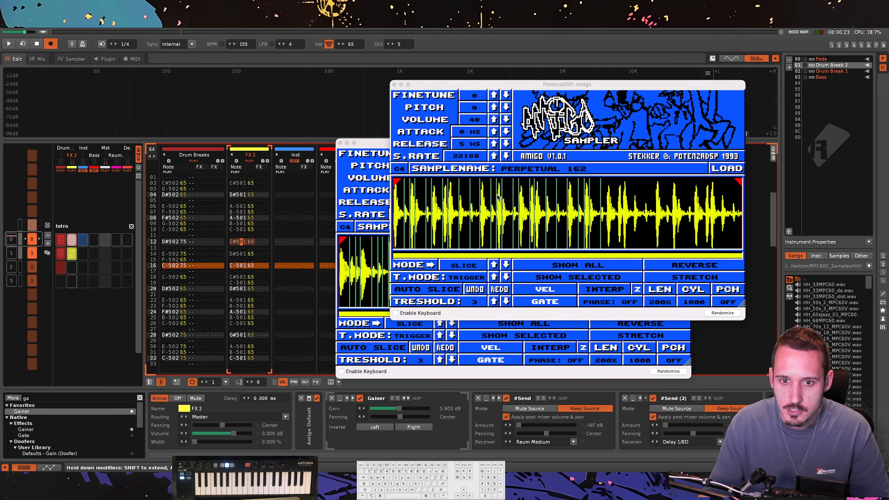
{"action": "key", "text": "space"}
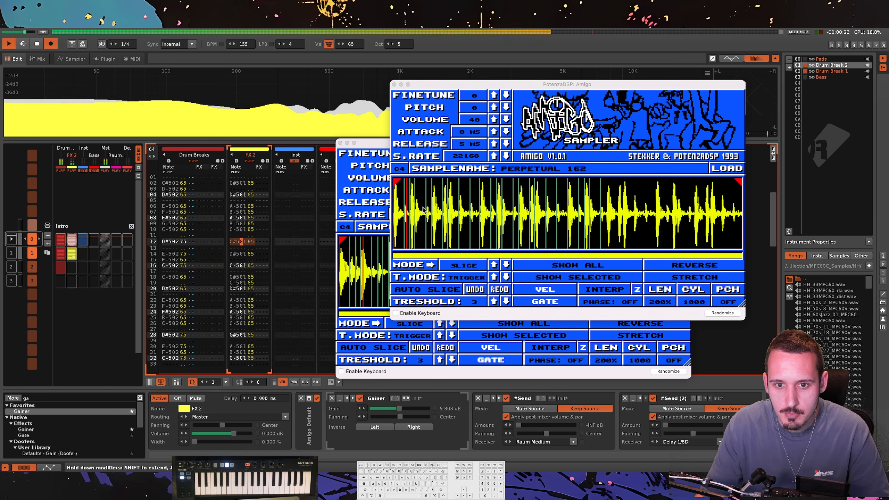
{"action": "key", "text": "space"}
{"action": "scroll", "coordinate": [411, 210], "scroll_direction": "up", "scroll_amount": 2}
{"action": "scroll", "coordinate": [410, 210], "scroll_direction": "up", "scroll_amount": 5}
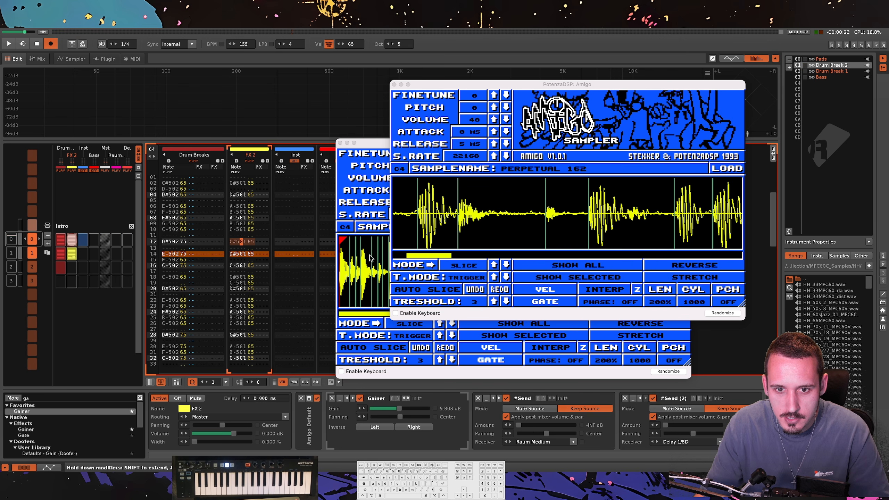
{"action": "left_click_drag", "start_coordinate": [415, 258], "coordinate": [401, 257]}
{"action": "key", "text": "space"}
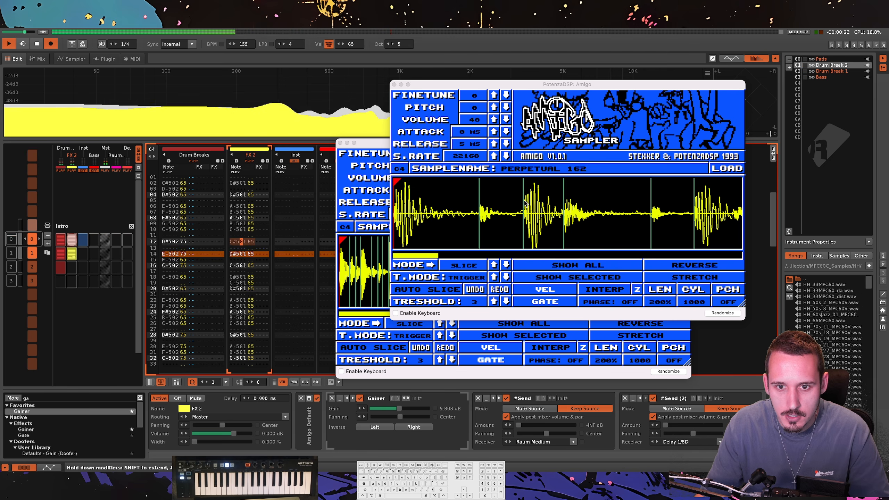
{"action": "key", "text": "space"}
Try moving the second slice marker of Perpetual 162 further ahead of its hit and play the pattern.
{"action": "scroll", "coordinate": [465, 208], "scroll_direction": "up", "scroll_amount": 4}
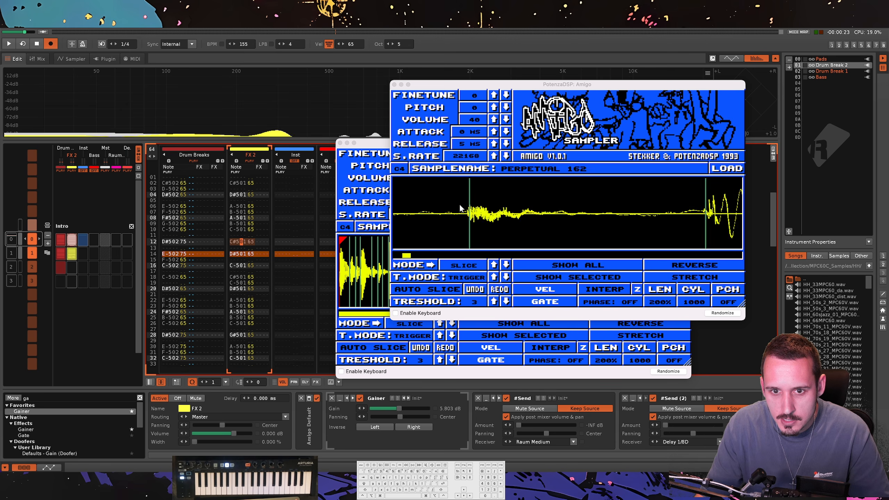
{"action": "scroll", "coordinate": [472, 213], "scroll_direction": "up", "scroll_amount": 2}
{"action": "scroll", "coordinate": [482, 217], "scroll_direction": "up", "scroll_amount": 2}
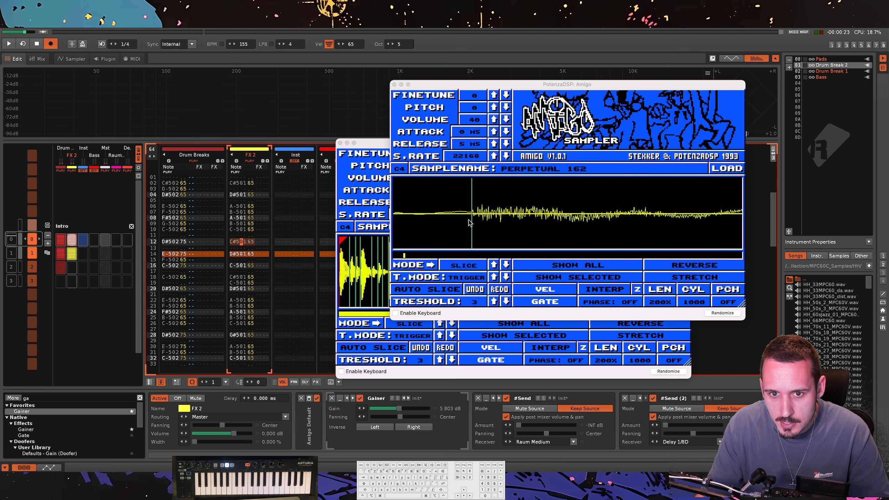
{"action": "key", "text": "space"}
{"action": "left_click_drag", "start_coordinate": [471, 223], "coordinate": [436, 223]}
{"action": "key", "text": "space"}
{"action": "scroll", "coordinate": [489, 211], "scroll_direction": "down", "scroll_amount": 2}
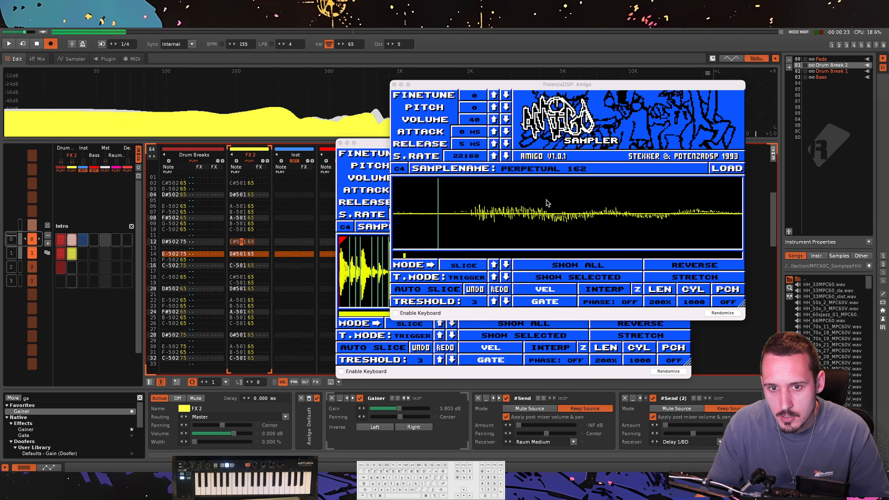
Move the second slice marker of Perpetual 162 to just before its hit, then check it and the fourth slice during playback.
{"action": "scroll", "coordinate": [519, 219], "scroll_direction": "down", "scroll_amount": 3}
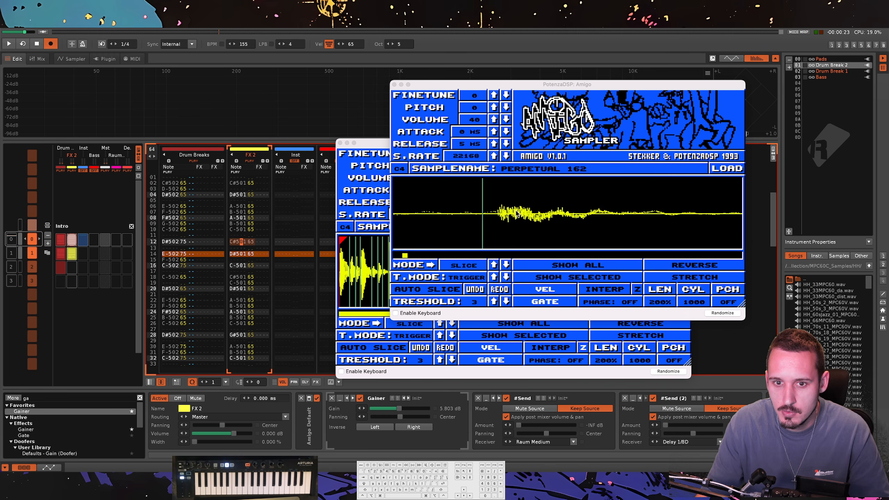
{"action": "scroll", "coordinate": [499, 224], "scroll_direction": "down", "scroll_amount": 3}
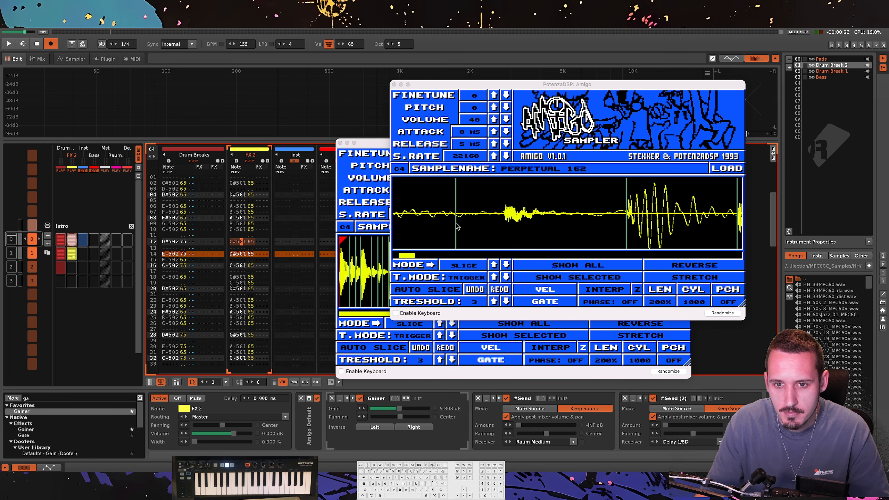
{"action": "key", "text": "space"}
{"action": "left_click_drag", "start_coordinate": [479, 224], "coordinate": [502, 224]}
{"action": "key", "text": "space"}
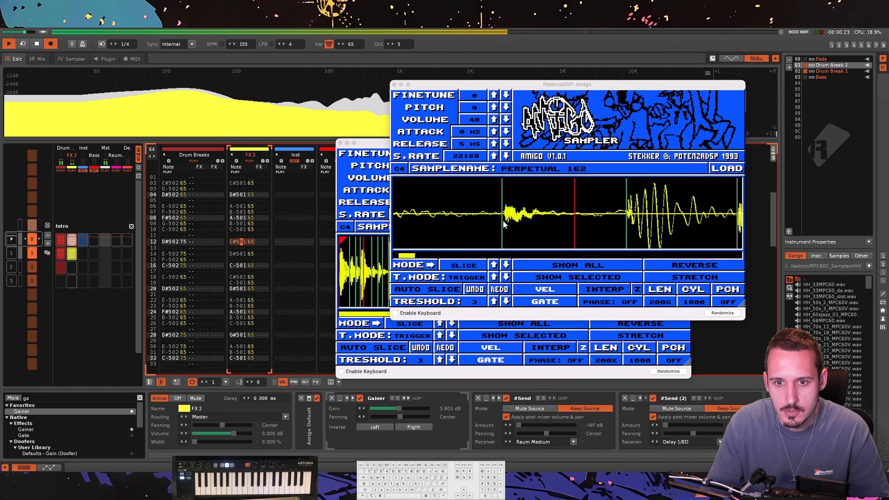
{"action": "scroll", "coordinate": [503, 219], "scroll_direction": "down", "scroll_amount": 1}
{"action": "scroll", "coordinate": [503, 220], "scroll_direction": "down", "scroll_amount": 3}
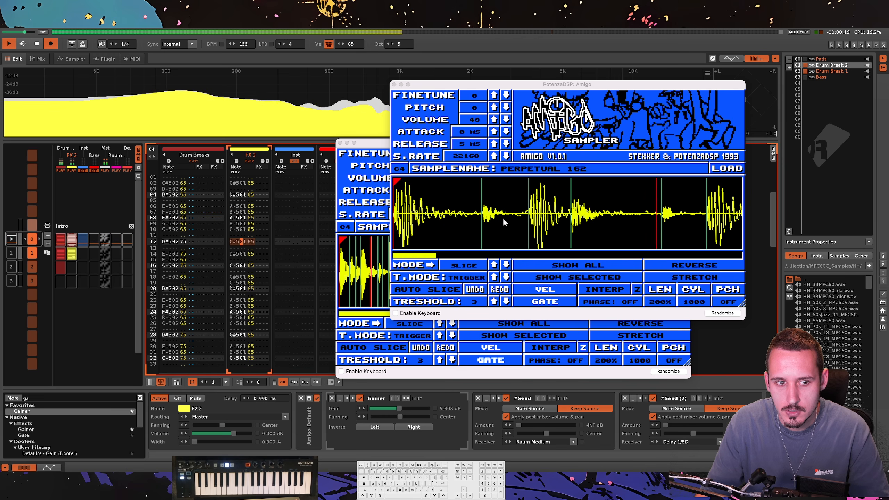
{"action": "key", "text": "space"}
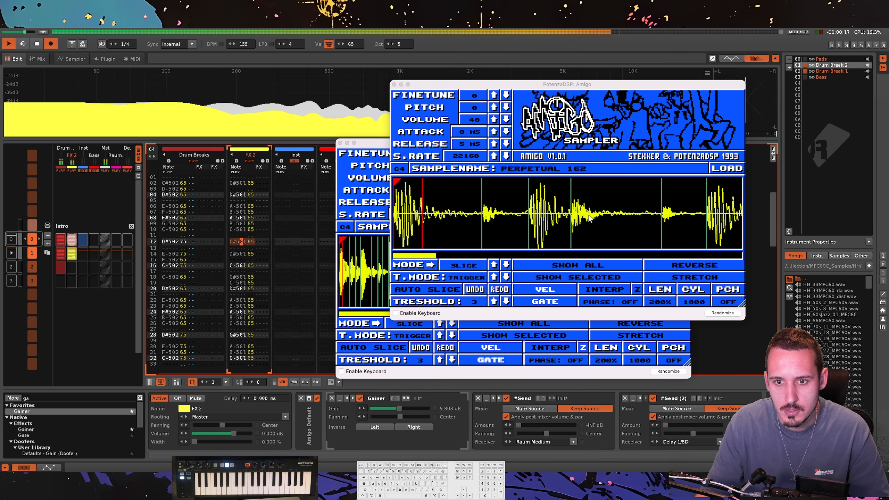
{"action": "scroll", "coordinate": [545, 220], "scroll_direction": "up", "scroll_amount": 4}
{"action": "key", "text": "space"}
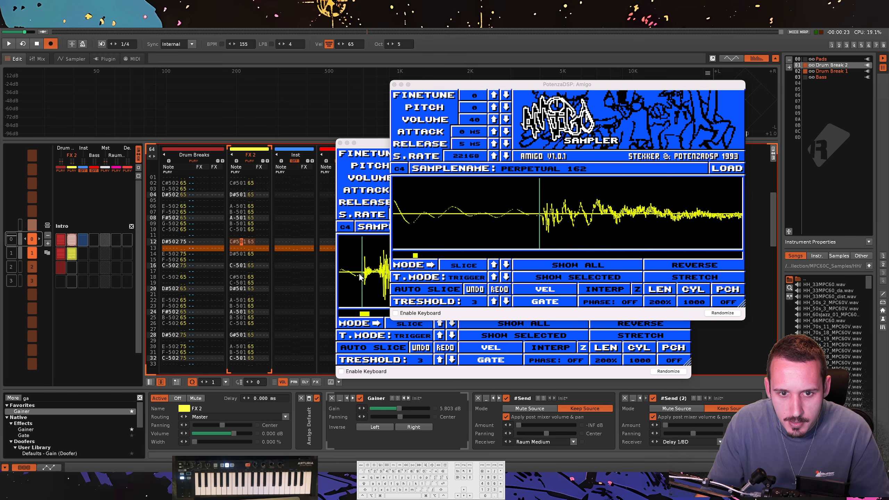
Move the Hand Full 162 slice marker from the hit's onset into the quiet gap before the louder part, auditioning the pattern.
{"action": "left_click", "coordinate": [373, 274]}
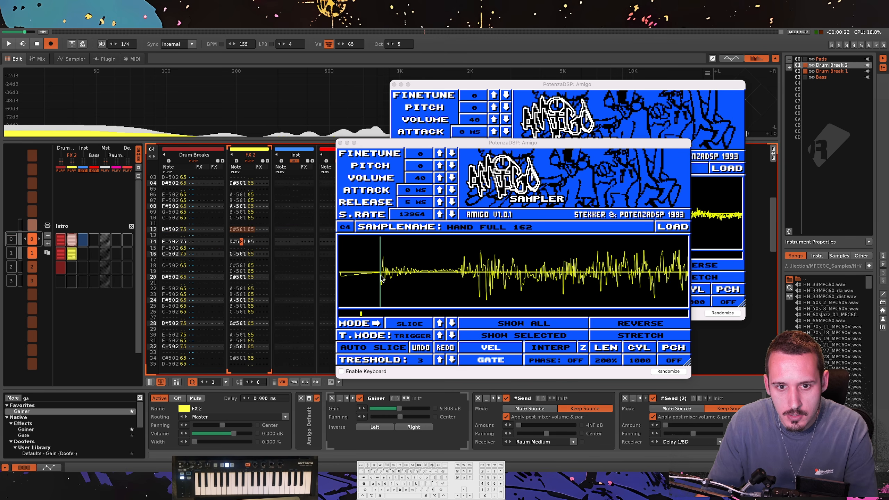
{"action": "key", "text": "space"}
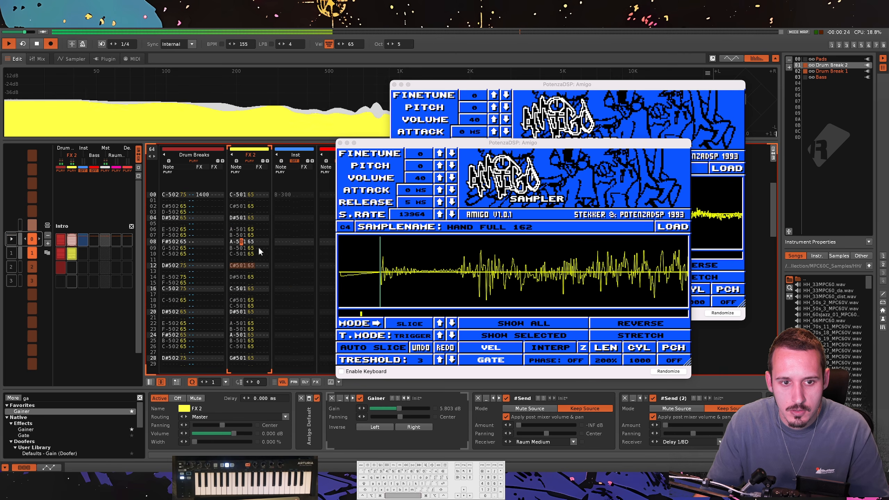
{"action": "left_click", "coordinate": [441, 280]}
{"action": "key", "text": "shift+space"}
{"action": "key", "text": "shift+space"}
{"action": "key", "text": "space"}
{"action": "key", "text": "space"}
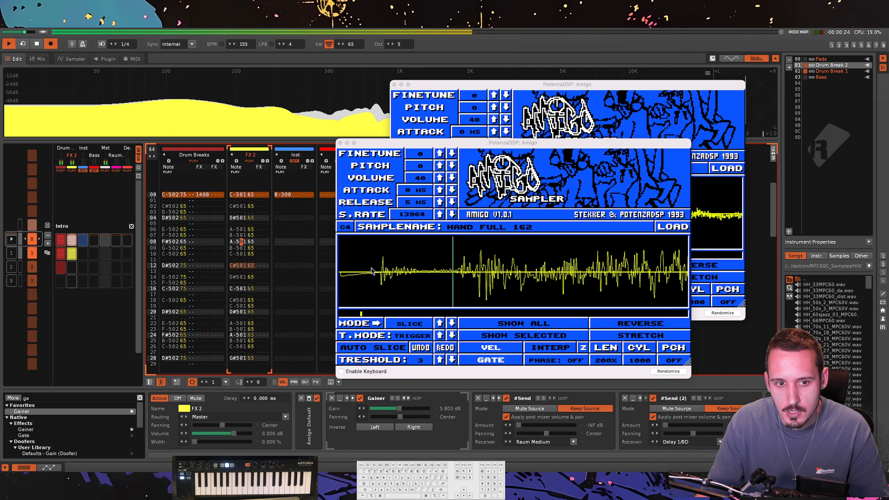
{"action": "left_click_drag", "start_coordinate": [452, 282], "coordinate": [437, 281]}
{"action": "key", "text": "space"}
{"action": "key", "text": "space"}
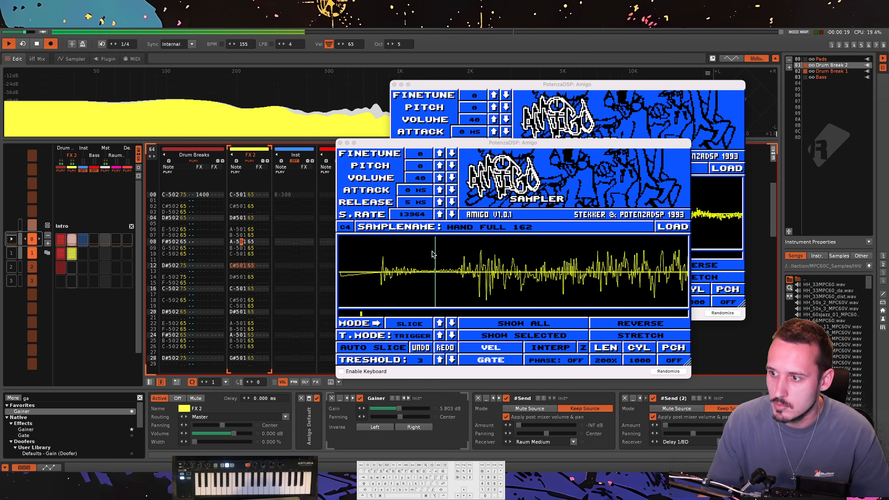
Close both Amigo windows, unmute the Inst track and select its note on line 00.
{"action": "left_click", "coordinate": [340, 143]}
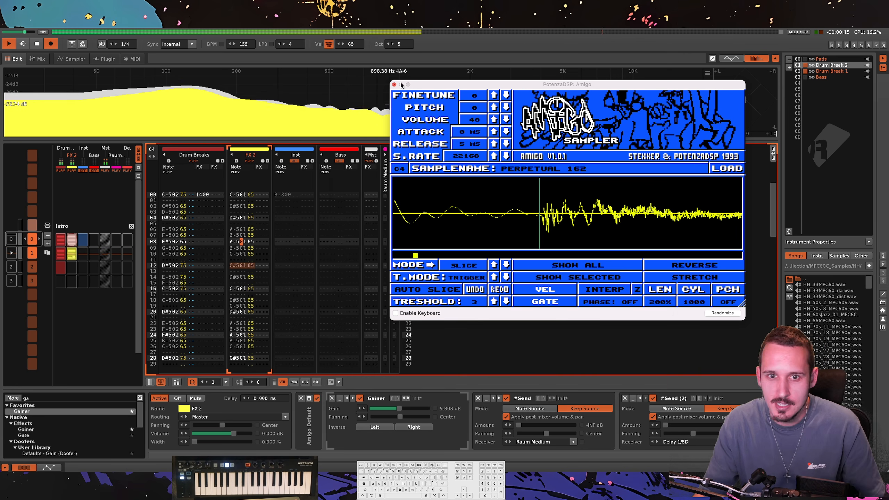
{"action": "left_click", "coordinate": [395, 85]}
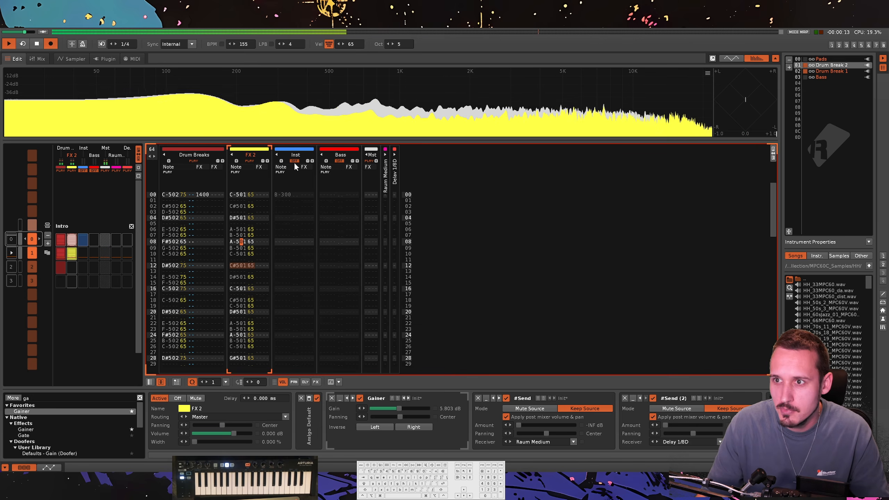
{"action": "left_click", "coordinate": [295, 162]}
{"action": "left_click", "coordinate": [282, 194]}
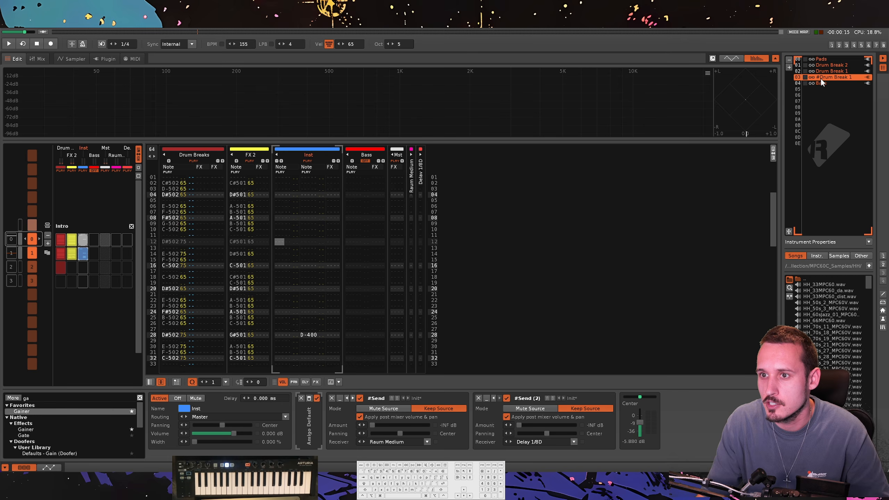
Open the Amigo sampler of instrument #Drum Break 1 and audition bass and drum-roll samples in the Jungle Warfare Vol 1 library.
{"action": "key", "text": "super+alt+slash"}
{"action": "key", "text": "2"}
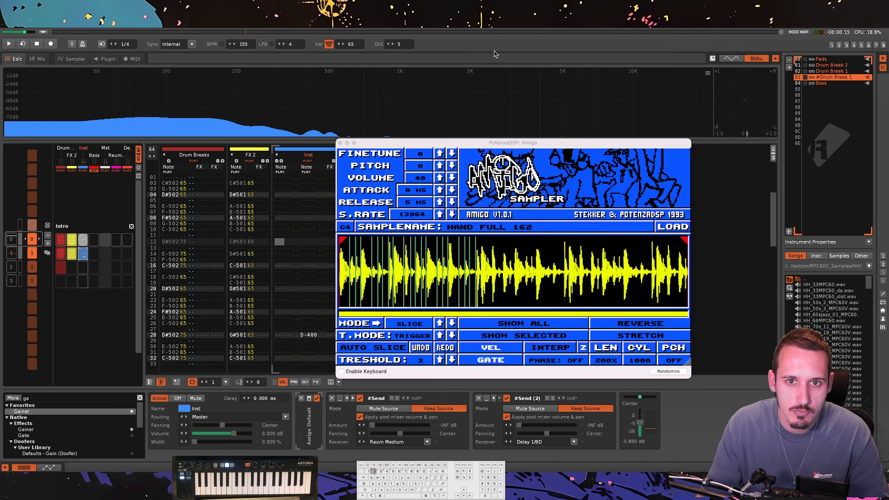
{"action": "key", "text": "ctrl+Right"}
{"action": "scroll", "coordinate": [322, 151], "scroll_direction": "up", "scroll_amount": 20}
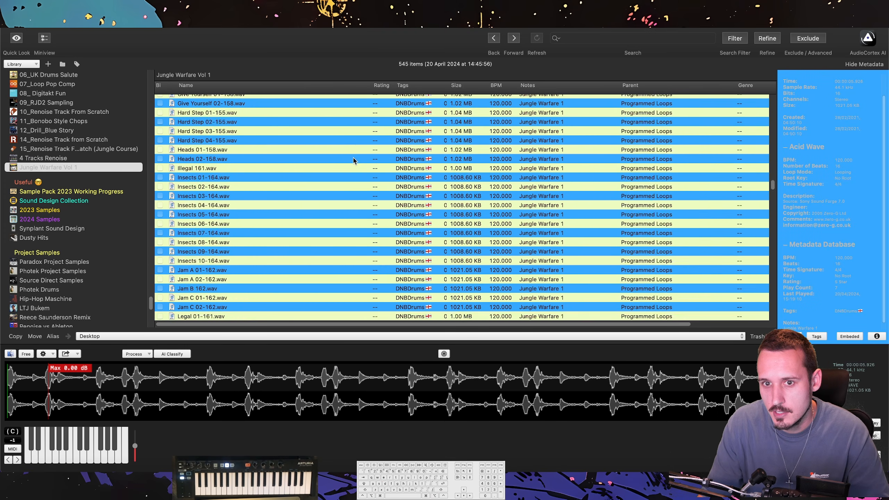
{"action": "scroll", "coordinate": [353, 160], "scroll_direction": "up", "scroll_amount": 20}
{"action": "left_click", "coordinate": [307, 192]}
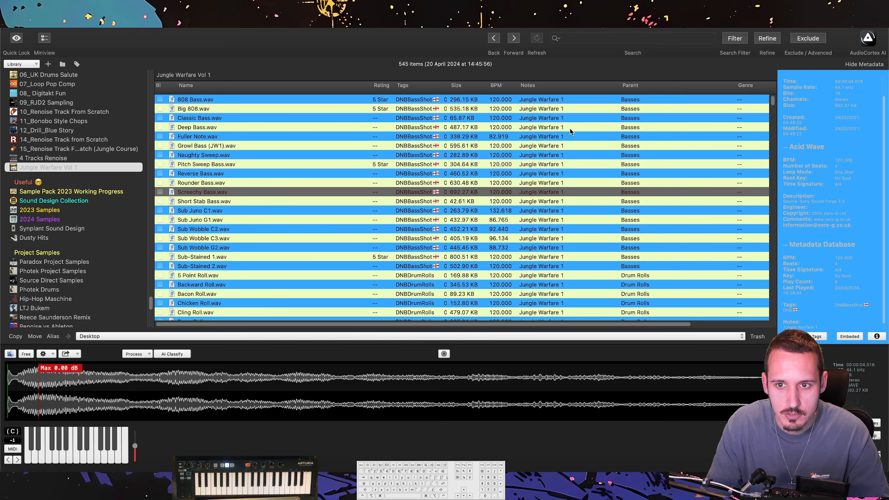
{"action": "scroll", "coordinate": [570, 131], "scroll_direction": "down", "scroll_amount": 15}
{"action": "left_click", "coordinate": [622, 178]}
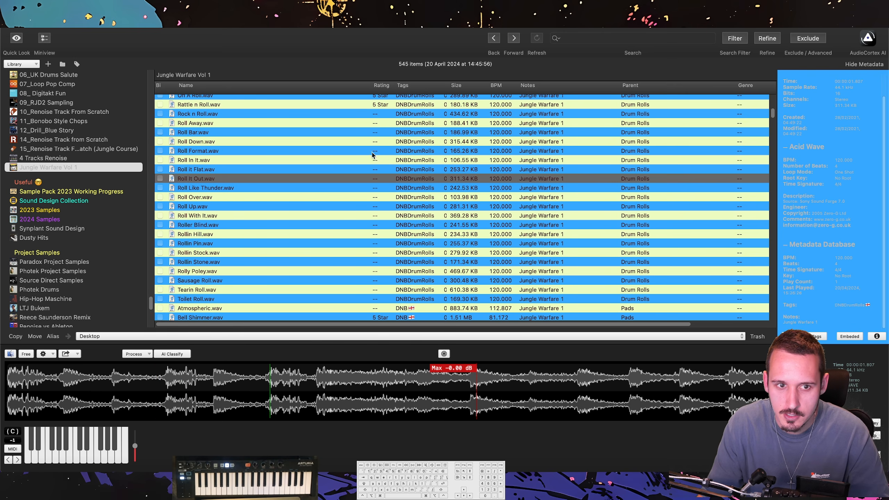
Load Rattle n Roll.wav from the Jungle Warfare drum rolls into the open Amigo sampler.
{"action": "scroll", "coordinate": [367, 147], "scroll_direction": "up", "scroll_amount": 1}
{"action": "left_click", "coordinate": [353, 119]}
{"action": "scroll", "coordinate": [353, 121], "scroll_direction": "up", "scroll_amount": 4}
{"action": "left_click_drag", "start_coordinate": [351, 173], "coordinate": [478, 268]}
{"action": "key", "text": "ctrl+Left"}
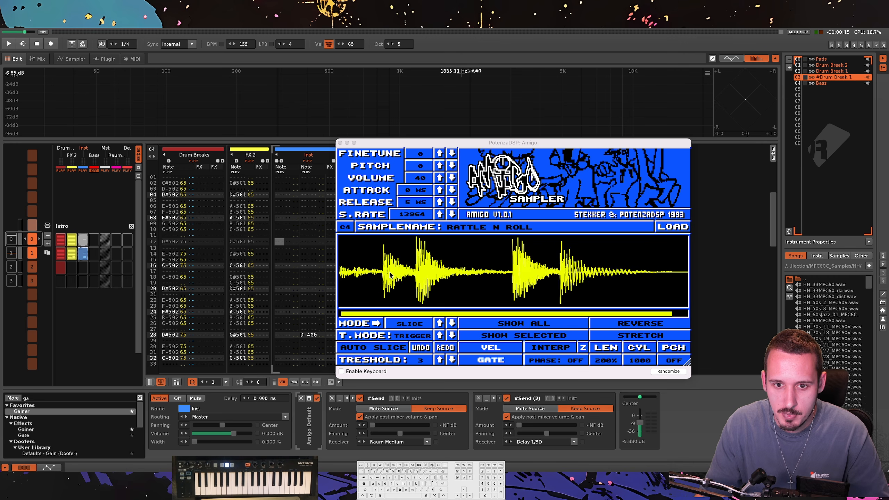
Place slice markers at the four main hits of Rattle N Roll and audition the slices.
{"action": "left_click_drag", "start_coordinate": [383, 276], "coordinate": [479, 274]}
{"action": "scroll", "coordinate": [634, 272], "scroll_direction": "right", "scroll_amount": 5}
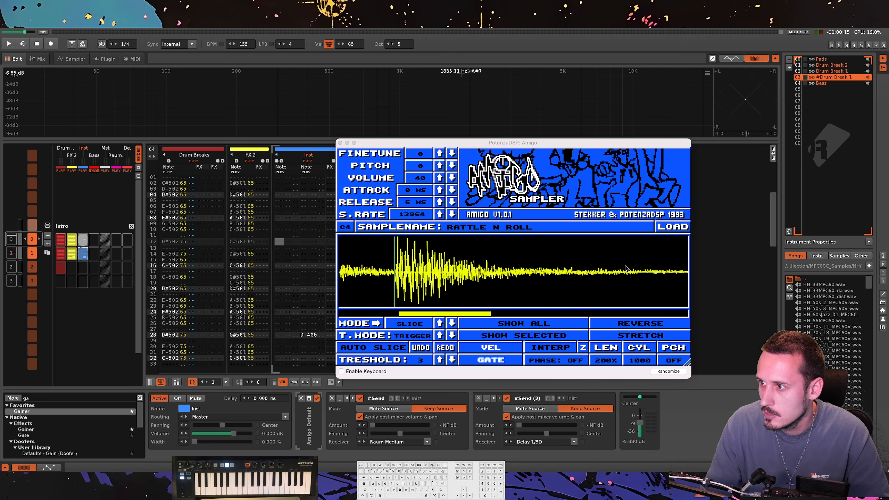
{"action": "scroll", "coordinate": [615, 275], "scroll_direction": "right", "scroll_amount": 10}
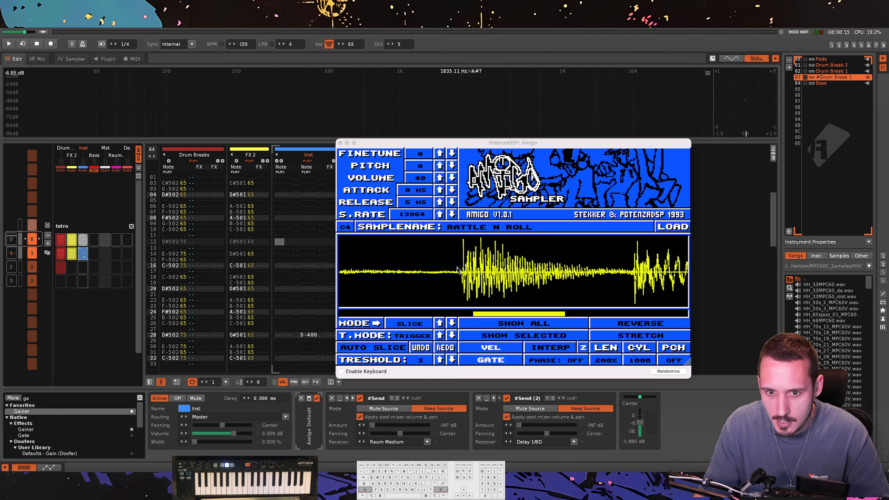
{"action": "scroll", "coordinate": [630, 274], "scroll_direction": "right", "scroll_amount": 15}
{"action": "scroll", "coordinate": [625, 274], "scroll_direction": "down", "scroll_amount": 10}
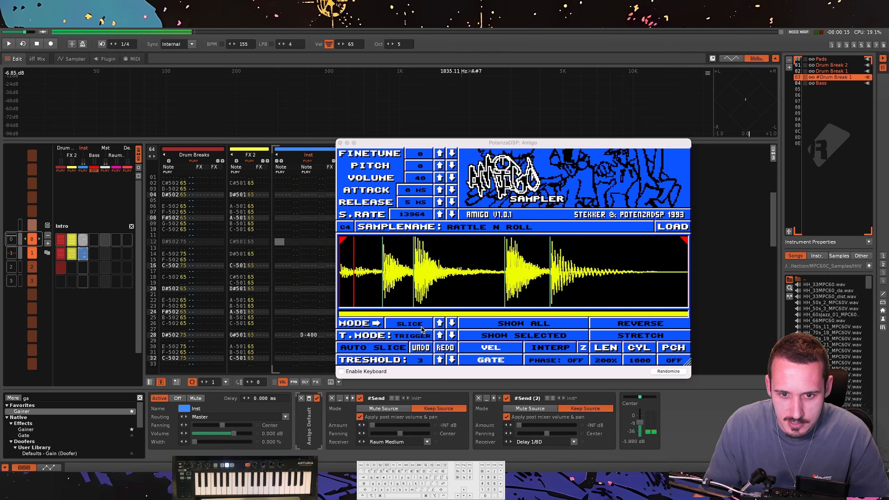
{"action": "key", "text": "x"}
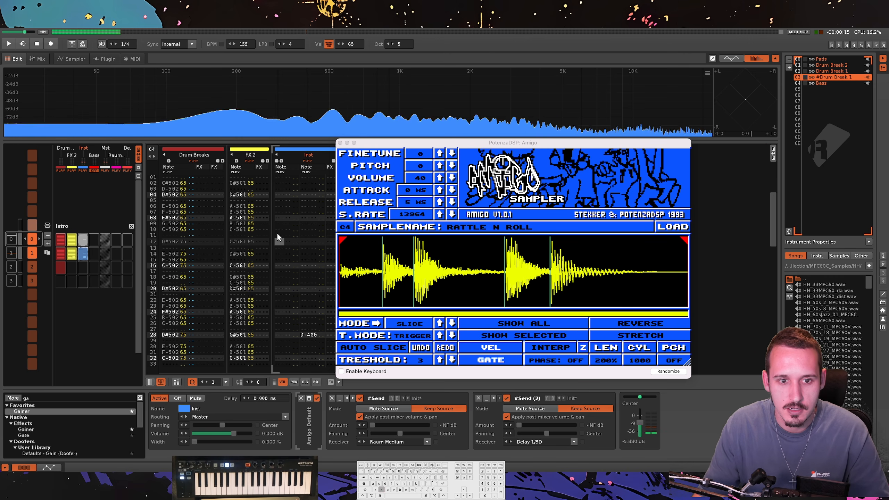
Close the Amigo window, unmute the Bass track and mute the Inst track while playing the pattern.
{"action": "left_click", "coordinate": [277, 234]}
{"action": "left_click", "coordinate": [341, 143]}
{"action": "left_click", "coordinate": [366, 269]}
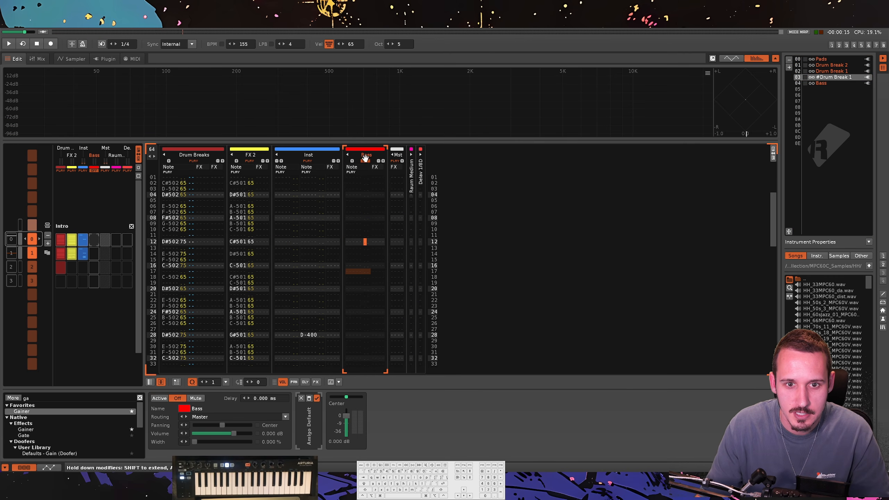
{"action": "key", "text": "space"}
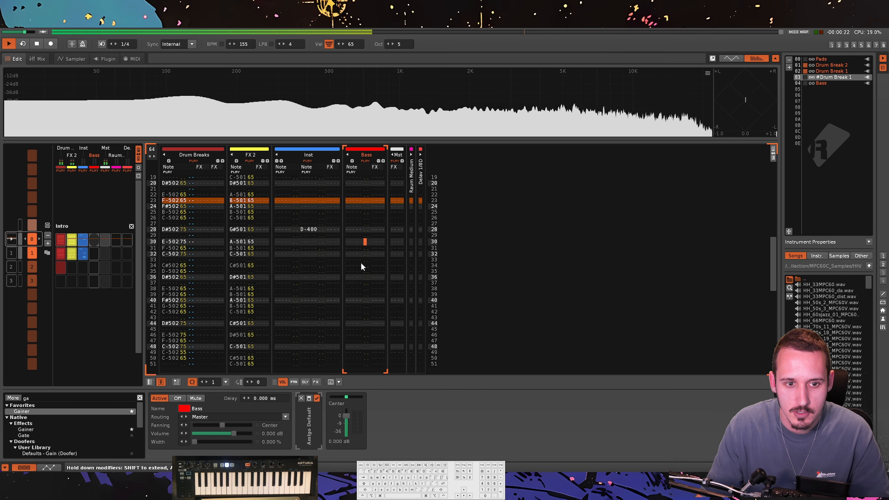
{"action": "scroll", "coordinate": [362, 264], "scroll_direction": "down", "scroll_amount": 2}
{"action": "left_click", "coordinate": [307, 160]}
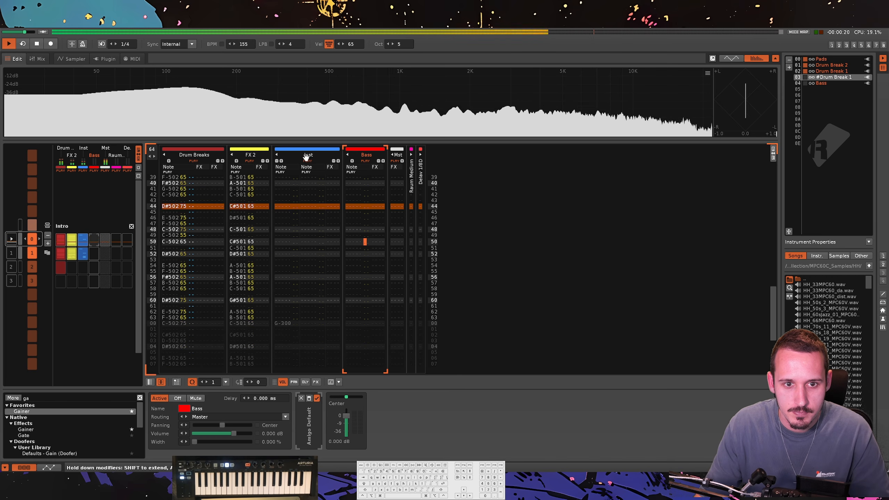
{"action": "key", "text": "space"}
{"action": "left_click", "coordinate": [352, 274]}
{"action": "scroll", "coordinate": [351, 270], "scroll_direction": "down", "scroll_amount": 3}
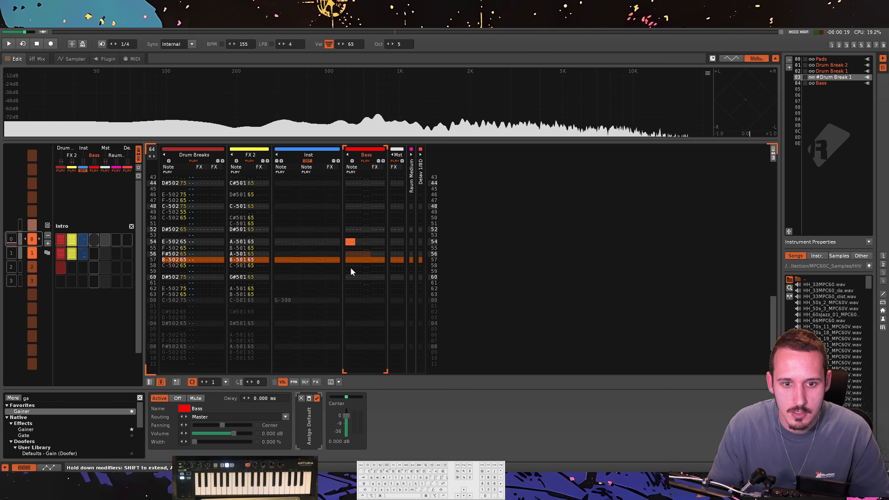
Enter the slices C#5, D-5, D-5, D#5 and E-5 in the Bass track on lines 52 to 56 of the second pattern.
{"action": "key", "text": "super+Down"}
{"action": "key", "text": "Up"}
{"action": "key", "text": "Up"}
{"action": "key", "text": "Up"}
{"action": "key", "text": "Up"}
{"action": "key", "text": "Escape"}
{"action": "key", "text": "s"}
{"action": "key", "text": "x"}
{"action": "key", "text": "x"}
{"action": "key", "text": "d"}
{"action": "key", "text": "c"}
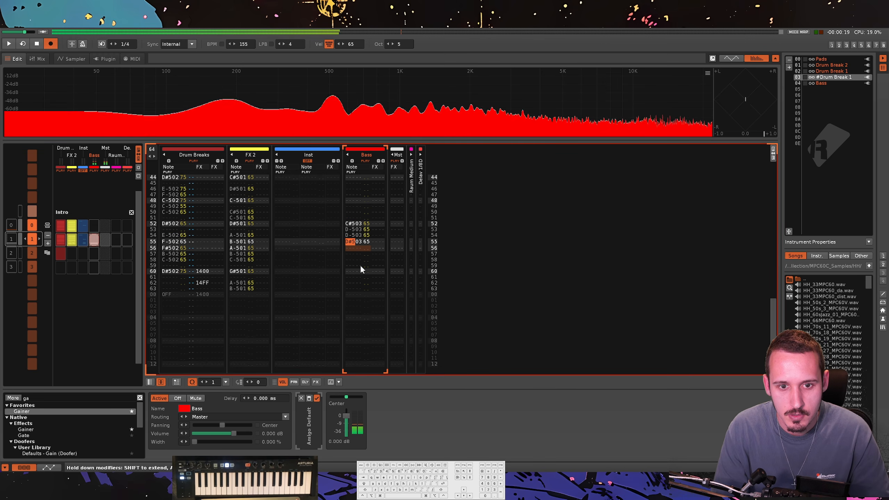
Continue the Bass fill with E-5, F-5, E-5, D-5, C#5 and C-5 on lines 58 to 63.
{"action": "key", "text": "Down"}
{"action": "key", "text": "Down"}
{"action": "key", "text": "c"}
{"action": "key", "text": "Down"}
{"action": "key", "text": "v"}
{"action": "key", "text": "Down"}
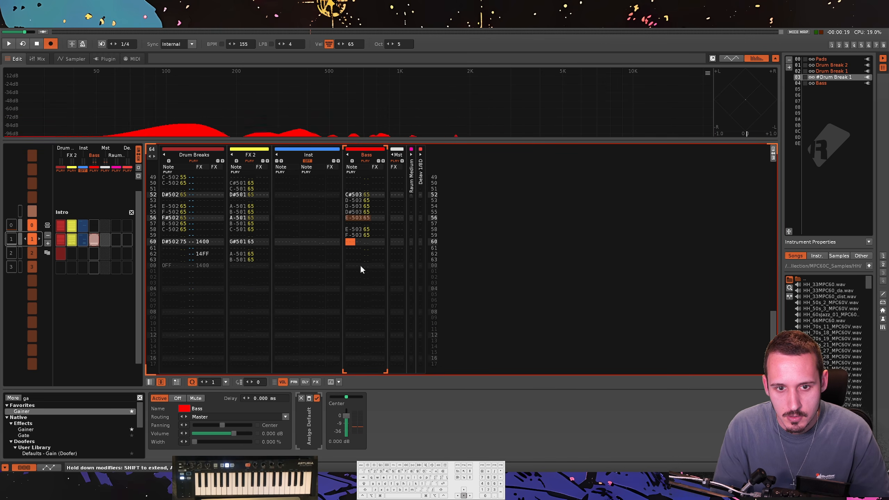
{"action": "key", "text": "c"}
{"action": "key", "text": "Down"}
{"action": "key", "text": "x"}
{"action": "key", "text": "Down"}
{"action": "key", "text": "s"}
{"action": "key", "text": "Down"}
{"action": "key", "text": "z"}
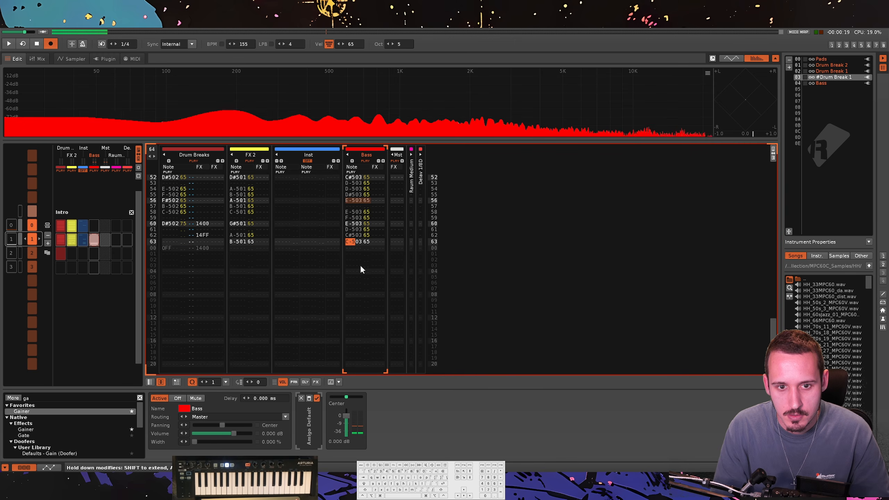
Delete the Bass note on line 61 and play the fill from around line 52.
{"action": "key", "text": "Up"}
{"action": "key", "text": "Up"}
{"action": "key", "text": "shift+Down"}
{"action": "key", "text": "shift+Up"}
{"action": "key", "text": "Delete"}
{"action": "key", "text": "Up"}
{"action": "key", "text": "Up"}
{"action": "key", "text": "Up"}
{"action": "key", "text": "Up"}
{"action": "key", "text": "Up"}
{"action": "key", "text": "Up"}
{"action": "key", "text": "Up"}
{"action": "key", "text": "Up"}
{"action": "key", "text": "Up"}
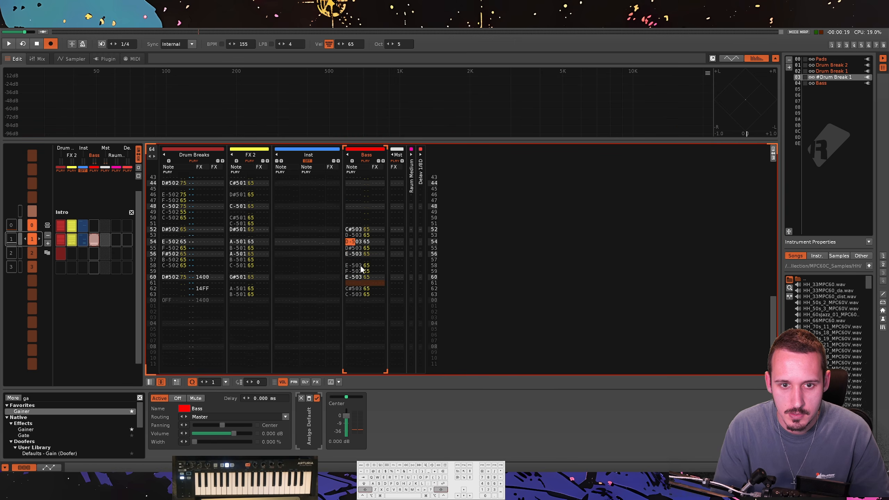
{"action": "key", "text": "shift+space"}
{"action": "key", "text": "space"}
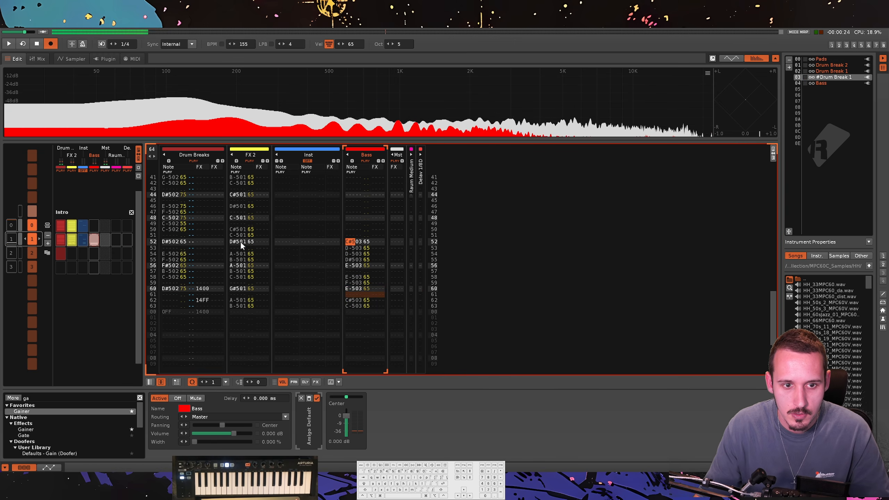
Clear the FX 2 notes from line 52 to the pattern's end and play the fill with the Drum Breaks.
{"action": "left_click_drag", "start_coordinate": [240, 242], "coordinate": [265, 309]}
{"action": "key", "text": "Delete"}
{"action": "key", "text": "shift+space"}
{"action": "key", "text": "space"}
{"action": "left_click", "coordinate": [199, 242]}
{"action": "left_click_drag", "start_coordinate": [181, 242], "coordinate": [214, 288]}
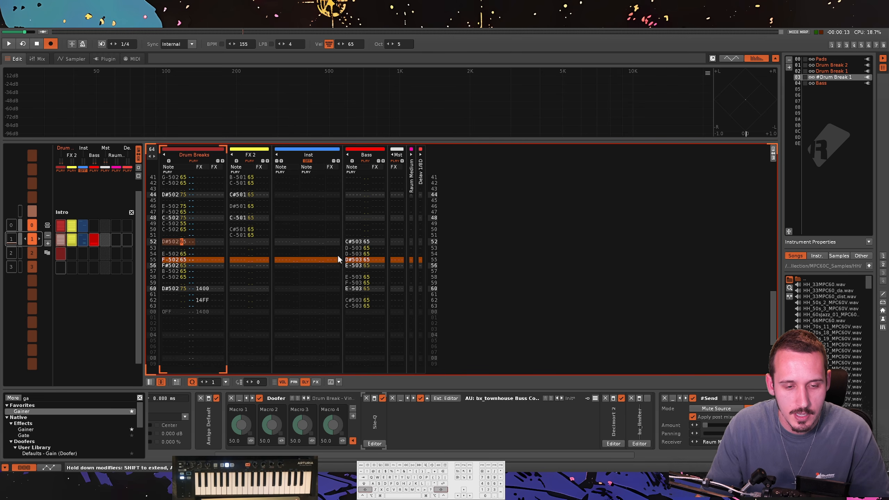
{"action": "left_click", "coordinate": [203, 288]}
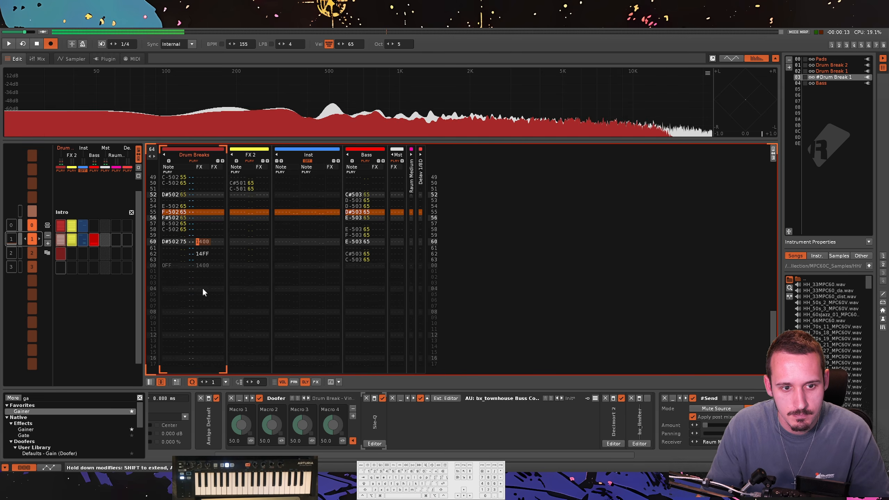
{"action": "key", "text": "space"}
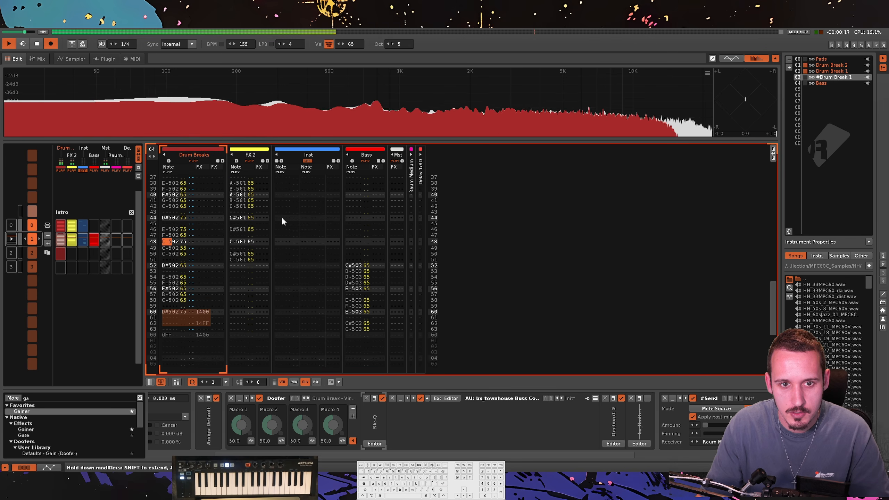
Add a Gainer to the Bass track with a gain of 2.850 dB.
{"action": "left_click", "coordinate": [365, 267]}
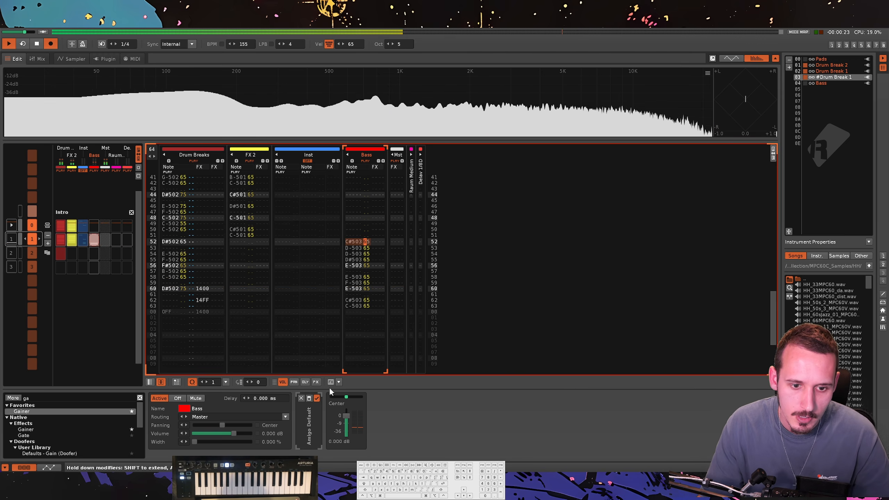
{"action": "left_click", "coordinate": [85, 398]}
{"action": "left_click_drag", "start_coordinate": [124, 413], "coordinate": [392, 408]}
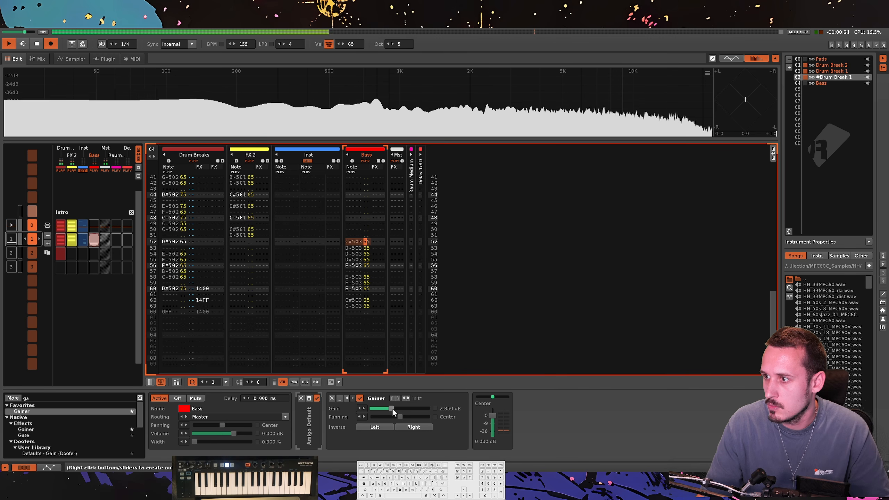
Play the first two intro patterns and examine the Drum Breaks notes in each.
{"action": "left_click", "coordinate": [61, 226]}
{"action": "key", "text": "space"}
{"action": "scroll", "coordinate": [191, 249], "scroll_direction": "down", "scroll_amount": 2}
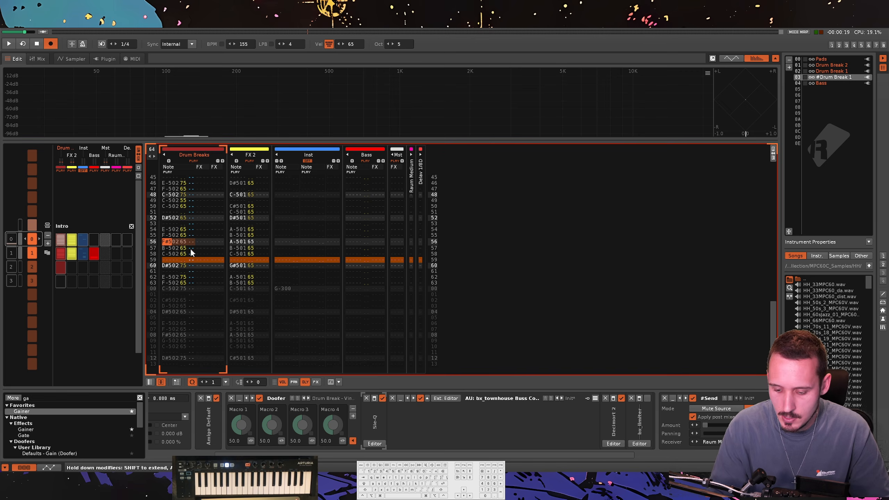
{"action": "left_click", "coordinate": [60, 253]}
{"action": "key", "text": "space"}
{"action": "left_click", "coordinate": [174, 237]}
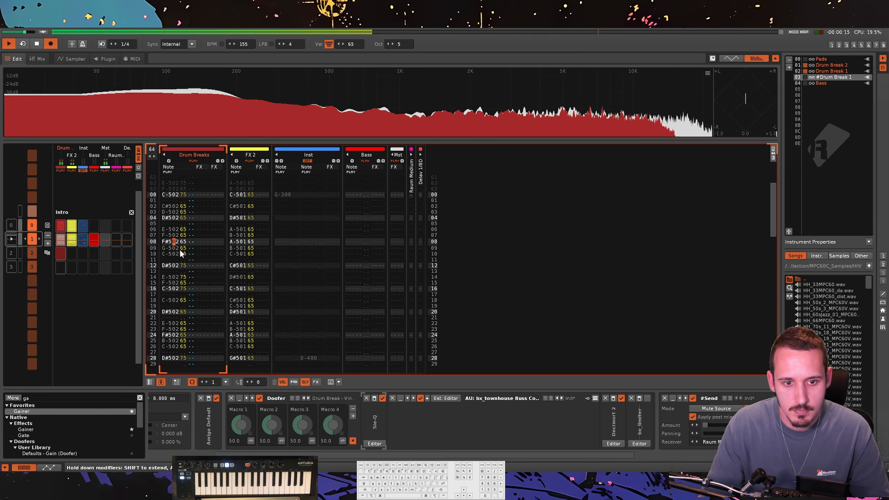
{"action": "left_click_drag", "start_coordinate": [170, 237], "coordinate": [173, 239]}
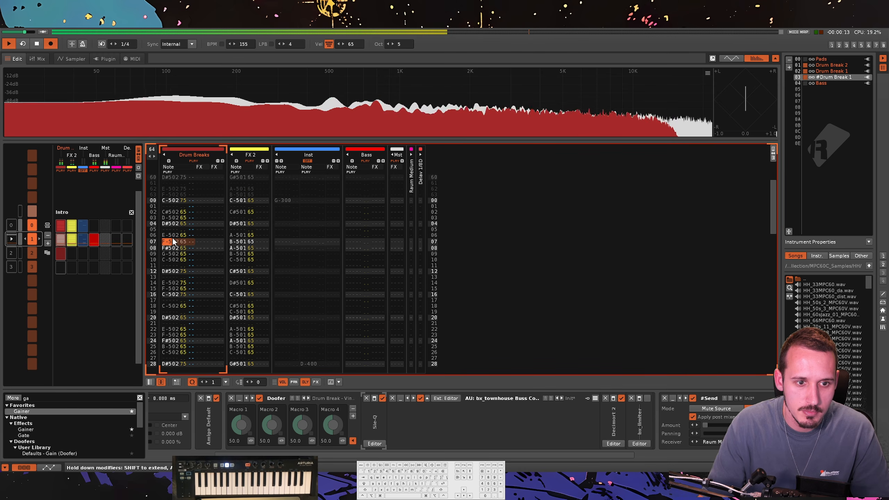
{"action": "scroll", "coordinate": [86, 242], "scroll_direction": "up", "scroll_amount": 1}
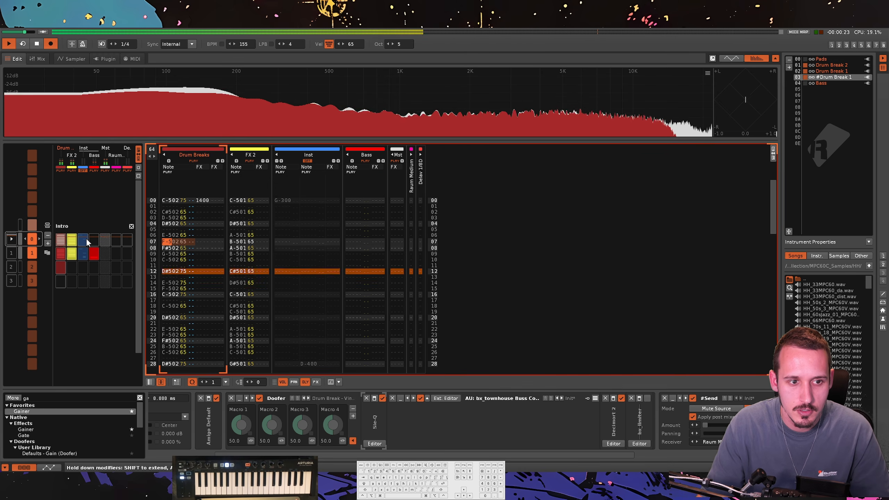
Enter D#5, E-5 and F-5 in the Bass track on lines 15, 17 and 19 of the first pattern and play them back.
{"action": "key", "text": "space"}
{"action": "left_click", "coordinate": [377, 266]}
{"action": "left_click", "coordinate": [363, 265]}
{"action": "key", "text": "space"}
{"action": "key", "text": "Left"}
{"action": "key", "text": "Left"}
{"action": "key", "text": "Left"}
{"action": "key", "text": "space"}
{"action": "key", "text": "d"}
{"action": "key", "text": "Down"}
{"action": "key", "text": "Down"}
{"action": "key", "text": "c"}
{"action": "key", "text": "Down"}
{"action": "key", "text": "Down"}
{"action": "key", "text": "v"}
{"action": "key", "text": "space"}
{"action": "key", "text": "Up"}
{"action": "key", "text": "Up"}
{"action": "key", "text": "Down"}
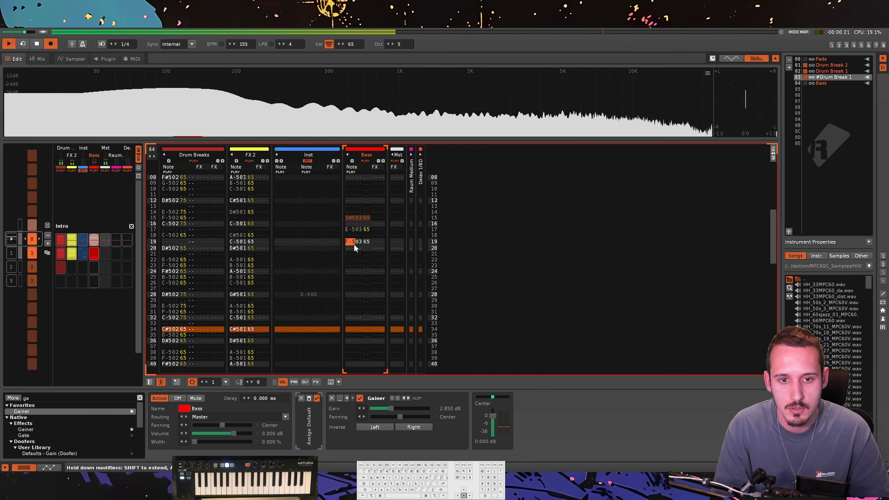
Set the volume of the Bass note D-5 on line 47 to 35.
{"action": "key", "text": "Up"}
{"action": "key", "text": "Up"}
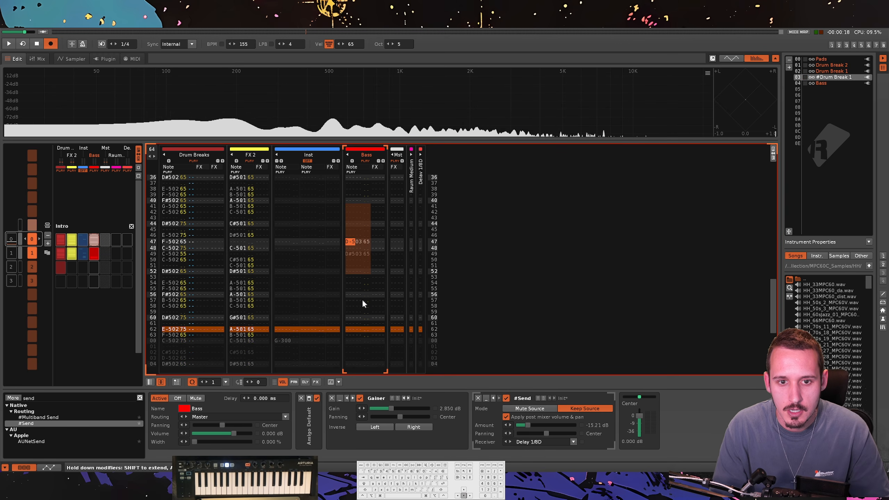
{"action": "key", "text": "Right"}
{"action": "key", "text": "Right"}
{"action": "key", "text": "Right"}
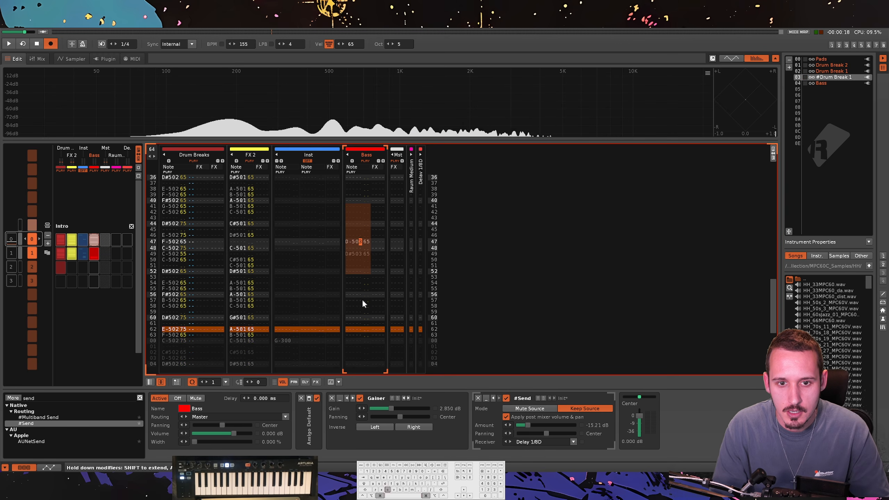
{"action": "type", "text": "3"}
Copy the Bass notes on lines 47 to 49 to line 52 and play the result.
{"action": "key", "text": "shift+Down"}
{"action": "key", "text": "shift+Down"}
{"action": "key", "text": "super+c"}
{"action": "key", "text": "Down"}
{"action": "key", "text": "Down"}
{"action": "key", "text": "Down"}
{"action": "key", "text": "super+v"}
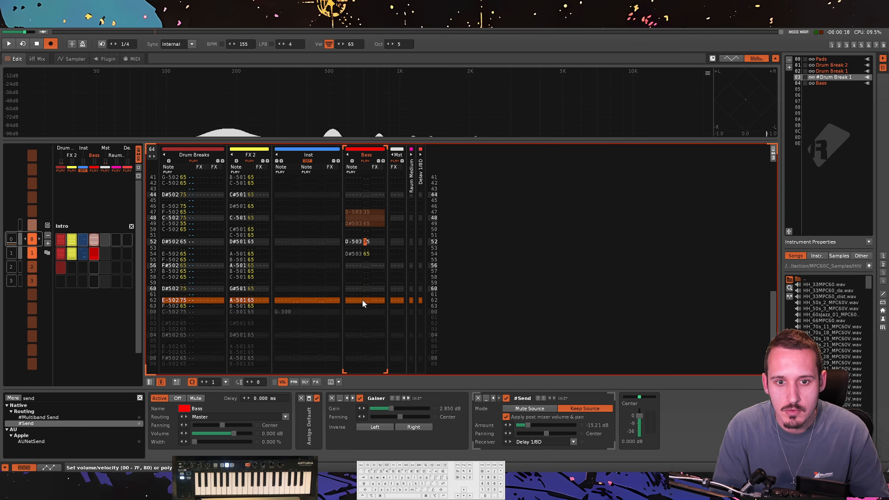
{"action": "key", "text": "space"}
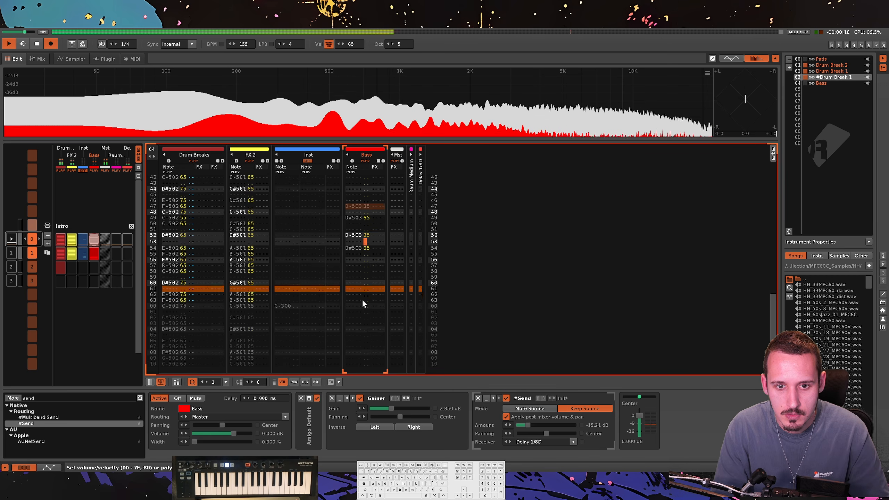
Copy the D-5 and D#5 Bass pair to line 55, tighten its D#5 to line 56 and play the pattern.
{"action": "key", "text": "space"}
{"action": "key", "text": "shift+Down"}
{"action": "key", "text": "super+c"}
{"action": "key", "text": "Down"}
{"action": "key", "text": "Down"}
{"action": "key", "text": "Down"}
{"action": "key", "text": "super+v"}
{"action": "key", "text": "Down"}
{"action": "key", "text": "Down"}
{"action": "key", "text": "alt+shift+Up"}
{"action": "key", "text": "space"}
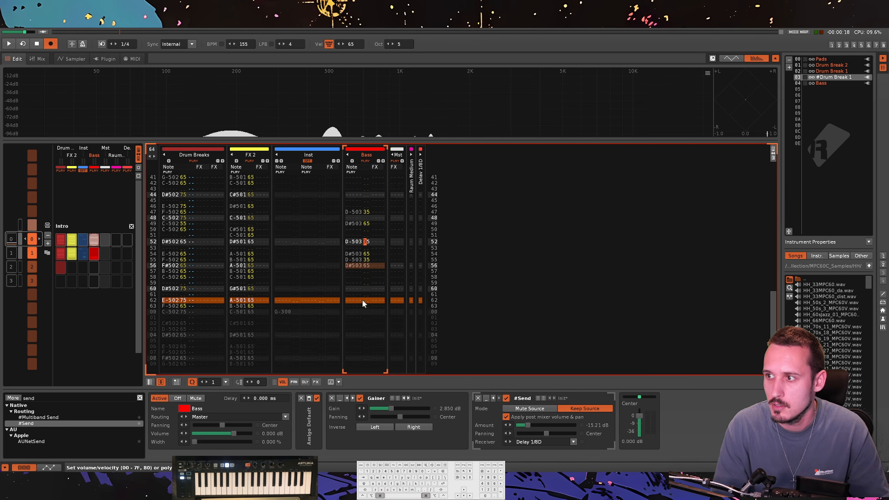
Copy the quiet Bass note D-5 from line 55 to line 57 during playback.
{"action": "key", "text": "Down"}
{"action": "key", "text": "Down"}
{"action": "key", "text": "Down"}
{"action": "key", "text": "Down"}
{"action": "key", "text": "Down"}
{"action": "key", "text": "Down"}
{"action": "key", "text": "Down"}
{"action": "key", "text": "Down"}
{"action": "key", "text": "Down"}
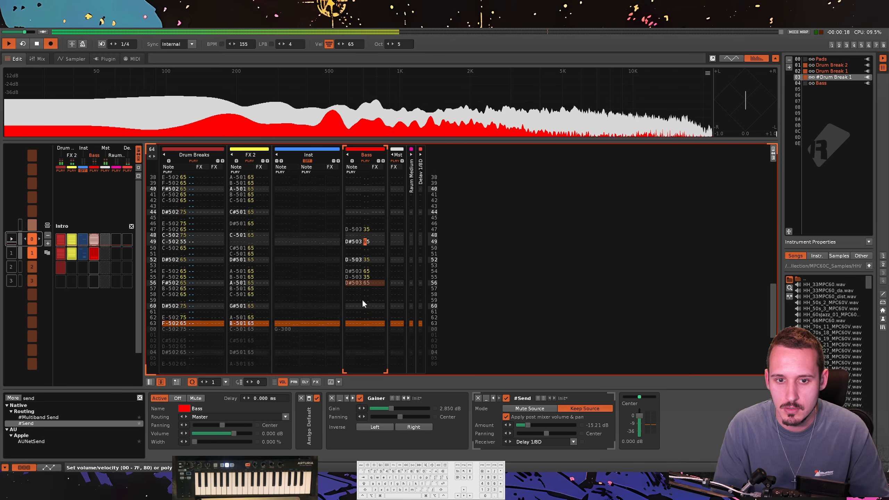
{"action": "key", "text": "shift+Left"}
{"action": "key", "text": "Down"}
{"action": "key", "text": "Down"}
{"action": "key", "text": "super+v"}
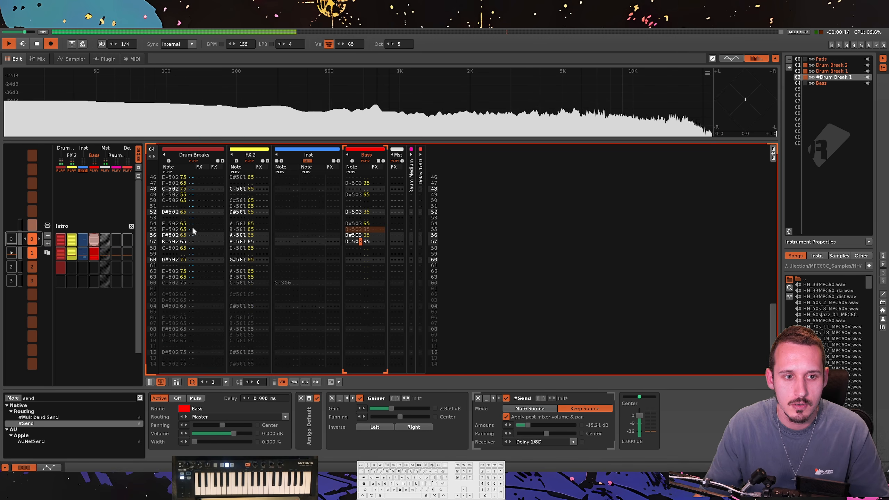
Replace the hits on lines 46 to 48 of the Drum Breaks and FX 2 tracks with repeated C-5 notes and play them.
{"action": "scroll", "coordinate": [88, 235], "scroll_direction": "down", "scroll_amount": 2}
{"action": "key", "text": "space"}
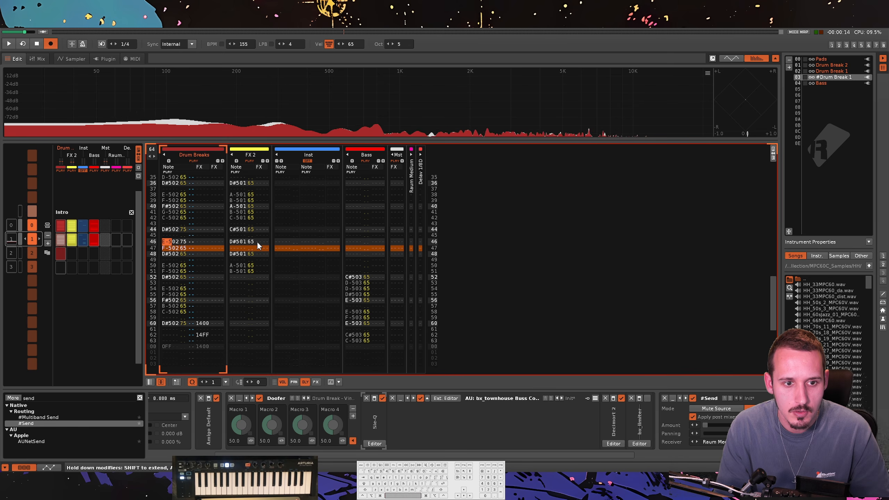
{"action": "key", "text": "Down"}
{"action": "key", "text": "Up"}
{"action": "key", "text": "Up"}
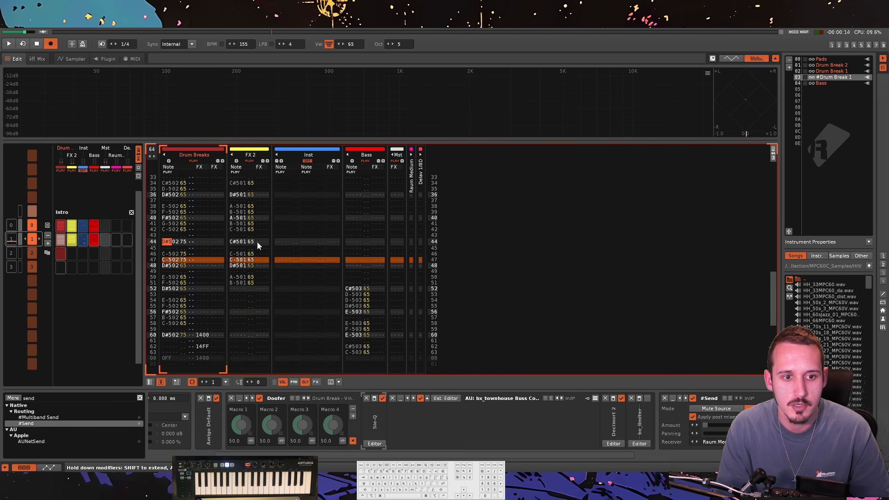
{"action": "key", "text": "space"}
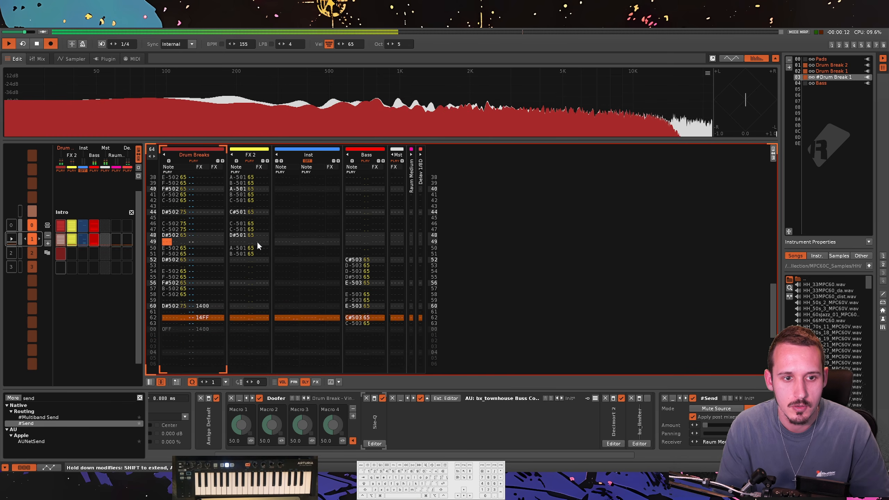
{"action": "scroll", "coordinate": [203, 234], "scroll_direction": "up", "scroll_amount": 7}
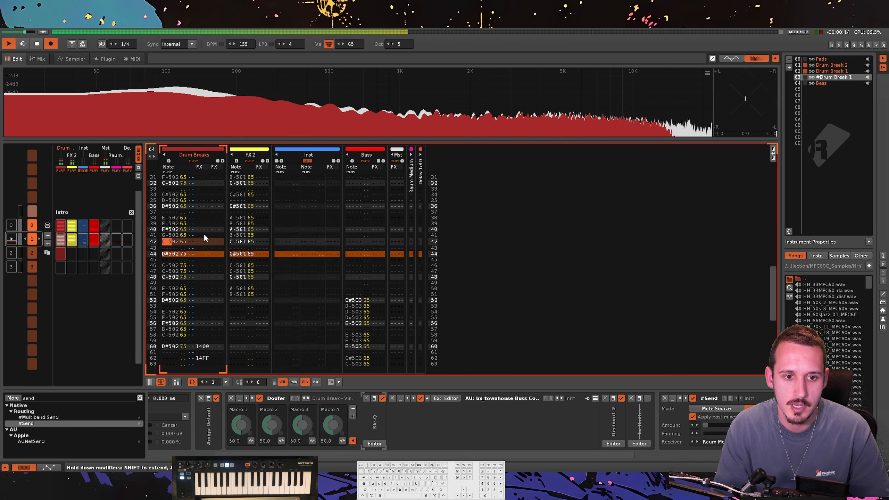
Set the volume of the C-5 notes on lines 46 and 47 to 35 in both the Drum Breaks and FX 2 tracks.
{"action": "left_click", "coordinate": [183, 265]}
{"action": "type", "text": "3"}
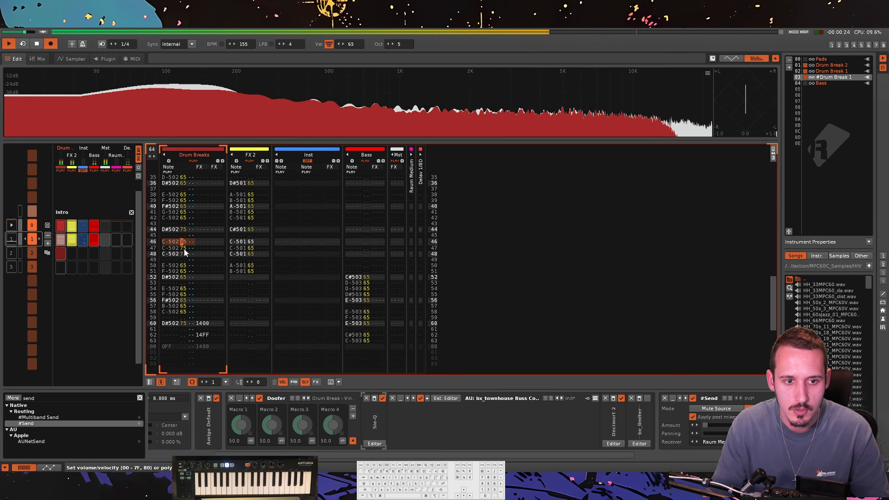
{"action": "left_click", "coordinate": [184, 249]}
{"action": "type", "text": "3"}
{"action": "left_click", "coordinate": [249, 235]}
{"action": "type", "text": "3"}
{"action": "left_click", "coordinate": [249, 247]}
{"action": "type", "text": "3"}
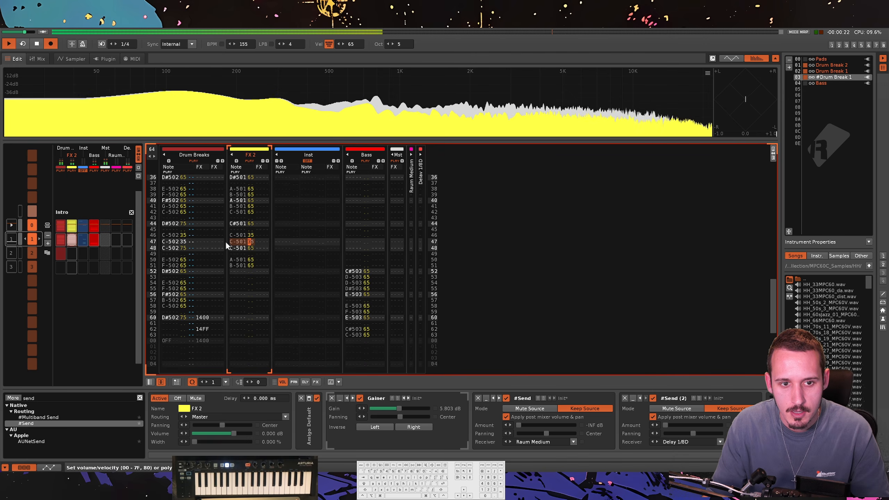
Copy the Drum Breaks D#5 and FX 2 C#5 hits from line 44 to line 50 and play the result.
{"action": "left_click", "coordinate": [174, 223]}
{"action": "left_click_drag", "start_coordinate": [244, 241], "coordinate": [251, 242]}
{"action": "key", "text": "super+c"}
{"action": "left_click", "coordinate": [174, 277]}
{"action": "key", "text": "super+v"}
{"action": "key", "text": "space"}
{"action": "scroll", "coordinate": [195, 261], "scroll_direction": "up", "scroll_amount": 5}
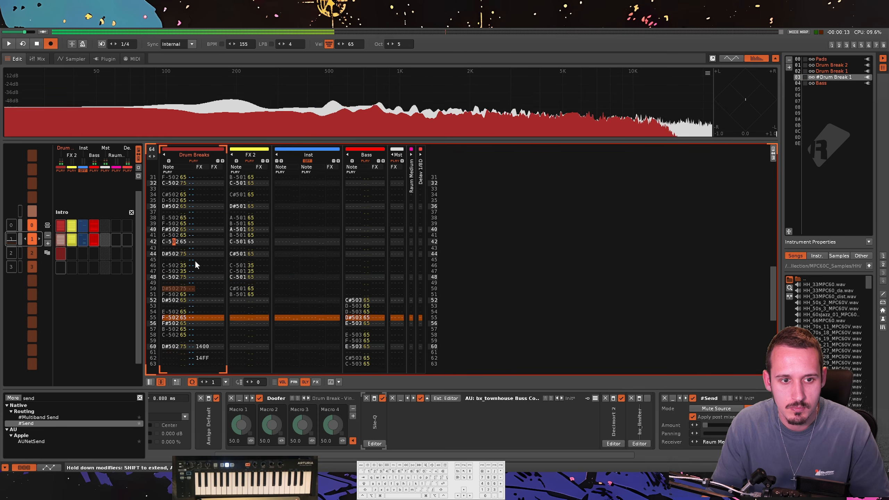
{"action": "scroll", "coordinate": [196, 262], "scroll_direction": "up", "scroll_amount": 2}
{"action": "key", "text": "space"}
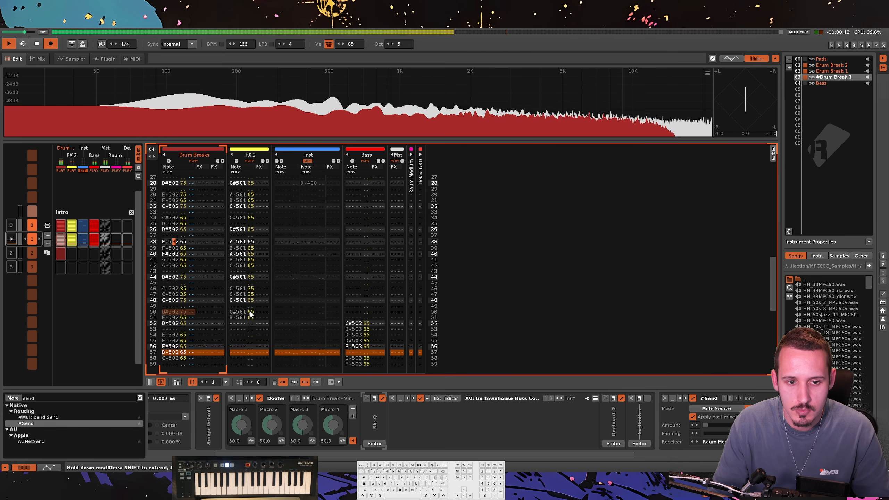
{"action": "left_click", "coordinate": [182, 311]}
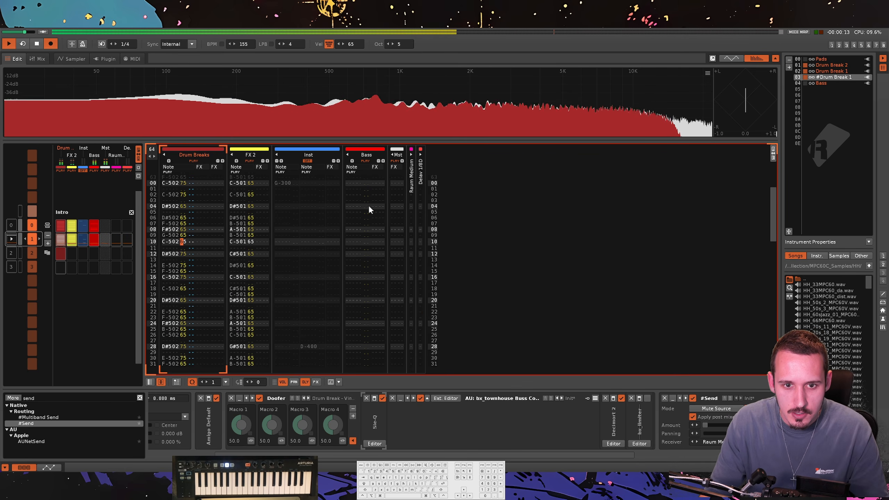
Stop playback and switch the Inst track back on.
{"action": "left_click", "coordinate": [262, 213]}
{"action": "key", "text": "space"}
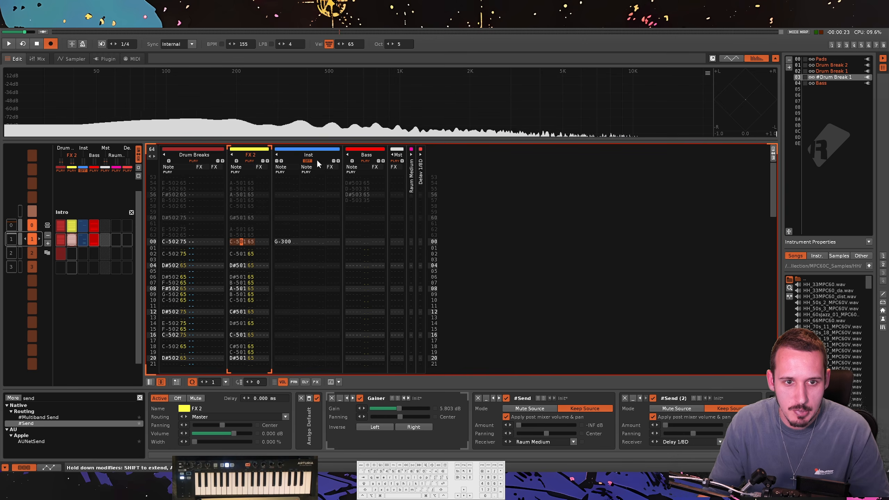
{"action": "left_click", "coordinate": [307, 161]}
{"action": "left_click", "coordinate": [290, 243]}
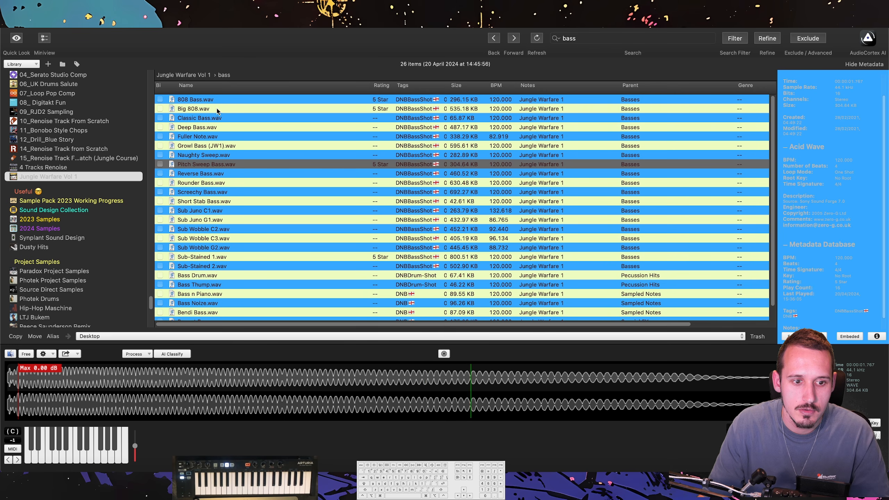
Audition Big 808.wav and 808 Bass.wav from the Jungle Warfare basses and load 808 Bass into the Amigo sampler.
{"action": "left_click", "coordinate": [218, 109]}
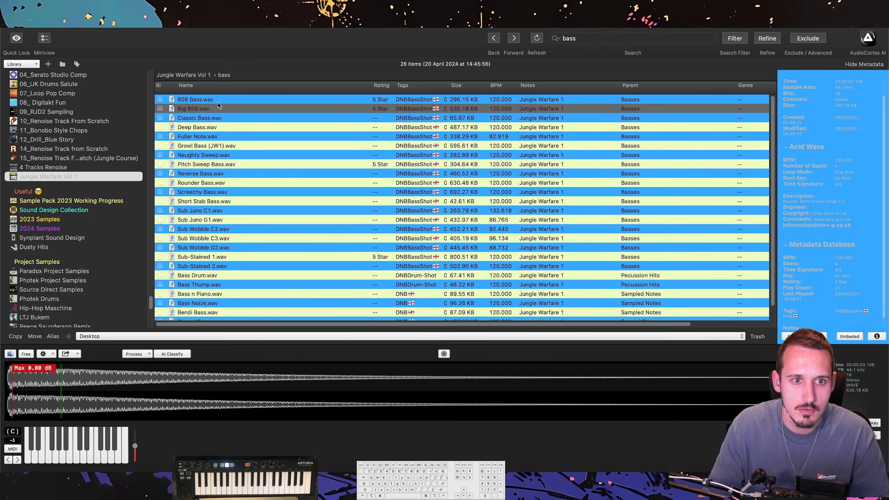
{"action": "left_click", "coordinate": [218, 101]}
{"action": "left_click_drag", "start_coordinate": [219, 101], "coordinate": [400, 204]}
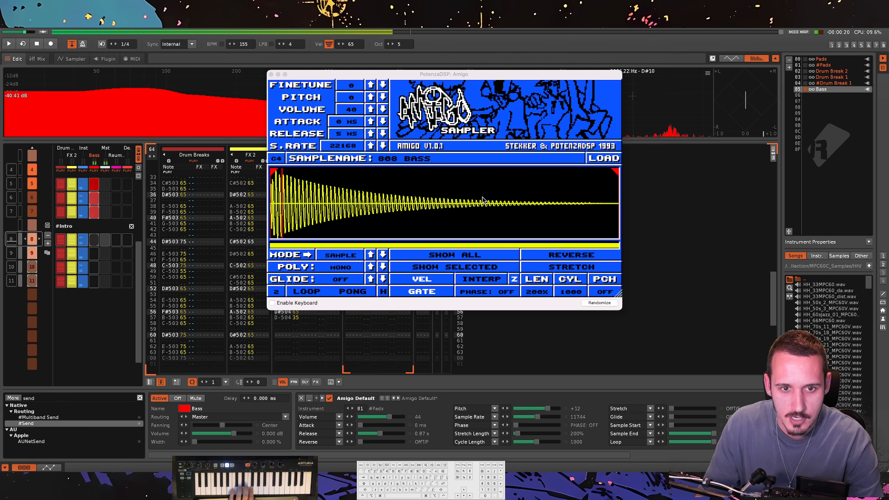
Set the 808 Bass release to 0.16 s in Amigo and play the song with the bass.
{"action": "left_click_drag", "start_coordinate": [431, 73], "coordinate": [612, 219]}
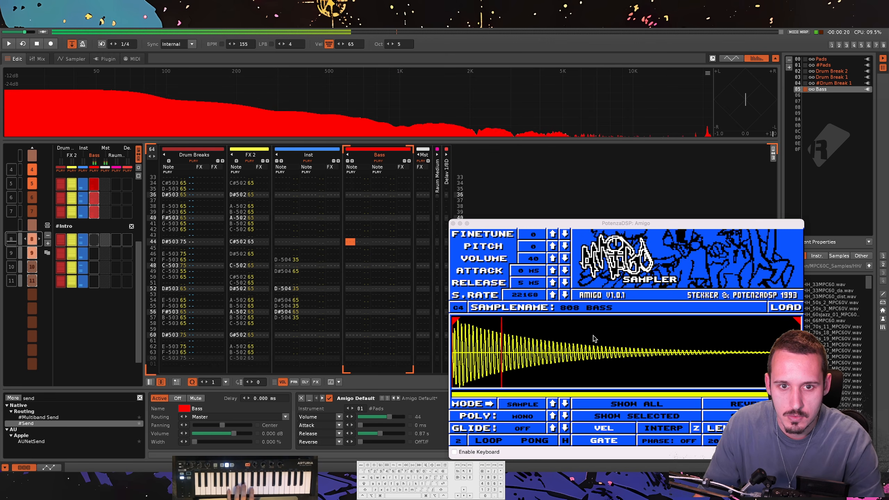
{"action": "left_click_drag", "start_coordinate": [535, 279], "coordinate": [536, 270]}
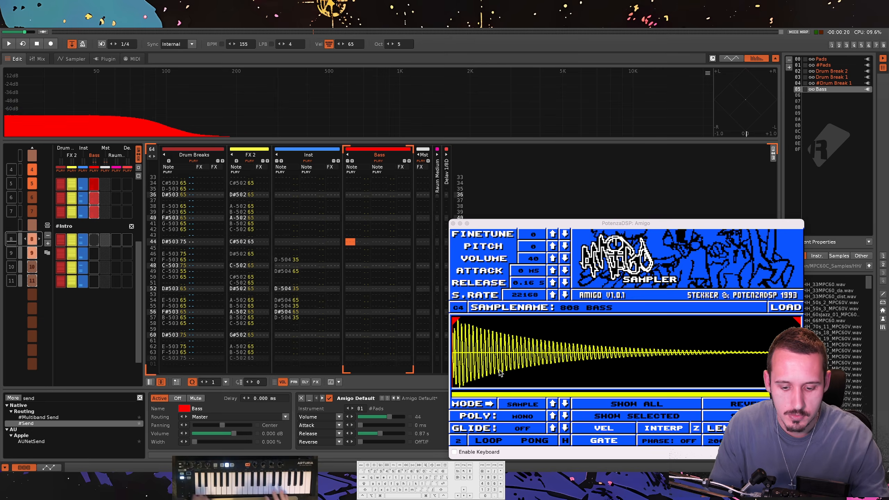
{"action": "key", "text": "space"}
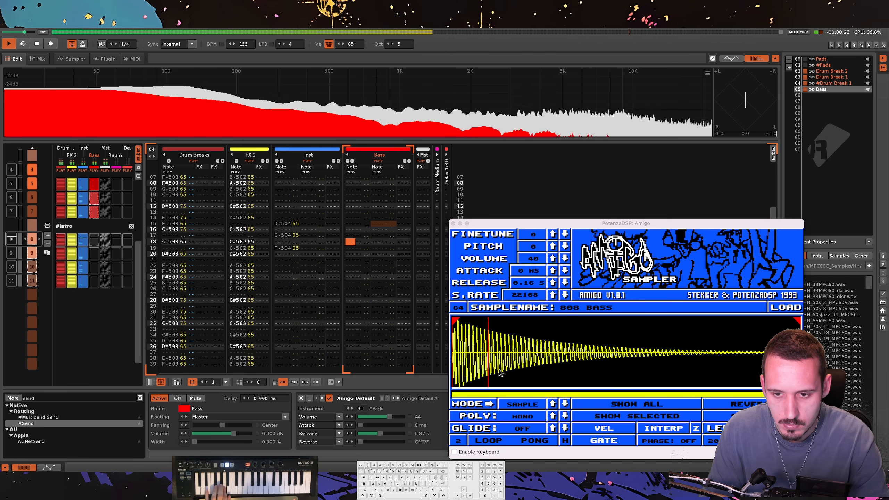
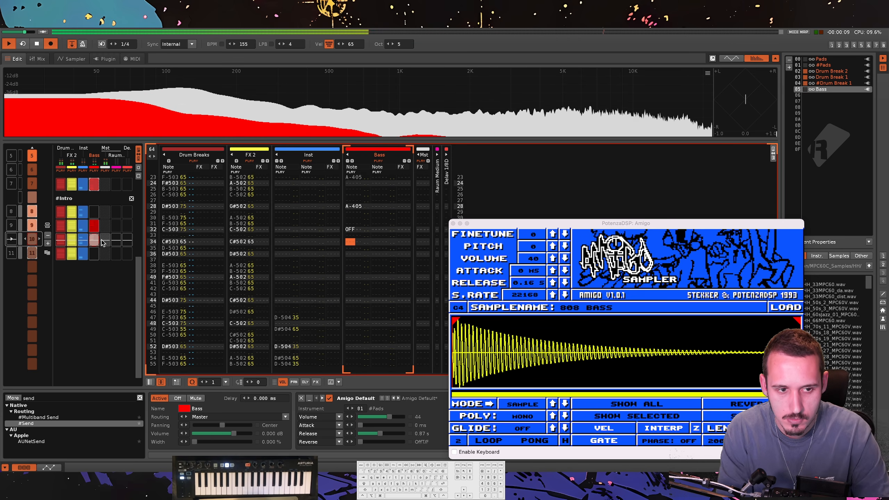
Shift the Bass note-off and its following A-4 up to lines 21 and 22, replay the pattern and close the Amigo window.
{"action": "key", "text": "space"}
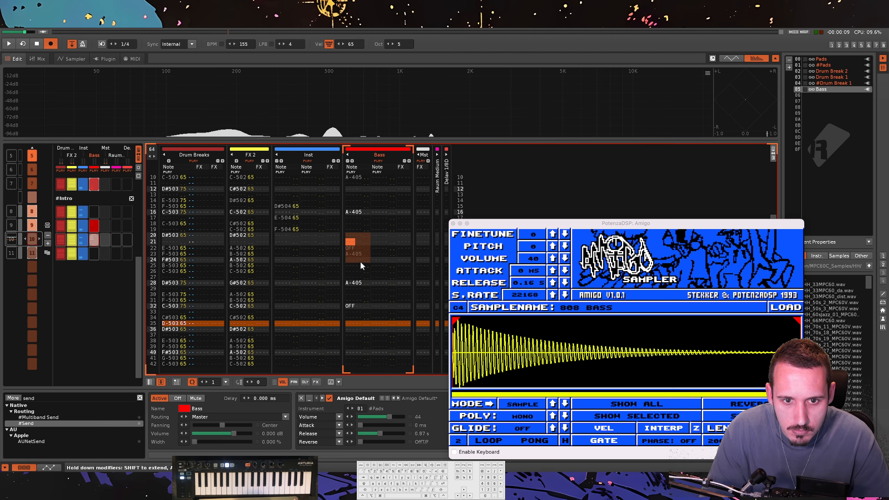
{"action": "scroll", "coordinate": [360, 262], "scroll_direction": "up", "scroll_amount": 5}
{"action": "key", "text": "space"}
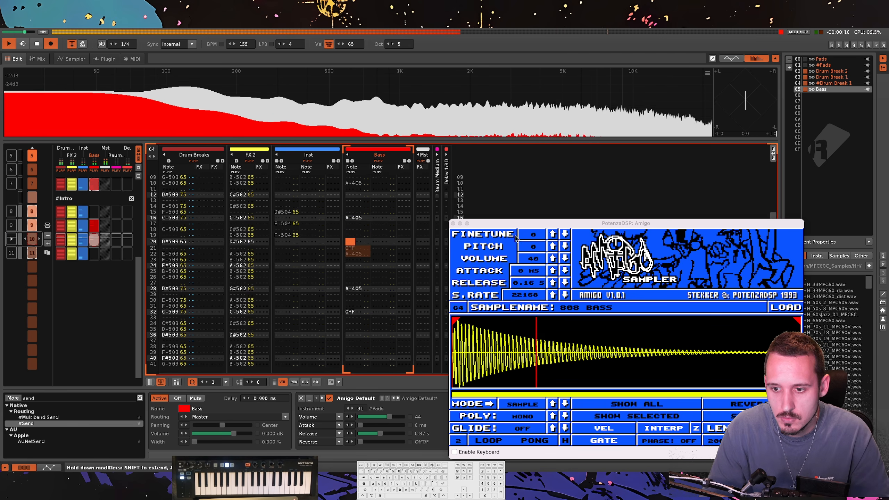
{"action": "left_click", "coordinate": [453, 223]}
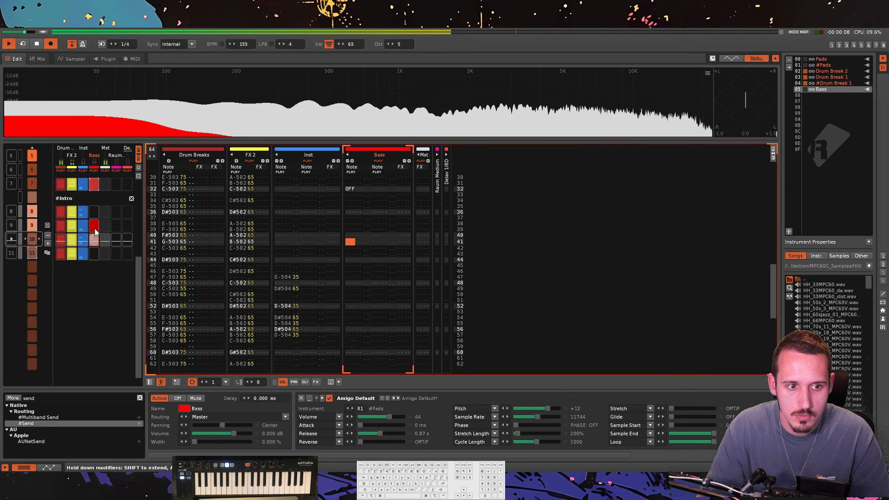
Copy the Bass block of sequence slot 10 into slots 11 and 8, and stop playback.
{"action": "left_click", "coordinate": [94, 240]}
{"action": "key", "text": "super+c"}
{"action": "left_click", "coordinate": [94, 253]}
{"action": "key", "text": "super+v"}
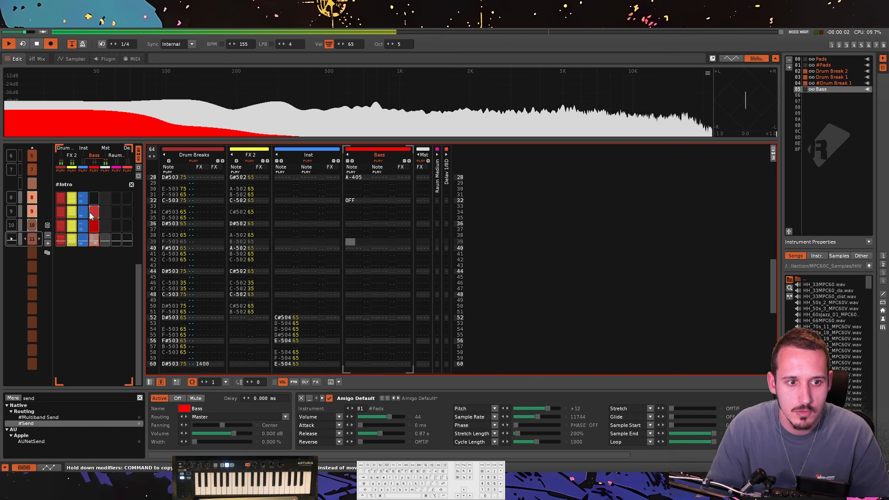
{"action": "left_click", "coordinate": [93, 200]}
{"action": "key", "text": "super+v"}
{"action": "key", "text": "space"}
Duplicate the Bass instrument and load Big 808.wav into the copy's Amigo sampler.
{"action": "left_click", "coordinate": [819, 91]}
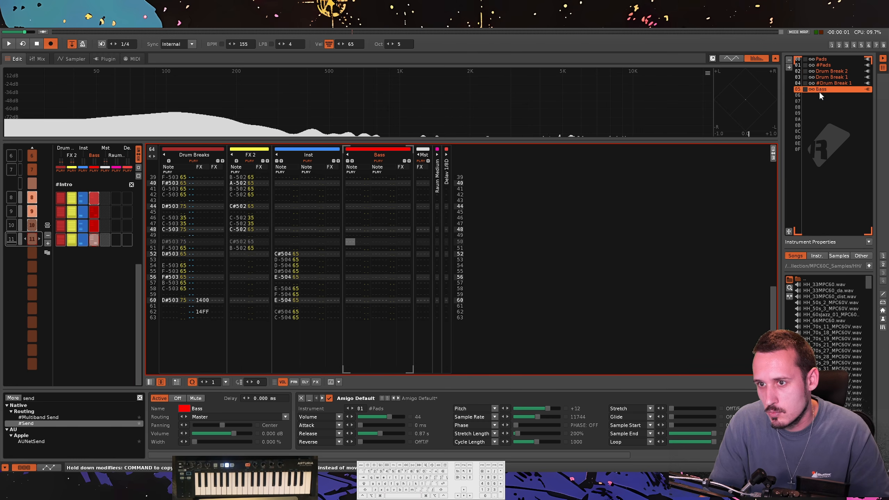
{"action": "key", "text": "super+d"}
{"action": "key", "text": "alt+super+p"}
{"action": "key", "text": "KP_0"}
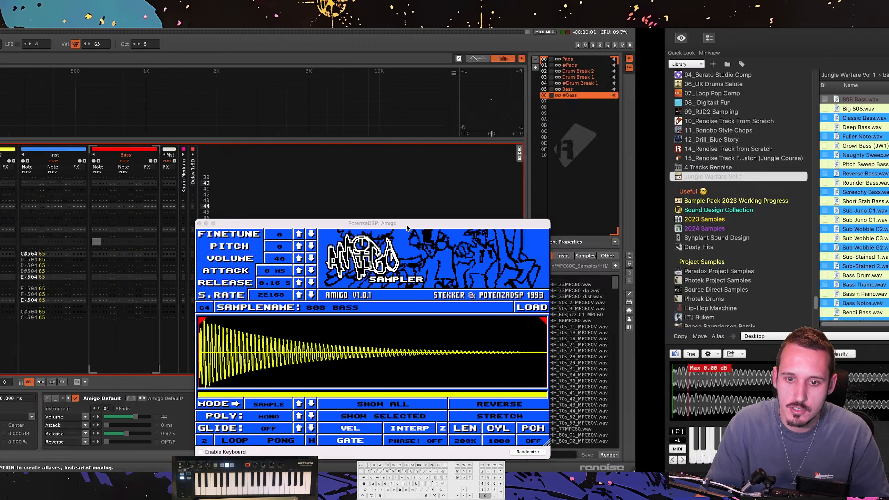
{"action": "left_click_drag", "start_coordinate": [256, 110], "coordinate": [561, 351]}
{"action": "key", "text": "ctrl+Left"}
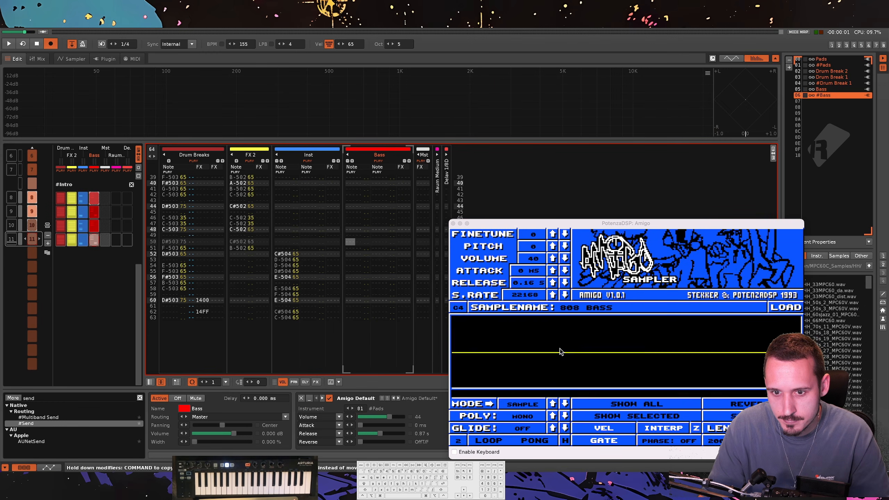
{"action": "left_click_drag", "start_coordinate": [634, 223], "coordinate": [595, 116]}
Enable looping for the Big 808 sample and place the loop start about four cycles into the waveform.
{"action": "scroll", "coordinate": [454, 262], "scroll_direction": "up", "scroll_amount": 10}
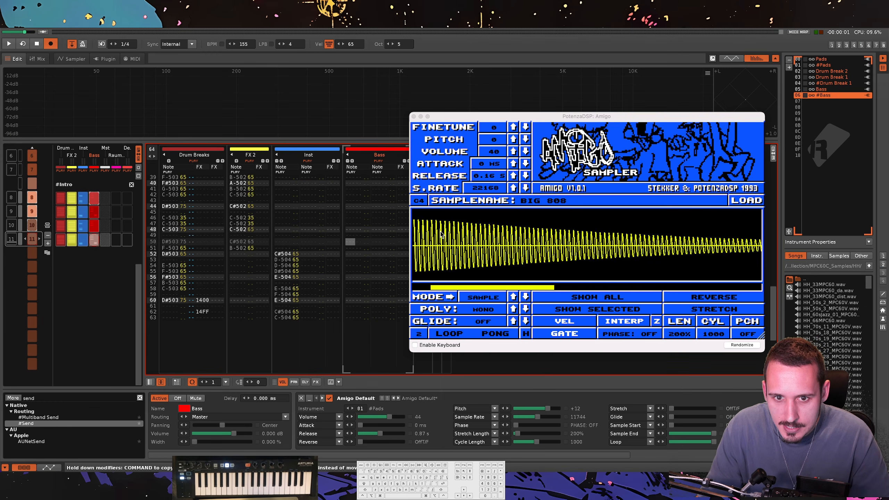
{"action": "left_click_drag", "start_coordinate": [461, 290], "coordinate": [445, 269]}
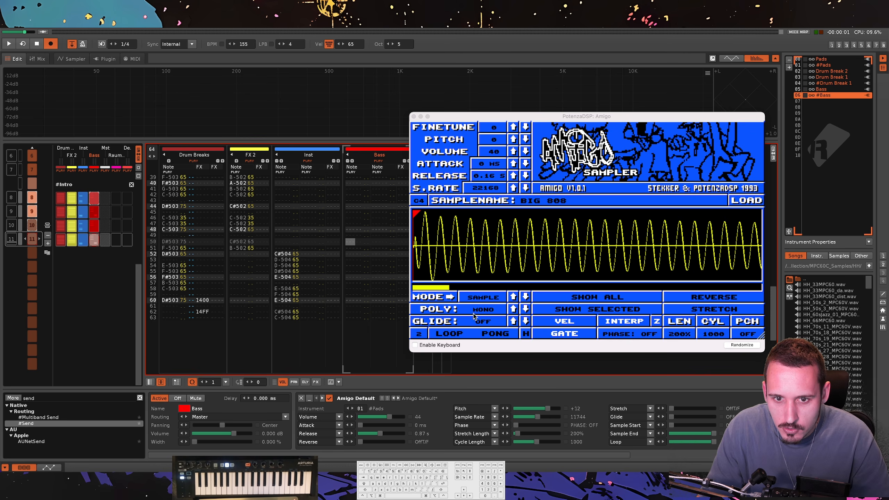
{"action": "left_click", "coordinate": [451, 335]}
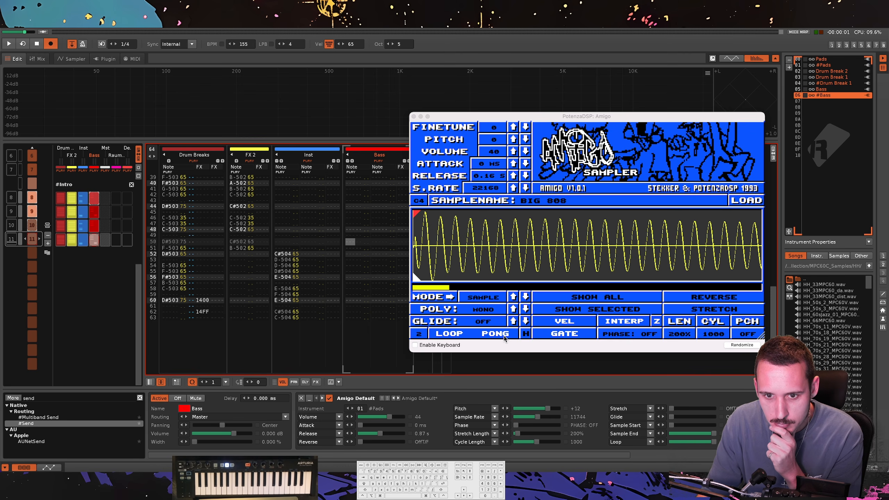
{"action": "left_click_drag", "start_coordinate": [423, 211], "coordinate": [464, 222]}
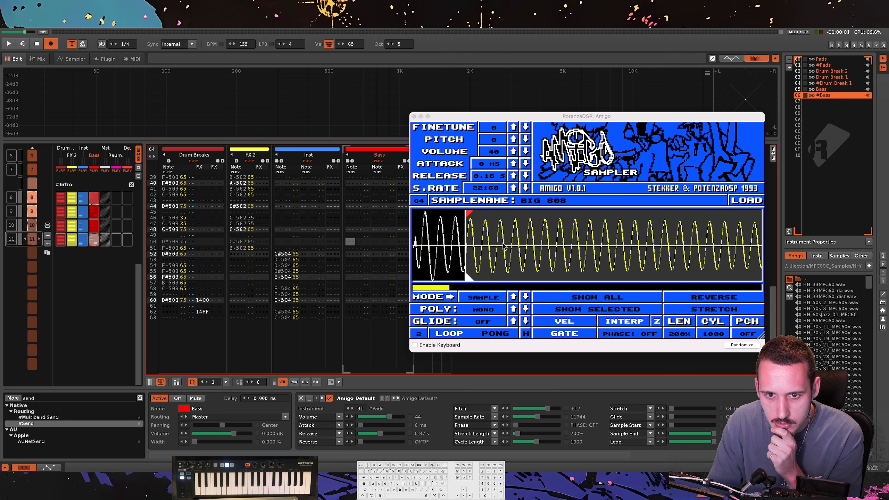
Pull the Big 808 loop end back near the sample's start and fine-tune it to a short loop of several cycles.
{"action": "scroll", "coordinate": [724, 237], "scroll_direction": "down", "scroll_amount": 10}
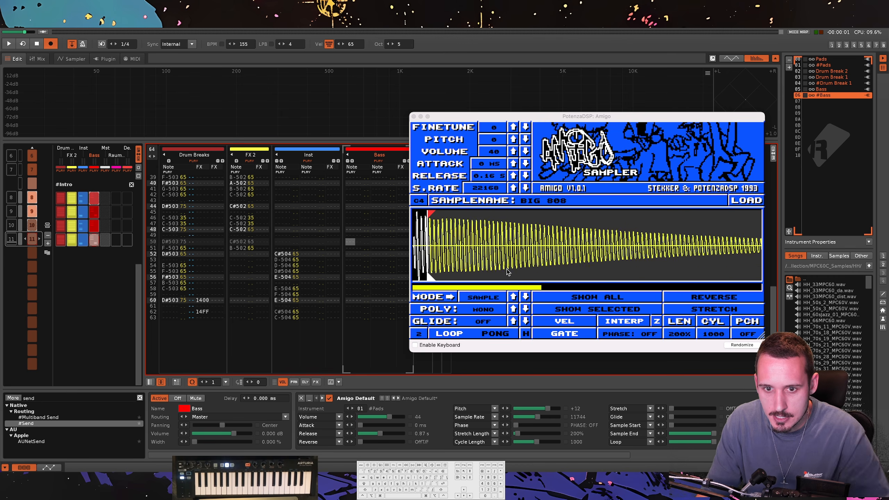
{"action": "scroll", "coordinate": [508, 273], "scroll_direction": "down", "scroll_amount": 5}
{"action": "scroll", "coordinate": [713, 253], "scroll_direction": "down", "scroll_amount": 2}
{"action": "mouse_move", "coordinate": [754, 217]}
{"action": "left_mouse_down"}
{"action": "mouse_move", "coordinate": [520, 227]}
{"action": "mouse_move", "coordinate": [416, 246]}
{"action": "left_mouse_up"}
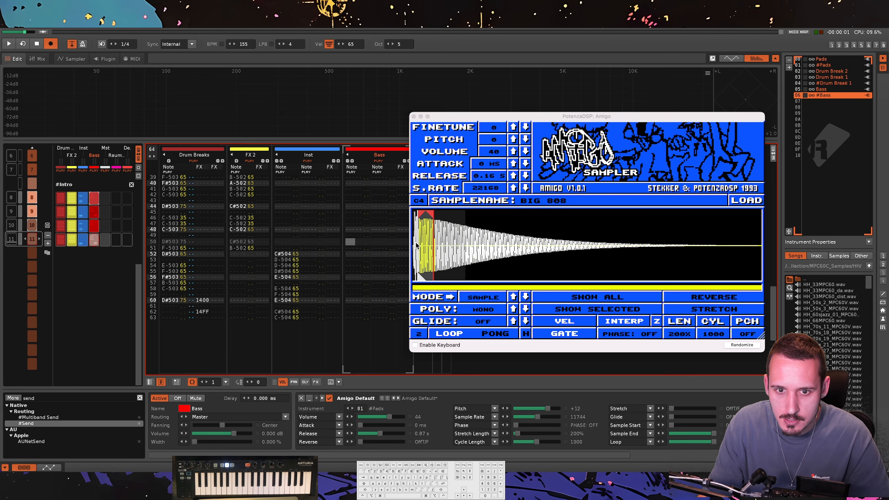
{"action": "left_click", "coordinate": [578, 308]}
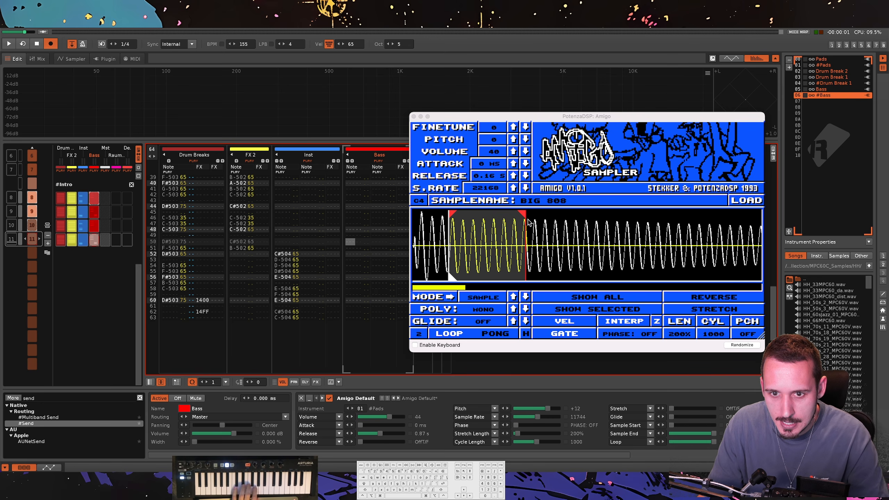
{"action": "left_click_drag", "start_coordinate": [529, 223], "coordinate": [533, 223]}
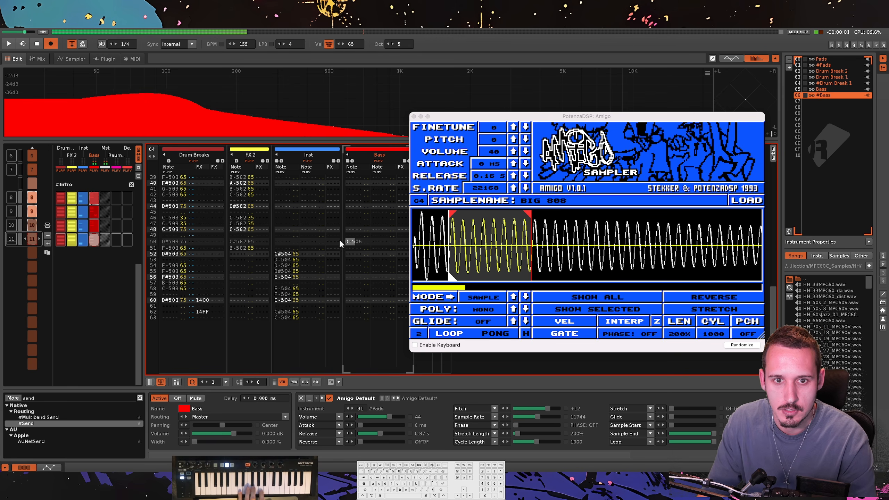
Clear the stray D-5 from line 50 of the Bass track and set Amigo's glide to 365.
{"action": "left_click", "coordinate": [357, 242]}
{"action": "key", "text": "Escape"}
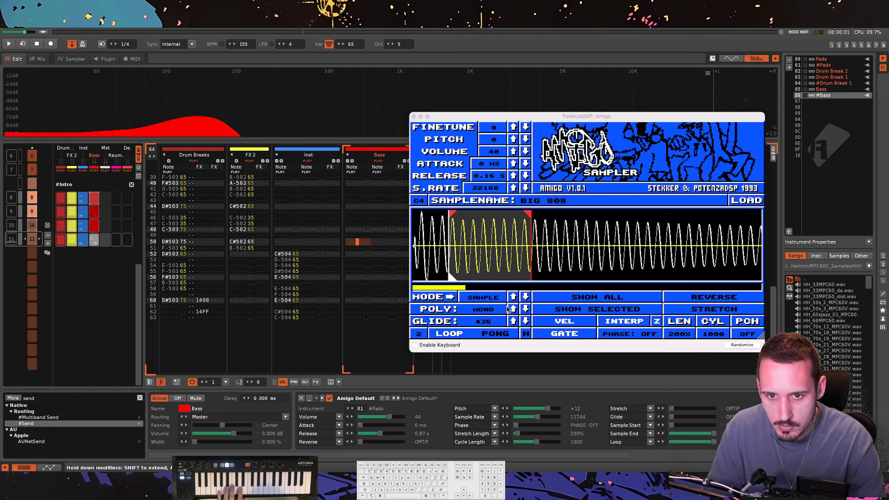
{"action": "key", "text": "F3"}
{"action": "key", "text": "F2"}
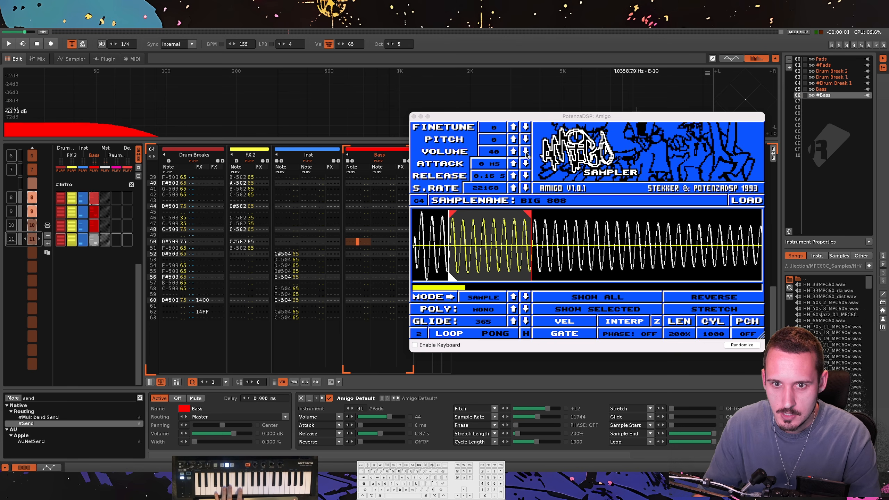
Move the Amigo window off the Bass track and play the pattern to try the gliding Big 808 alongside it.
{"action": "left_click_drag", "start_coordinate": [518, 121], "coordinate": [632, 209]}
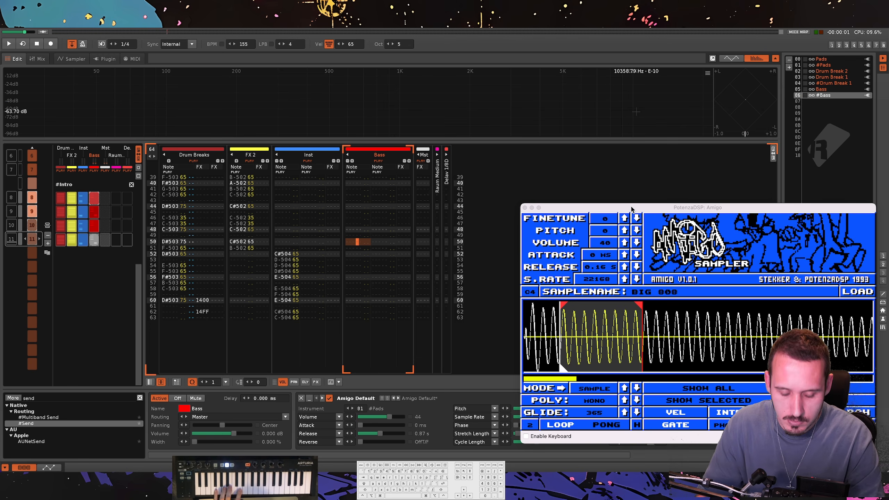
{"action": "key", "text": "space"}
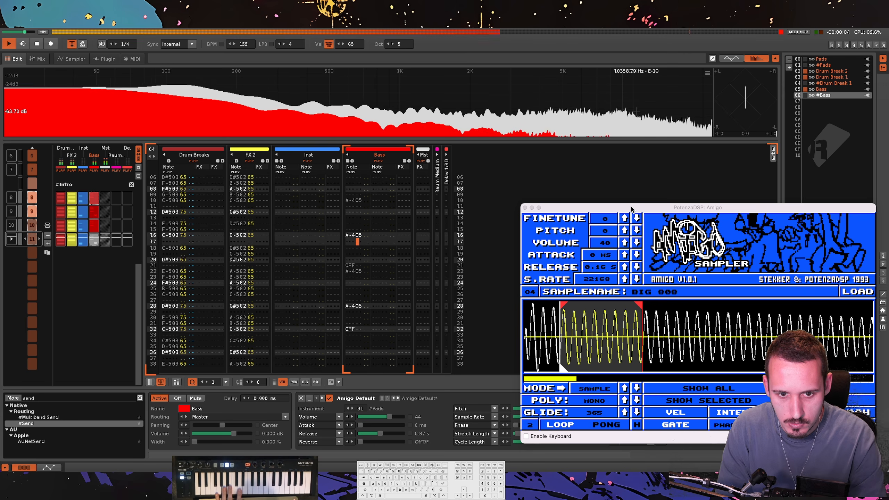
{"action": "key", "text": "space"}
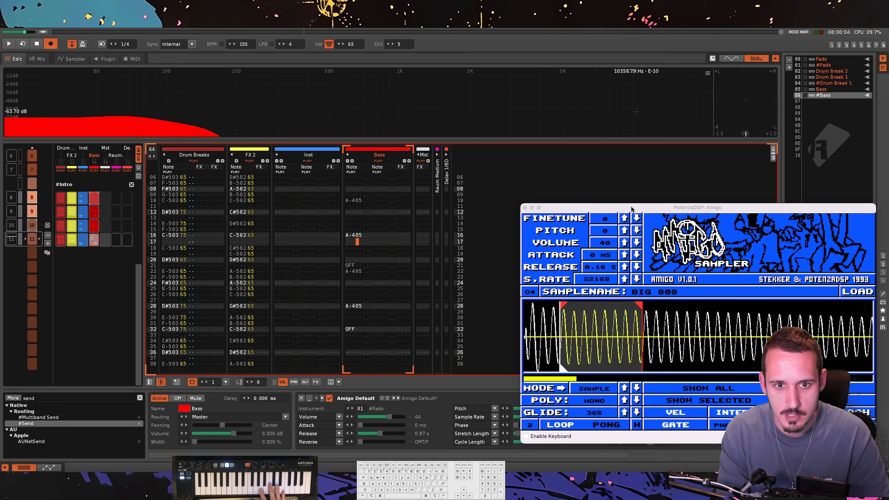
Play the Bass line of sequence slot 9, select the Bass block in slot 11 and stop playback.
{"action": "key", "text": "space"}
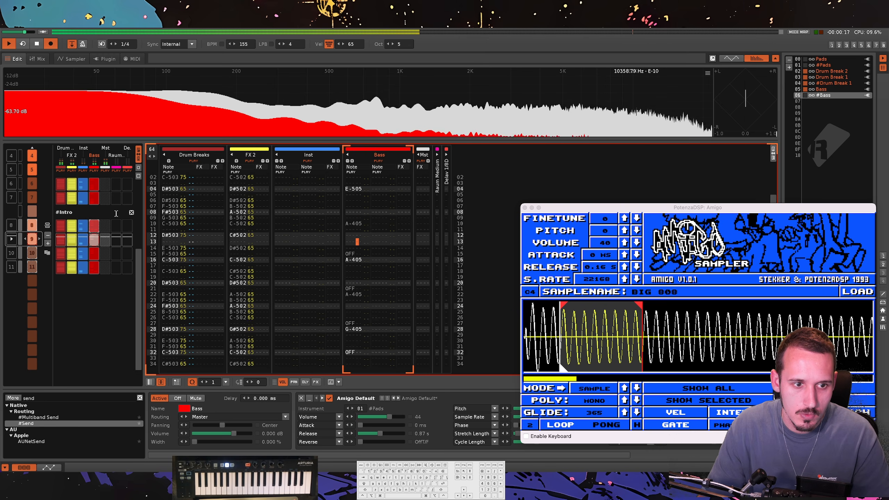
{"action": "left_click", "coordinate": [95, 267]}
{"action": "key", "text": "space"}
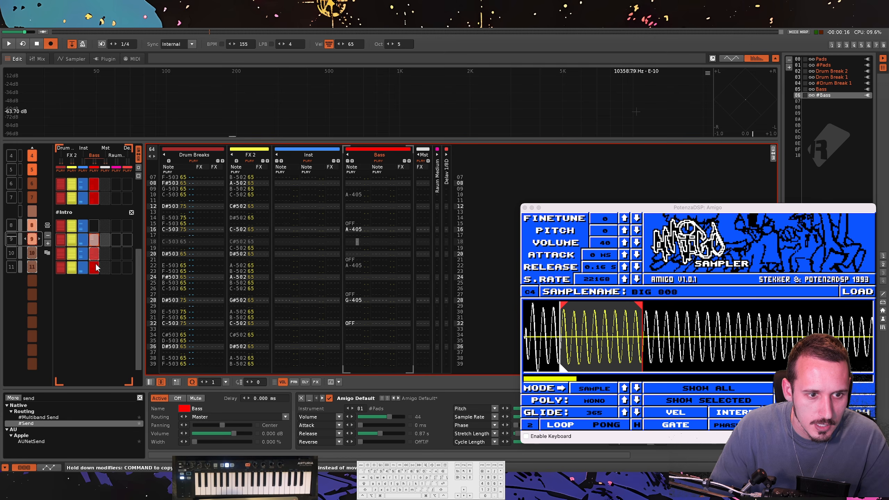
Play the song from pattern 8 to hear the bass in context, and close the Amigo sampler window.
{"action": "left_click_drag", "start_coordinate": [94, 230], "coordinate": [94, 229]}
{"action": "key", "text": "space"}
{"action": "left_click", "coordinate": [11, 225]}
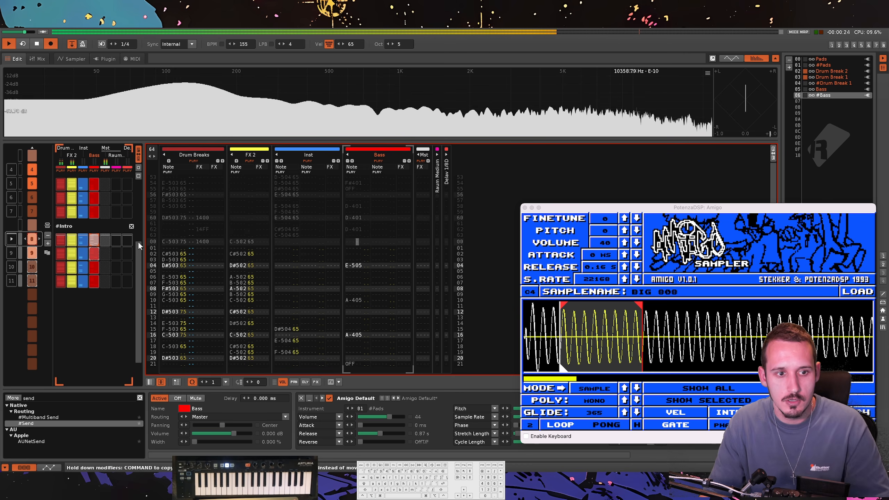
{"action": "left_click", "coordinate": [525, 208]}
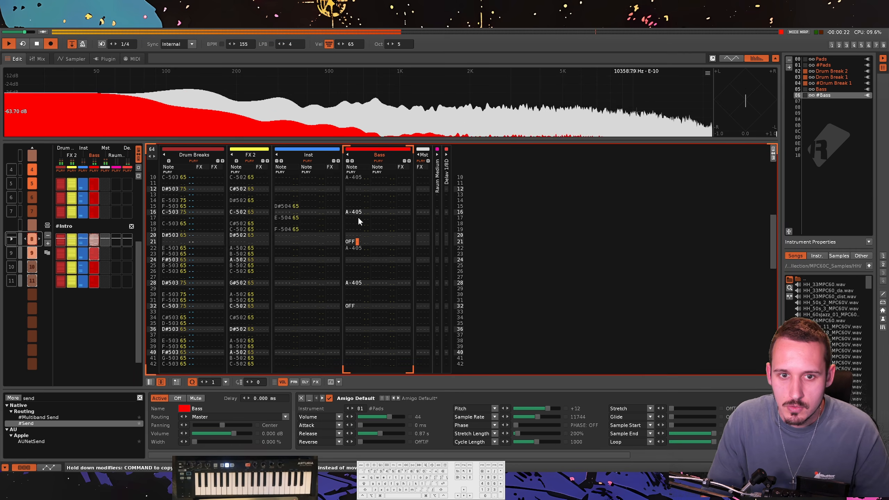
Find FabFilter's FF Saturn in the effects list and add it to the Bass track directly after Amigo.
{"action": "left_click", "coordinate": [844, 100]}
{"action": "left_click", "coordinate": [843, 106]}
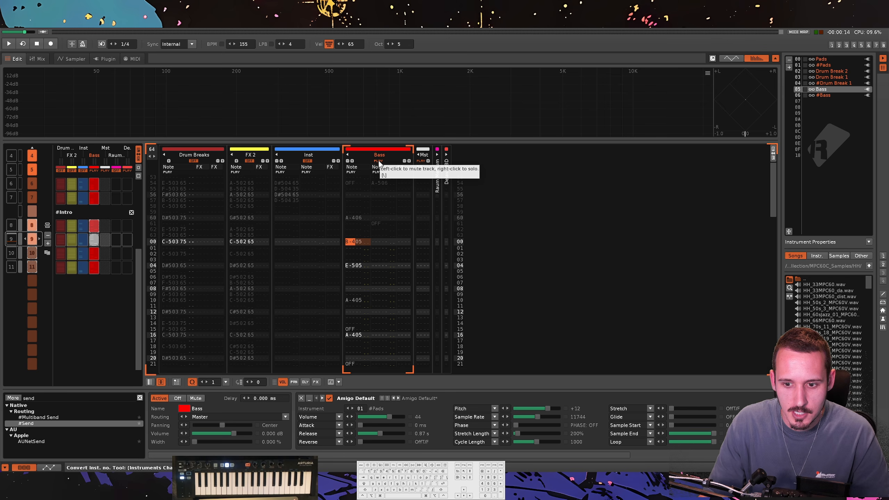
{"action": "left_click", "coordinate": [310, 398]}
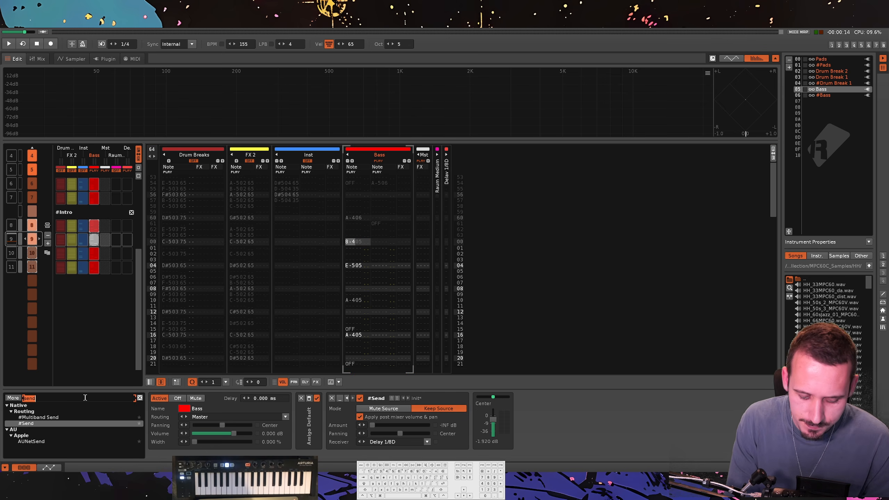
{"action": "type", "text": "saut"}
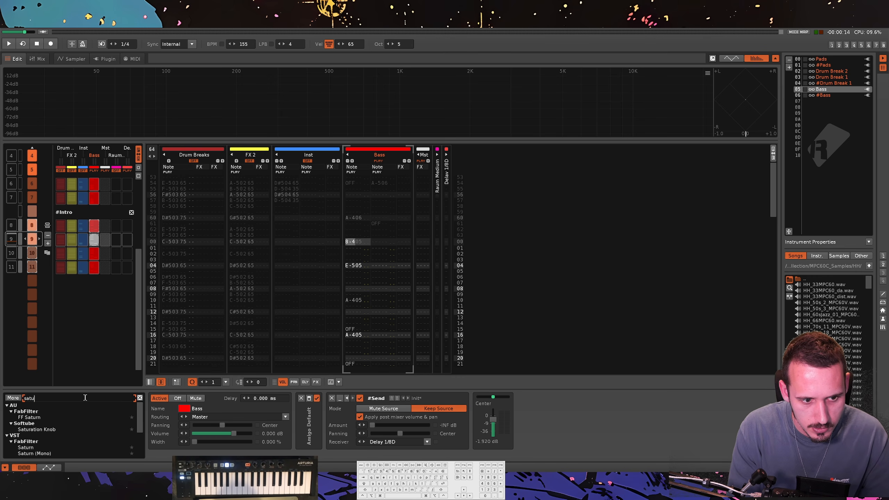
{"action": "double_click", "coordinate": [40, 416]}
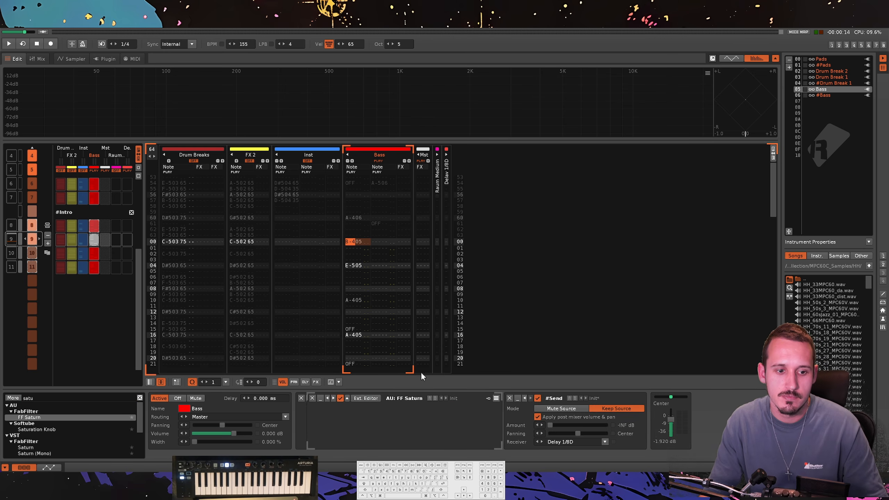
Raise the Warm Tape band's drive slightly in Saturn while the soloed bass plays, and close the plugin window.
{"action": "left_click_drag", "start_coordinate": [410, 63], "coordinate": [569, 108]}
{"action": "key", "text": "space"}
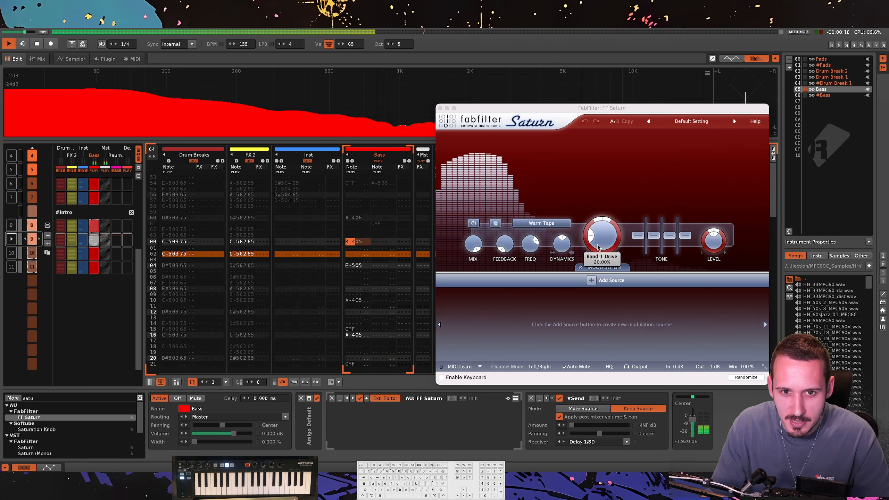
{"action": "left_click_drag", "start_coordinate": [599, 231], "coordinate": [601, 231]}
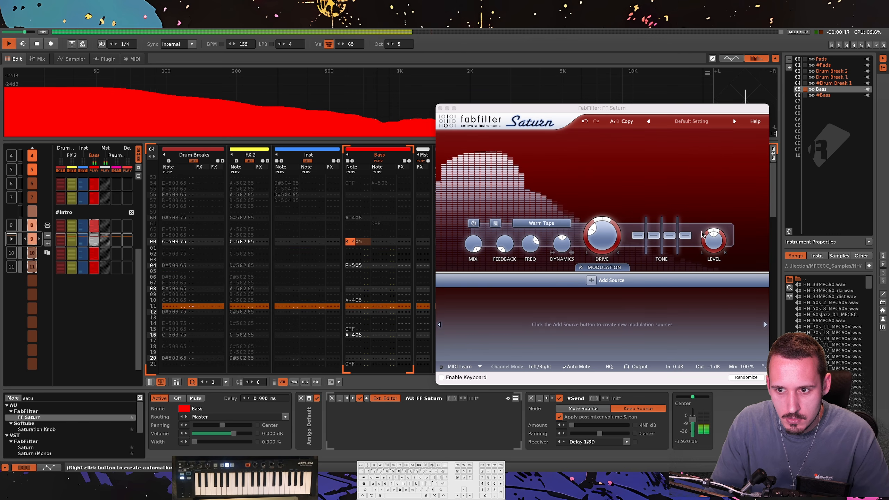
{"action": "left_click", "coordinate": [440, 108]}
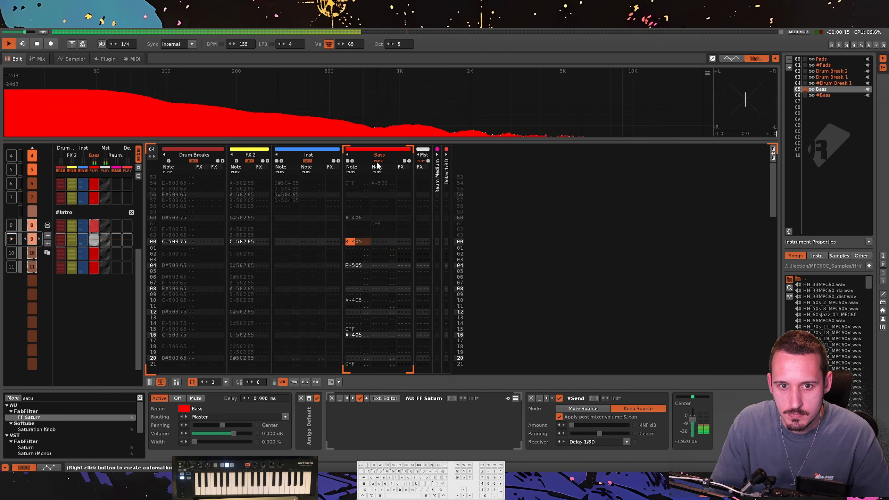
Unsolo the Bass track and copy the bass blocks of patterns 8 and 9 to patterns 10 and 11.
{"action": "right_click", "coordinate": [377, 160]}
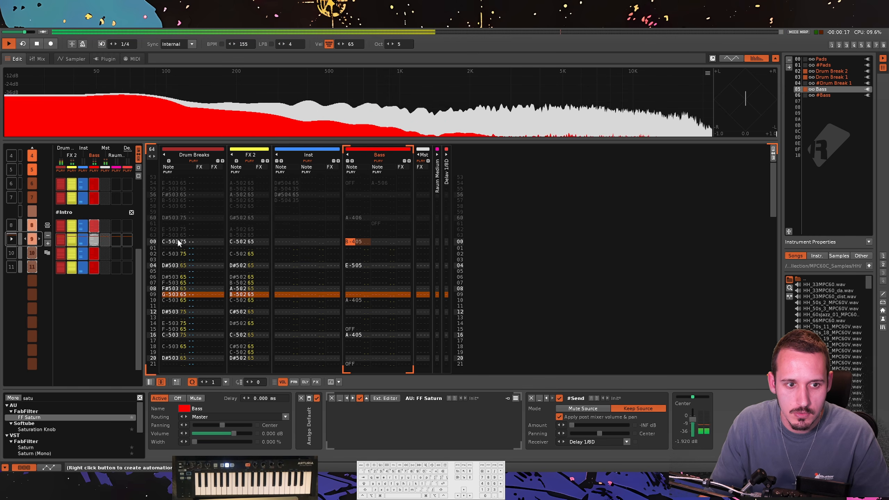
{"action": "left_click", "coordinate": [97, 228]}
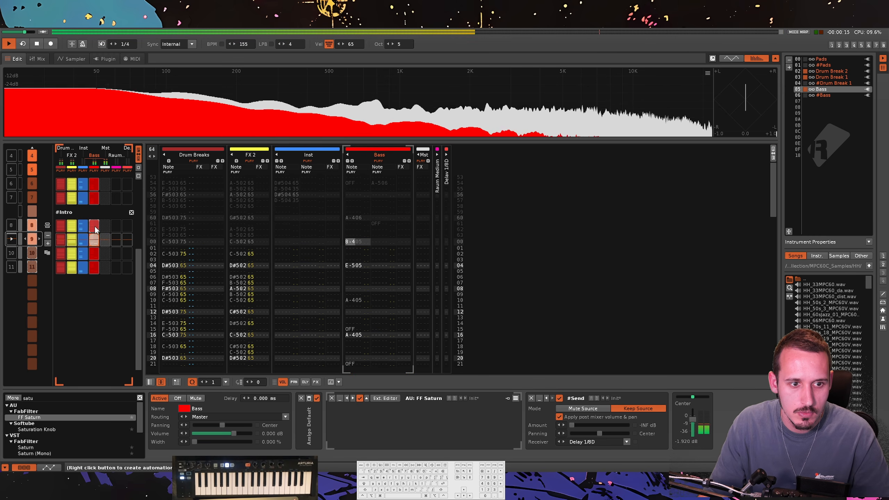
{"action": "left_click_drag", "start_coordinate": [95, 237], "coordinate": [97, 277]}
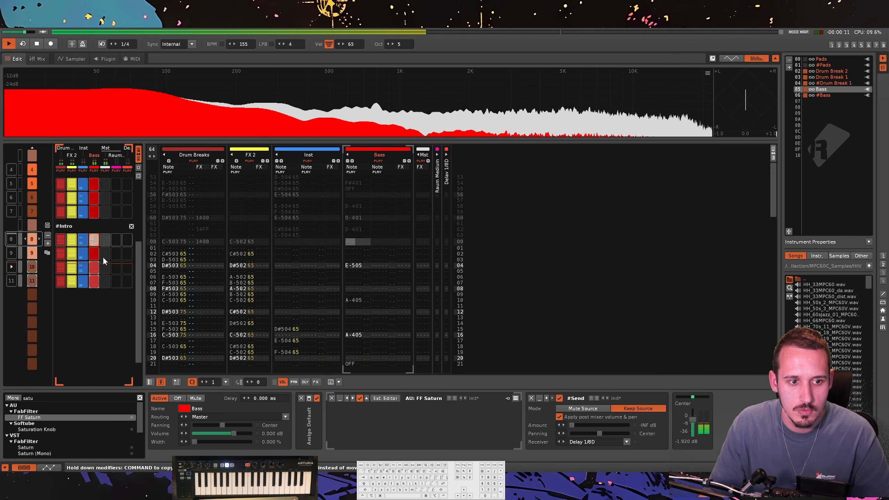
{"action": "left_click", "coordinate": [286, 242]}
{"action": "left_click", "coordinate": [287, 242]}
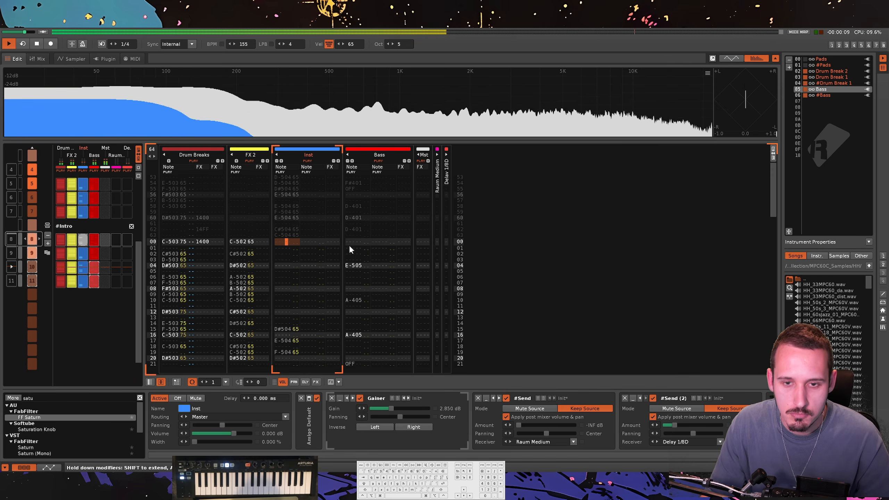
{"action": "left_click", "coordinate": [840, 93]}
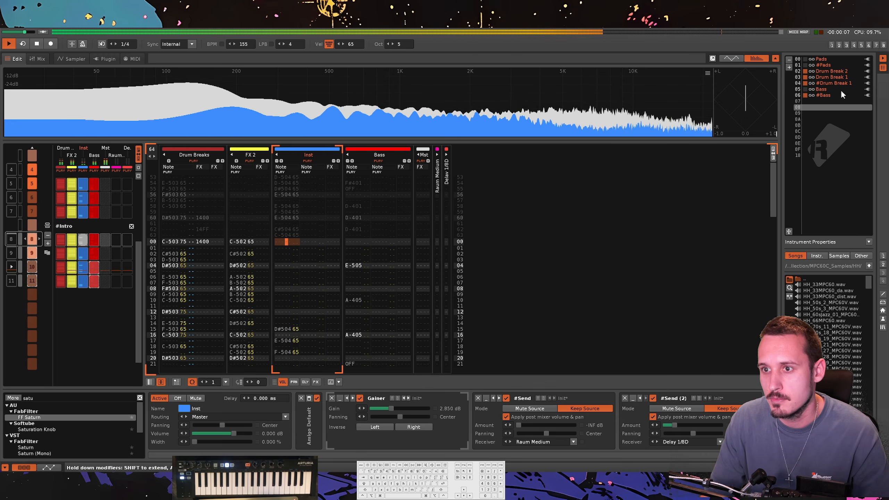
{"action": "left_click_drag", "start_coordinate": [838, 83], "coordinate": [837, 113]}
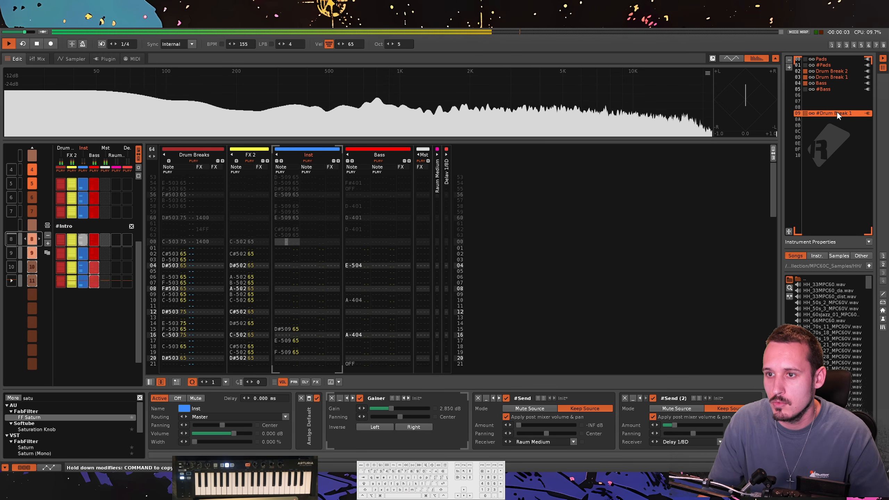
{"action": "key", "text": "super+z"}
Copy the #Bass instrument to slot 09 and rename the copy "Extra".
{"action": "left_click_drag", "start_coordinate": [828, 95], "coordinate": [827, 114]}
{"action": "double_click", "coordinate": [834, 114]}
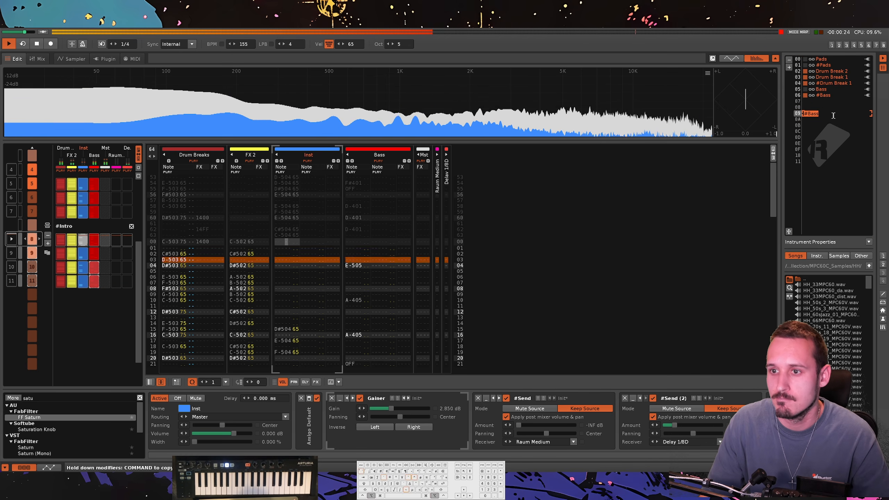
{"action": "type", "text": "Extra"}
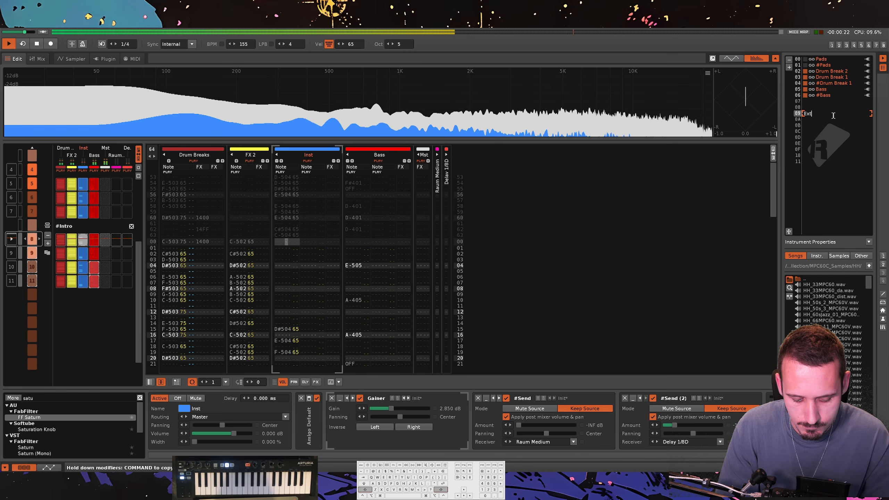
{"action": "key", "text": "Return"}
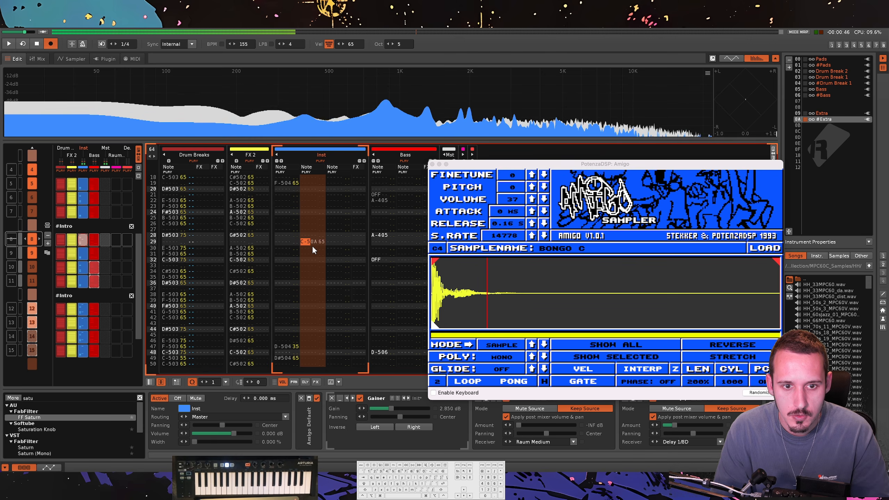
Fill lines 30 to 33 of the Inst track's second note column in pattern 8 with C-5 bongo notes from #Extra.
{"action": "key", "text": "z"}
{"action": "key", "text": "space"}
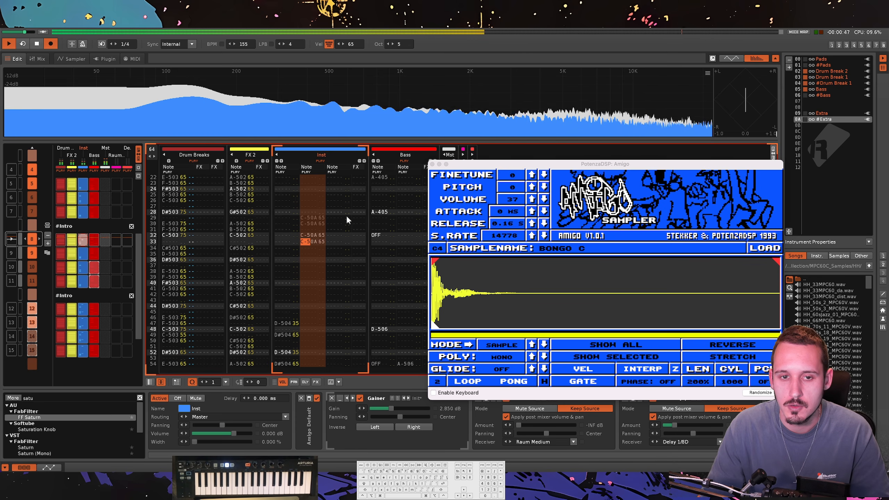
{"action": "left_click", "coordinate": [321, 218]}
{"action": "left_click", "coordinate": [313, 258]}
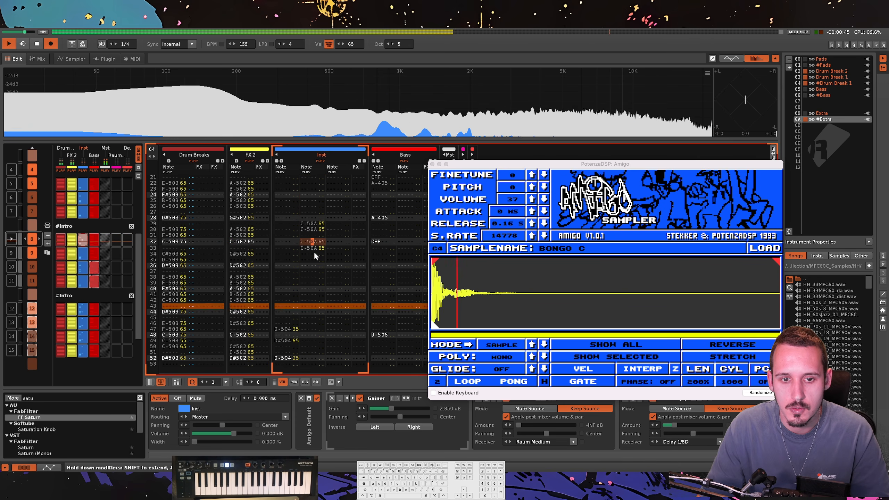
{"action": "left_click", "coordinate": [307, 235]}
{"action": "key", "text": "z"}
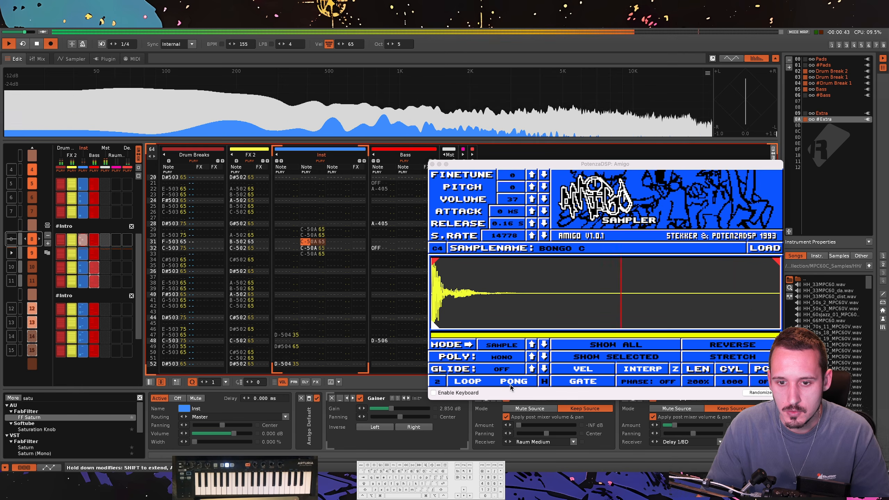
Set the volume of the bongo note on line 29 to 35.
{"action": "left_click", "coordinate": [321, 231]}
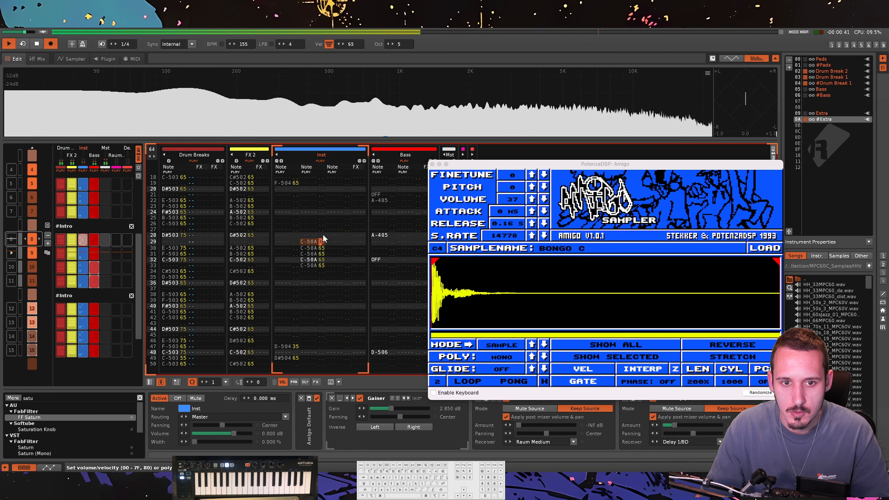
{"action": "type", "text": "3"}
{"action": "left_click", "coordinate": [321, 254]}
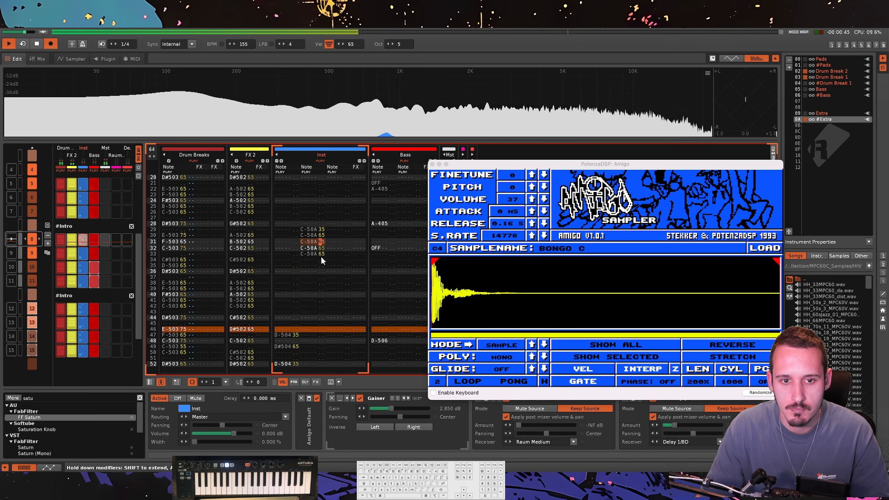
Copy the five bongo notes on lines 29 to 33 of pattern 8 to the same lines in pattern 9.
{"action": "left_click_drag", "start_coordinate": [304, 230], "coordinate": [323, 262]}
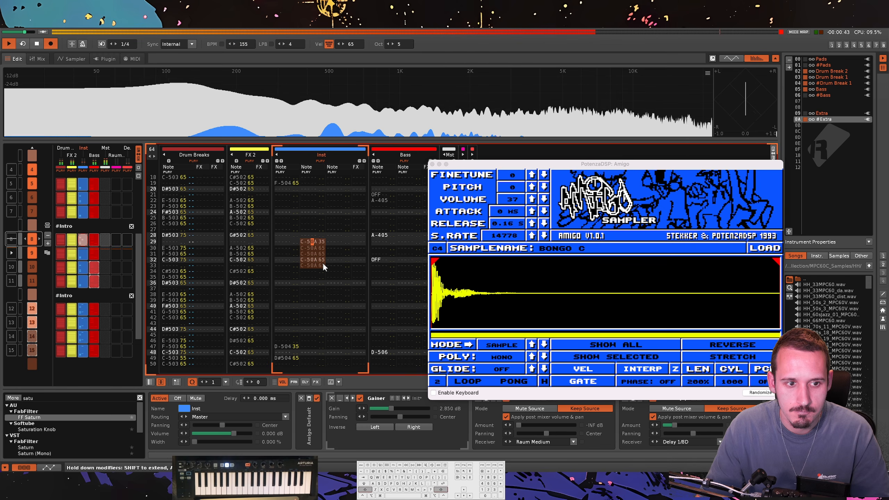
{"action": "key", "text": "super+c"}
{"action": "key", "text": "Page_Down"}
{"action": "key", "text": "super+v"}
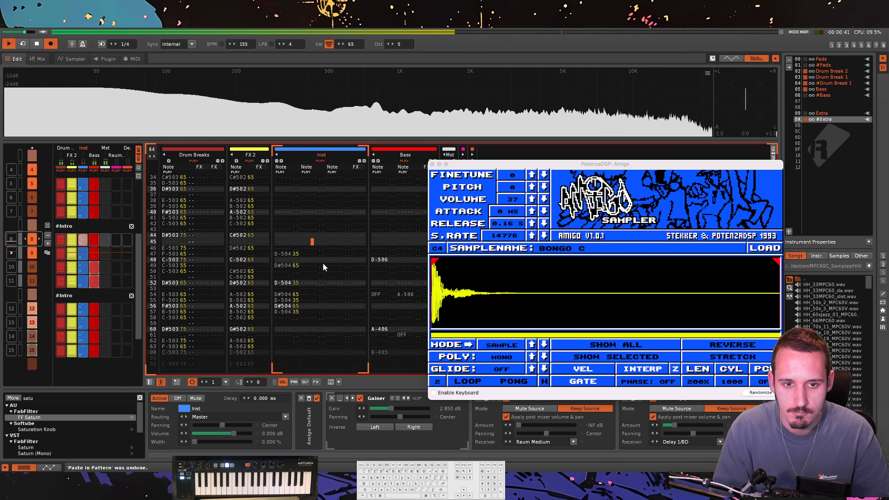
{"action": "key", "text": "space"}
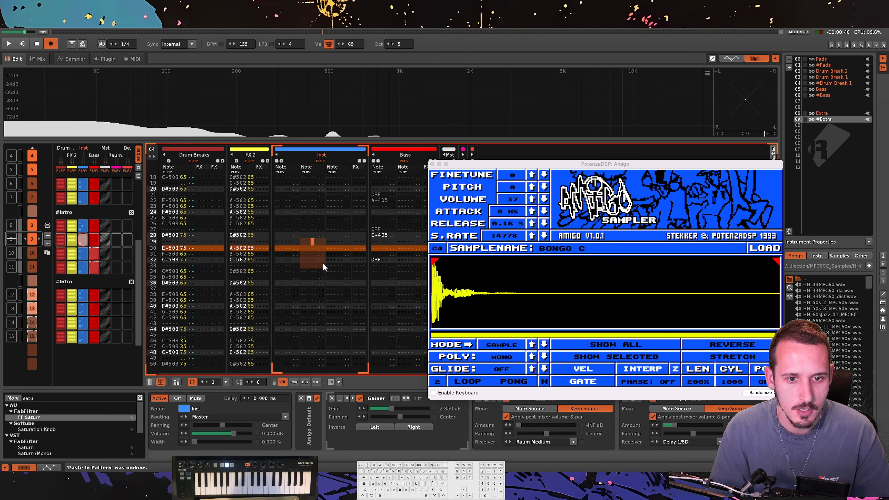
{"action": "key", "text": "super+v"}
Transpose pattern 9's bongo notes on lines 30 to 33 down to B-4, A#4, A-4 and A-4, and play the pattern.
{"action": "key", "text": "Right"}
{"action": "key", "text": "Right"}
{"action": "key", "text": "Down"}
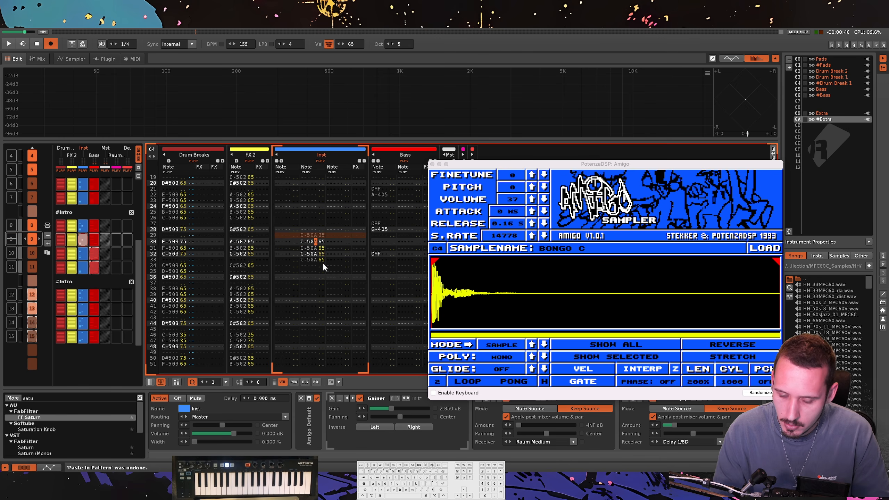
{"action": "key", "text": "Right"}
{"action": "key", "text": "Down"}
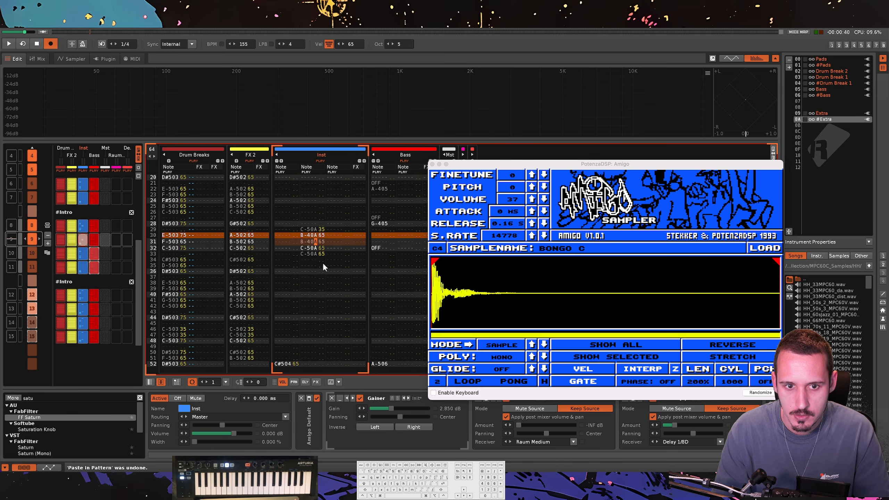
{"action": "key", "text": "alt+F1"}
{"action": "key", "text": "Down"}
{"action": "key", "text": "alt+F1"}
{"action": "key", "text": "alt+F1"}
{"action": "key", "text": "alt+F1"}
{"action": "key", "text": "Down"}
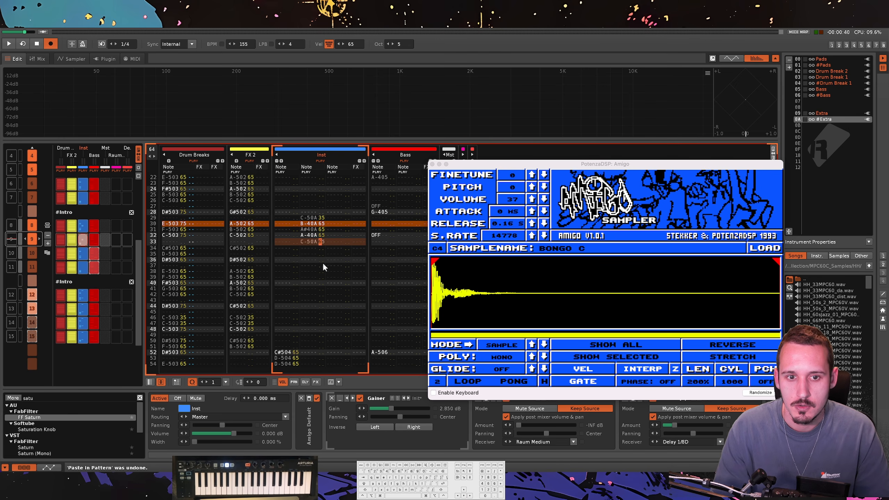
{"action": "key", "text": "alt+F1"}
{"action": "key", "text": "Shift_R"}
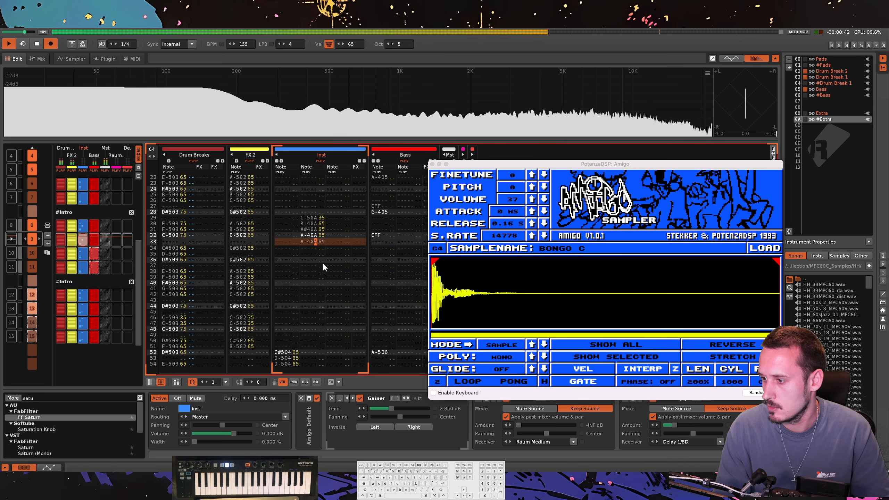
Enter a note-off on line 34, directly after the descending bongo run in pattern 9.
{"action": "key", "text": "shift+Up"}
{"action": "key", "text": "shift+Up"}
{"action": "key", "text": "shift+Up"}
{"action": "key", "text": "shift+Left"}
{"action": "key", "text": "shift+Left"}
{"action": "key", "text": "shift+Up"}
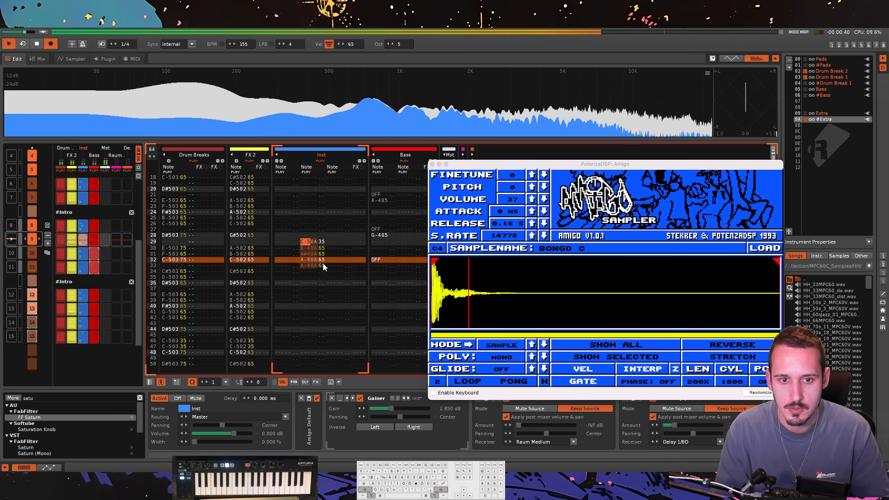
{"action": "key", "text": "Down"}
{"action": "key", "text": "Down"}
{"action": "key", "text": "Down"}
{"action": "key", "text": "Down"}
{"action": "key", "text": "Down"}
{"action": "key", "text": "a"}
Copy the A-4 bongo note from line 33 to line 36 in the third note column and to lines 38 to 48 in the second.
{"action": "key", "text": "Up"}
{"action": "key", "text": "super+c"}
{"action": "key", "text": "Down"}
{"action": "key", "text": "Down"}
{"action": "key", "text": "Down"}
{"action": "key", "text": "super+v"}
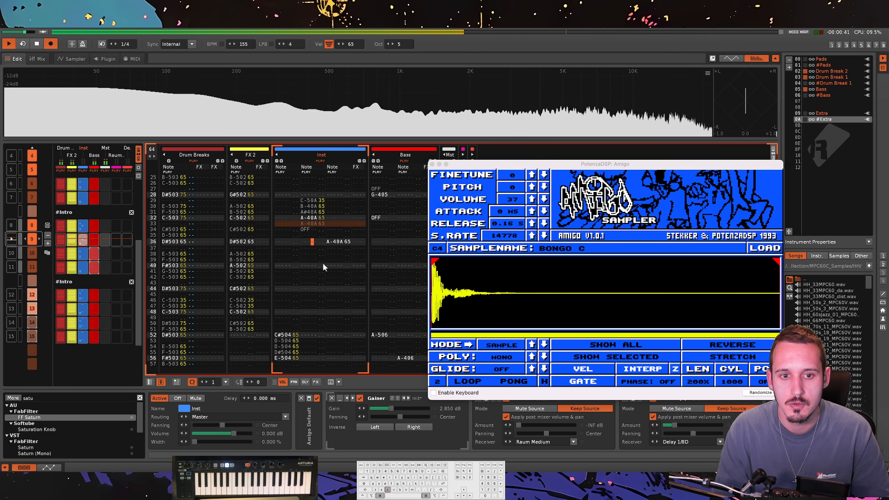
{"action": "key", "text": "Left"}
{"action": "key", "text": "Left"}
{"action": "key", "text": "Down"}
{"action": "key", "text": "Down"}
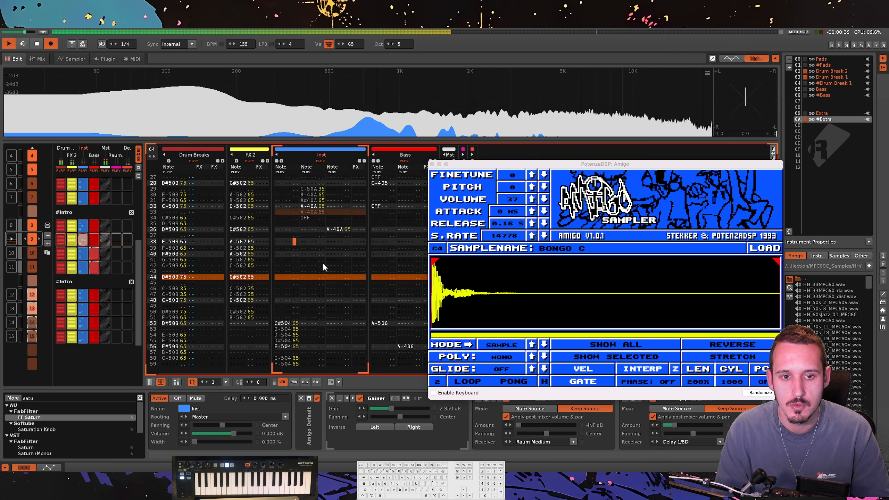
{"action": "key", "text": "super+v"}
{"action": "key", "text": "Down"}
{"action": "key", "text": "super+v"}
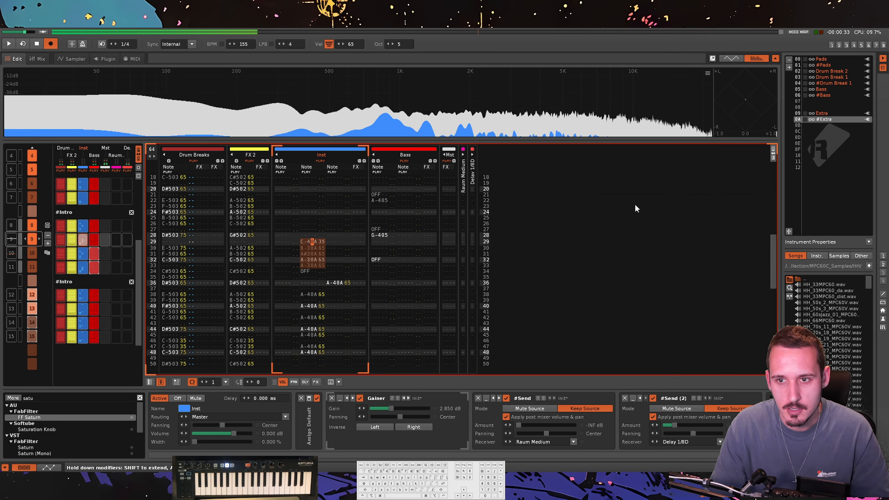
Flip the order of the bongo notes on lines 29 to 33 of pattern 9 and play the pattern.
{"action": "left_click", "coordinate": [771, 156]}
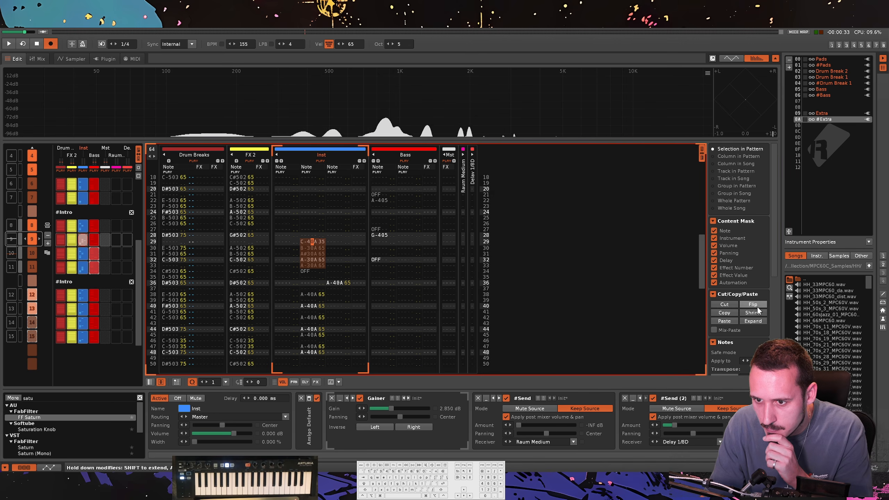
{"action": "key", "text": "space"}
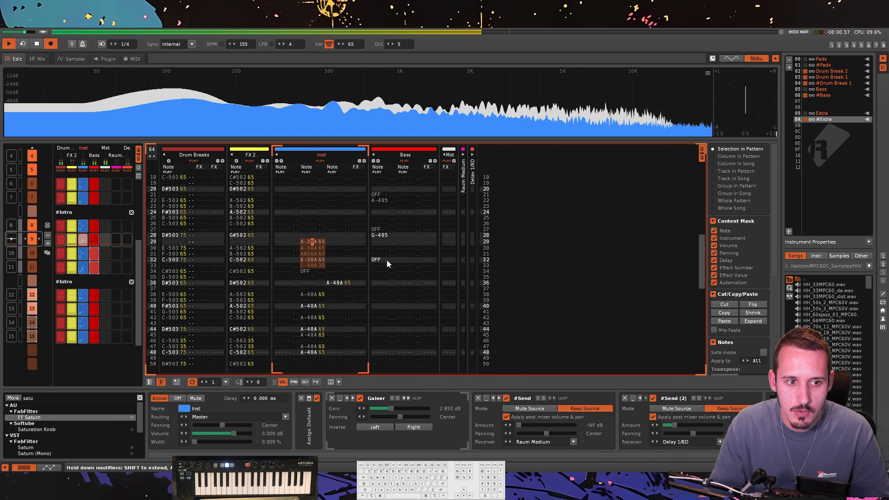
Transpose the bongo notes on lines 29 to 33 of pattern 10 down to G#4, G-4 and three F#4, and play them.
{"action": "key", "text": "super+b"}
{"action": "key", "text": "super+b"}
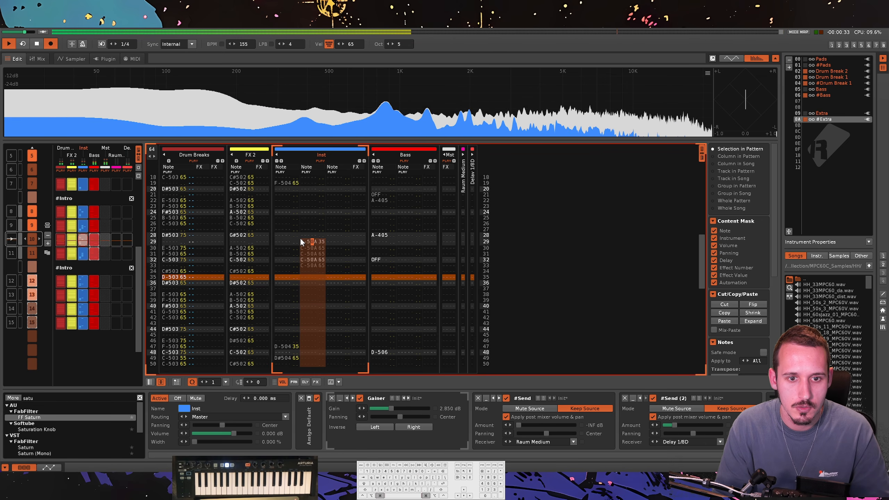
{"action": "key", "text": "super+F1"}
{"action": "key", "text": "super+F1"}
{"action": "key", "text": "super+F1"}
{"action": "key", "text": "super+F1"}
{"action": "key", "text": "super+F1"}
{"action": "key", "text": "super+F1"}
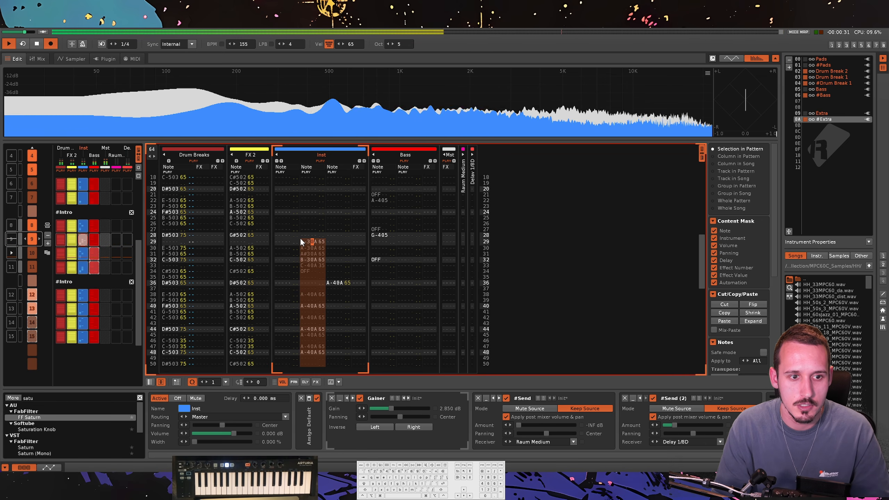
{"action": "key", "text": "space"}
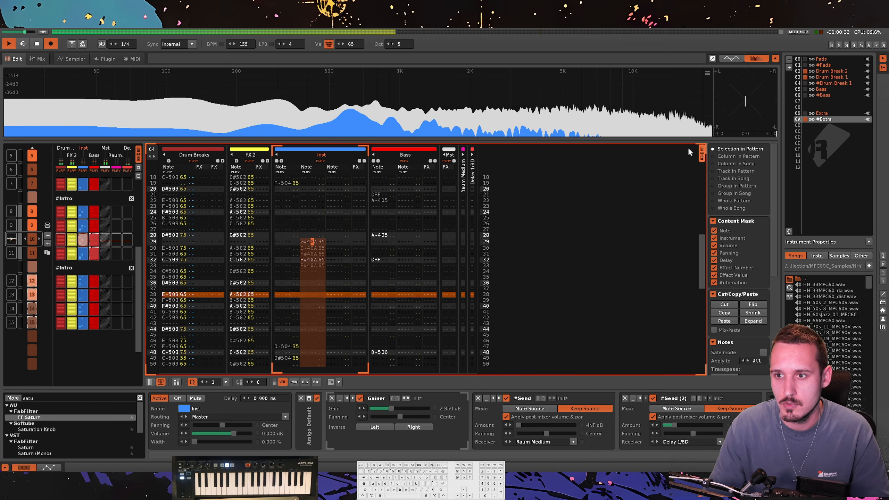
{"action": "key", "text": "space"}
{"action": "key", "text": "space"}
{"action": "key", "text": "space"}
Copy the G#4 bongo note from line 29 over the notes on lines 30 to 33 and play the pattern.
{"action": "left_click", "coordinate": [311, 242]}
{"action": "key", "text": "super+c"}
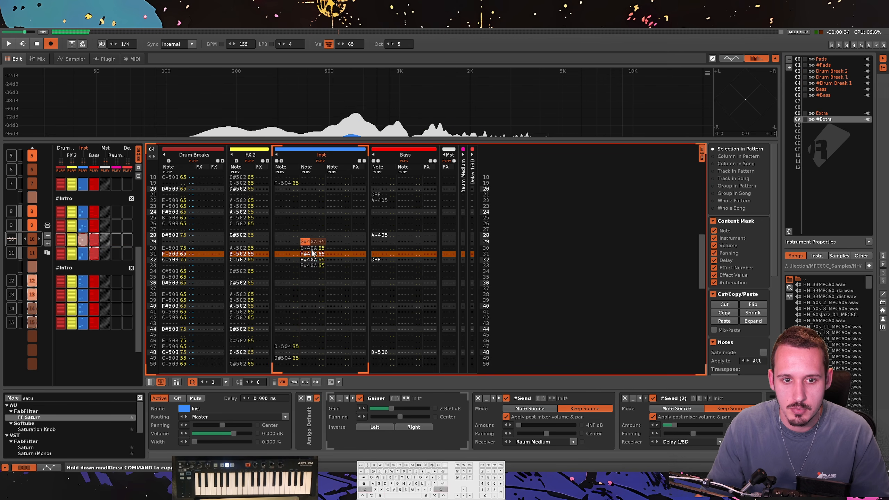
{"action": "left_click", "coordinate": [310, 249]}
{"action": "key", "text": "super+v"}
{"action": "left_click", "coordinate": [310, 248]}
{"action": "key", "text": "super+v"}
{"action": "left_click", "coordinate": [311, 249]}
{"action": "key", "text": "super+v"}
{"action": "left_click", "coordinate": [310, 247]}
{"action": "key", "text": "super+v"}
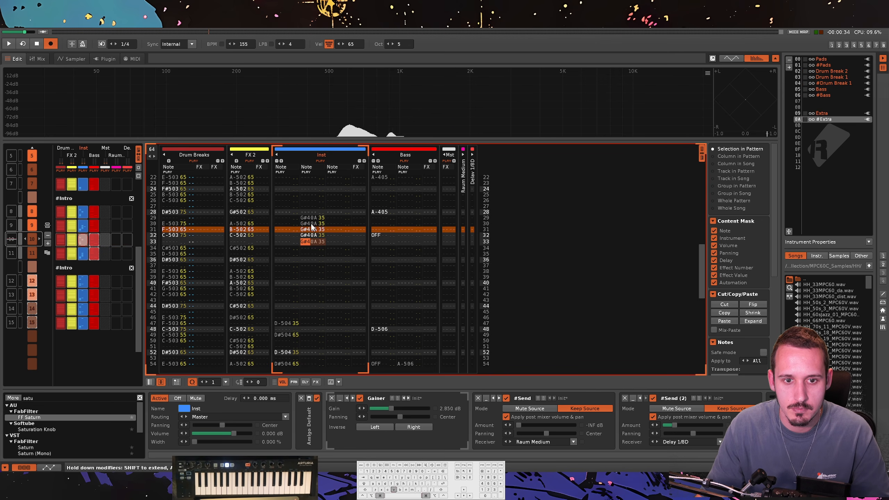
{"action": "scroll", "coordinate": [311, 224], "scroll_direction": "up", "scroll_amount": 6}
{"action": "key", "text": "space"}
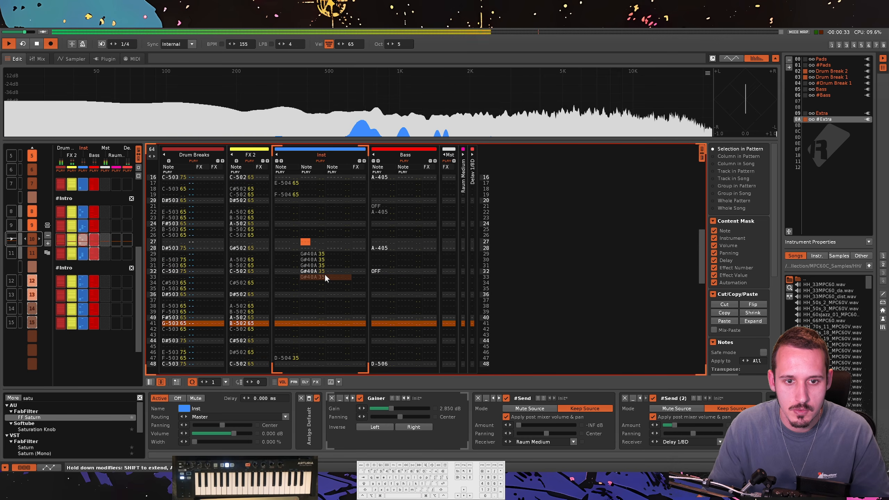
Undo the last bongo note paste on line 33.
{"action": "left_click", "coordinate": [319, 278], "text": "shift"}
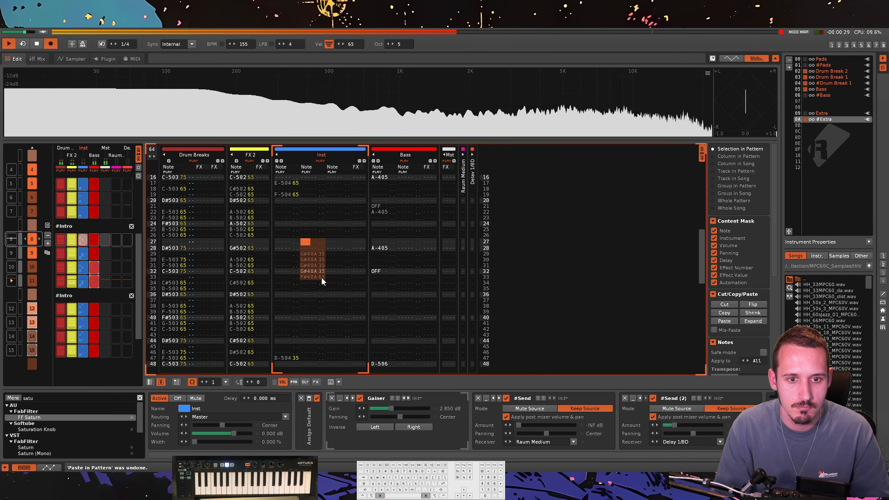
{"action": "key", "text": "super+Down"}
{"action": "key", "text": "super+v"}
{"action": "key", "text": "super+Up"}
Set the volume of the bongo notes to 45 on line 29 and 55 on line 31.
{"action": "key", "text": "Down"}
{"action": "key", "text": "Down"}
{"action": "key", "text": "Right"}
{"action": "key", "text": "Right"}
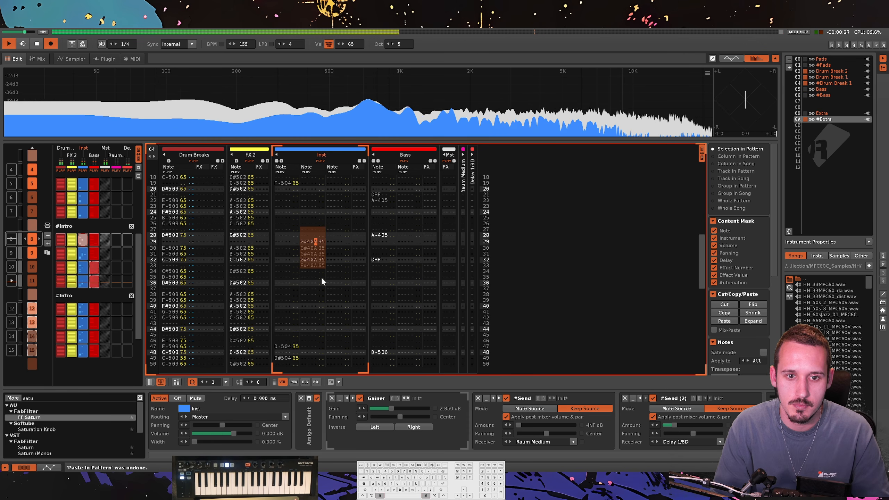
{"action": "key", "text": "Right"}
{"action": "type", "text": "4"}
{"action": "key", "text": "Down"}
{"action": "key", "text": "Down"}
{"action": "type", "text": "5"}
{"action": "key", "text": "Down"}
{"action": "key", "text": "Down"}
{"action": "key", "text": "Up"}
{"action": "key", "text": "Up"}
{"action": "key", "text": "Up"}
{"action": "key", "text": "Up"}
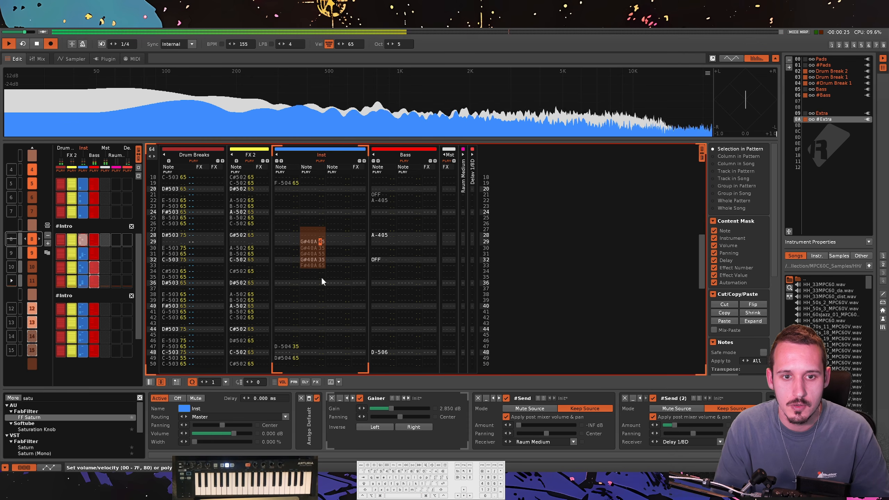
Copy the G#4 bongo note from line 32 to line 33 and set the volume of line 33 to 65.
{"action": "key", "text": "super+z"}
{"action": "key", "text": "super+z"}
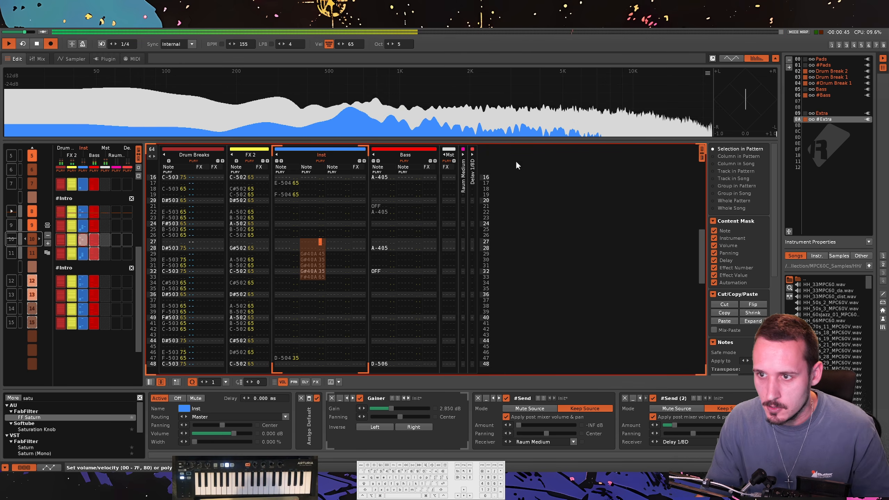
{"action": "scroll", "coordinate": [82, 239], "scroll_direction": "up", "scroll_amount": 2}
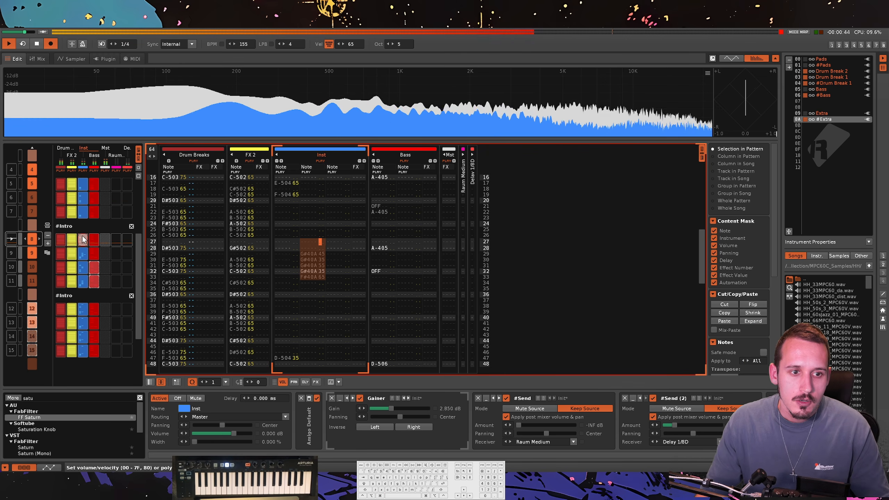
{"action": "left_click", "coordinate": [308, 272]}
{"action": "left_click", "coordinate": [311, 248]}
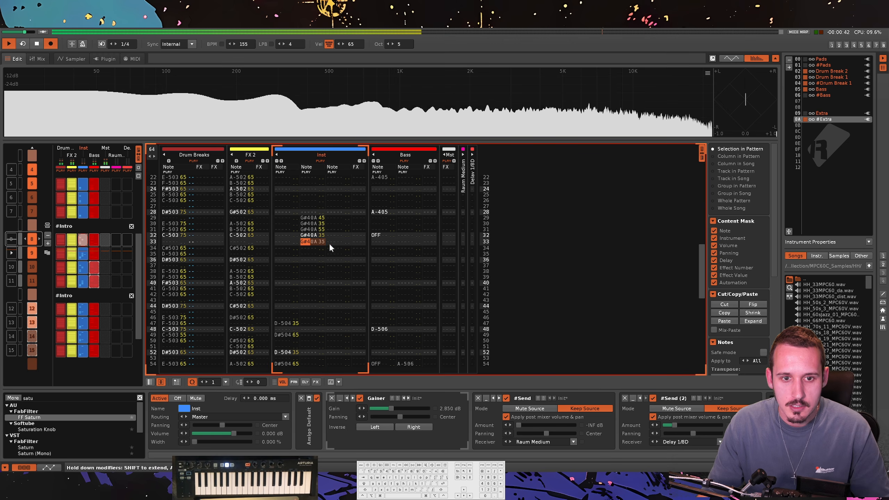
{"action": "left_click", "coordinate": [322, 242]}
{"action": "key", "text": "shift+Up"}
{"action": "key", "text": "shift+Up"}
{"action": "key", "text": "shift+Up"}
{"action": "key", "text": "shift+Up"}
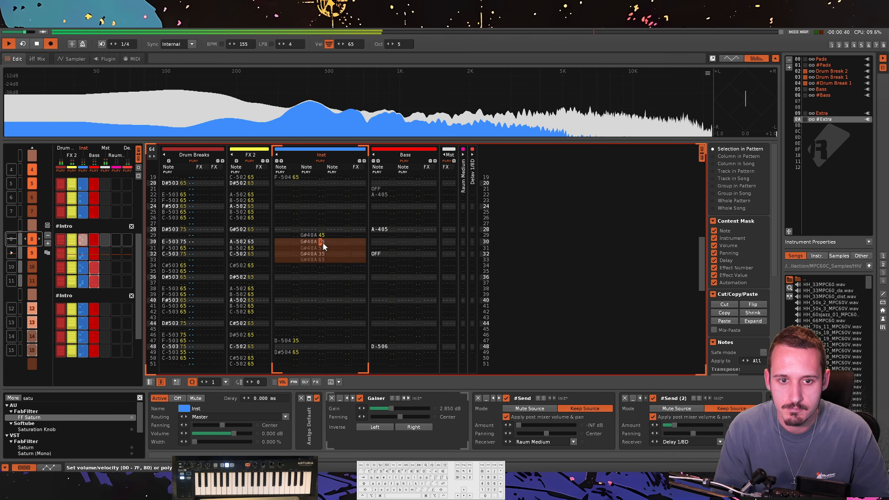
{"action": "key", "text": "super+Down"}
{"action": "key", "text": "super+Down"}
{"action": "key", "text": "super+Down"}
{"action": "key", "text": "super+Down"}
{"action": "key", "text": "super+Down"}
{"action": "key", "text": "super+Down"}
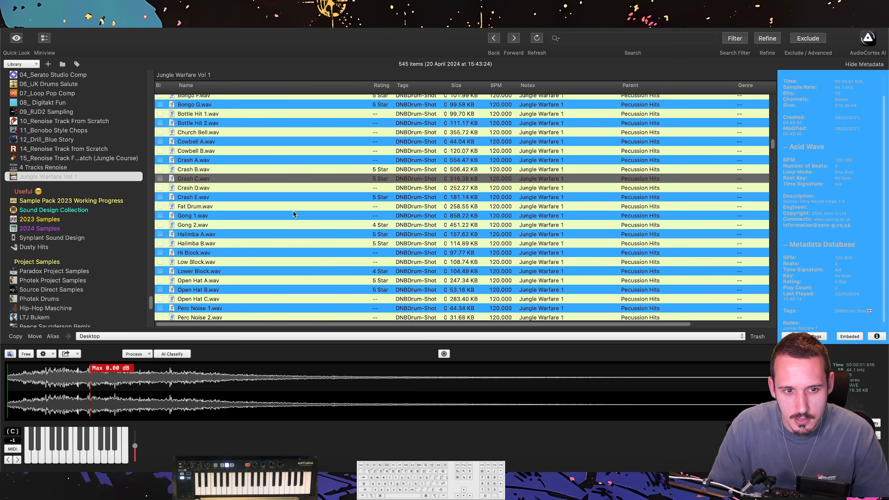
Switch to the sample library, search Jungle Warfare Vol 1 for "vox" and load Fire.wav into a new Amigo sampler instrument.
{"action": "scroll", "coordinate": [293, 214], "scroll_direction": "down", "scroll_amount": 15}
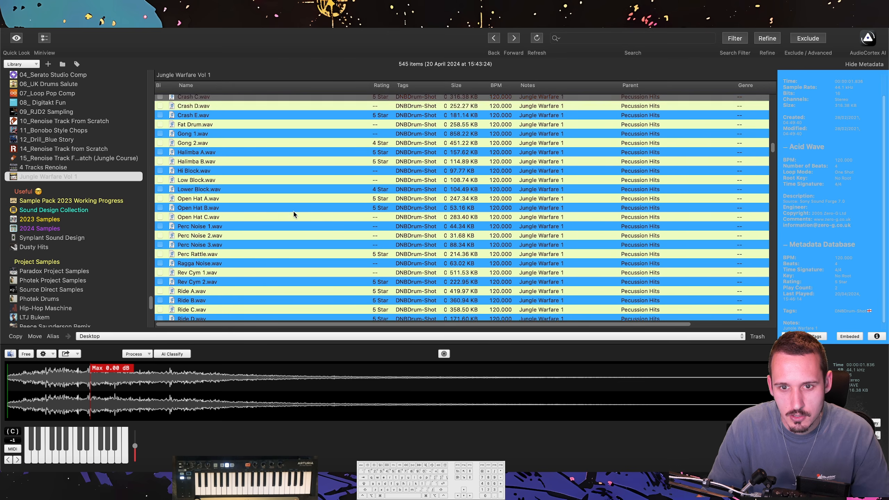
{"action": "scroll", "coordinate": [293, 206], "scroll_direction": "down", "scroll_amount": 5}
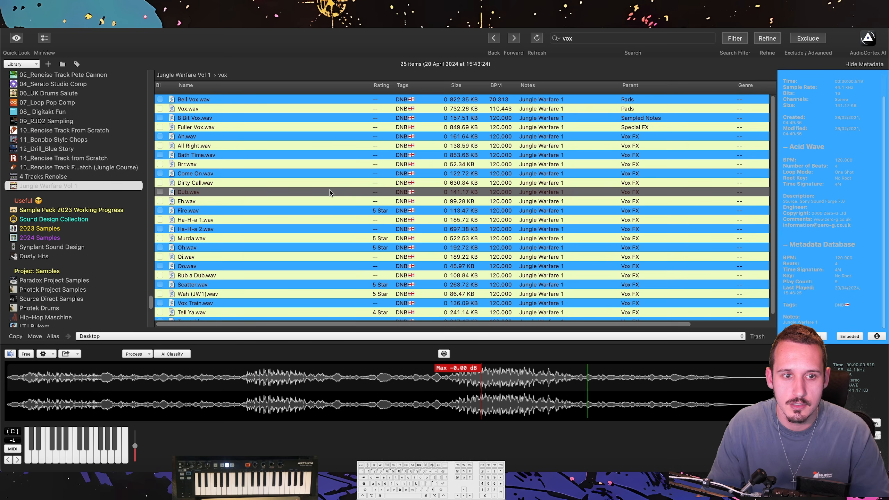
{"action": "left_click", "coordinate": [331, 211]}
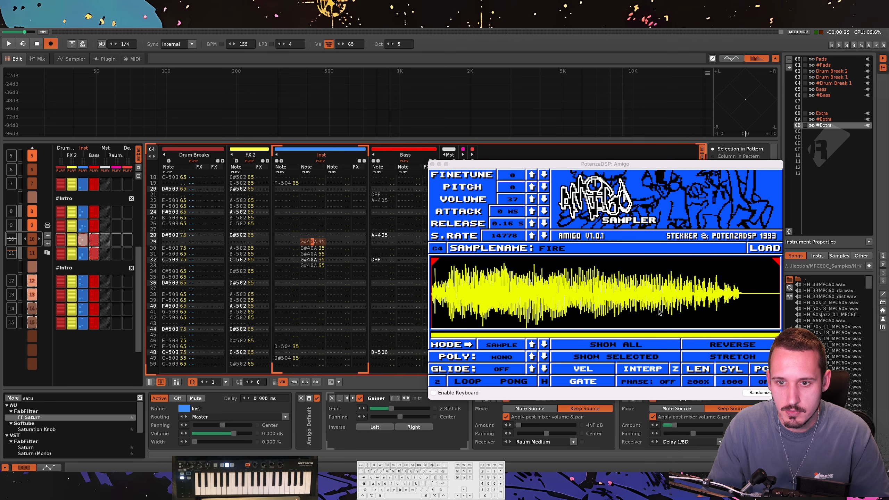
Enter a C-5 note with the Fire vocal instrument on line 00 of the Inst track's third note column and play it.
{"action": "left_click", "coordinate": [339, 232]}
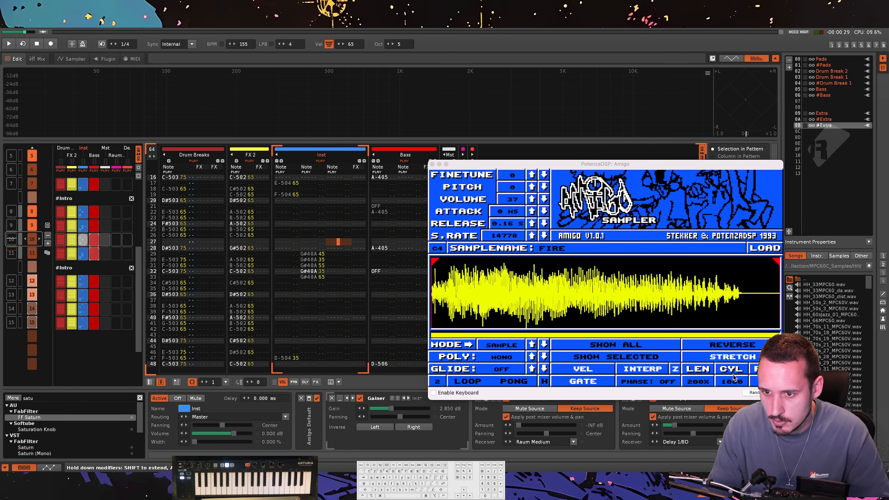
{"action": "key", "text": "z"}
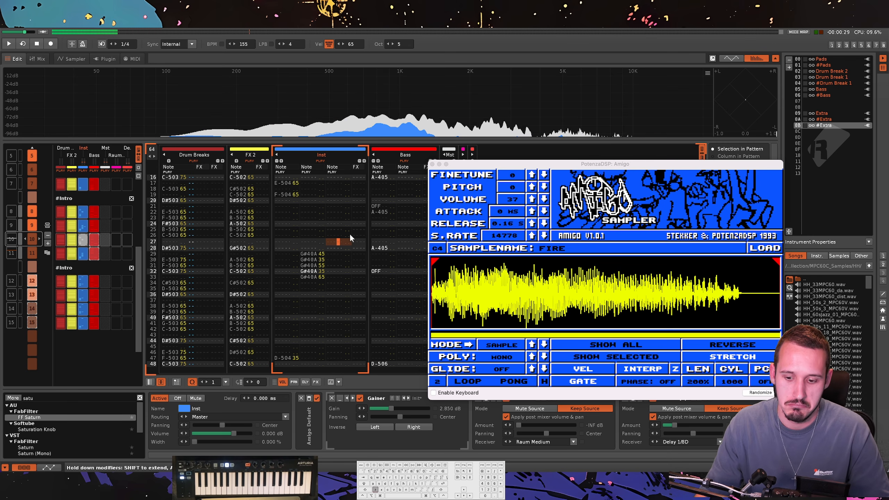
{"action": "key", "text": "Home"}
{"action": "key", "text": "Escape"}
{"action": "key", "text": "z"}
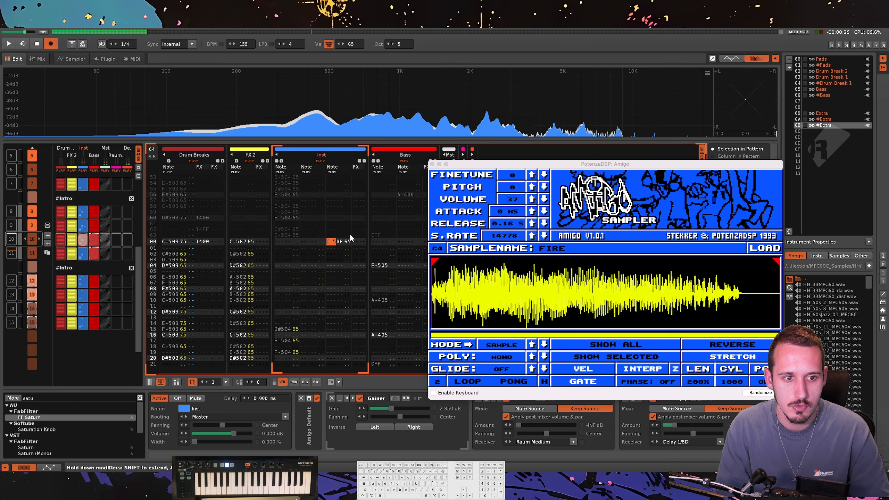
{"action": "key", "text": "Delete"}
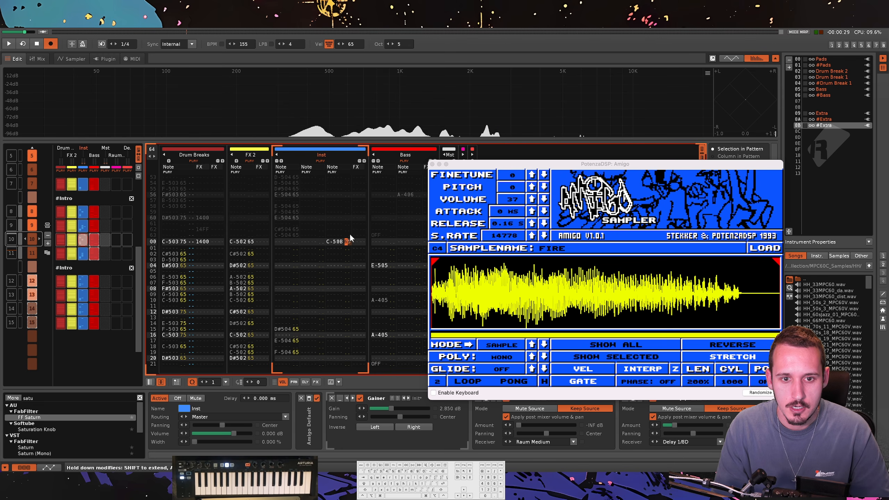
{"action": "key", "text": "z"}
{"action": "key", "text": "space"}
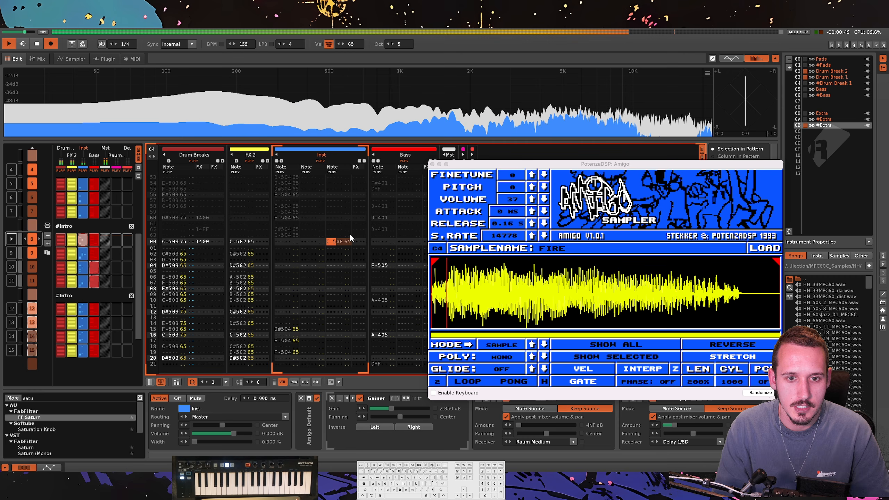
{"action": "key", "text": "space"}
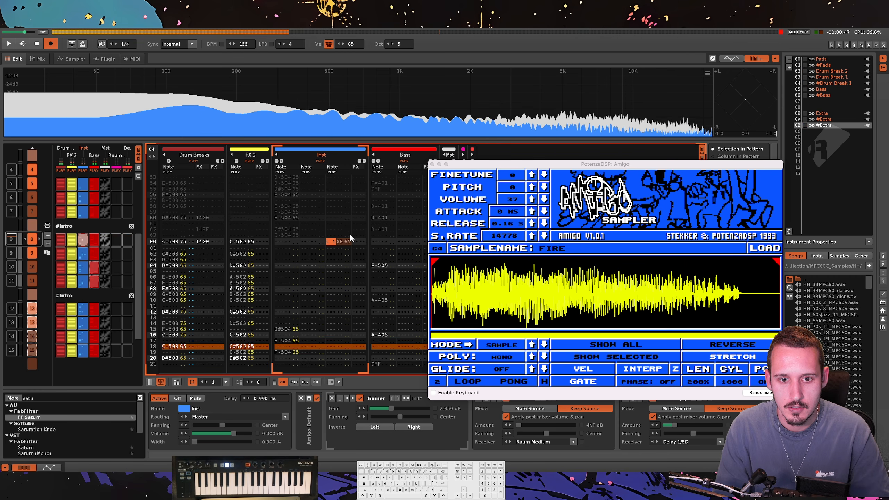
Move the Fire vocal note down four lines to line 04 and play the pattern.
{"action": "key", "text": "ctrl+alt+shift+super+Down"}
{"action": "key", "text": "ctrl+alt+shift+super+Down"}
{"action": "key", "text": "ctrl+alt+shift+super+Down"}
{"action": "key", "text": "ctrl+alt+shift+super+Down"}
{"action": "key", "text": "space"}
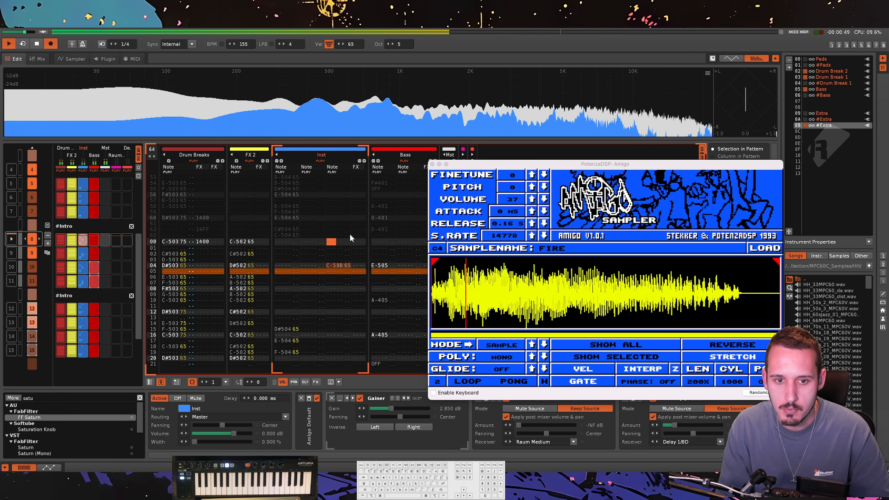
{"action": "scroll", "coordinate": [351, 250], "scroll_direction": "down", "scroll_amount": 4}
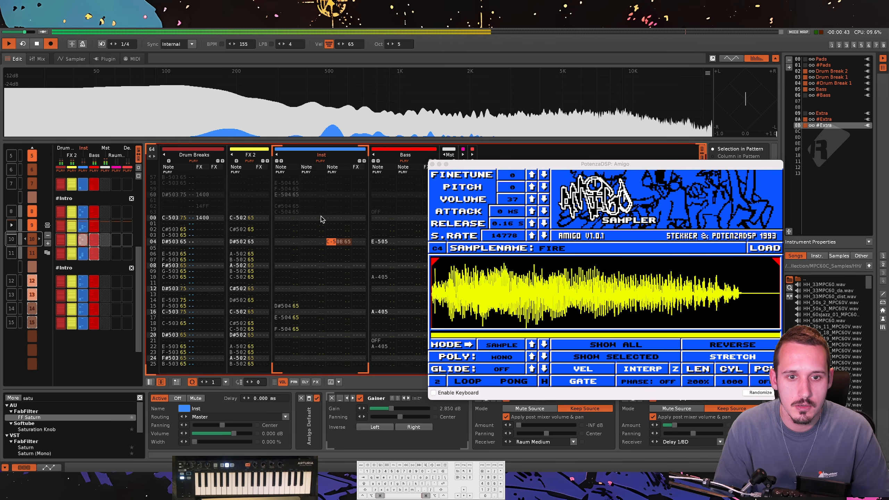
Expand the Inst track to four effect columns and close the Amigo sampler window.
{"action": "left_click_drag", "start_coordinate": [474, 165], "coordinate": [510, 130]}
{"action": "key", "text": "space"}
{"action": "left_click", "coordinate": [364, 160]}
{"action": "left_click", "coordinate": [379, 160]}
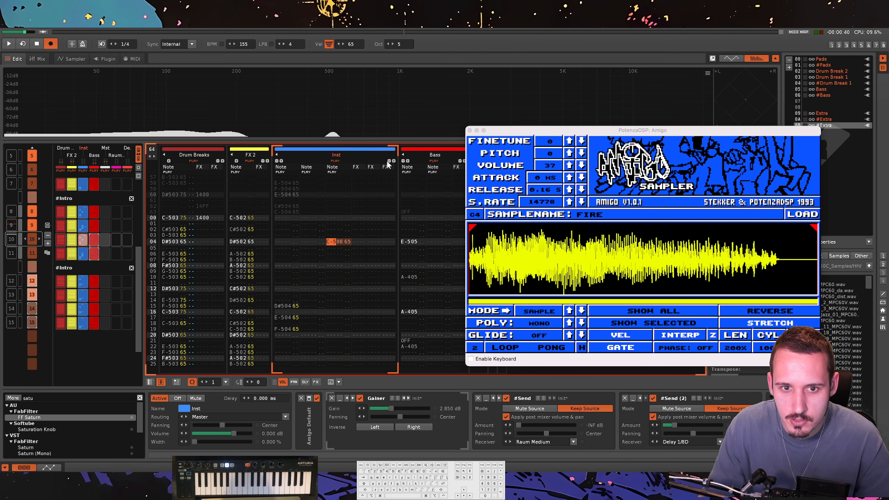
{"action": "left_click", "coordinate": [394, 161]}
{"action": "left_click", "coordinate": [470, 130]}
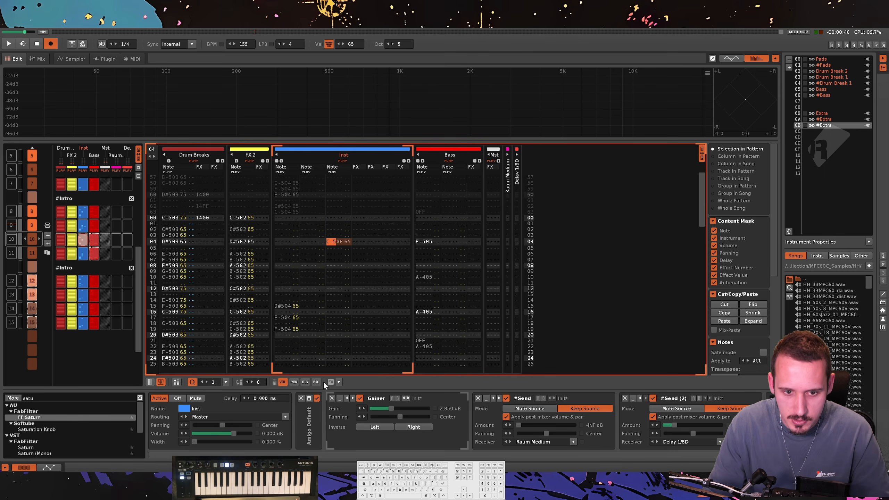
Expand the Inst track's Amigo Default device and assign it to instrument 0B, #Extra.
{"action": "left_click", "coordinate": [309, 399]}
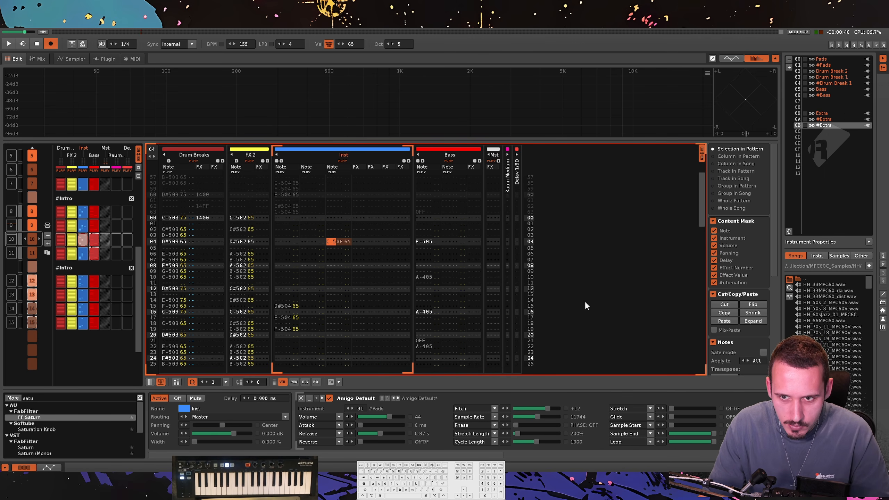
{"action": "left_click", "coordinate": [434, 396]}
{"action": "left_click", "coordinate": [508, 395]}
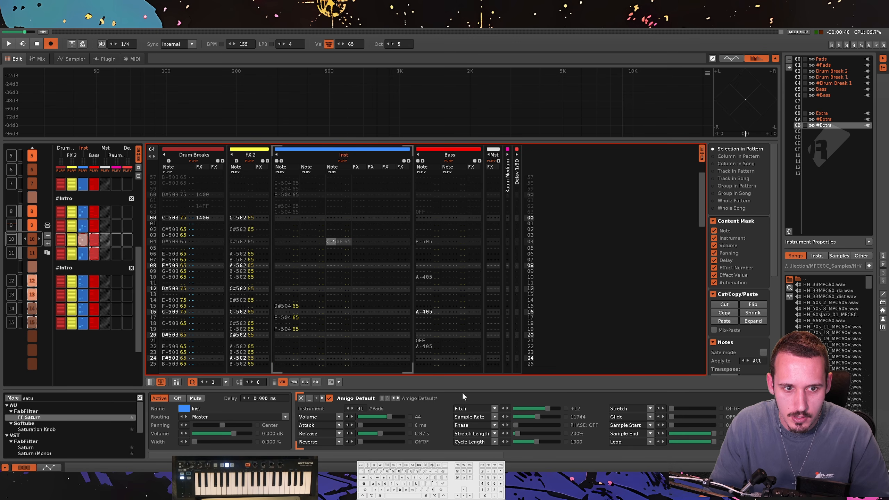
{"action": "left_click", "coordinate": [352, 408]}
{"action": "left_click", "coordinate": [351, 409]}
{"action": "left_click", "coordinate": [351, 408]}
{"action": "left_click", "coordinate": [351, 408]}
{"action": "left_click", "coordinate": [352, 409]}
{"action": "left_click", "coordinate": [351, 408]}
{"action": "left_click", "coordinate": [352, 408]}
{"action": "left_click", "coordinate": [352, 408]}
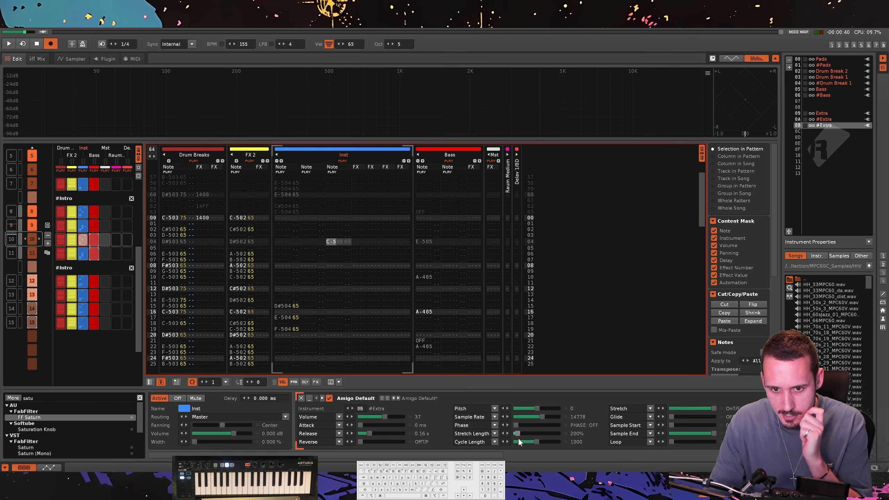
Record the Amigo pitch as 157F commands on lines 04 and 00 of the Inst track's first effect column.
{"action": "left_click", "coordinate": [360, 242]}
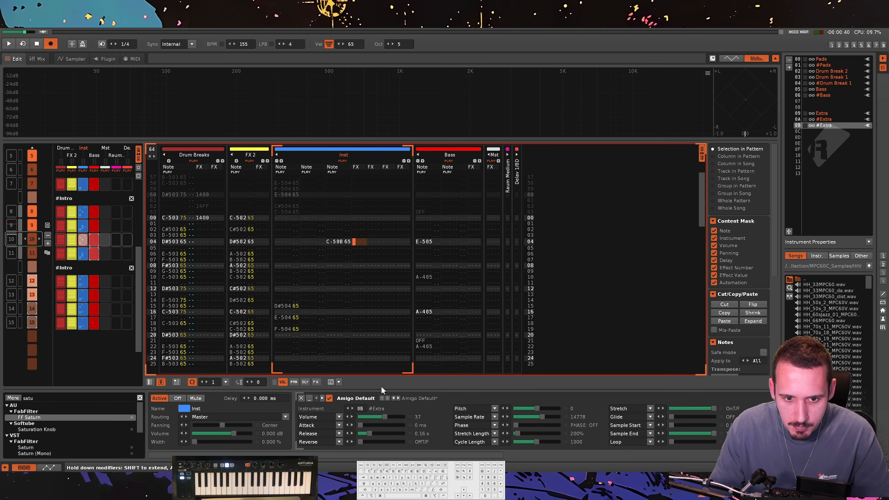
{"action": "key", "text": "Right"}
{"action": "key", "text": "Right"}
{"action": "key", "text": "Up"}
{"action": "key", "text": "Up"}
{"action": "key", "text": "Up"}
{"action": "key", "text": "Up"}
{"action": "right_click", "coordinate": [538, 409]}
Record the Amigo stretch length as a command on line 04 of the Inst track's second effect column.
{"action": "key", "text": "Down"}
{"action": "key", "text": "Down"}
{"action": "key", "text": "Down"}
{"action": "key", "text": "Down"}
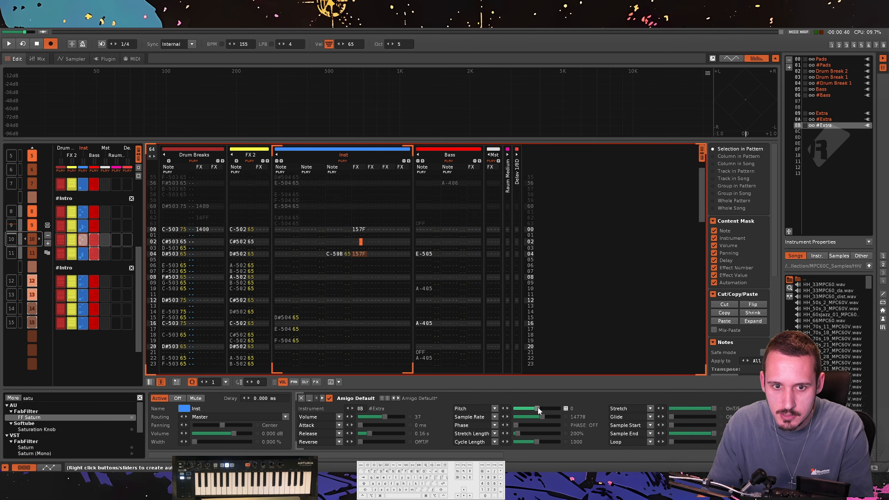
{"action": "key", "text": "Right"}
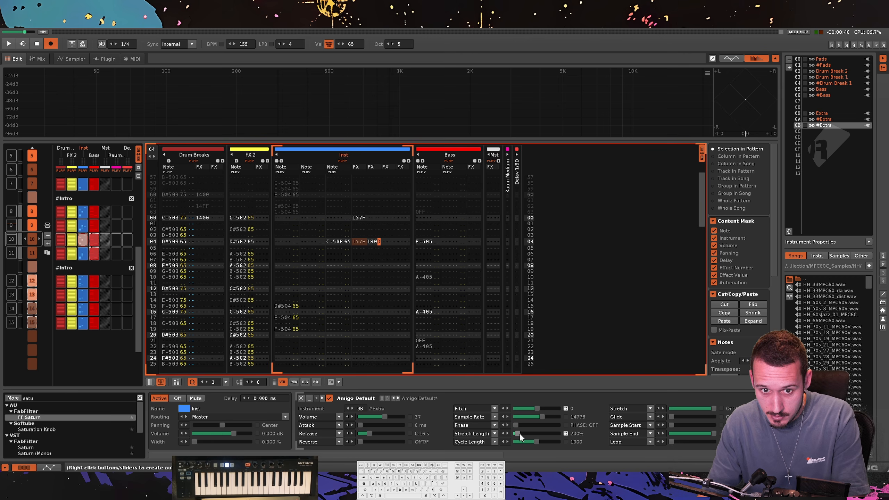
Record the Amigo cycle length and stretch switch as commands 197E and 1AFC on line 04 of the Inst track.
{"action": "right_click", "coordinate": [537, 442]}
{"action": "key", "text": "Right"}
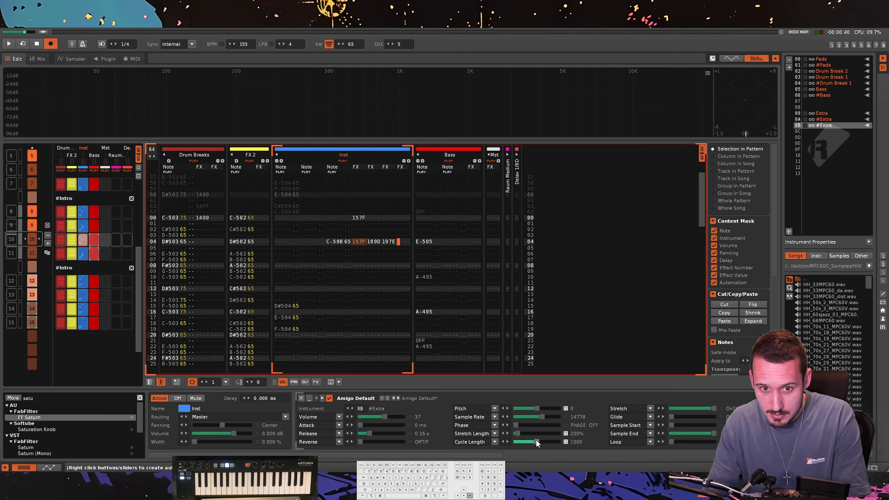
{"action": "right_click", "coordinate": [707, 406]}
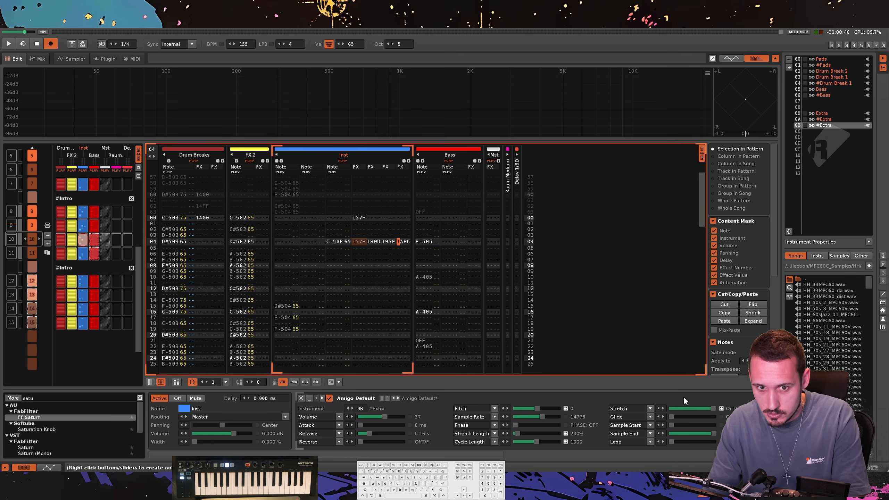
Repeat the commands 157F, 180D, 197E and 1AFC on line 00 of the Inst track's four effect columns.
{"action": "left_click", "coordinate": [362, 217]}
{"action": "type", "text": "157F\t180D\t197E\t1AFC"}
{"action": "left_click", "coordinate": [360, 264]}
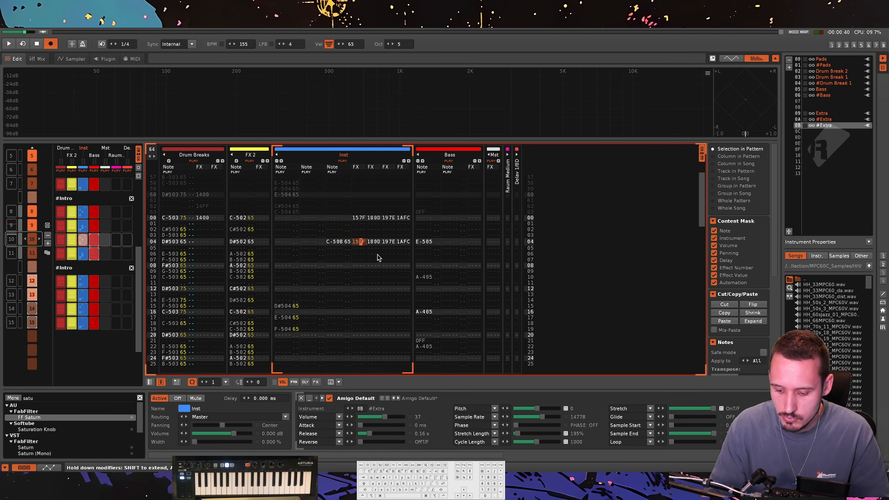
Lower the Amigo pitch to -11 and raise its stretch length to 1100% in the line 04 commands, auditioning the vocal.
{"action": "key", "text": "alt+super+p"}
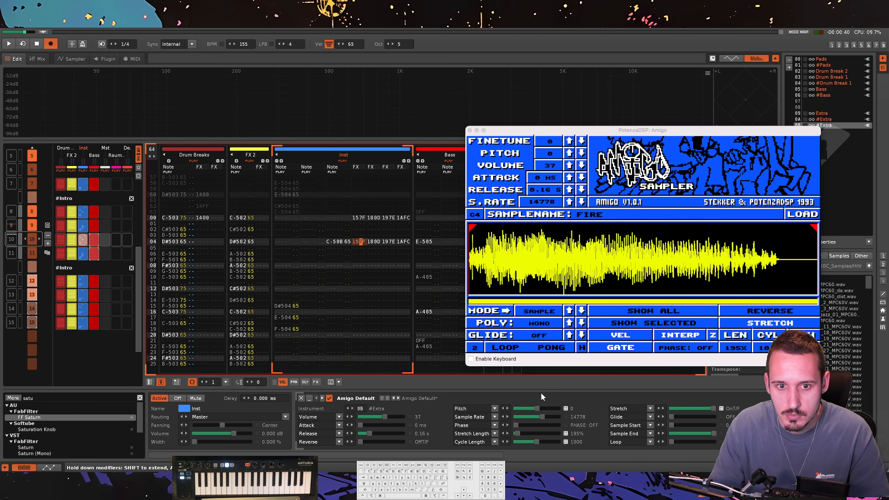
{"action": "left_click_drag", "start_coordinate": [528, 408], "coordinate": [526, 408]}
{"action": "key", "text": "space"}
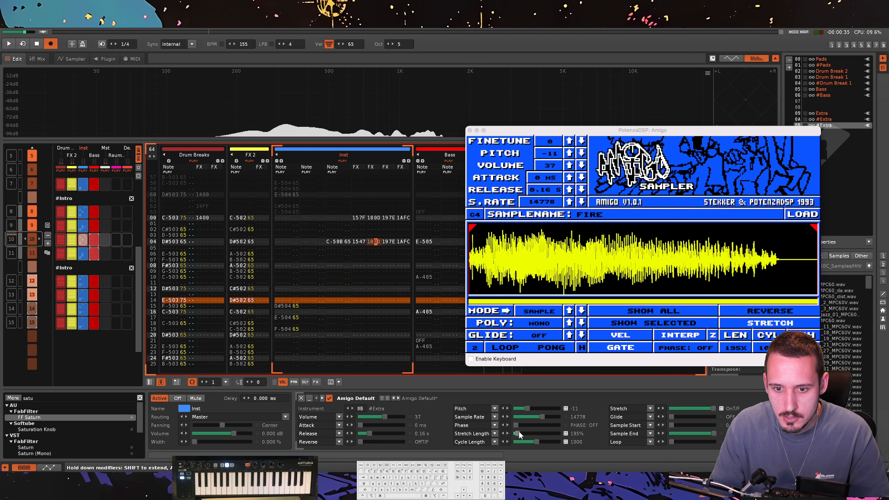
{"action": "left_click_drag", "start_coordinate": [518, 432], "coordinate": [533, 421]}
{"action": "key", "text": "space"}
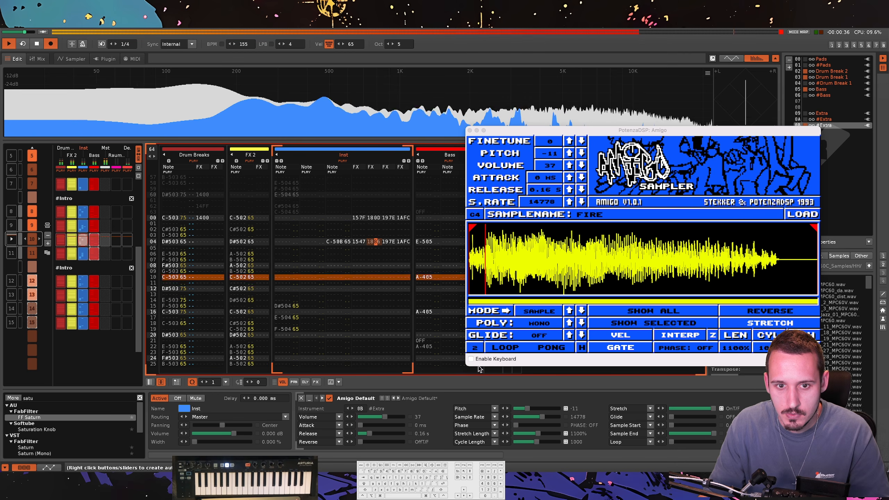
Change the pitch command on line 04 of the Inst track to 1577 and play back the vocal.
{"action": "left_click", "coordinate": [340, 241]}
{"action": "left_click", "coordinate": [361, 241]}
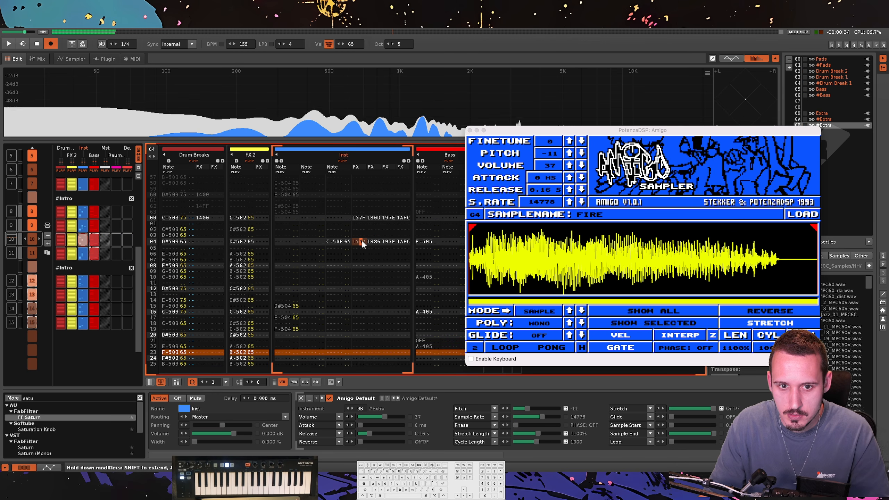
{"action": "type", "text": "7"}
{"action": "left_click", "coordinate": [376, 241]}
{"action": "key", "text": "space"}
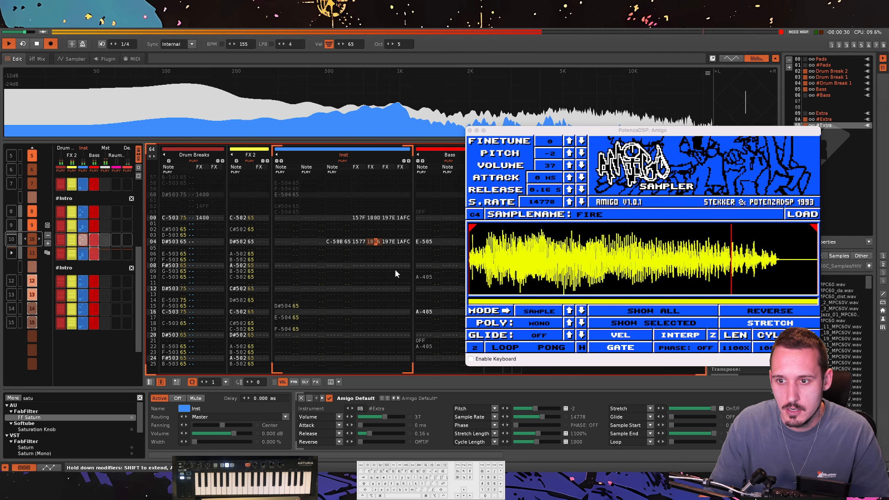
{"action": "key", "text": "space"}
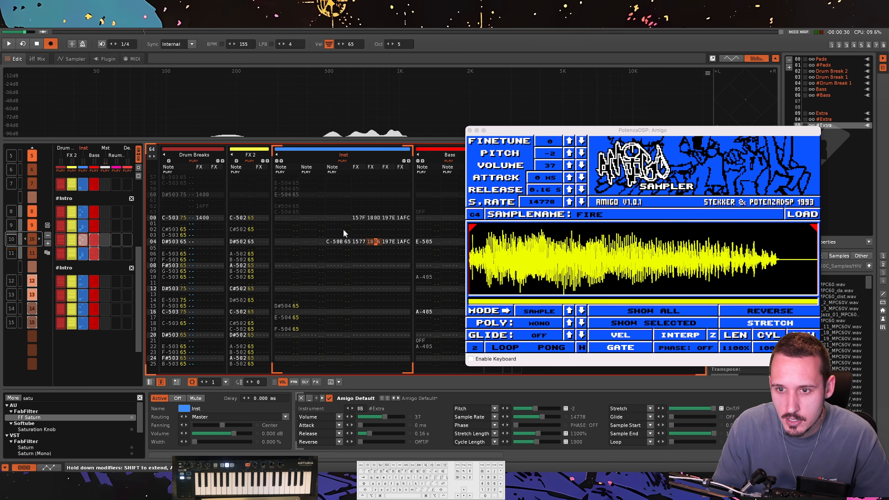
Add a fifth effect column to the Inst track and record the track volume as 0LC0 on line 06.
{"action": "left_click", "coordinate": [408, 161]}
{"action": "left_click", "coordinate": [417, 243]}
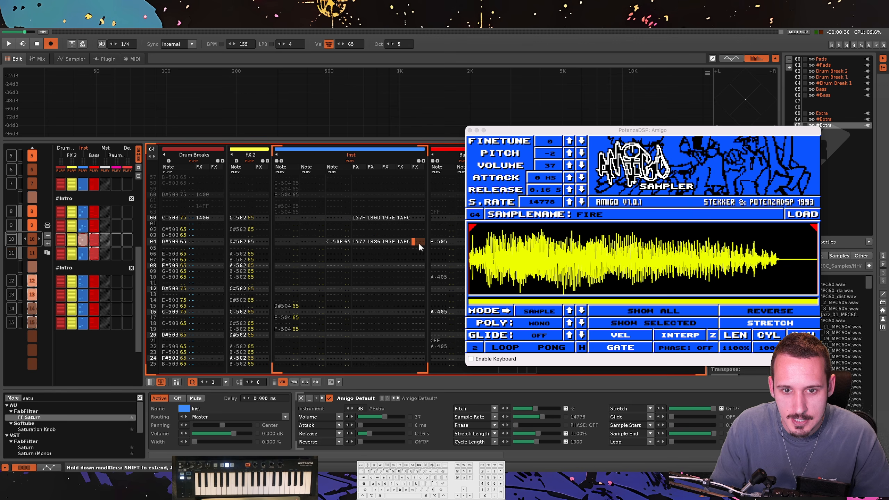
{"action": "left_click", "coordinate": [346, 256]}
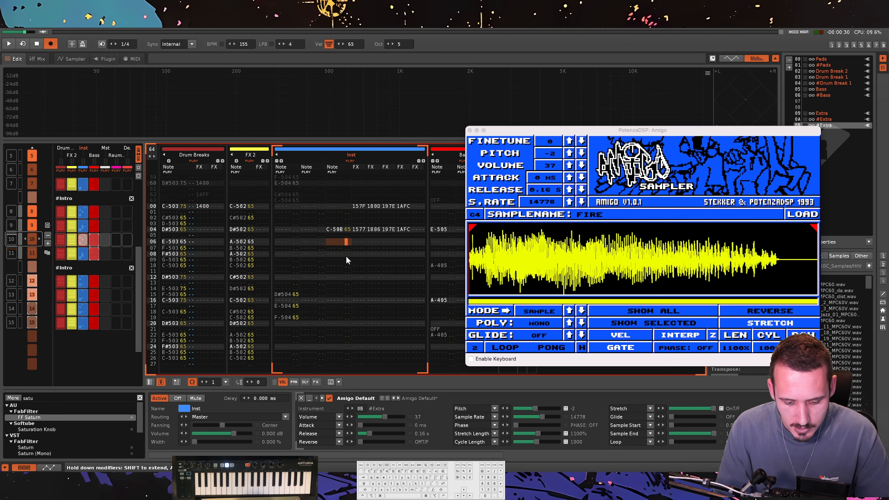
{"action": "key", "text": "space"}
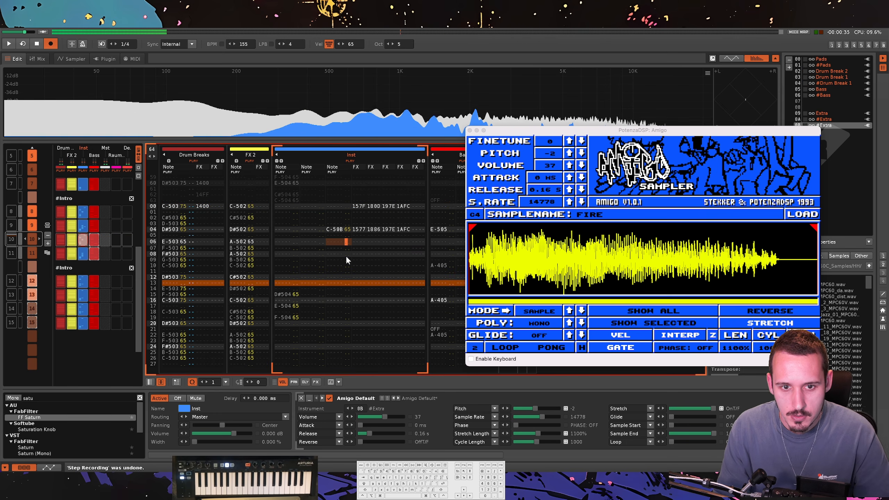
{"action": "left_click", "coordinate": [414, 241]}
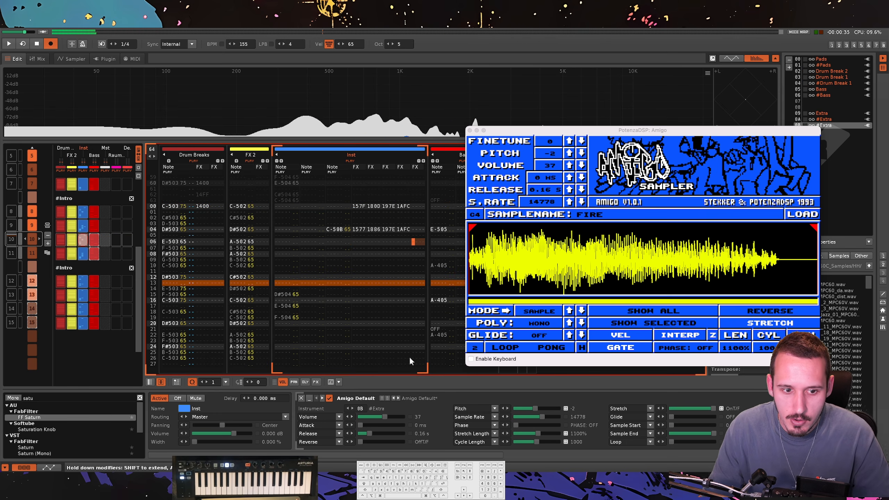
{"action": "right_click", "coordinate": [236, 432]}
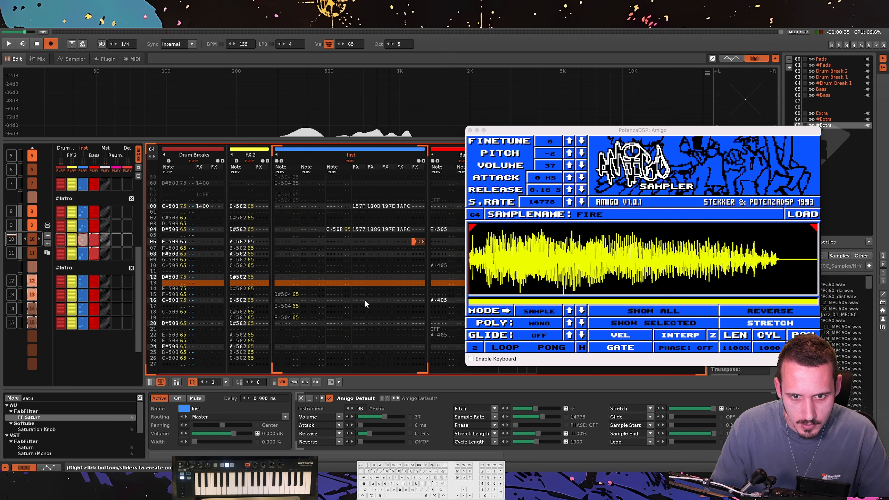
Pair the 0LC0 volume command with 0L00 two lines below it and relocate the pair to lines 16 and 18.
{"action": "left_click", "coordinate": [414, 246]}
{"action": "key", "text": "Down"}
{"action": "key", "text": "Down"}
{"action": "key", "text": "Up"}
{"action": "type", "text": "-LC0"}
{"action": "type", "text": "0"}
{"action": "key", "text": "Left"}
{"action": "key", "text": "Up"}
{"action": "key", "text": "Up"}
{"action": "key", "text": "alt+shift+Down"}
{"action": "key", "text": "alt+shift+Down"}
{"action": "key", "text": "space"}
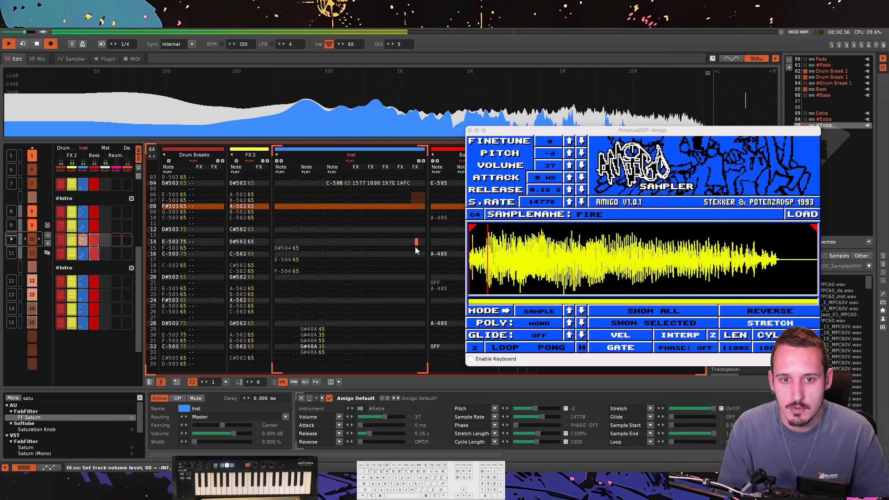
{"action": "key", "text": "space"}
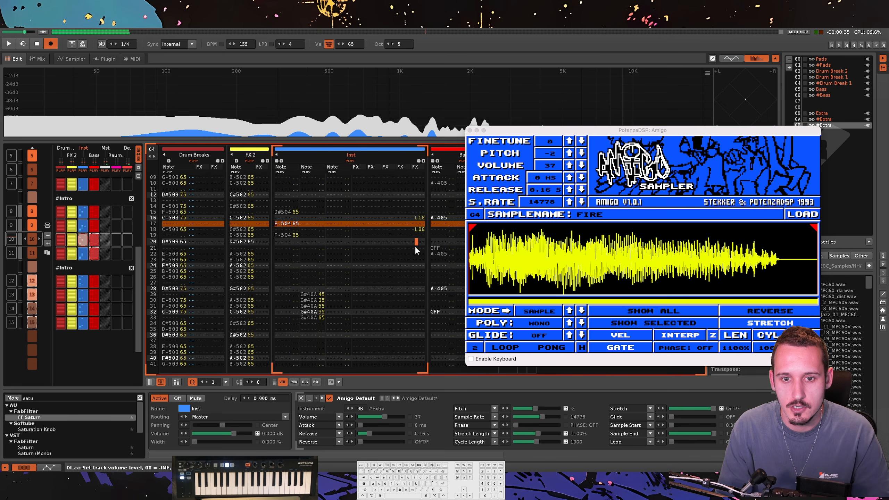
Tighten the volume gate with 0L00 on line 17, repeat the 0LC0/0L00 pair down to line 31 and audition it.
{"action": "key", "text": "space"}
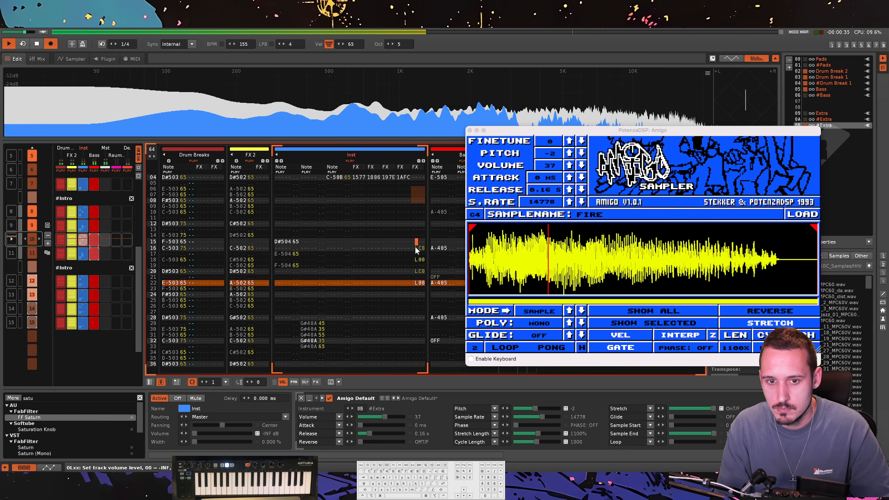
{"action": "key", "text": "space"}
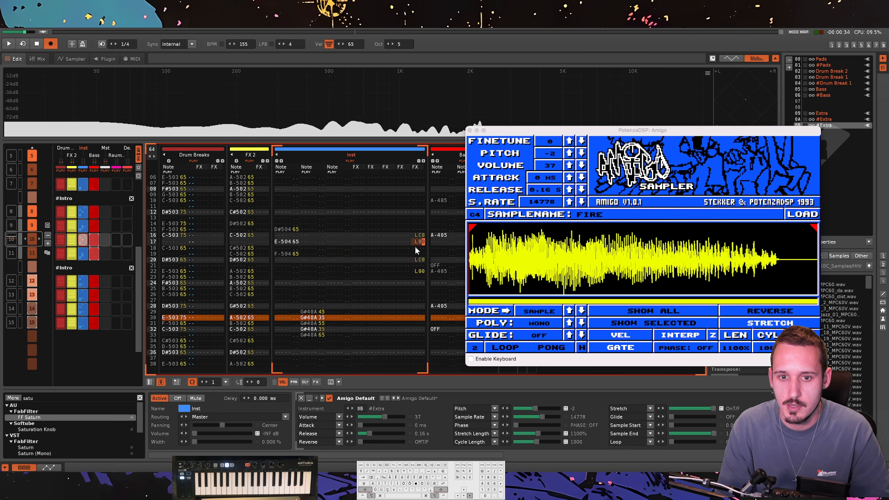
{"action": "key", "text": "Up"}
{"action": "key", "text": "shift+Down"}
{"action": "key", "text": "super+c"}
{"action": "key", "text": "Up"}
{"action": "key", "text": "Down"}
{"action": "key", "text": "Down"}
{"action": "key", "text": "super+v"}
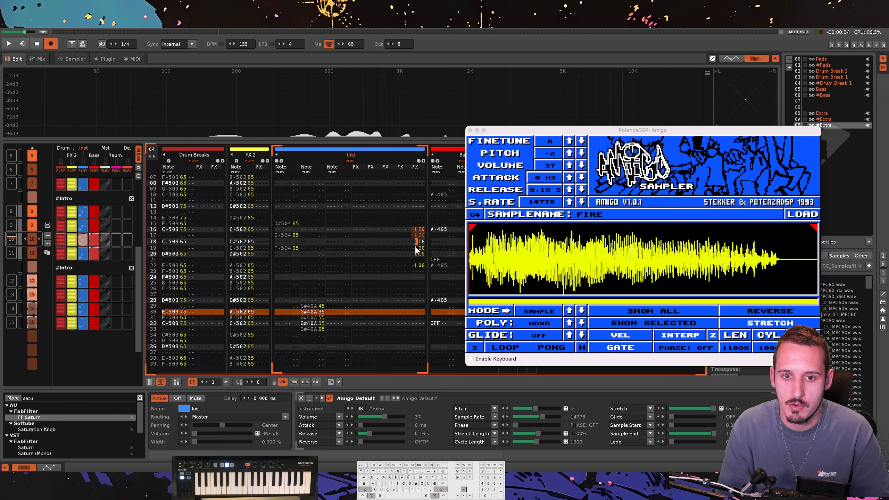
{"action": "key", "text": "space"}
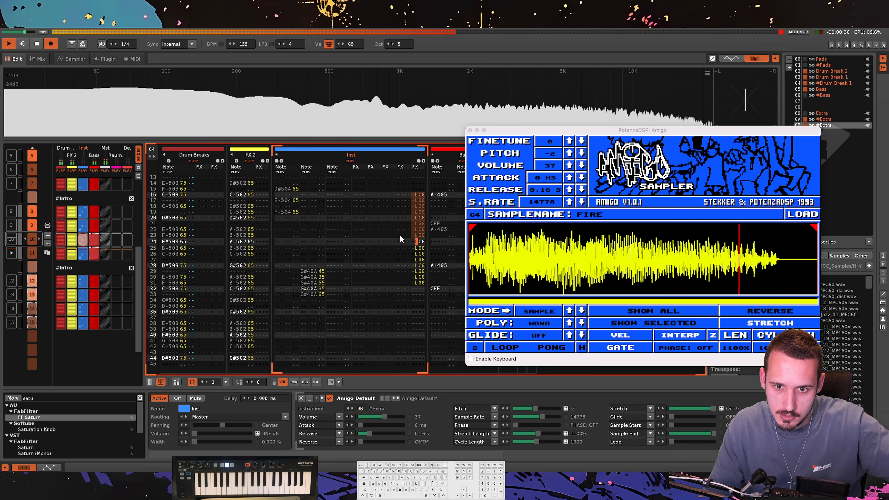
{"action": "scroll", "coordinate": [397, 235], "scroll_direction": "up", "scroll_amount": 10}
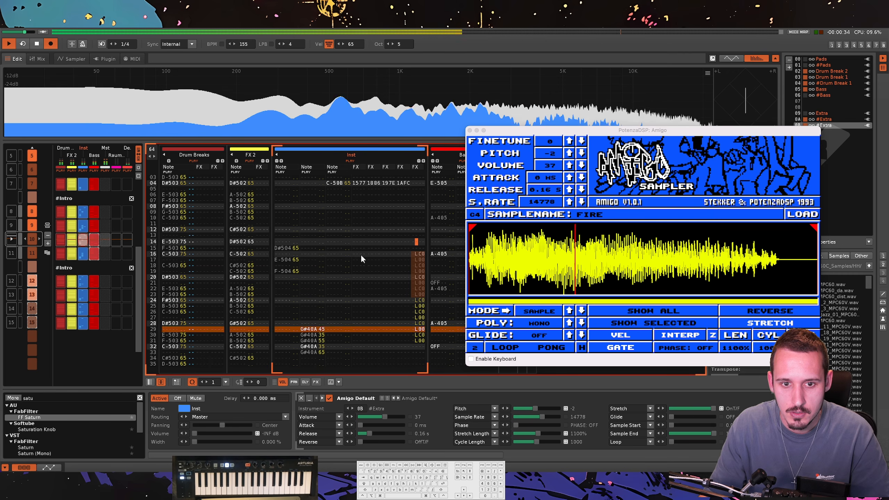
{"action": "left_click", "coordinate": [359, 345]}
{"action": "key", "text": "space"}
Duplicate instrument 0B, #Extra, into slot 0C.
{"action": "left_click_drag", "start_coordinate": [788, 131], "coordinate": [722, 136]}
{"action": "left_click", "coordinate": [823, 126]}
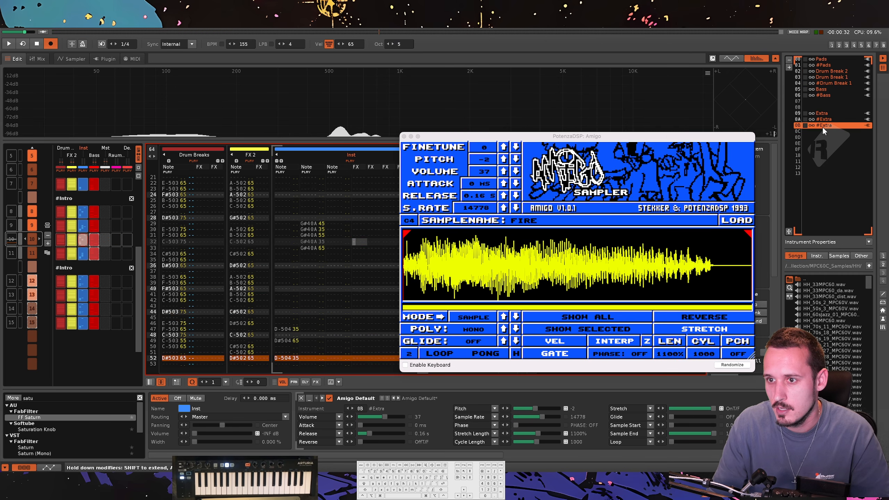
{"action": "key", "text": "super+Tab"}
{"action": "key", "text": "super+Tab"}
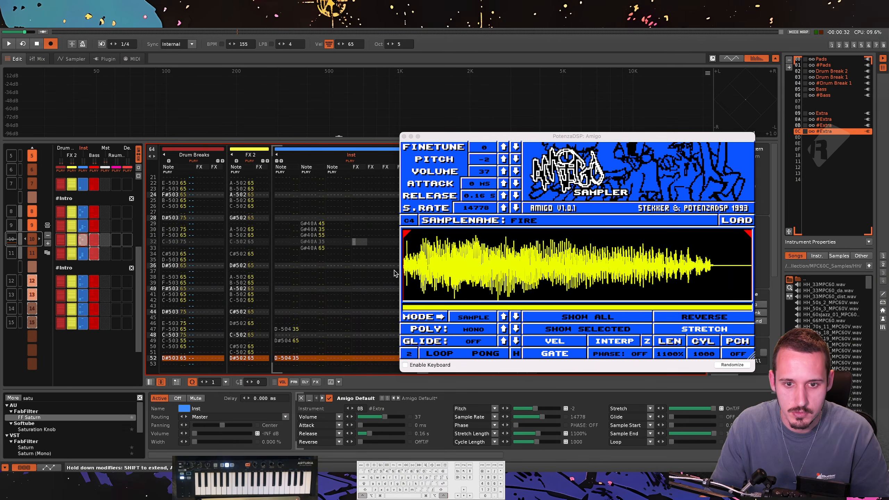
Load Oh.wav from the Jungle Warfare Vol 1 library into instrument 0C's Amigo and place it as C-5 on line 32 of Inst.
{"action": "key", "text": "ctrl+Right"}
{"action": "left_click", "coordinate": [241, 246]}
{"action": "left_click_drag", "start_coordinate": [237, 246], "coordinate": [567, 233]}
{"action": "key", "text": "ctrl+Left"}
{"action": "left_click", "coordinate": [404, 137]}
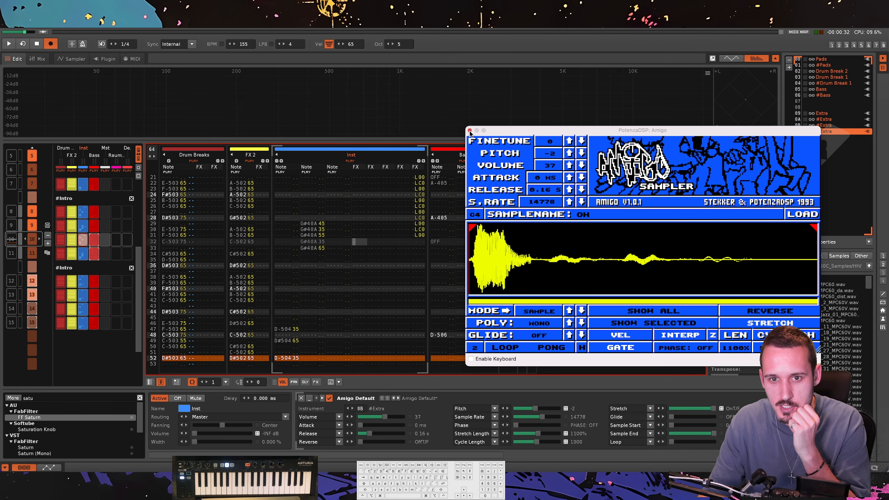
{"action": "left_click", "coordinate": [470, 131]}
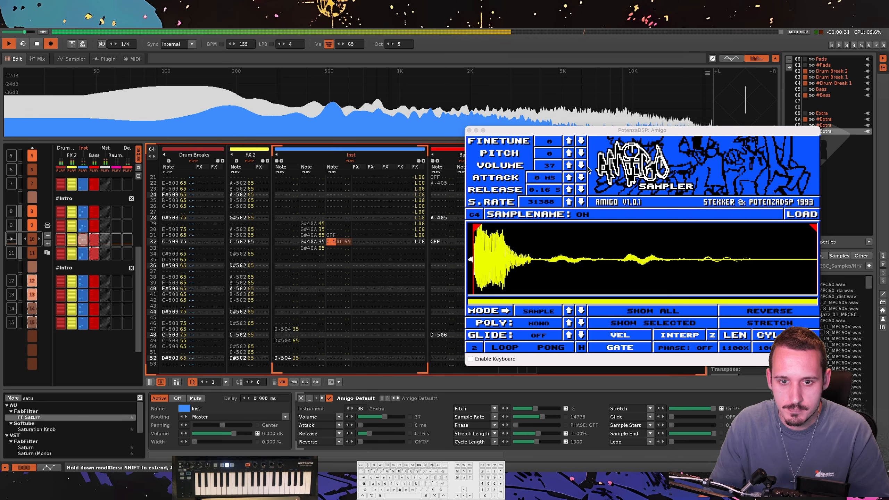
{"action": "left_click", "coordinate": [470, 130]}
Duplicate instrument 0C, #Extra, into slot 0D and load Oh.wav into its Amigo sampler.
{"action": "left_click", "coordinate": [824, 132]}
{"action": "key", "text": "super+d"}
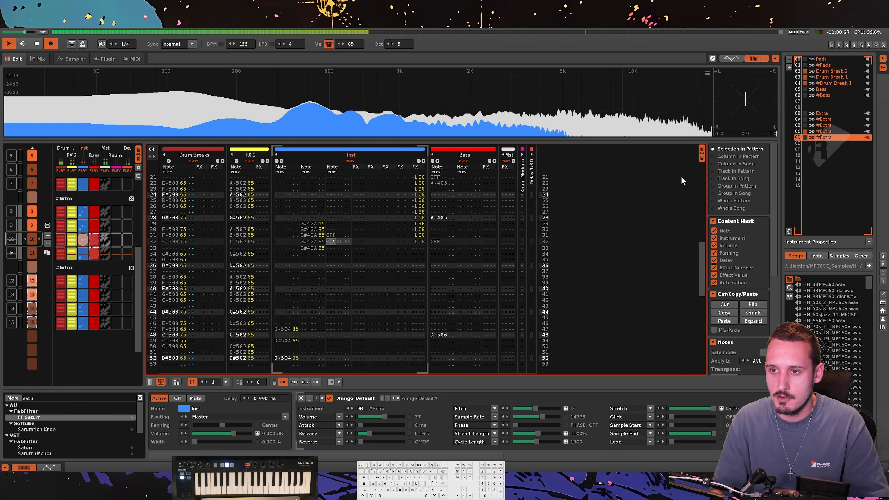
{"action": "key", "text": "super+alt+e"}
{"action": "key", "text": "KP_0"}
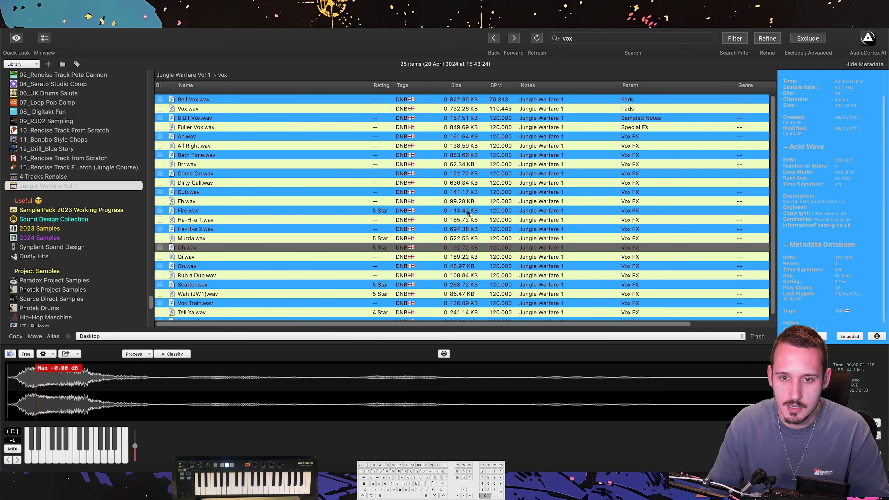
{"action": "key", "text": "ctrl+Left"}
{"action": "left_click_drag", "start_coordinate": [256, 249], "coordinate": [541, 257]}
{"action": "left_click", "coordinate": [470, 131]}
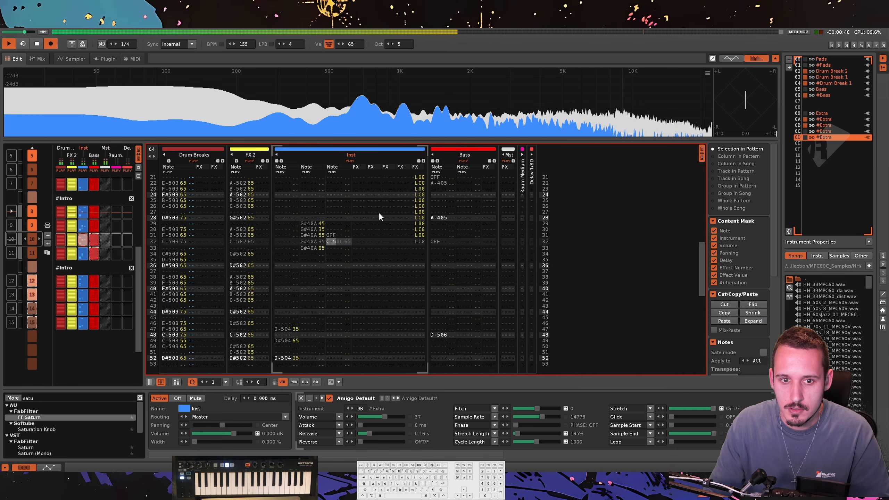
Place a C-5 note for instrument 0D on line 52 of the Inst track's third note column.
{"action": "key", "text": "space"}
{"action": "key", "text": "shift+Right"}
{"action": "key", "text": "shift+Right"}
{"action": "key", "text": "alt+shift+Down"}
{"action": "key", "text": "alt+shift+Down"}
{"action": "key", "text": "alt+shift+Down"}
{"action": "key", "text": "alt+shift+Down"}
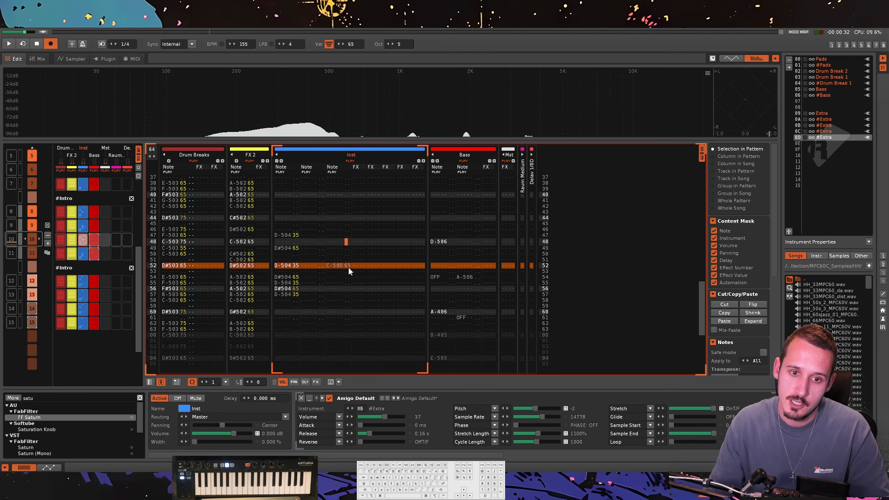
{"action": "left_click", "coordinate": [349, 267]}
Trim the end of the Oh sample in instrument 0D's Amigo to its initial loud burst while auditioning it.
{"action": "key", "text": "super+alt+p"}
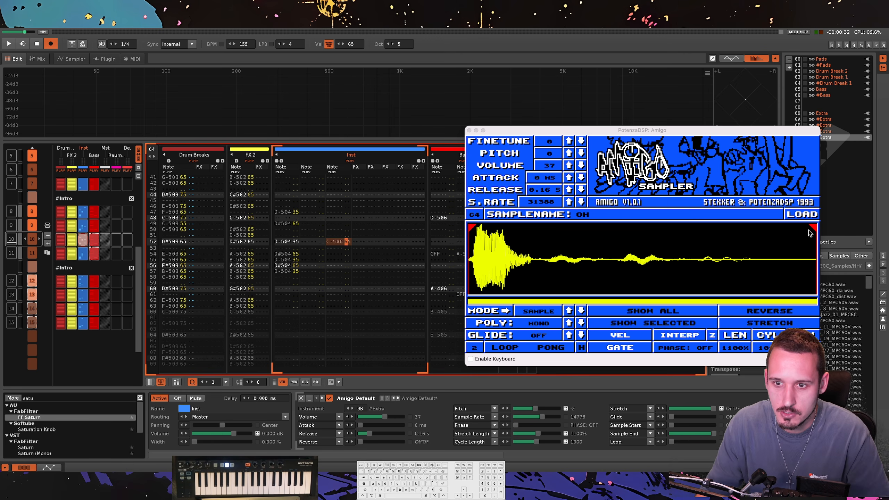
{"action": "key", "text": "space"}
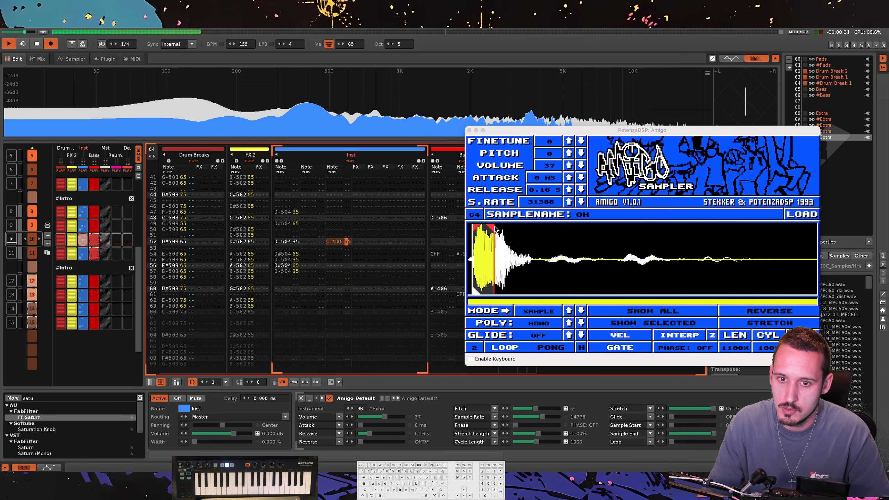
{"action": "key", "text": "space"}
Duplicate the Inst track's Amigo Default device and assign the copy to instrument 0D, #Extra.
{"action": "left_click_drag", "start_coordinate": [552, 130], "coordinate": [545, 84]}
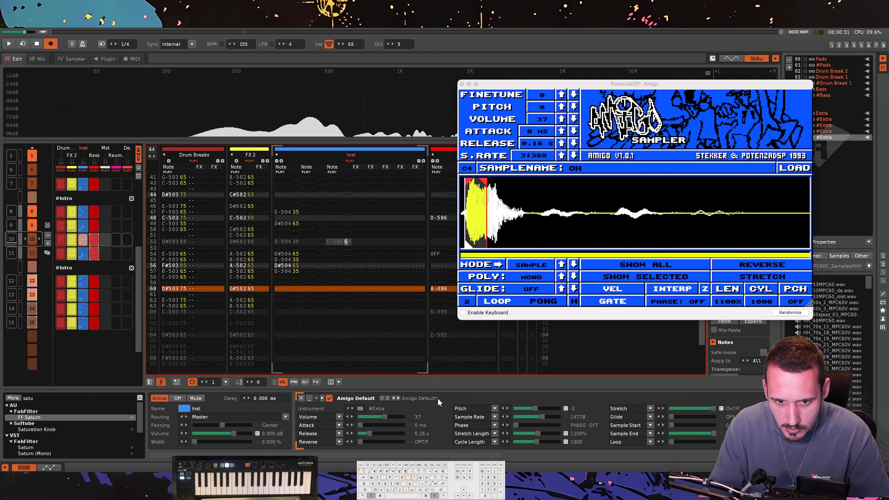
{"action": "scroll", "coordinate": [395, 399], "scroll_direction": "right", "scroll_amount": 3}
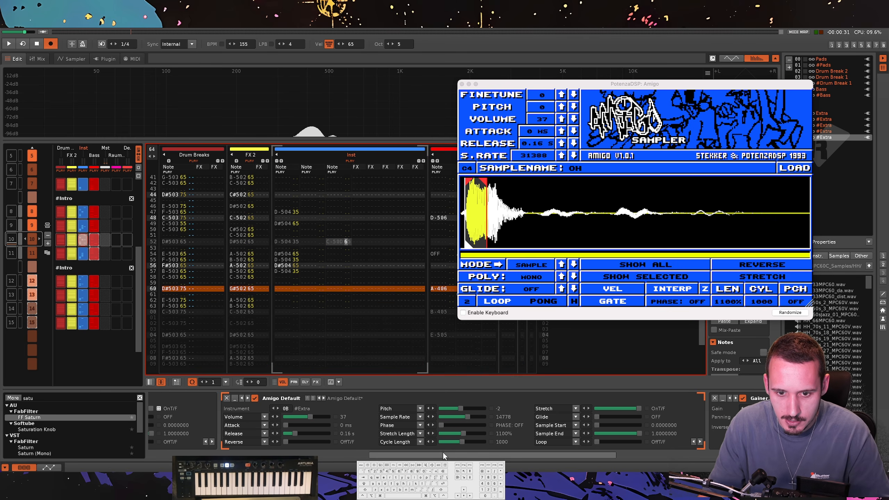
{"action": "scroll", "coordinate": [443, 453], "scroll_direction": "left", "scroll_amount": 5}
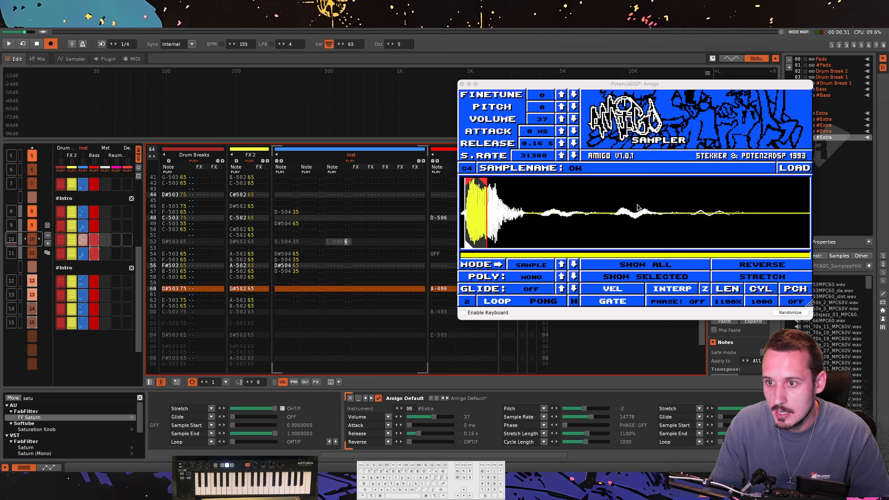
{"action": "left_click_drag", "start_coordinate": [701, 84], "coordinate": [649, 74]}
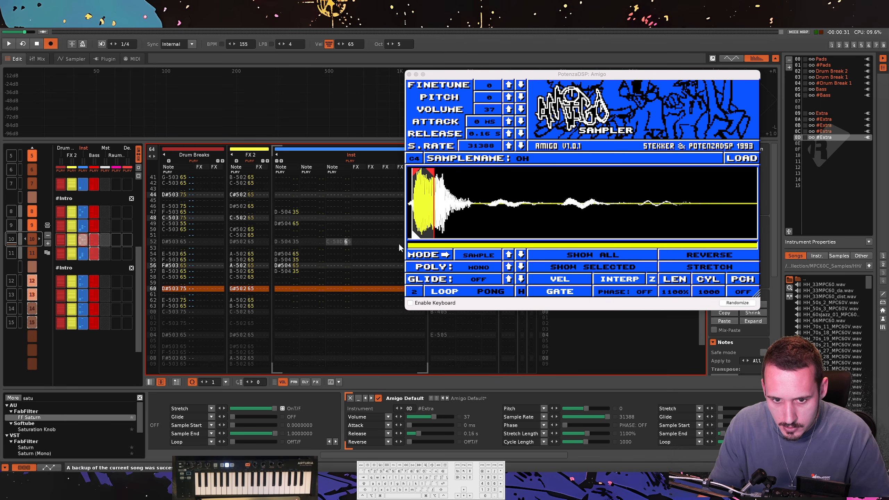
Try pitch automation commands for instrument 0D's Amigo device on lines 52 and 60 of the Inst track.
{"action": "left_click", "coordinate": [362, 242]}
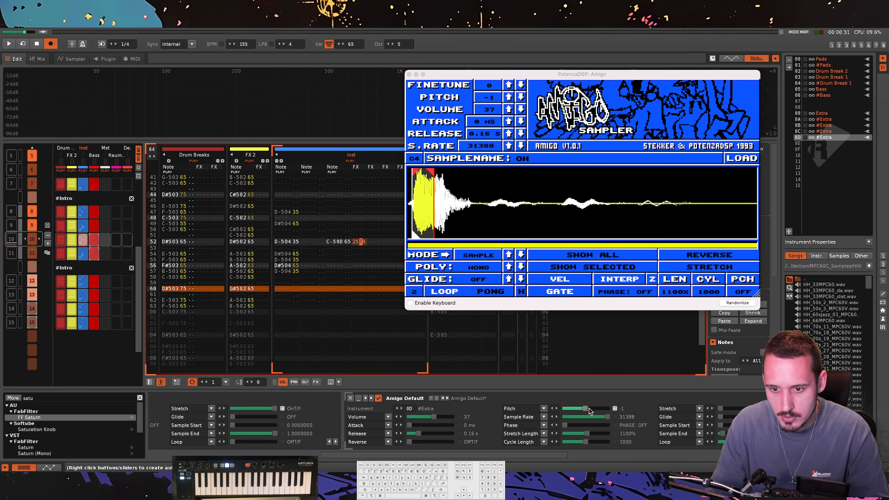
{"action": "scroll", "coordinate": [588, 408], "scroll_direction": "up", "scroll_amount": 1}
{"action": "key", "text": "Down"}
{"action": "key", "text": "Down"}
{"action": "key", "text": "Down"}
{"action": "key", "text": "Down"}
{"action": "key", "text": "Down"}
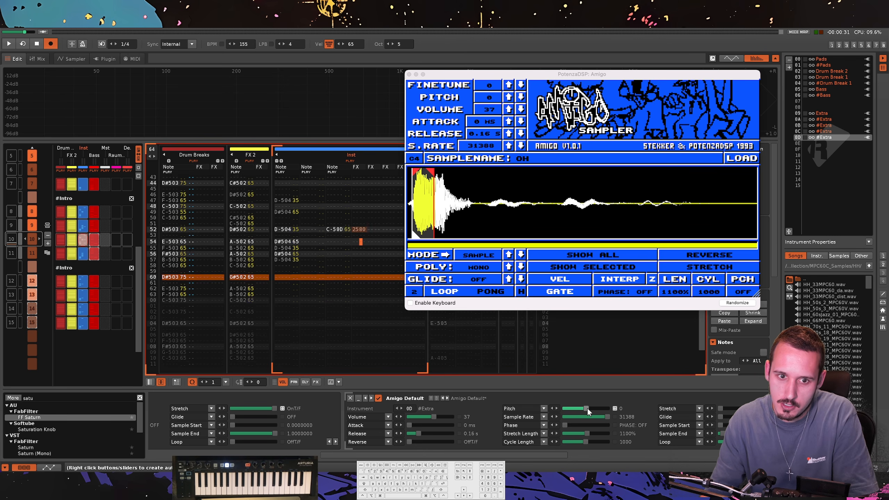
{"action": "key", "text": "Down"}
{"action": "key", "text": "Down"}
{"action": "key", "text": "Down"}
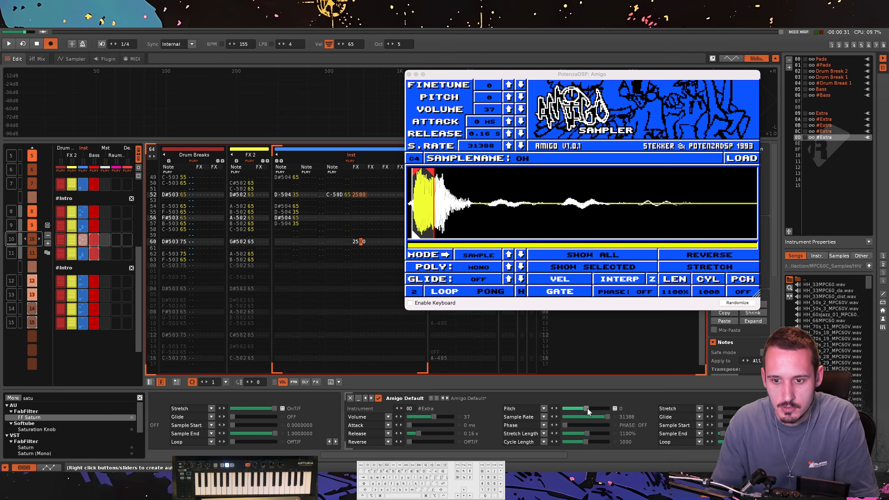
Add an LFO device to the Inst track and set it to a custom one-shot waveform.
{"action": "type", "text": "lfo"}
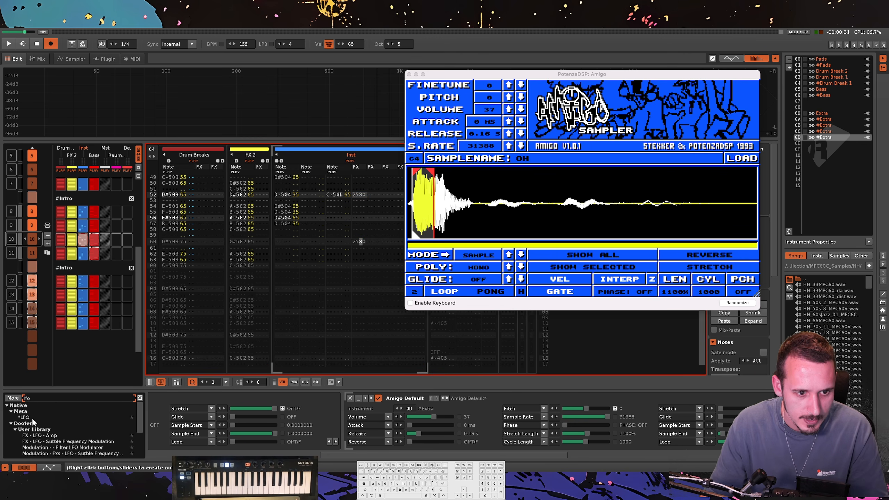
{"action": "double_click", "coordinate": [24, 418]}
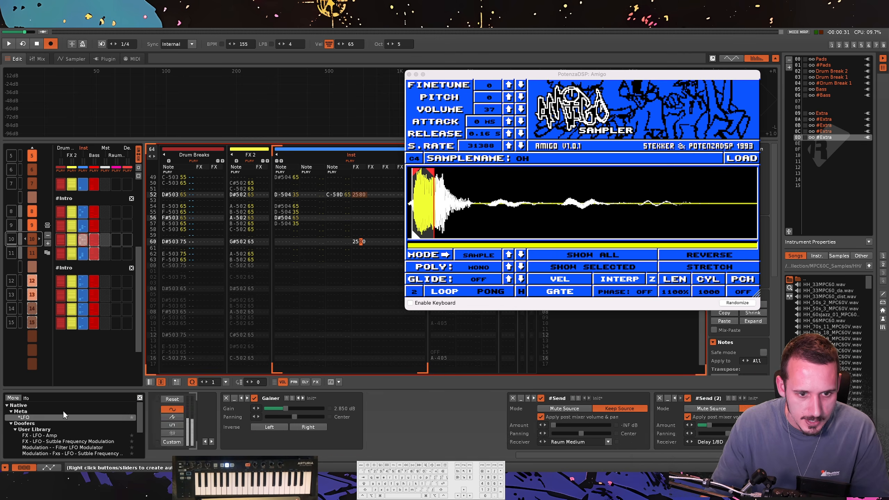
{"action": "left_click", "coordinate": [533, 442]}
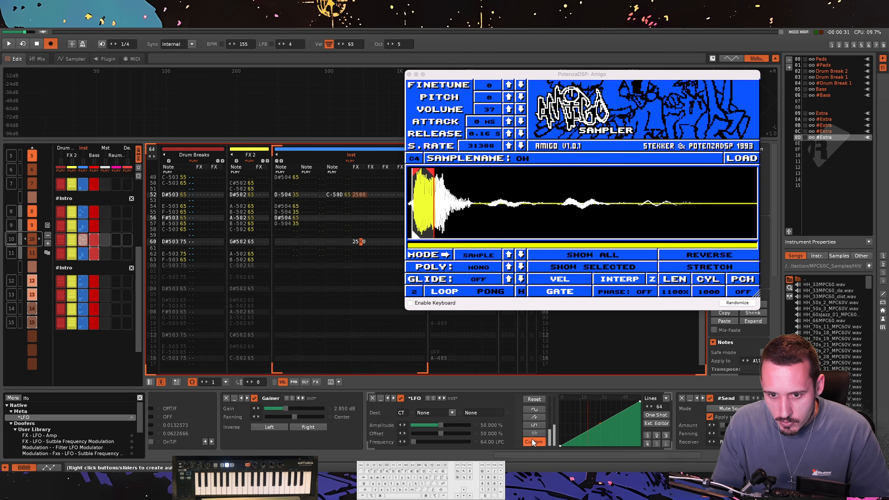
Route the LFO to the Pitch of the second Amigo Default device and draw its waveform as a descending ramp.
{"action": "left_click", "coordinate": [447, 413]}
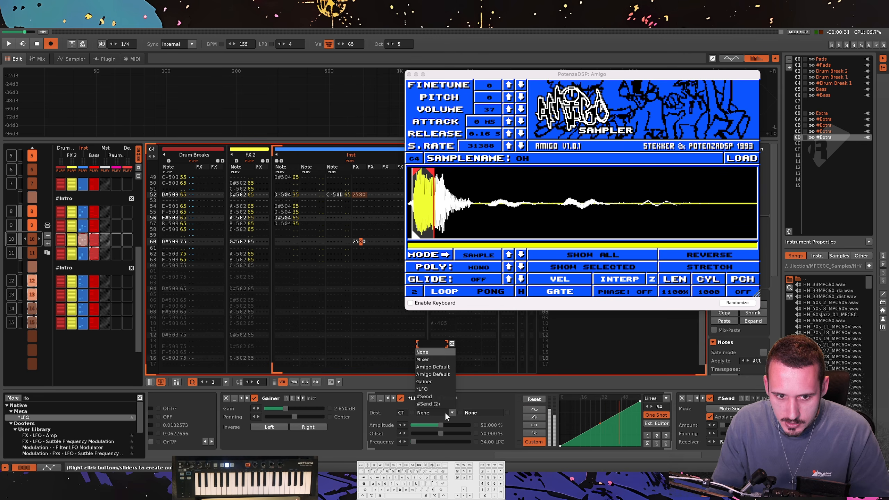
{"action": "left_click", "coordinate": [443, 375]}
{"action": "left_click", "coordinate": [480, 412]}
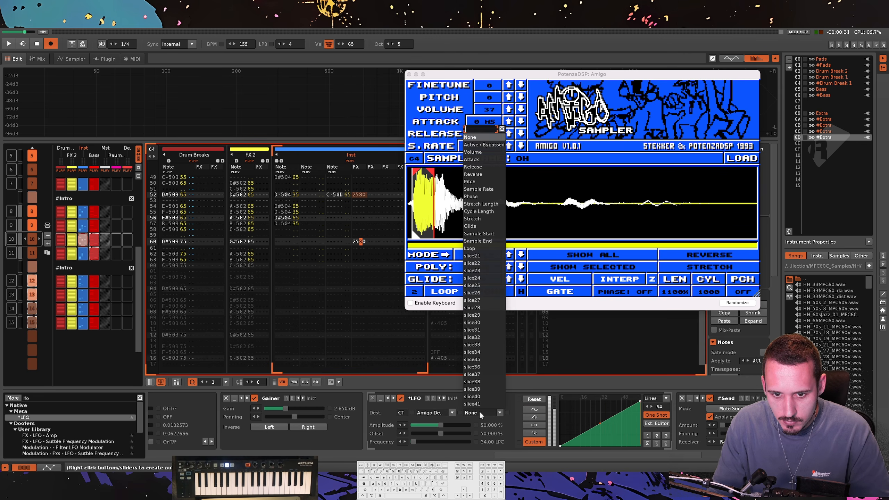
{"action": "left_click", "coordinate": [485, 182]}
{"action": "mouse_move", "coordinate": [550, 454]}
{"action": "left_mouse_down"}
{"action": "mouse_move", "coordinate": [471, 458]}
{"action": "mouse_move", "coordinate": [566, 457]}
{"action": "left_mouse_up"}
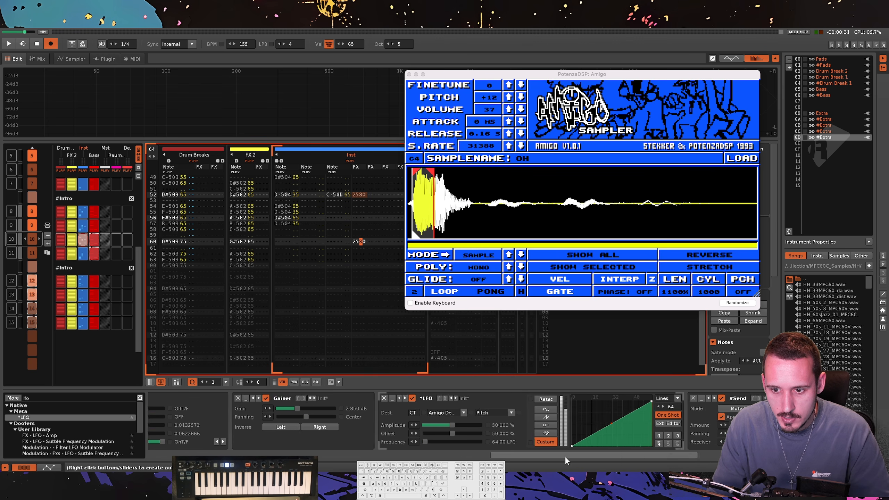
{"action": "mouse_move", "coordinate": [624, 449]}
{"action": "left_mouse_down"}
{"action": "mouse_move", "coordinate": [697, 419]}
{"action": "mouse_move", "coordinate": [702, 447]}
{"action": "left_mouse_up"}
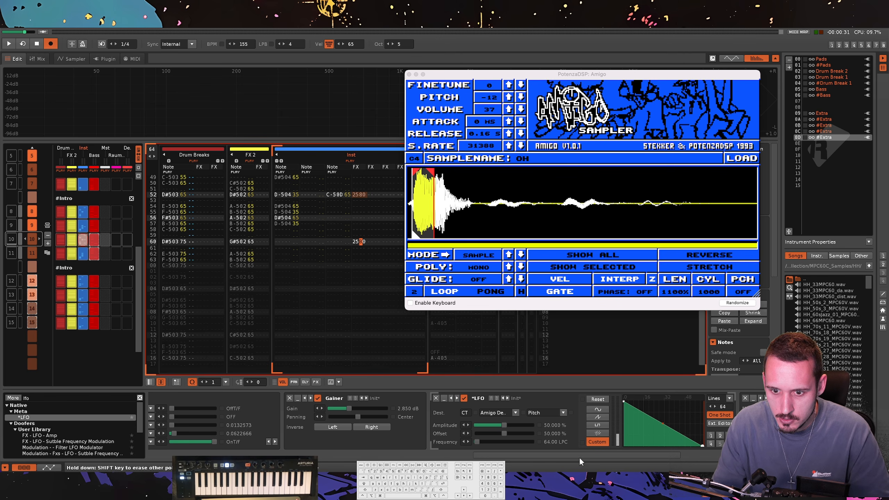
Clear the pitch commands on lines 52 to 60 and insert the LFO reset command 4800 on line 52.
{"action": "left_click", "coordinate": [360, 195]}
{"action": "left_click", "coordinate": [362, 289], "text": "shift"}
{"action": "key", "text": "Delete"}
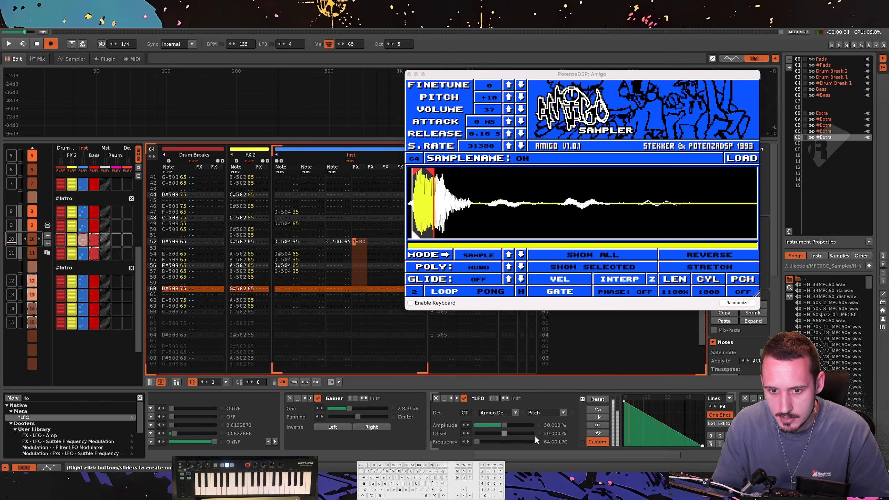
Audition the pitch drop, lower the LFO's offset to about 19.8% and shorten the Oh sample's end.
{"action": "left_click_drag", "start_coordinate": [525, 455], "coordinate": [457, 456]}
{"action": "key", "text": "space"}
{"action": "left_click_drag", "start_coordinate": [326, 409], "coordinate": [333, 410]}
{"action": "key", "text": "space"}
{"action": "key", "text": "space"}
{"action": "left_click_drag", "start_coordinate": [503, 455], "coordinate": [685, 455]}
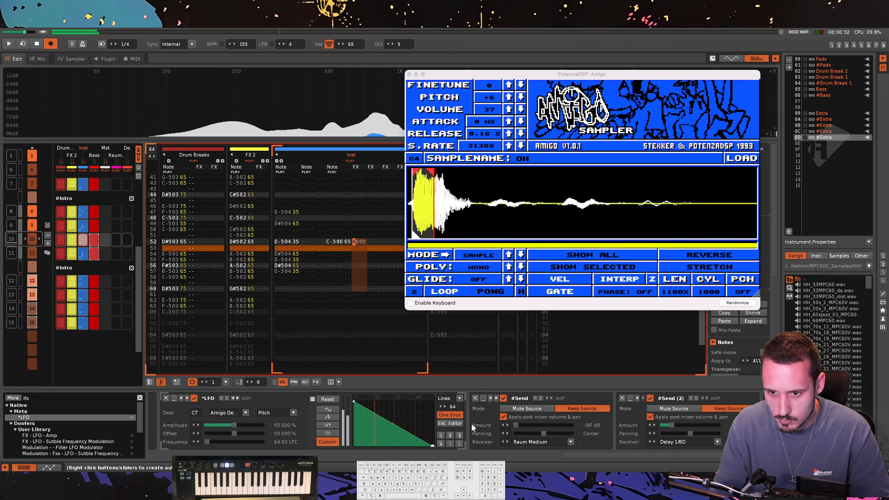
{"action": "scroll", "coordinate": [579, 453], "scroll_direction": "left", "scroll_amount": 5}
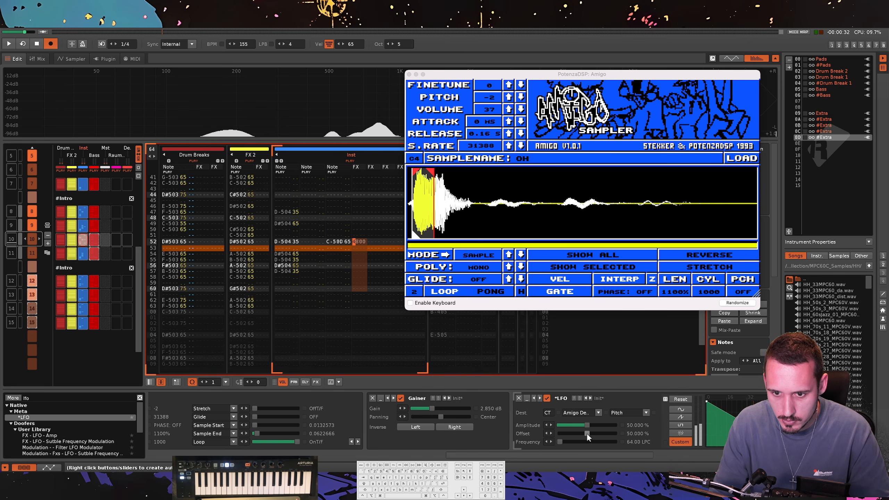
{"action": "left_click_drag", "start_coordinate": [569, 458], "coordinate": [481, 460]}
{"action": "key", "text": "space"}
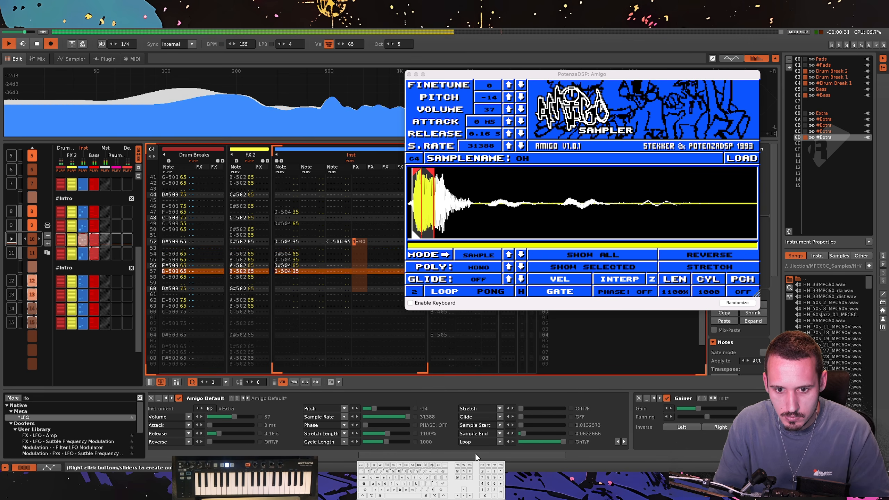
{"action": "left_click_drag", "start_coordinate": [536, 453], "coordinate": [659, 451]}
{"action": "left_click", "coordinate": [466, 434]}
{"action": "key", "text": "space"}
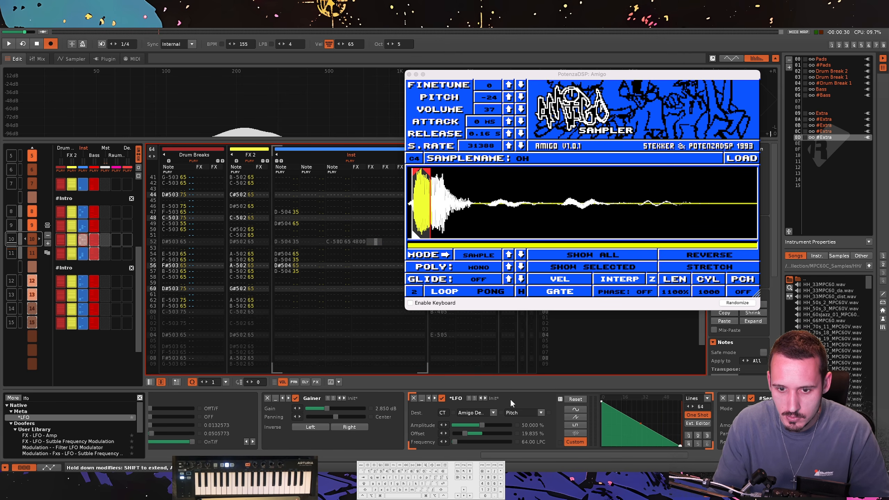
Fade out instrument 0D's Amigo volume by interpolating commands from 2191 on line 52 to 2100 on line 63, and audition it.
{"action": "left_click_drag", "start_coordinate": [497, 457], "coordinate": [356, 457]}
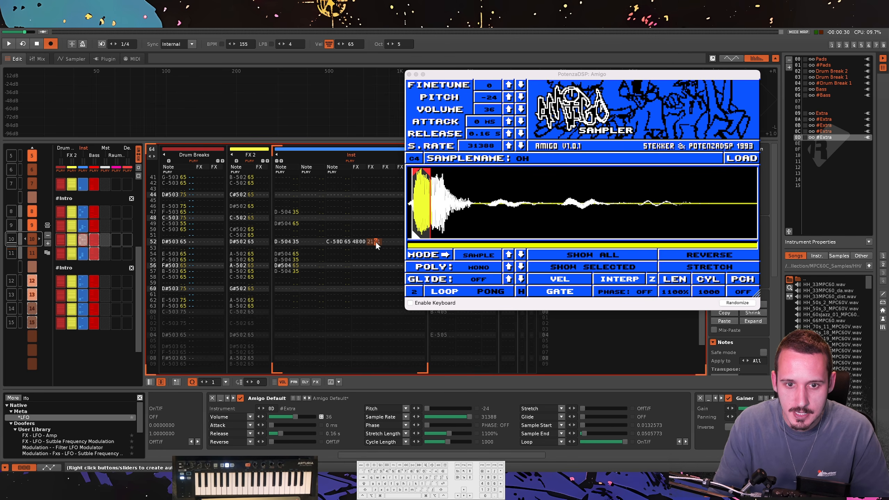
{"action": "key", "text": "End"}
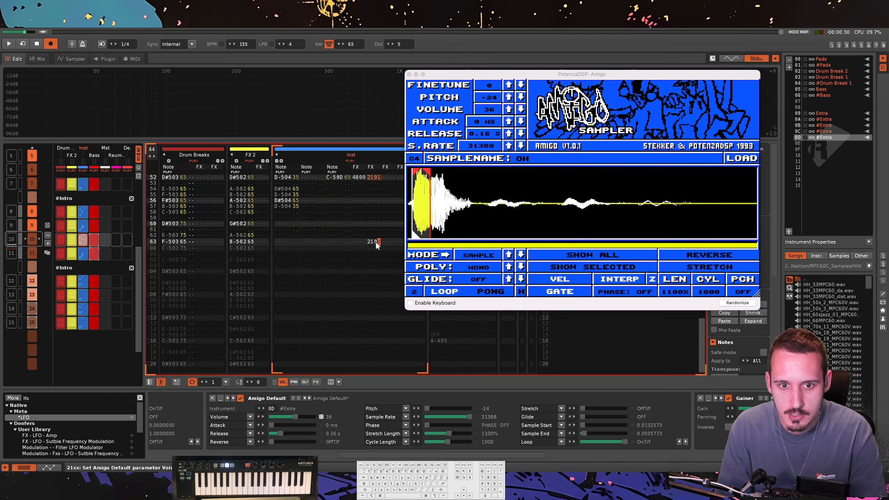
{"action": "key", "text": "shift+Up"}
{"action": "key", "text": "shift+Up"}
{"action": "key", "text": "shift+Up"}
{"action": "key", "text": "shift+Up"}
{"action": "key", "text": "shift+Up"}
{"action": "key", "text": "shift+Up"}
{"action": "key", "text": "shift+Up"}
{"action": "key", "text": "shift+Up"}
{"action": "key", "text": "shift+Up"}
{"action": "key", "text": "shift+Up"}
{"action": "key", "text": "shift+Up"}
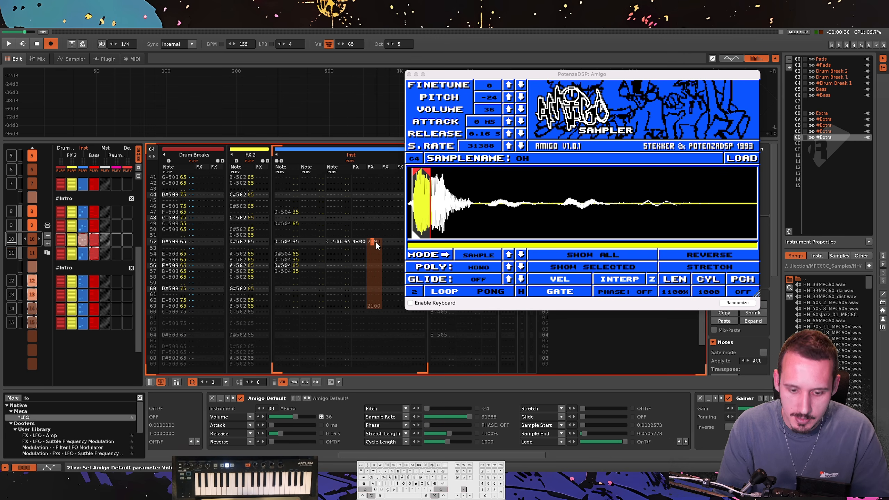
{"action": "key", "text": "space"}
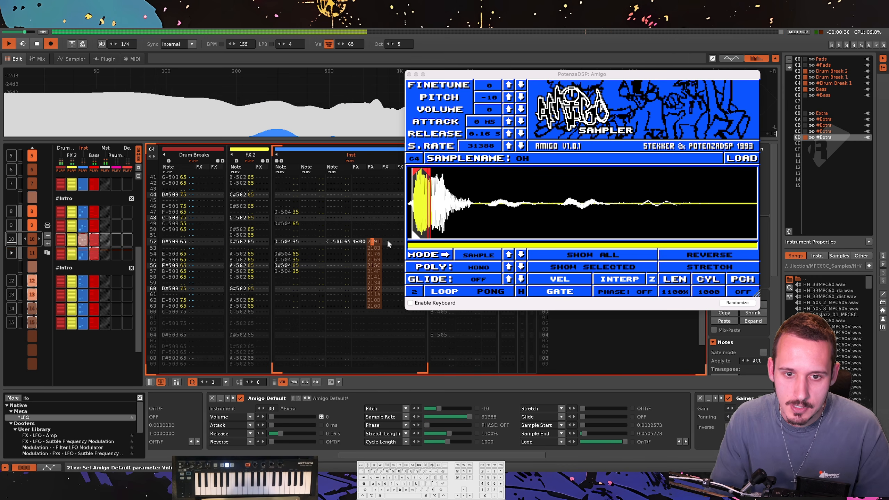
Set the pitch LFO's offset to about 12.4% and the Oh sample's stretch length to 585%, and close the Amigo editor.
{"action": "left_click", "coordinate": [361, 242]}
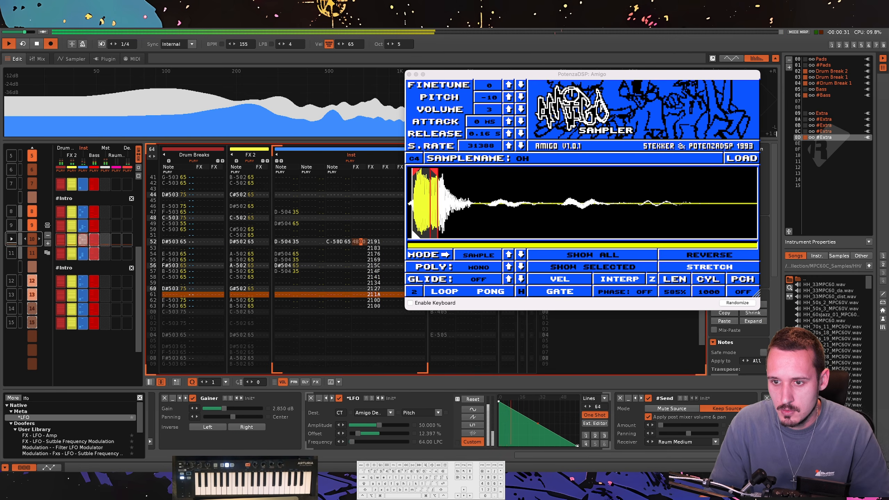
{"action": "left_click_drag", "start_coordinate": [701, 293], "coordinate": [588, 137]}
{"action": "left_click", "coordinate": [409, 74]}
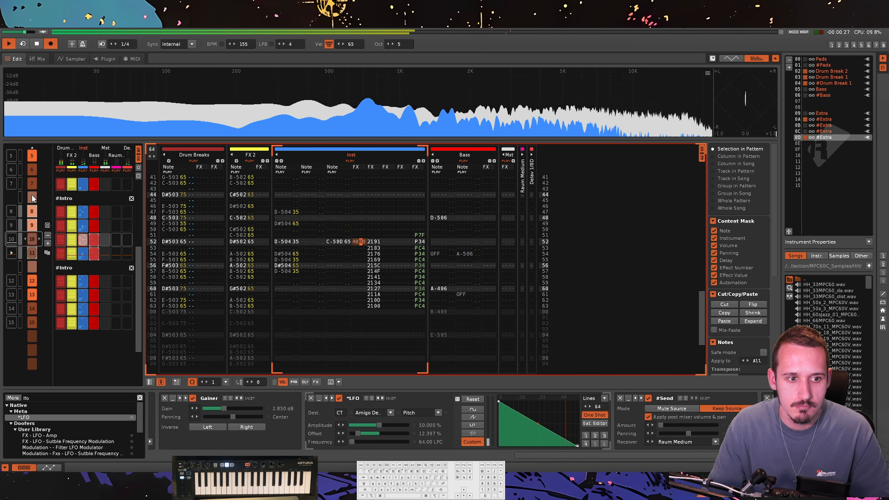
Copy a four-pattern Intro section in the sequence and colour the Drum Breaks and FX 2 slots of positions 12 to 15 magenta.
{"action": "left_click_drag", "start_coordinate": [34, 197], "coordinate": [42, 270]}
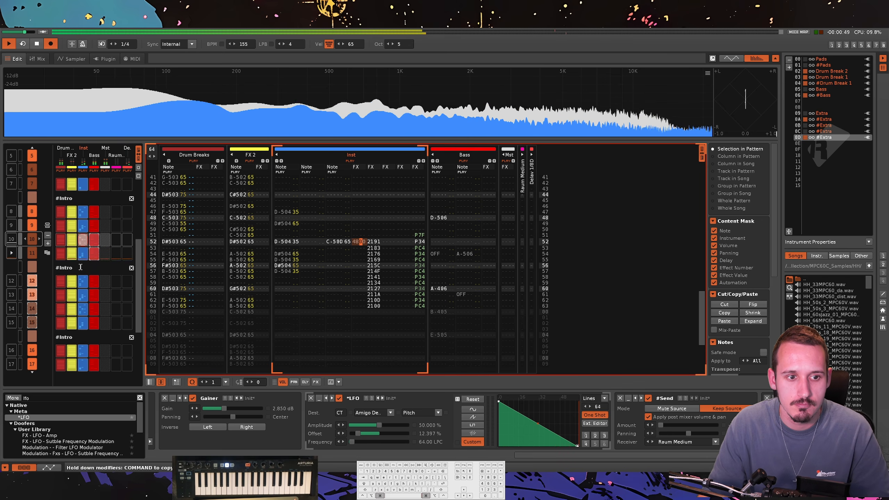
{"action": "left_click", "coordinate": [16, 197]}
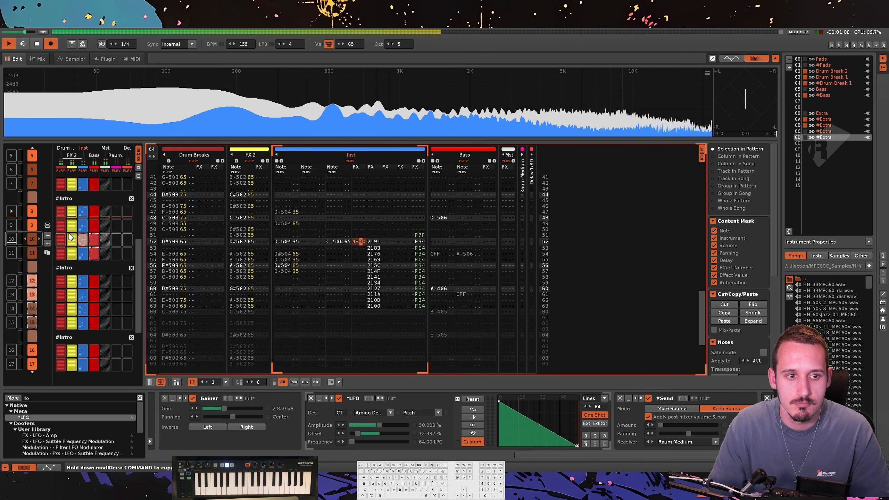
{"action": "left_click", "coordinate": [61, 268]}
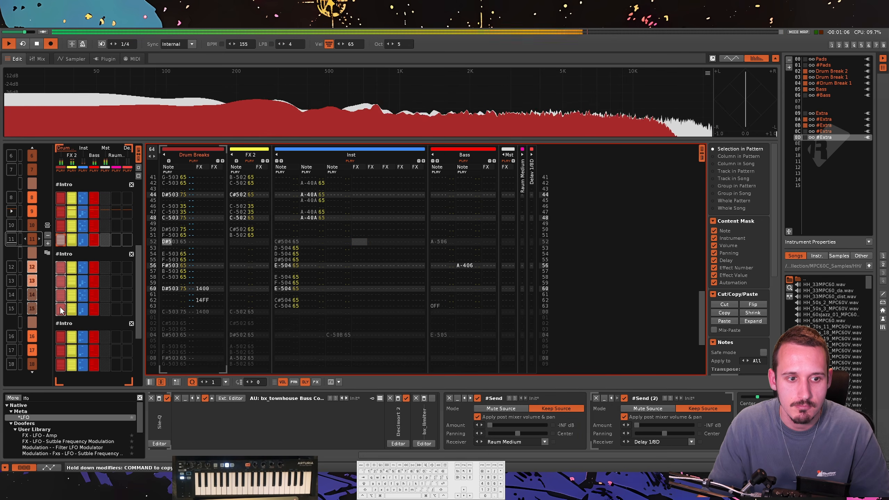
{"action": "right_click", "coordinate": [70, 295]}
{"action": "left_click", "coordinate": [106, 363]}
{"action": "left_click_drag", "start_coordinate": [87, 322], "coordinate": [117, 317]}
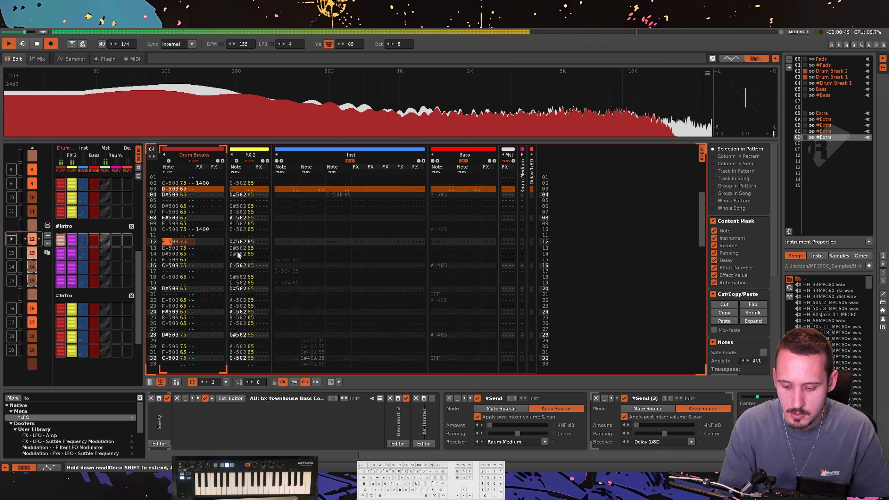
Clear the selected Drum Breaks and FX 2 notes on line 12 of pattern 12 and audition the break.
{"action": "left_click_drag", "start_coordinate": [178, 242], "coordinate": [246, 242]}
{"action": "key", "text": "Delete"}
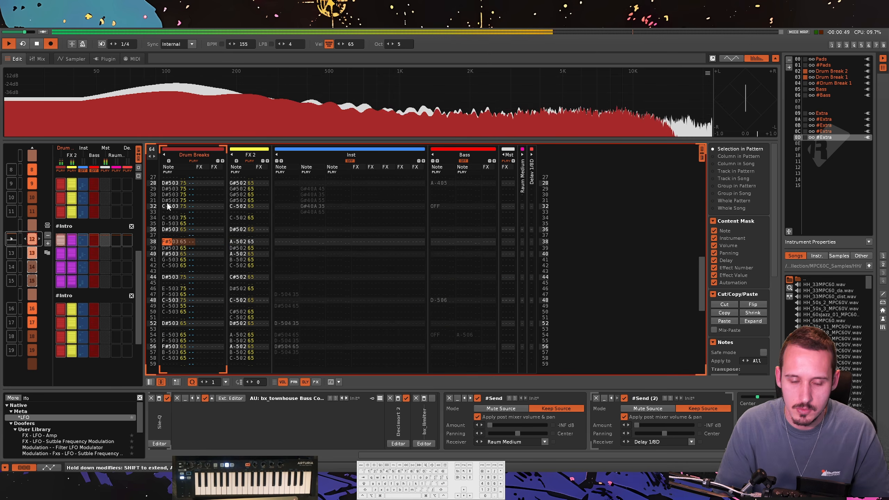
{"action": "key", "text": "space"}
{"action": "key", "text": "space"}
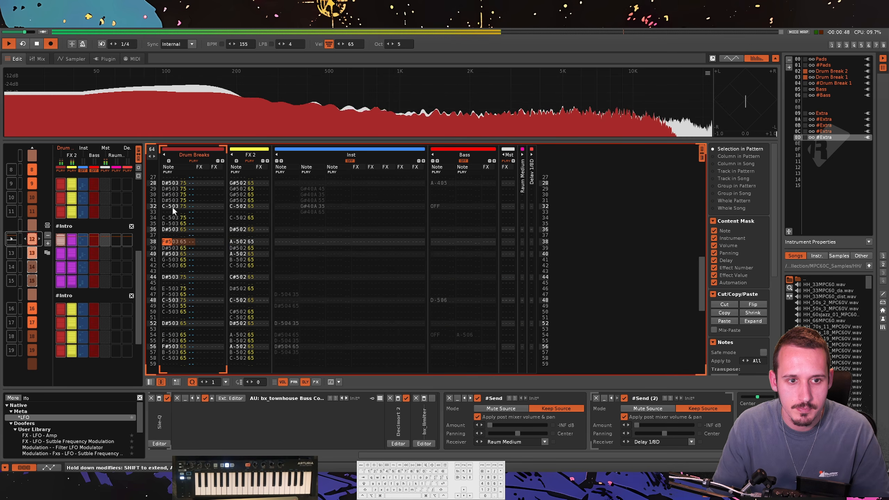
Try copying the Drum Breaks and FX 2 notes from lines 5 to 8 of pattern 13 to line 13, and play it.
{"action": "scroll", "coordinate": [241, 268], "scroll_direction": "down", "scroll_amount": 4}
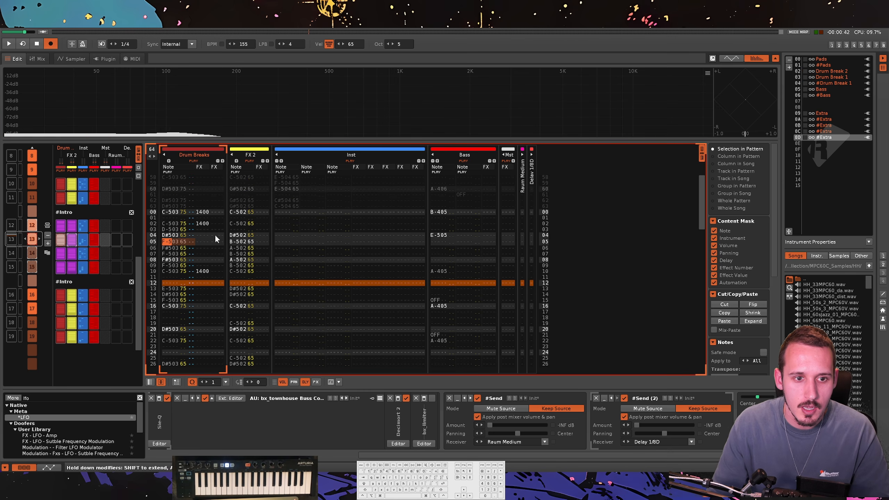
{"action": "left_click", "coordinate": [247, 262], "text": "shift"}
{"action": "key", "text": "super+c"}
{"action": "key", "text": "Down"}
{"action": "key", "text": "Down"}
{"action": "key", "text": "Down"}
{"action": "key", "text": "Down"}
{"action": "key", "text": "Down"}
{"action": "key", "text": "Down"}
{"action": "key", "text": "Down"}
{"action": "key", "text": "Down"}
{"action": "key", "text": "super+v"}
{"action": "key", "text": "space"}
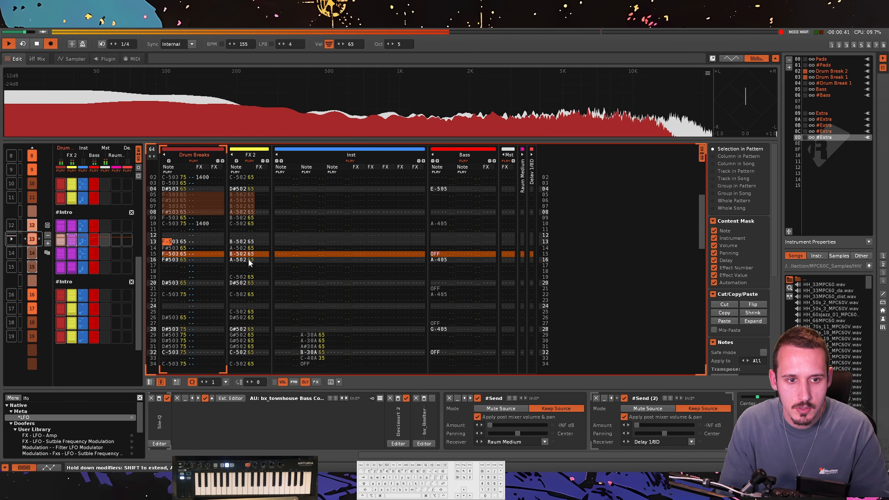
Undo the paste, try the copied notes starting on line 12 with line 4's hit on line 13, and audition the fill.
{"action": "key", "text": "super+z"}
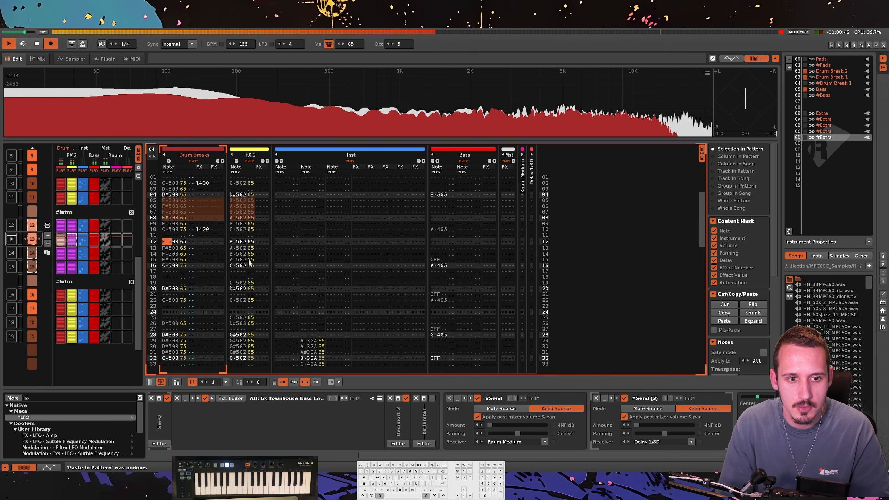
{"action": "key", "text": "super+v"}
{"action": "key", "text": "Up"}
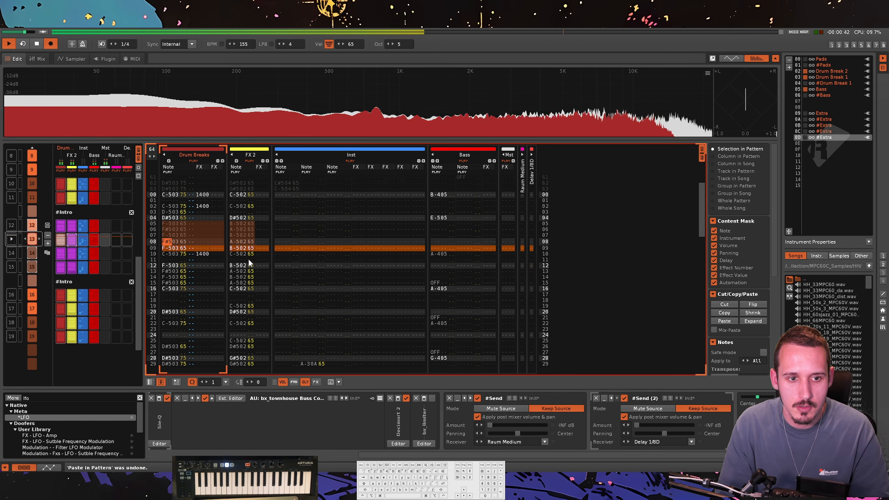
{"action": "key", "text": "space"}
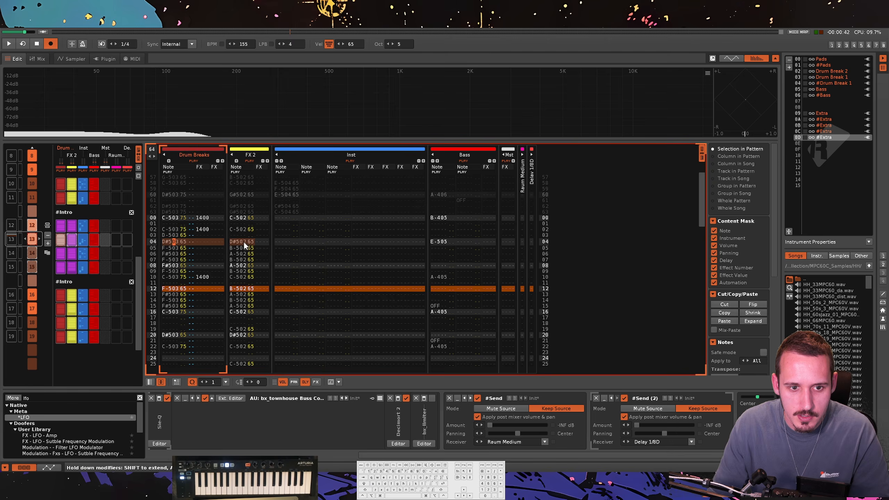
{"action": "key", "text": "space"}
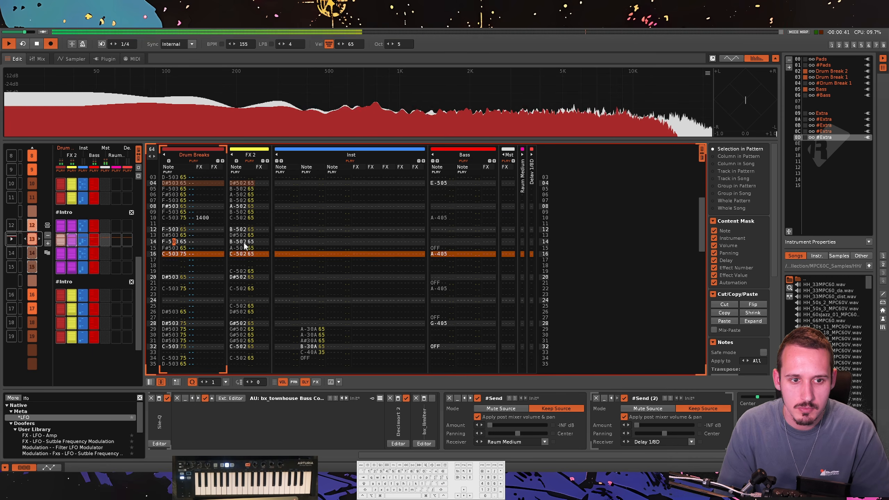
Undo the pasted Drum Breaks and FX 2 notes on lines 12 to 15 of pattern 13.
{"action": "key", "text": "super+z"}
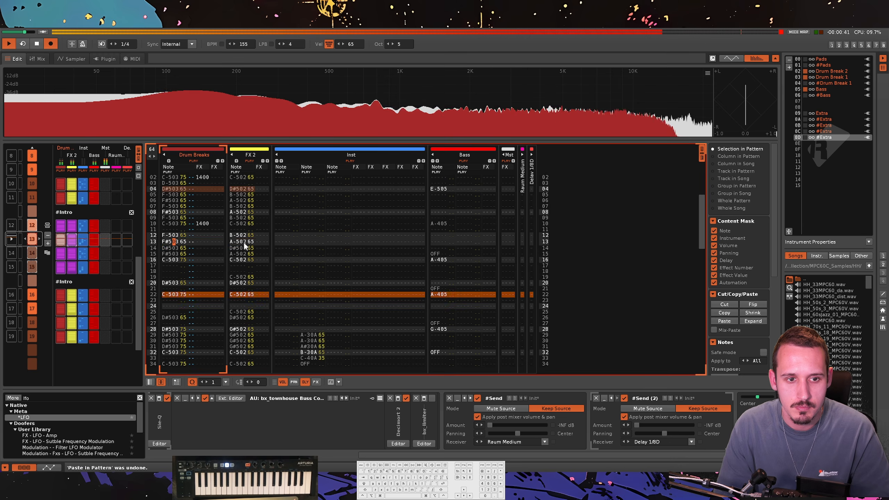
{"action": "key", "text": "super+z"}
{"action": "key", "text": "super+z"}
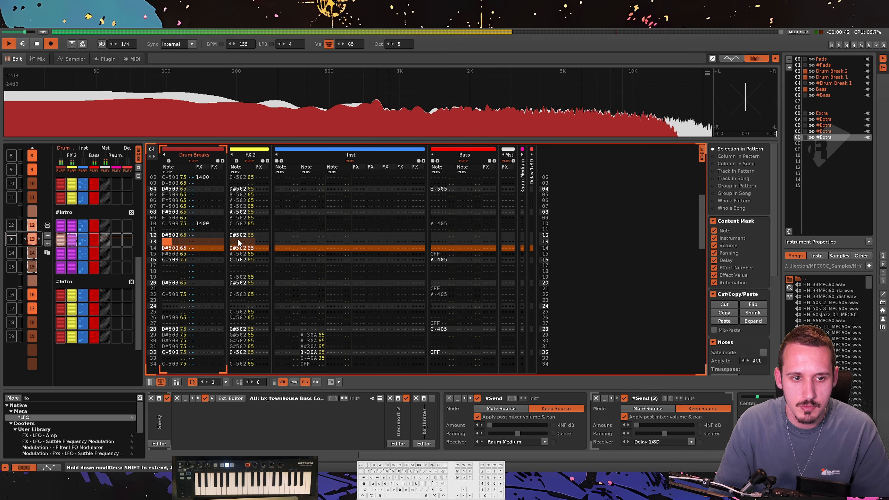
Move the Drum Breaks and FX 2 hits on line 12 of pattern 13 down to line 13.
{"action": "left_click_drag", "start_coordinate": [176, 236], "coordinate": [251, 243]}
{"action": "key", "text": "super+x"}
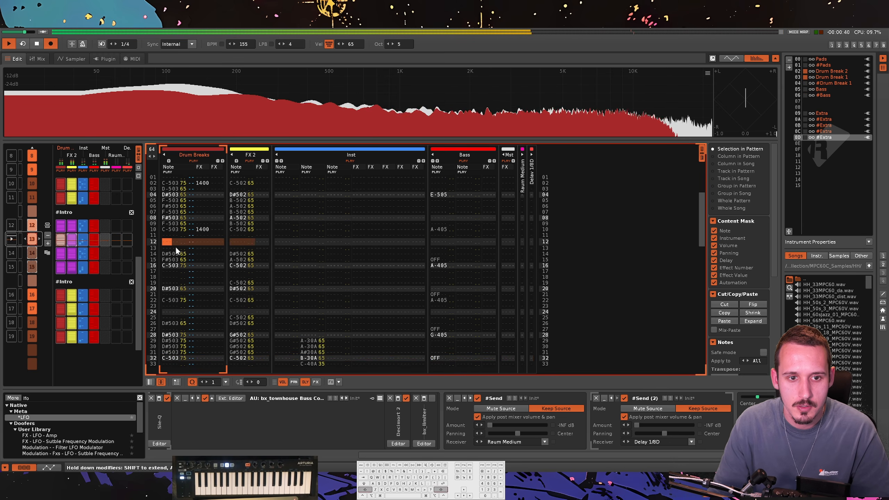
{"action": "left_click", "coordinate": [175, 246]}
{"action": "key", "text": "super+v"}
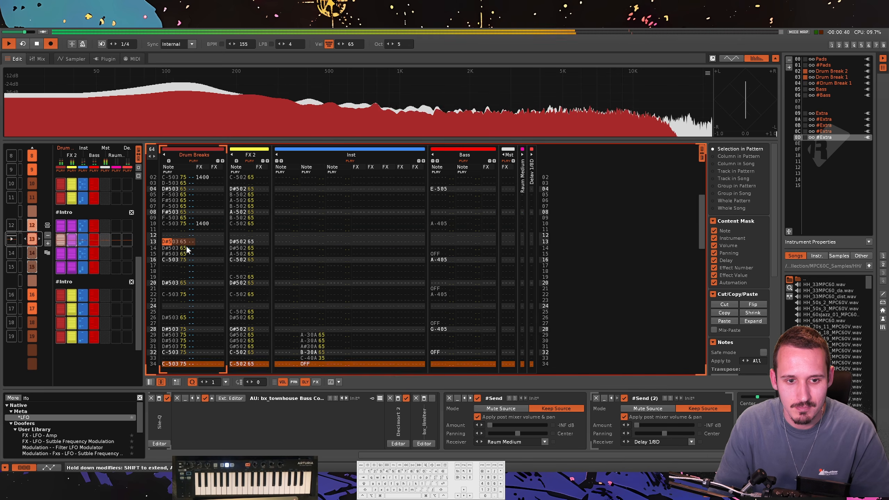
Copy the Drum Breaks and FX 2 blocks of patterns 12 and 13 onto patterns 14 and 15.
{"action": "left_click", "coordinate": [64, 227]}
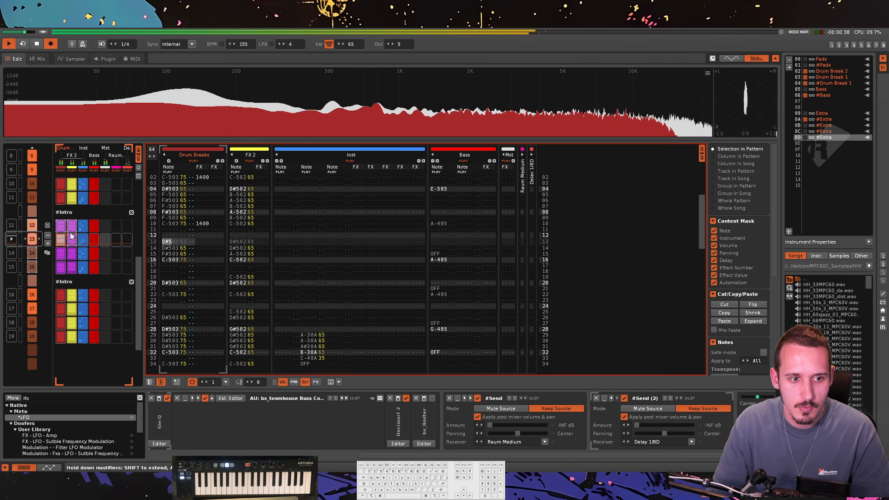
{"action": "left_click_drag", "start_coordinate": [72, 237], "coordinate": [65, 255]}
{"action": "left_click", "coordinate": [240, 219]}
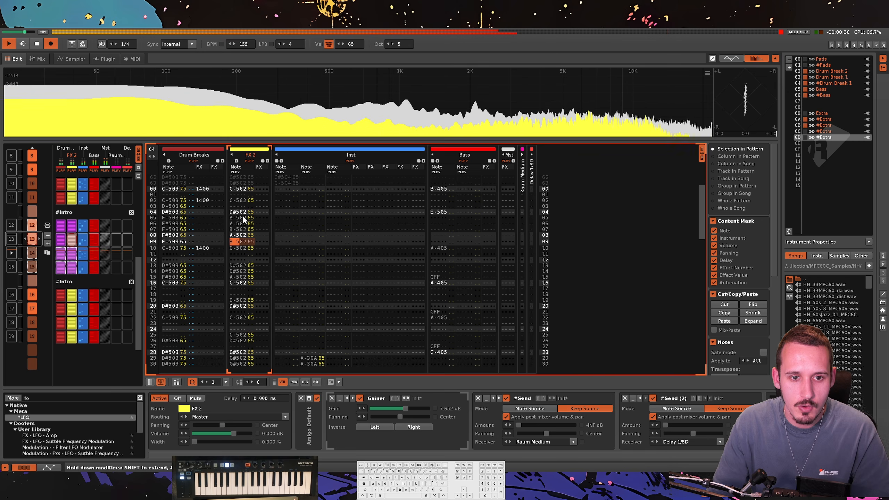
{"action": "scroll", "coordinate": [83, 231], "scroll_direction": "up", "scroll_amount": 1}
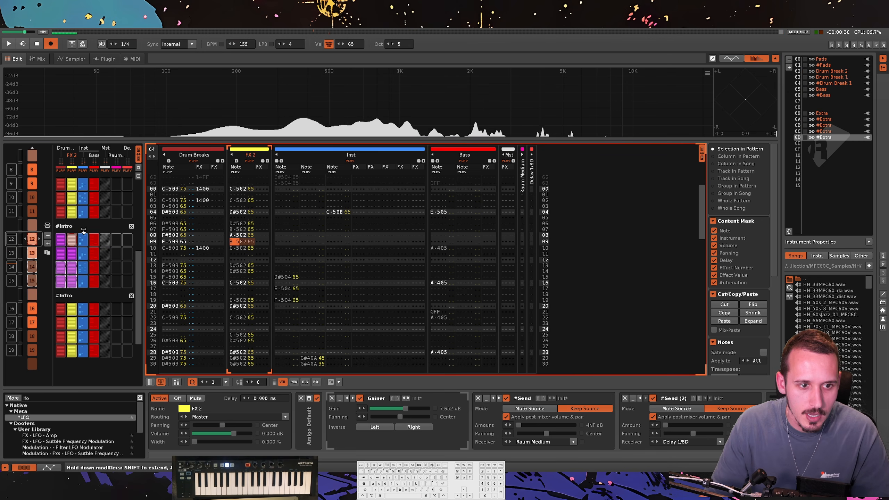
Audition the instrument 0B C-5 note on line 4 of the Inst track in pattern 12.
{"action": "left_click", "coordinate": [84, 239]}
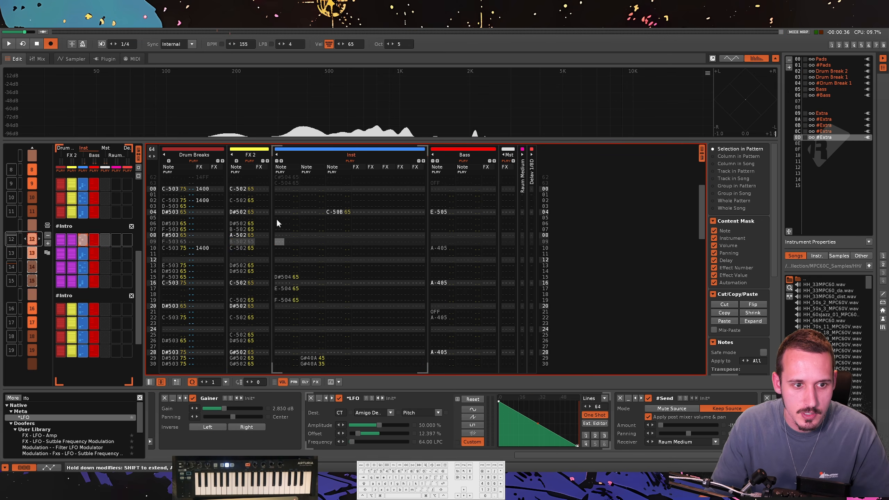
{"action": "left_click", "coordinate": [342, 212]}
{"action": "key", "text": "space"}
{"action": "key", "text": "space"}
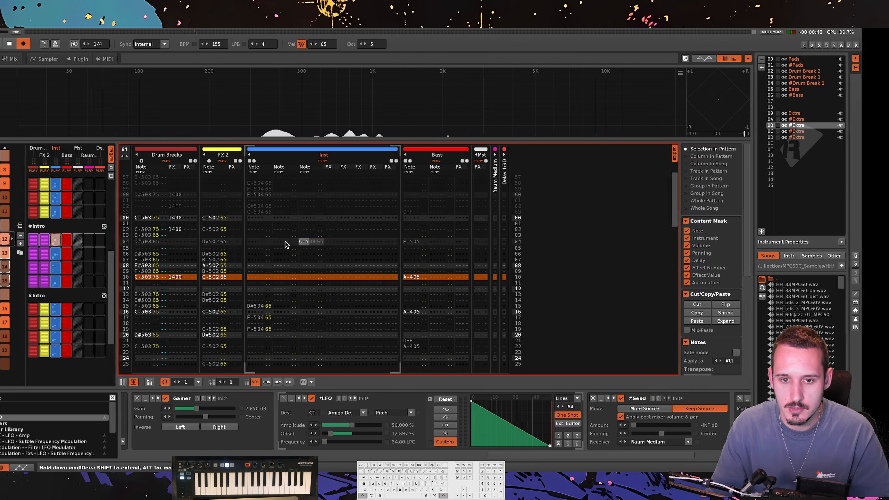
{"action": "scroll", "coordinate": [92, 231], "scroll_direction": "up", "scroll_amount": 2}
{"action": "key", "text": "space"}
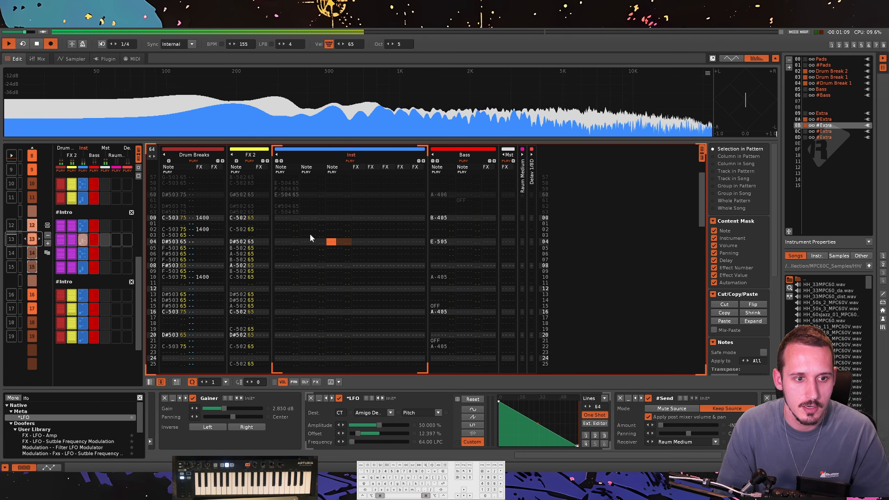
{"action": "key", "text": "space"}
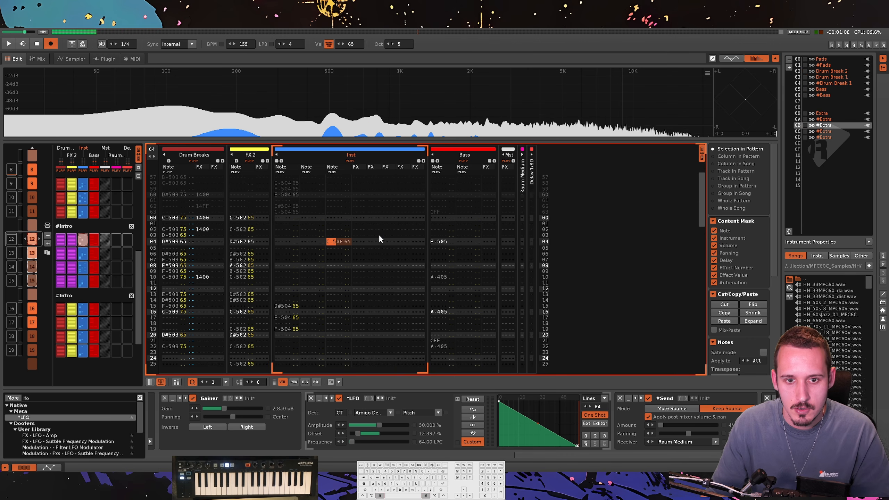
Add the Amigo stretch-off command 1A00 beside the C-5 note on line 4 of Inst in pattern 12, and play it.
{"action": "left_click_drag", "start_coordinate": [558, 455], "coordinate": [219, 454]}
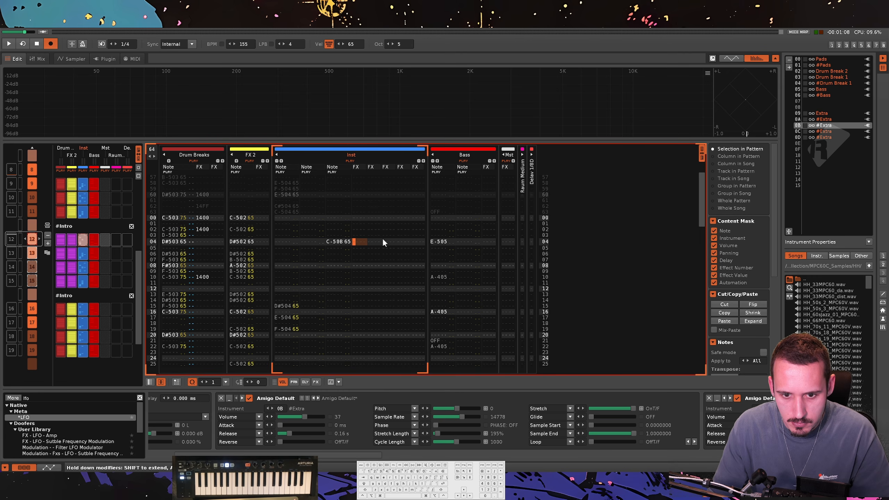
{"action": "left_click", "coordinate": [624, 408]}
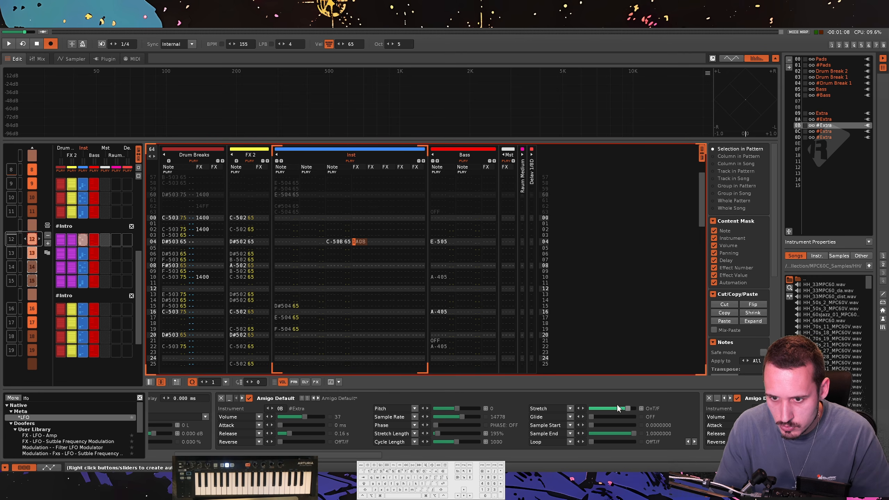
{"action": "key", "text": "space"}
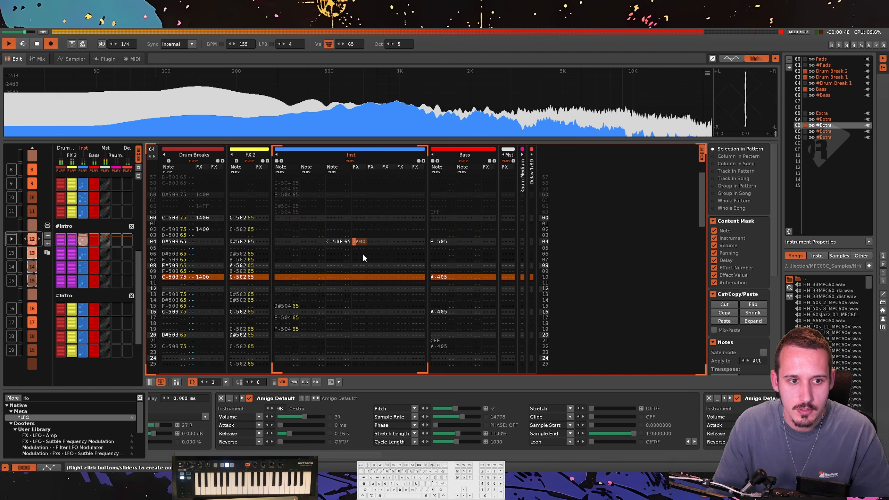
{"action": "key", "text": "space"}
Add the Amigo pitch command 1577 in the second Inst effect column on line 4 of pattern 12.
{"action": "left_click", "coordinate": [370, 241]}
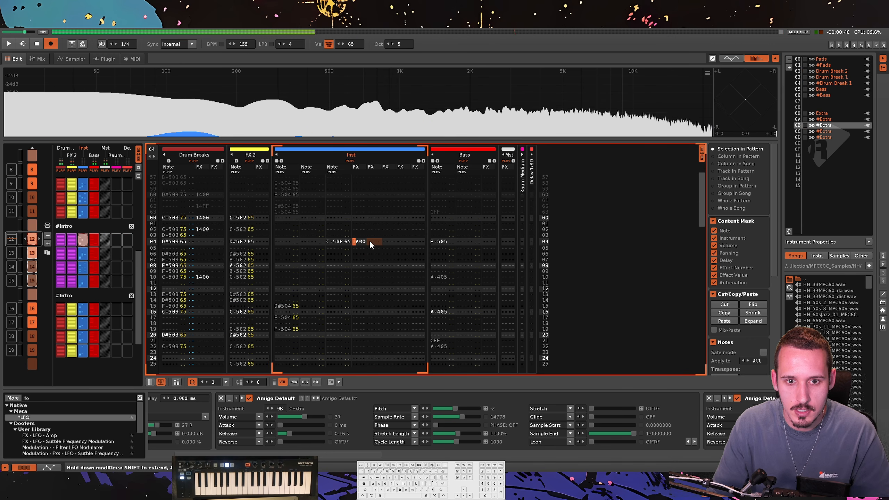
{"action": "key", "text": "space"}
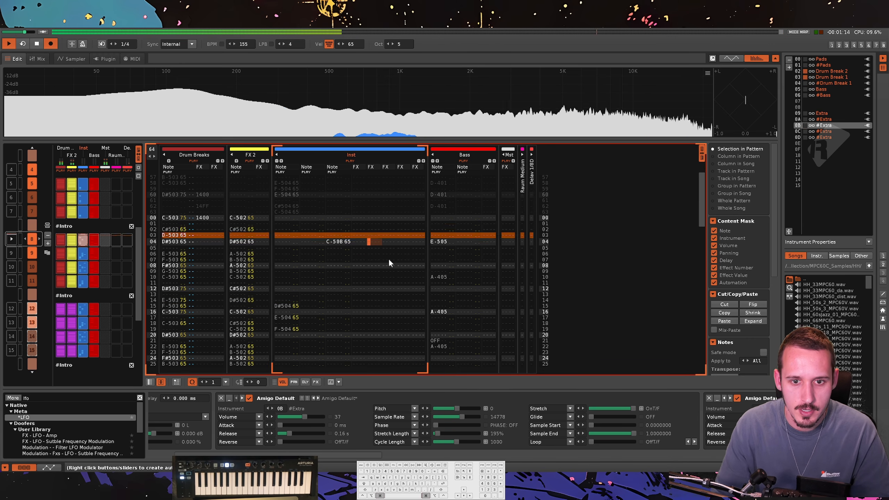
{"action": "right_click", "coordinate": [460, 402]}
{"action": "left_click", "coordinate": [403, 317]}
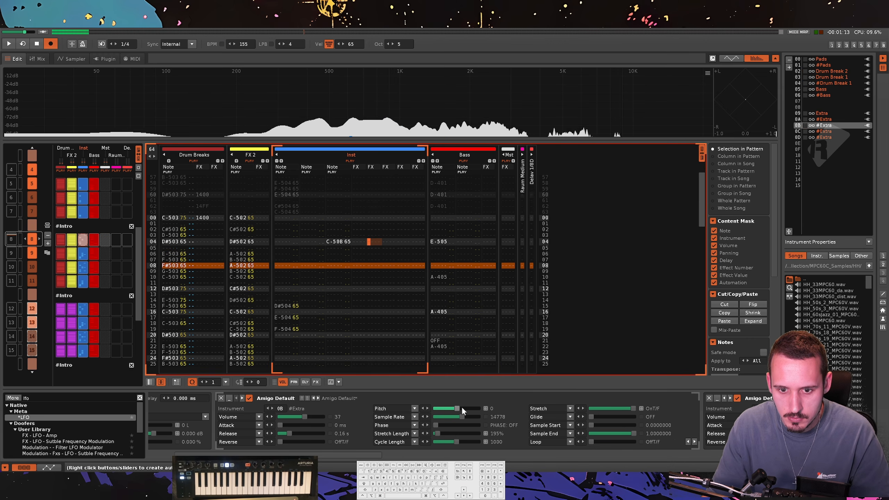
{"action": "right_click", "coordinate": [459, 408]}
{"action": "key", "text": "Right"}
{"action": "key", "text": "Right"}
{"action": "key", "text": "Right"}
{"action": "right_click", "coordinate": [633, 408]}
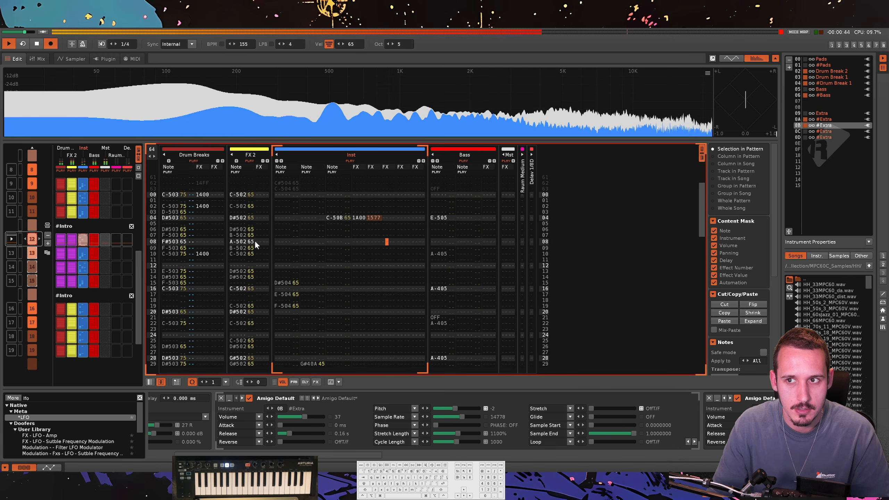
Try lowering the Drum Break 1 Amigo pitch to -24 during playback of pattern 12, and return it to 0.
{"action": "left_click", "coordinate": [61, 240]}
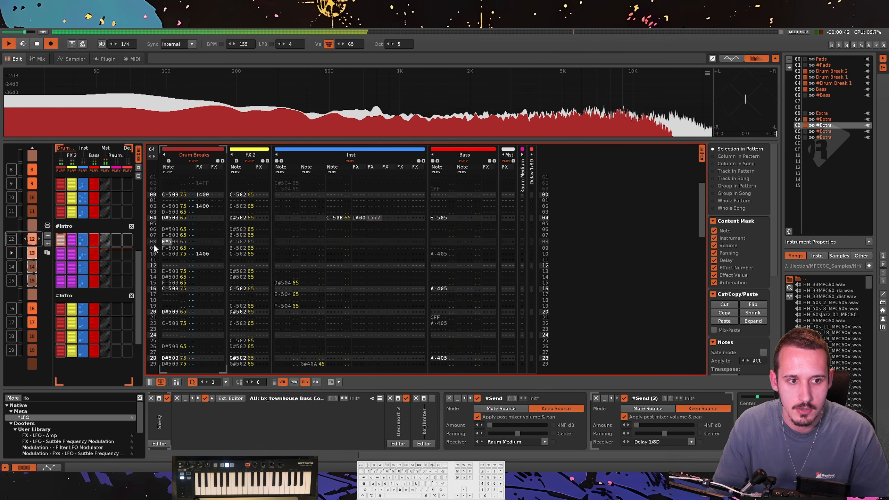
{"action": "left_click", "coordinate": [210, 242]}
{"action": "scroll", "coordinate": [207, 241], "scroll_direction": "down", "scroll_amount": 11}
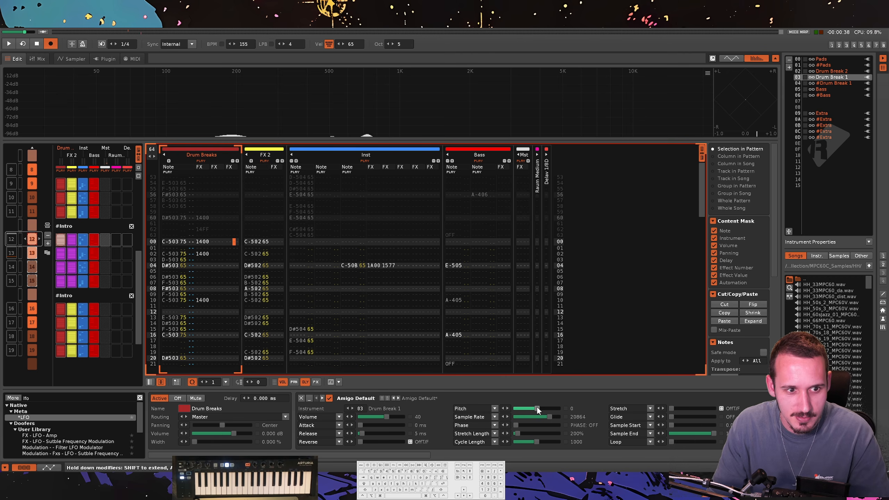
{"action": "key", "text": "space"}
{"action": "mouse_move", "coordinate": [537, 408]}
{"action": "left_mouse_down"}
{"action": "mouse_move", "coordinate": [547, 409]}
{"action": "mouse_move", "coordinate": [529, 409]}
{"action": "mouse_move", "coordinate": [537, 409]}
{"action": "left_mouse_up"}
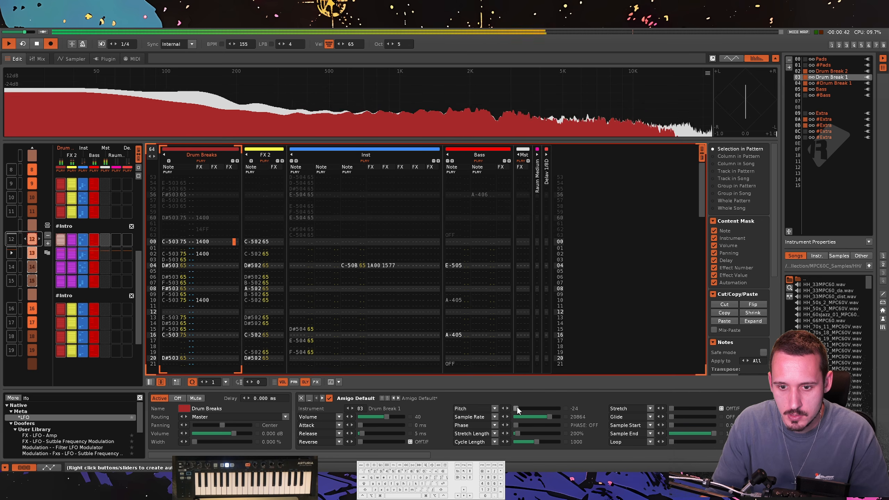
{"action": "left_click_drag", "start_coordinate": [520, 406], "coordinate": [539, 407]}
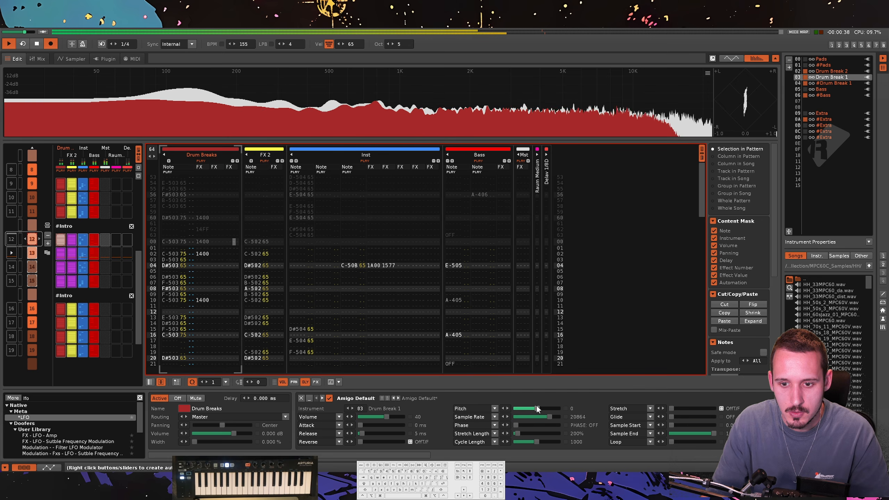
{"action": "left_click_drag", "start_coordinate": [537, 406], "coordinate": [536, 408]}
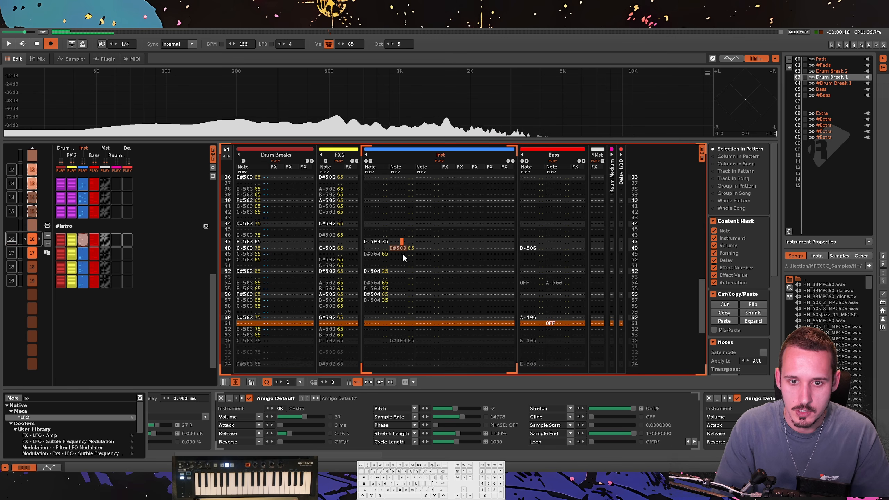
Copy the second Inst note column of pattern 16 into pattern 18 and play the section from pattern 16.
{"action": "key", "text": "Home"}
{"action": "key", "text": "super+a"}
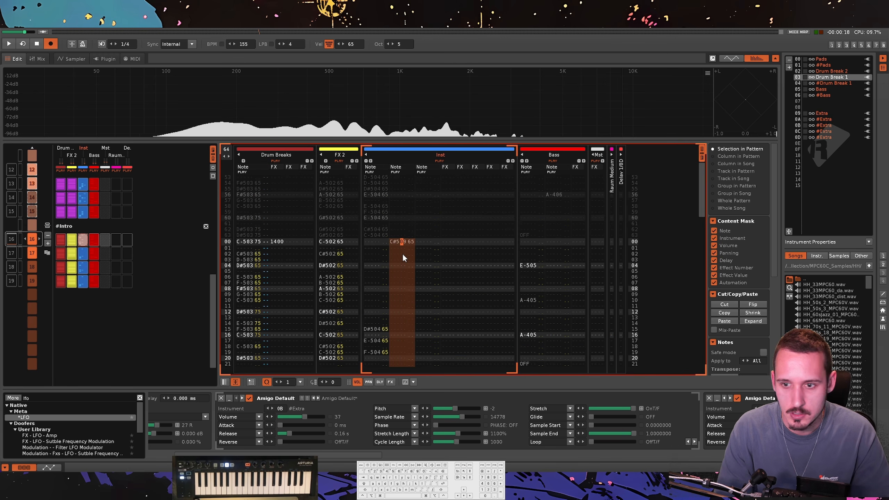
{"action": "key", "text": "super+Down"}
{"action": "key", "text": "super+Down"}
{"action": "key", "text": "super+Up"}
{"action": "key", "text": "super+Up"}
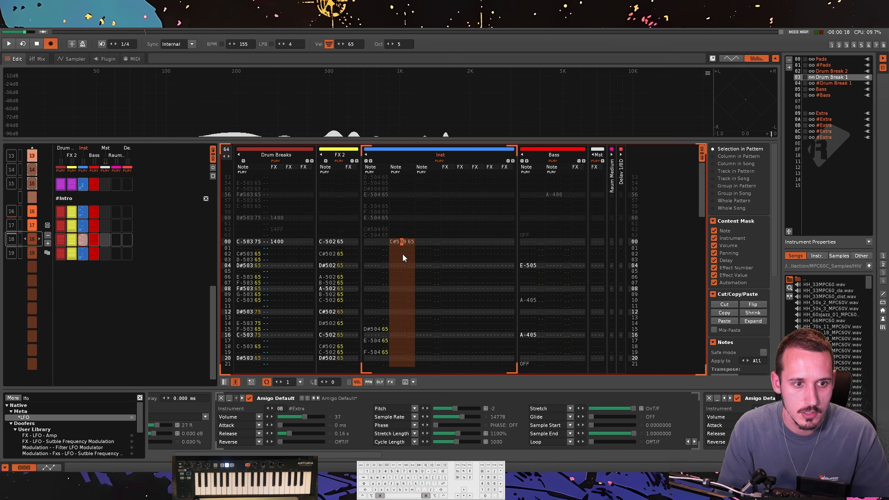
{"action": "key", "text": "space"}
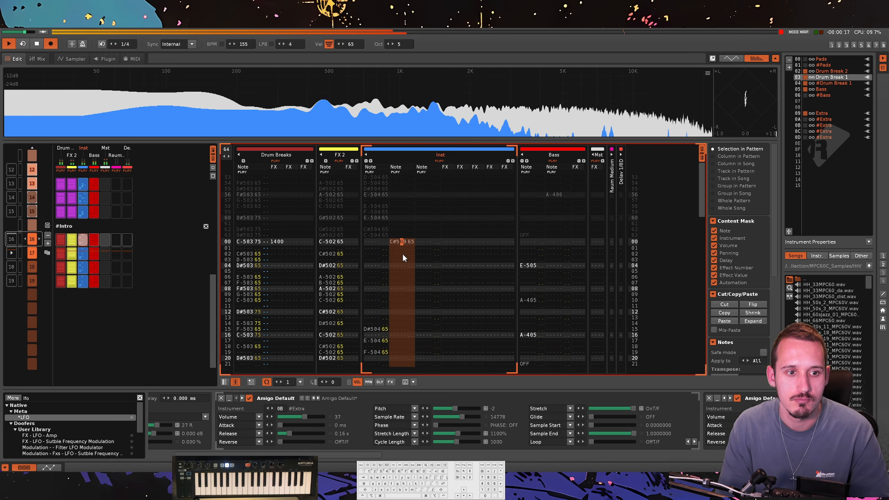
Mute the Drum Breaks blocks in patterns 16 to 19.
{"action": "left_click", "coordinate": [60, 239]}
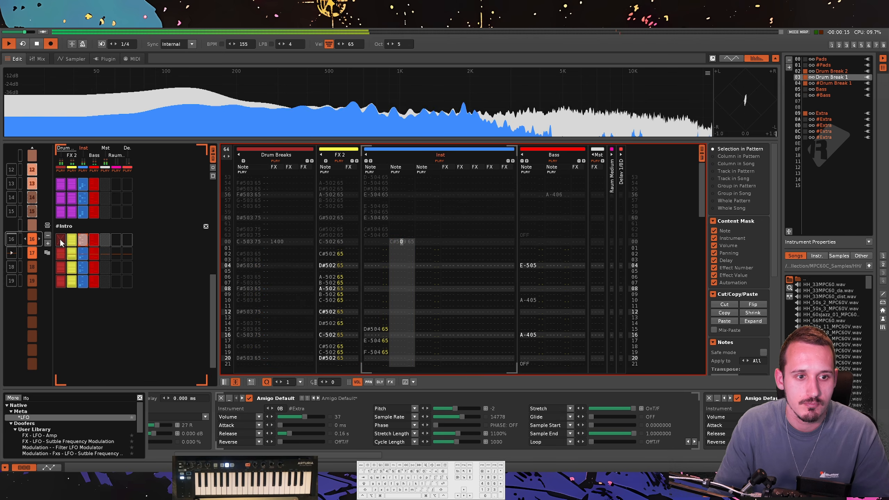
{"action": "left_click", "coordinate": [59, 266], "text": "alt"}
{"action": "left_click", "coordinate": [62, 280], "text": "alt"}
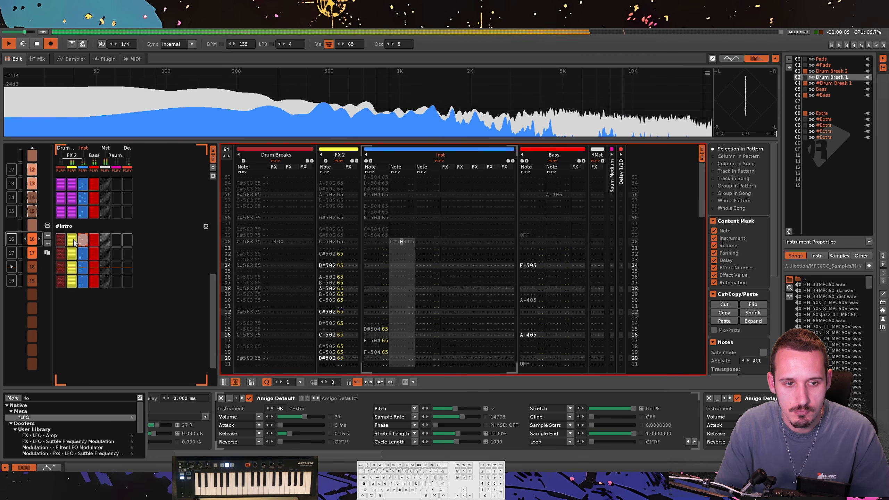
Add an effect column and a second Gainer to FX 2, recording a -0.103 dB gain command on line 00 of pattern 16.
{"action": "left_click", "coordinate": [352, 241]}
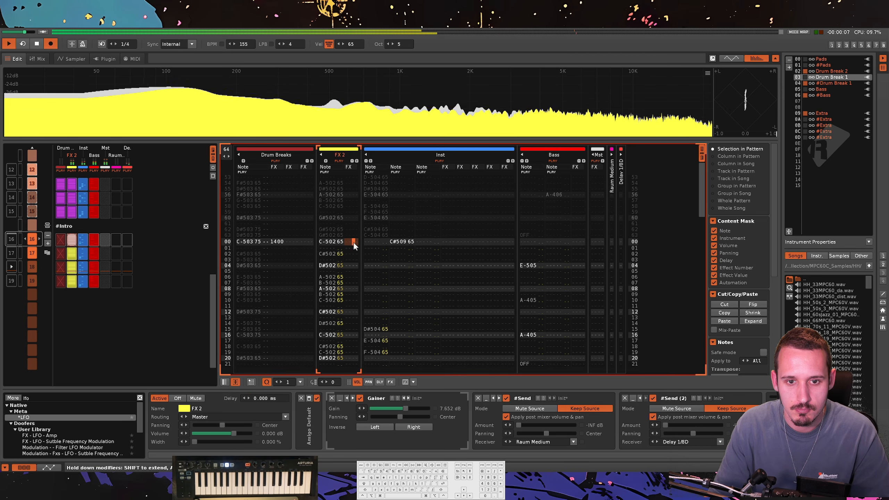
{"action": "scroll", "coordinate": [525, 456], "scroll_direction": "right", "scroll_amount": 2}
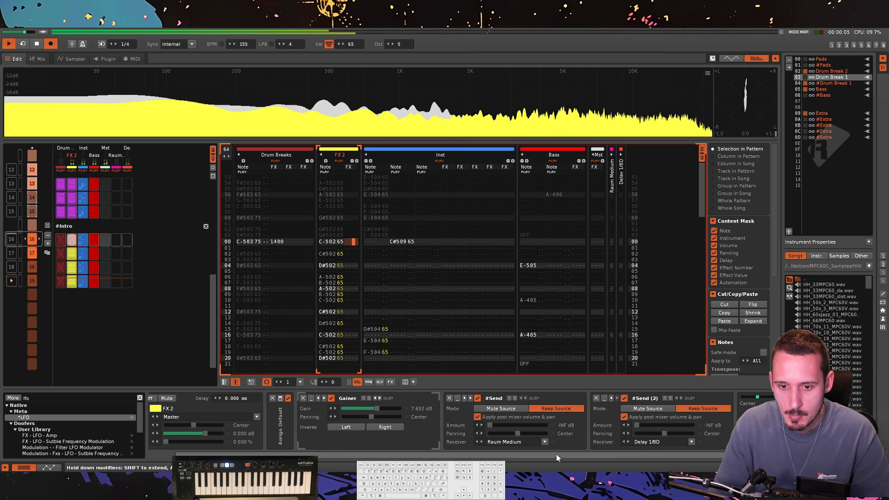
{"action": "left_click", "coordinate": [357, 161]}
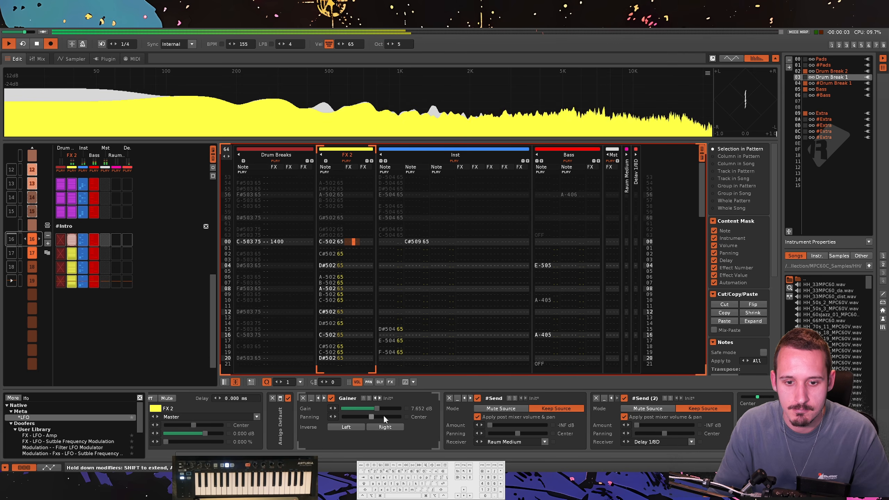
{"action": "left_click_drag", "start_coordinate": [424, 399], "coordinate": [445, 405]}
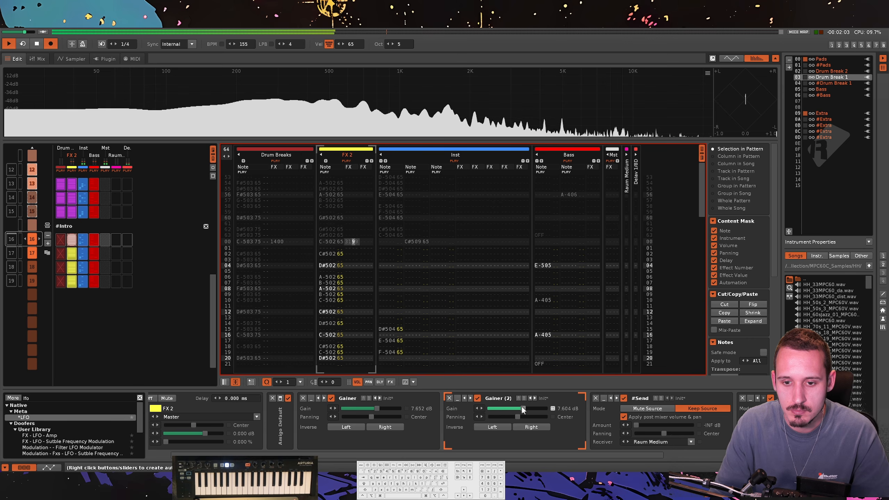
{"action": "right_click", "coordinate": [502, 409]}
{"action": "key", "text": "space"}
{"action": "key", "text": "space"}
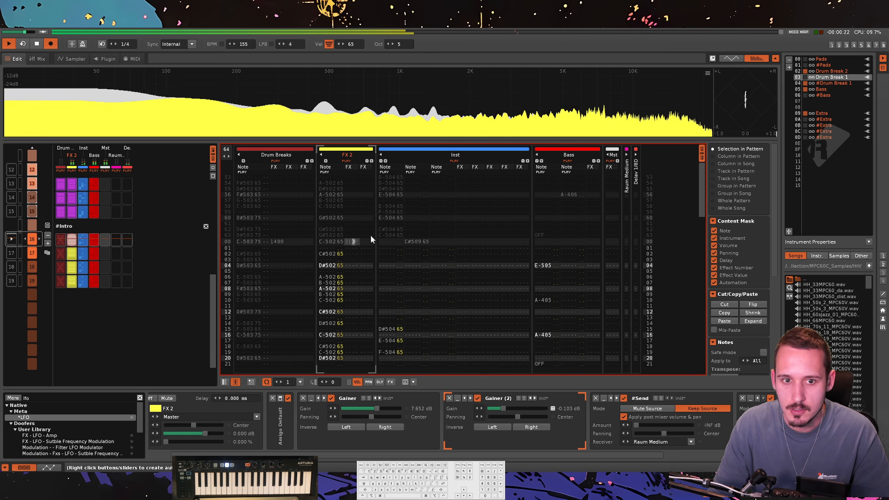
Put the second Gainer's gain command on line 00 of FX 2 in pattern 15 as well, and audition pattern 16.
{"action": "left_click", "coordinate": [352, 243]}
{"action": "key", "text": "space"}
{"action": "key", "text": "super+Up"}
{"action": "key", "text": "super+Down"}
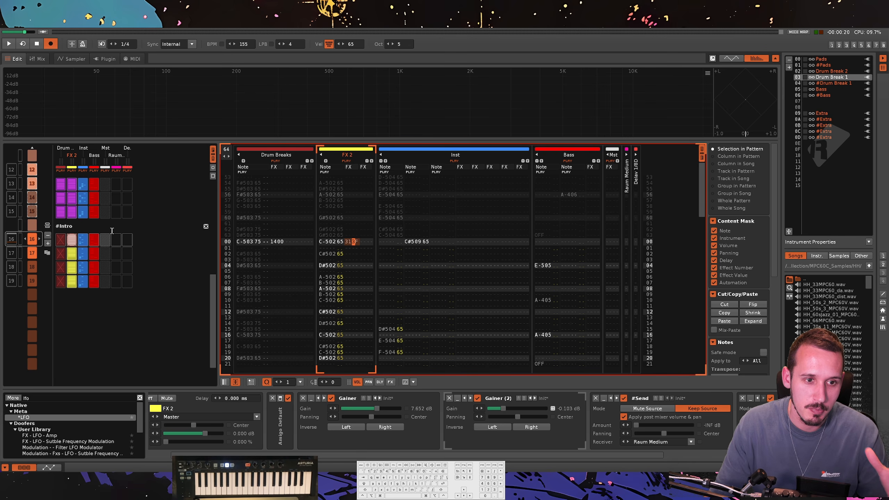
{"action": "scroll", "coordinate": [80, 232], "scroll_direction": "up", "scroll_amount": 1}
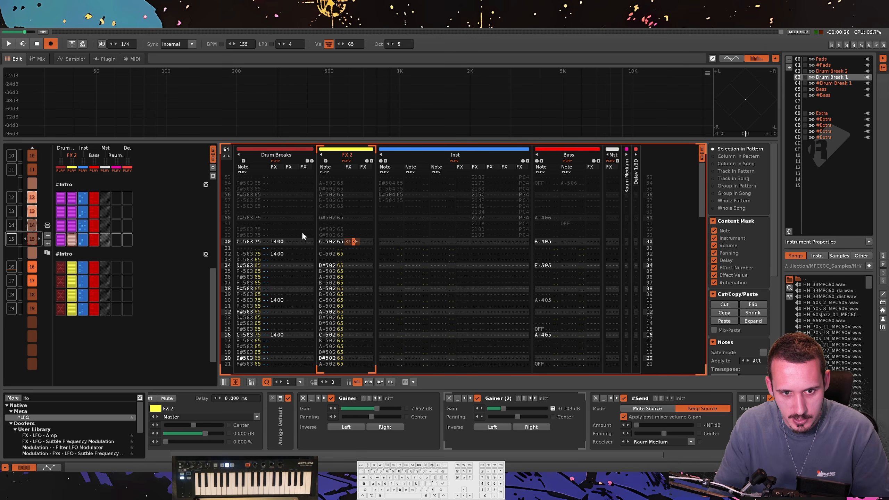
{"action": "scroll", "coordinate": [75, 234], "scroll_direction": "down", "scroll_amount": 1}
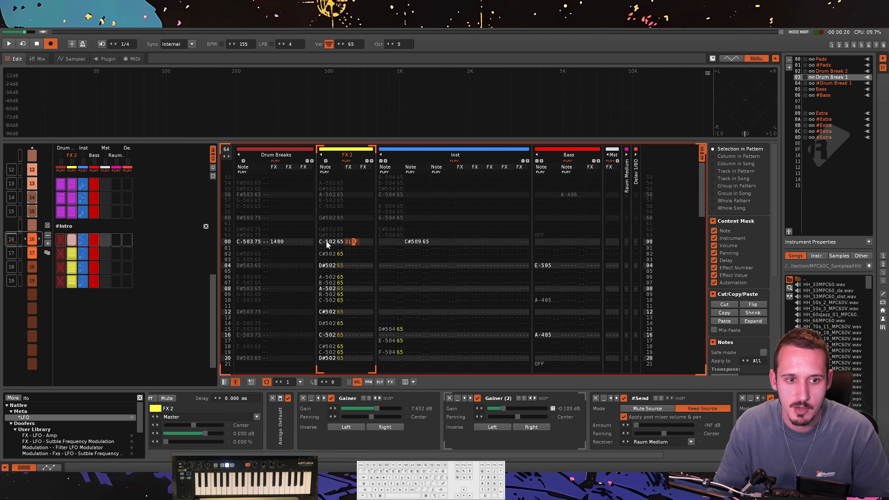
{"action": "key", "text": "space"}
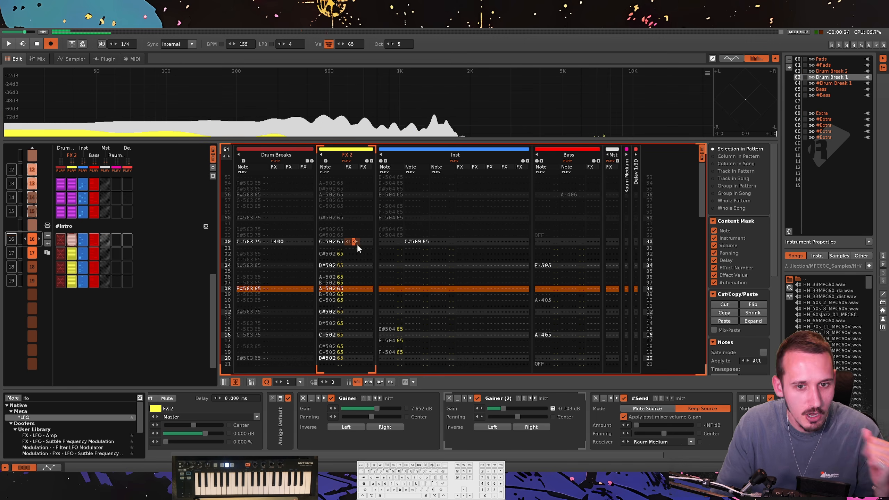
Raise the gain of FX 2's second Gainer to 4.817 dB on line 00 of pattern 16 and audition the pattern.
{"action": "left_click_drag", "start_coordinate": [503, 409], "coordinate": [514, 408]}
{"action": "key", "text": "space"}
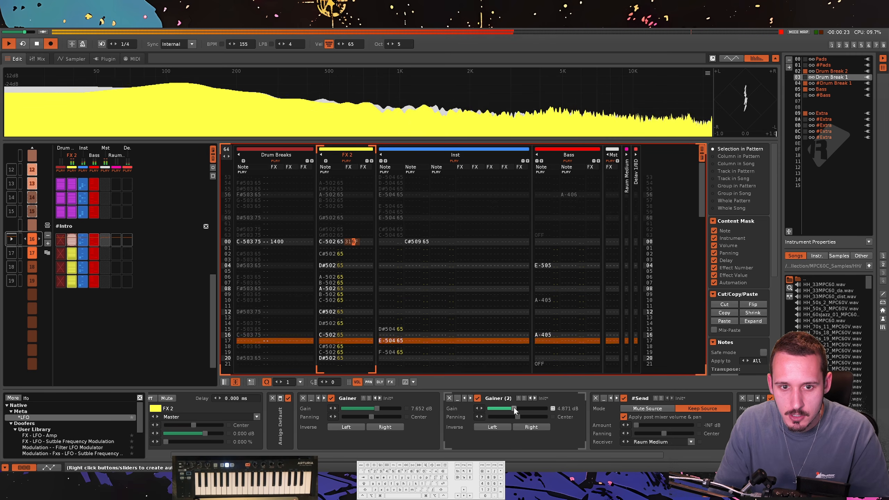
{"action": "key", "text": "space"}
{"action": "scroll", "coordinate": [114, 294], "scroll_direction": "up", "scroll_amount": 1}
{"action": "key", "text": "space"}
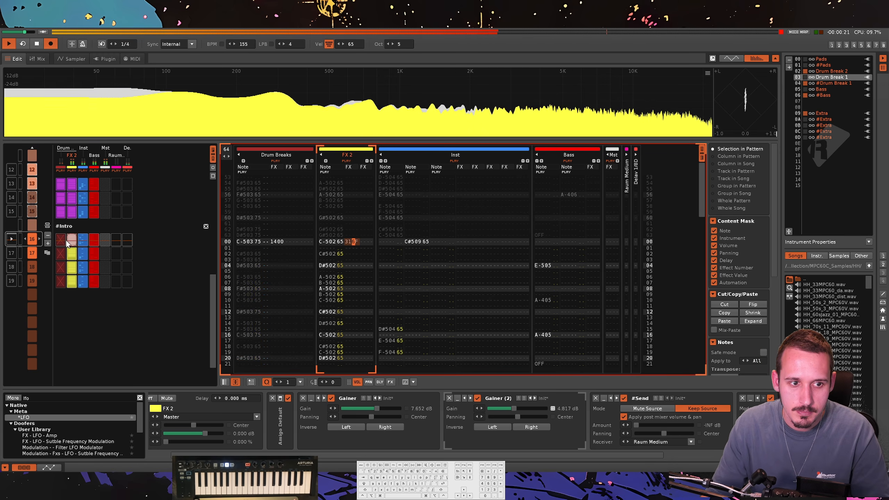
Select lines 00 to 16 of FX 2 in pattern 16, audition the pattern repeatedly and undo the last edit.
{"action": "left_click", "coordinate": [332, 242]}
{"action": "key", "text": "space"}
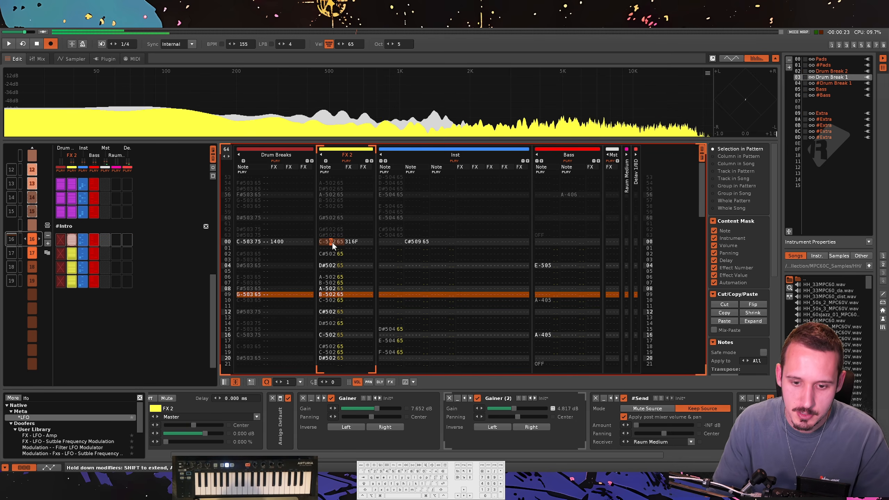
{"action": "key", "text": "shift+Page_Down"}
{"action": "key", "text": "space"}
{"action": "scroll", "coordinate": [332, 242], "scroll_direction": "up", "scroll_amount": 5}
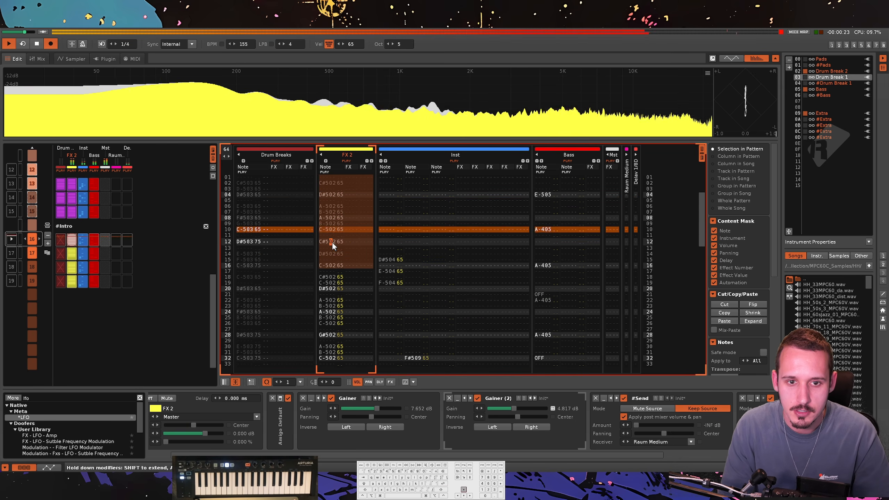
{"action": "key", "text": "Up"}
{"action": "key", "text": "space"}
{"action": "key", "text": "Down"}
{"action": "key", "text": "Down"}
{"action": "key", "text": "Down"}
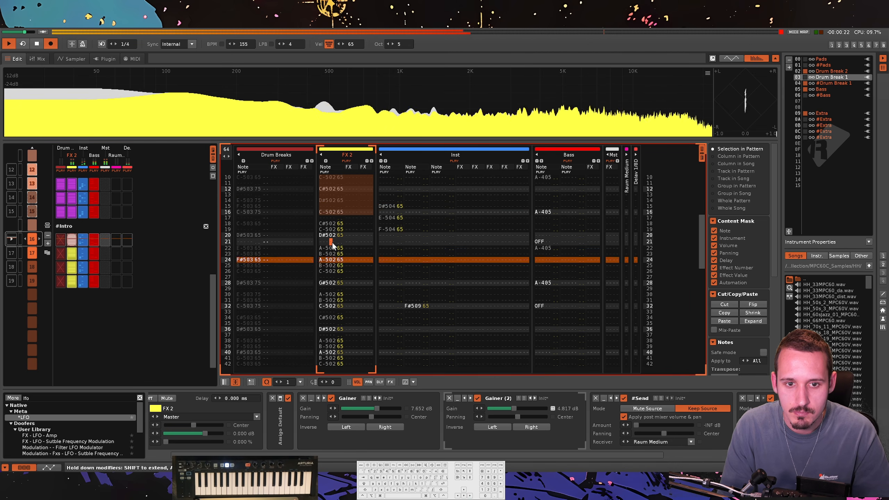
{"action": "key", "text": "space"}
{"action": "key", "text": "Up"}
{"action": "key", "text": "Left"}
{"action": "key", "text": "space"}
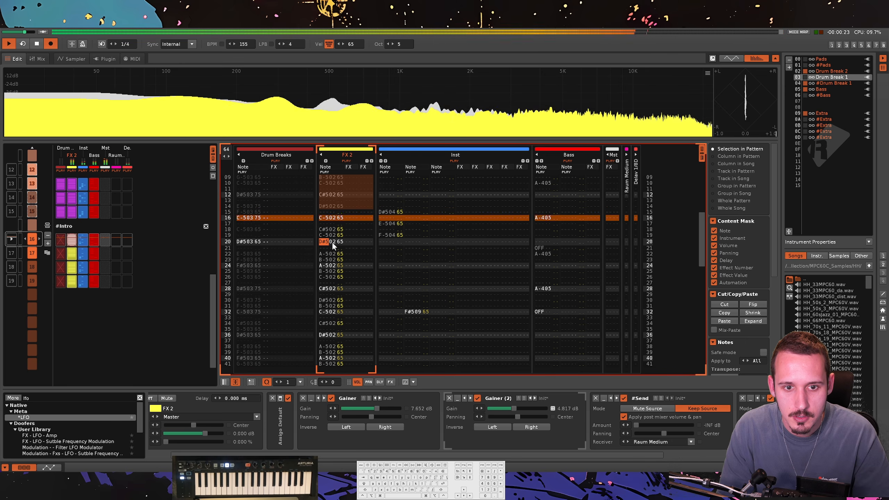
{"action": "key", "text": "super+z"}
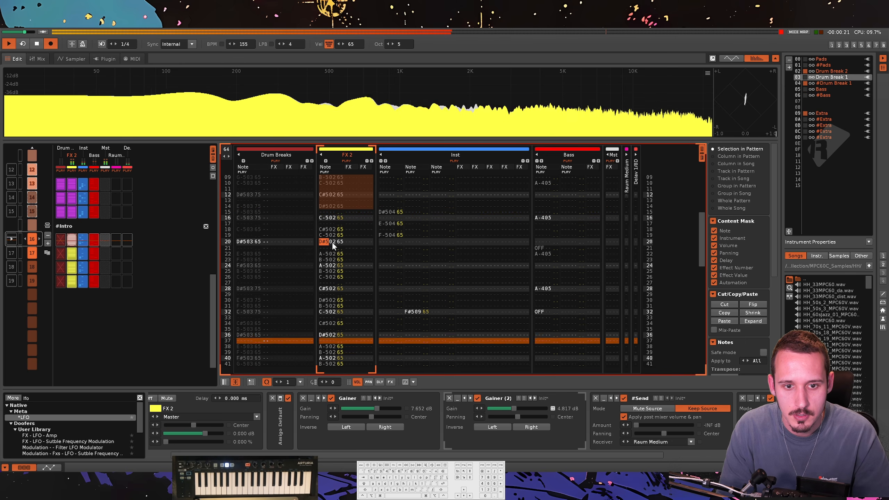
Select the FX 2 note column of pattern 16 and play through the section from pattern 16.
{"action": "key", "text": "Home"}
{"action": "key", "text": "super+a"}
{"action": "key", "text": "super+a"}
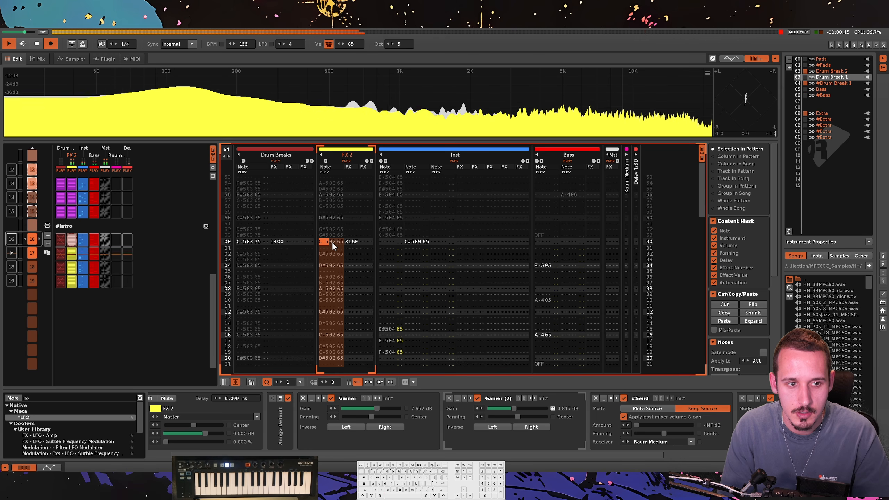
{"action": "key", "text": "space"}
{"action": "scroll", "coordinate": [333, 242], "scroll_direction": "down", "scroll_amount": 7}
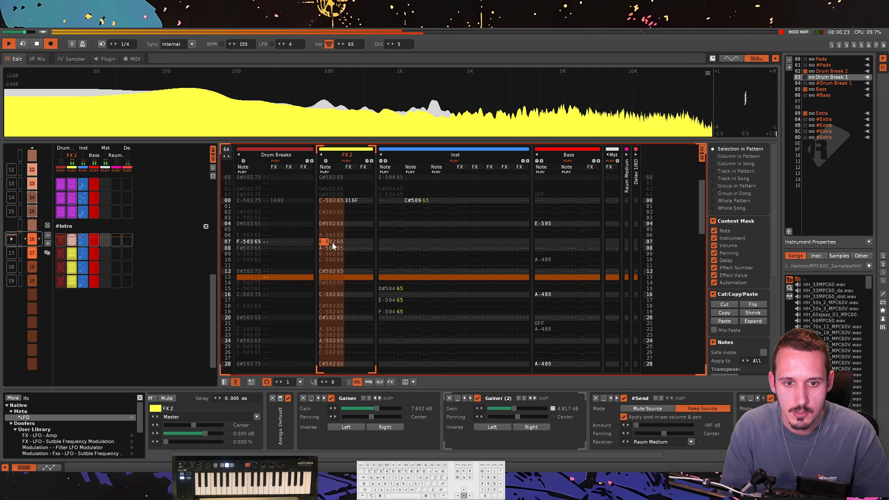
{"action": "scroll", "coordinate": [333, 245], "scroll_direction": "up", "scroll_amount": 7}
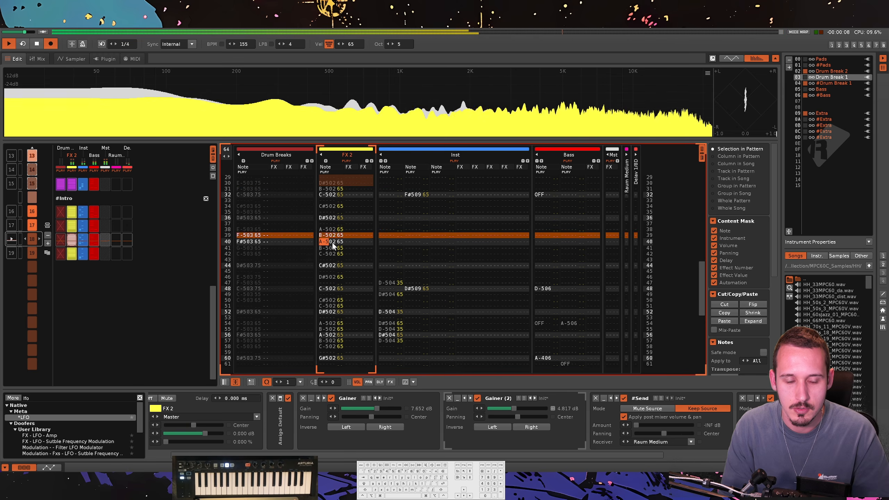
Clear the Drum Breaks notes from line 52 to the end of pattern 15 and place a note-off on line 52.
{"action": "key", "text": "super+Up"}
{"action": "key", "text": "super+Up"}
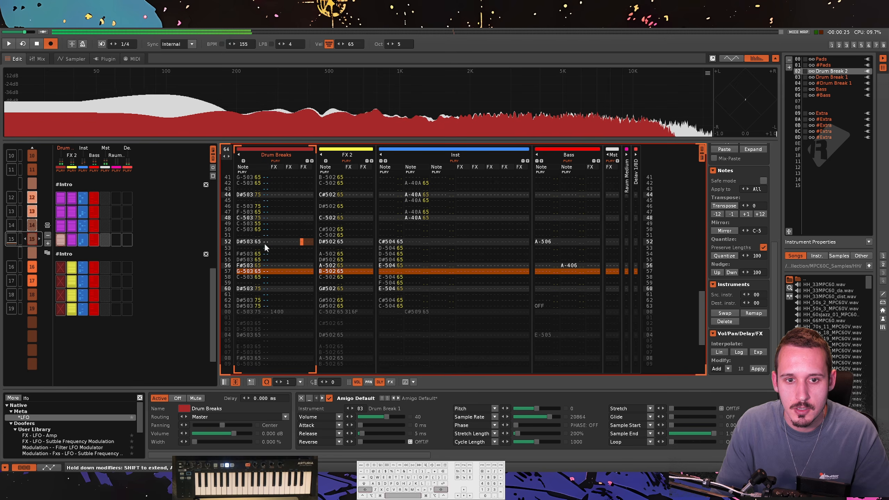
{"action": "double_click", "coordinate": [261, 241]}
{"action": "left_click_drag", "start_coordinate": [242, 240], "coordinate": [282, 305]}
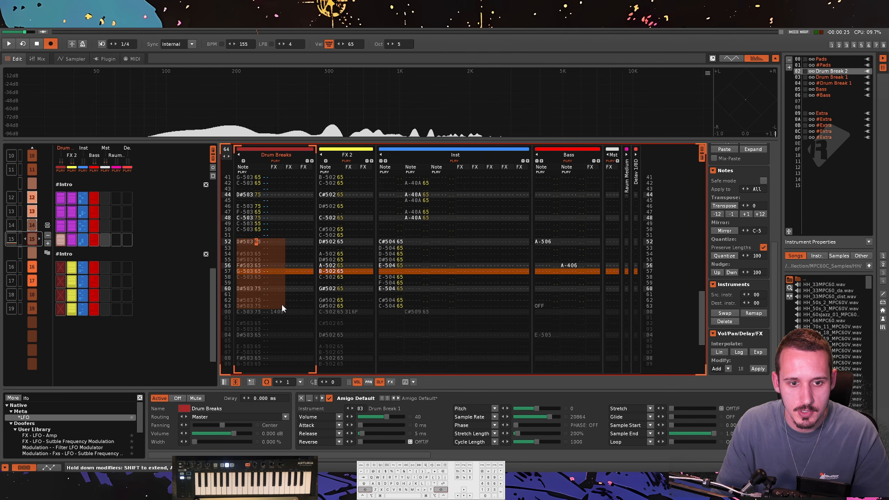
{"action": "left_click", "coordinate": [244, 243]}
{"action": "key", "text": "a"}
Record the Send (2) amount command 41EE on line 49 of Drum Breaks in pattern 15.
{"action": "left_click", "coordinate": [279, 222]}
{"action": "left_click_drag", "start_coordinate": [406, 455], "coordinate": [723, 459]}
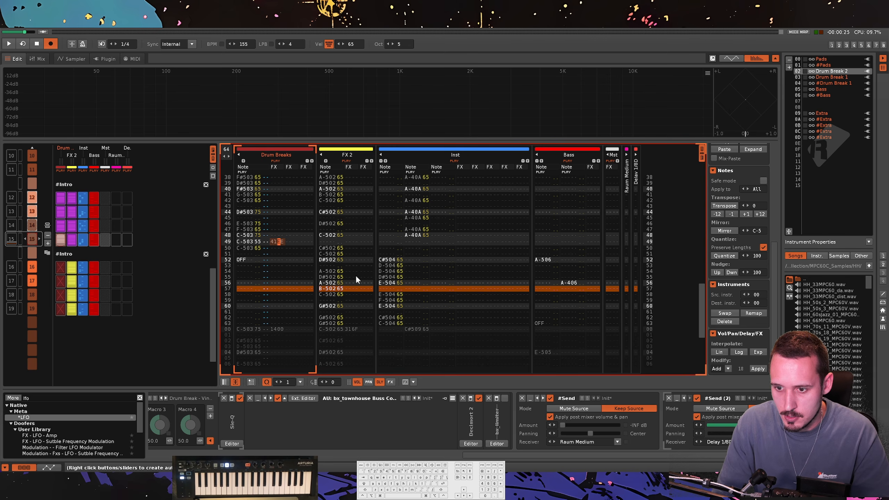
{"action": "key", "text": "super+z"}
{"action": "key", "text": "super+z"}
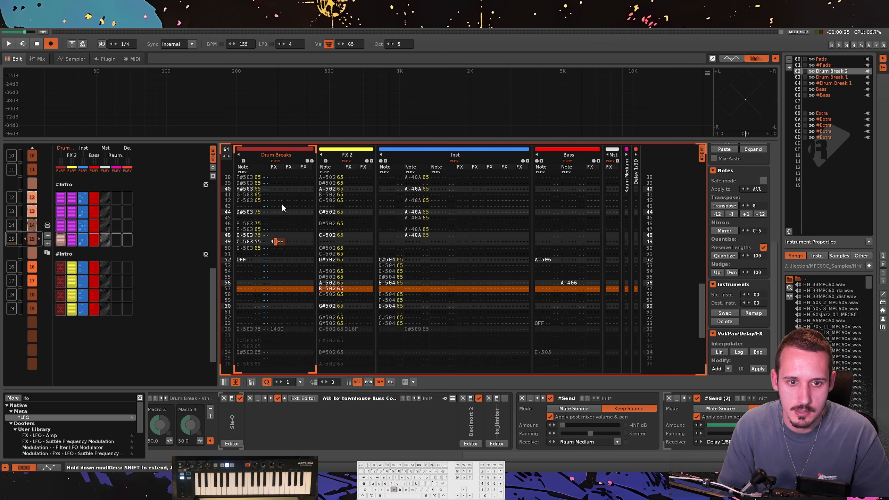
Move the 41EE command down to line 59 of Drum Breaks and enter 4100 on line 49.
{"action": "key", "text": "ctrl+alt+shift+super+Down"}
{"action": "key", "text": "ctrl+alt+shift+super+Down"}
{"action": "key", "text": "ctrl+alt+shift+super+Down"}
{"action": "key", "text": "ctrl+alt+shift+super+Down"}
{"action": "key", "text": "ctrl+alt+shift+super+Down"}
{"action": "key", "text": "ctrl+alt+shift+super+Down"}
{"action": "key", "text": "ctrl+alt+shift+super+Down"}
{"action": "key", "text": "ctrl+alt+shift+super+Down"}
{"action": "key", "text": "ctrl+alt+shift+super+Down"}
{"action": "key", "text": "ctrl+alt+shift+super+Down"}
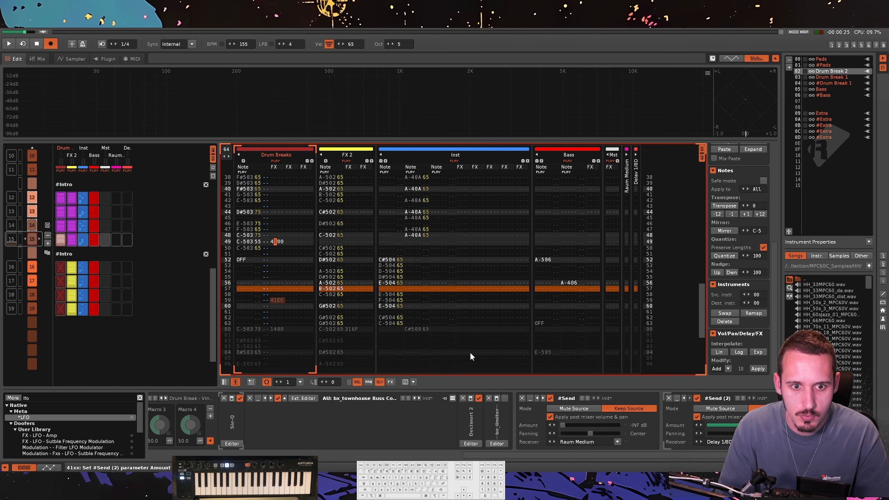
Interpolate the Send (2) amount commands between lines 49 and 59 of Drum Breaks in pattern 15.
{"action": "key", "text": "alt+shift+Down"}
{"action": "key", "text": "alt+shift+Down"}
{"action": "key", "text": "alt+shift+Down"}
{"action": "key", "text": "alt+shift+Down"}
{"action": "key", "text": "alt+shift+Down"}
{"action": "key", "text": "alt+shift+Down"}
{"action": "key", "text": "alt+shift+Down"}
{"action": "key", "text": "alt+shift+Down"}
{"action": "key", "text": "alt+shift+Down"}
{"action": "key", "text": "alt+shift+Down"}
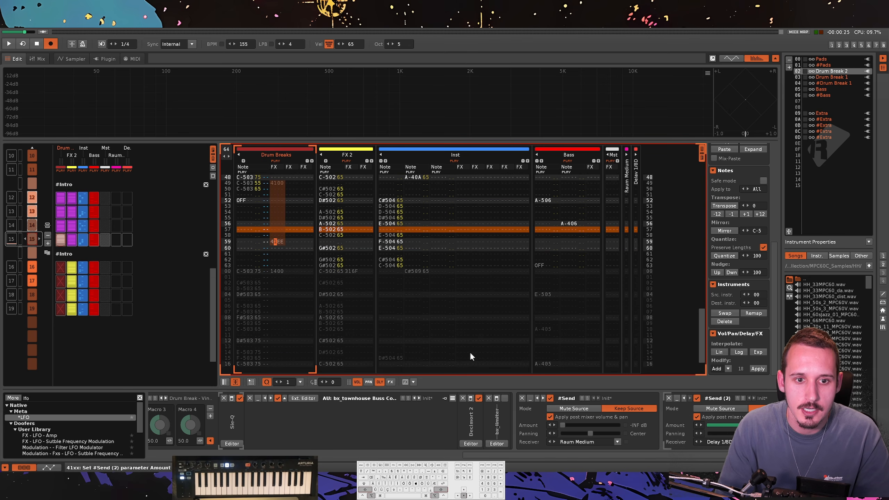
{"action": "key", "text": "super+i"}
Shift the send ramp up to lines 42 to 52, audition it, and add a 4100 command on line 63 of Drum Breaks.
{"action": "key", "text": "ctrl+alt+shift+super+Up"}
{"action": "key", "text": "ctrl+alt+shift+super+Up"}
{"action": "key", "text": "ctrl+alt+shift+super+Up"}
{"action": "key", "text": "ctrl+alt+shift+super+Up"}
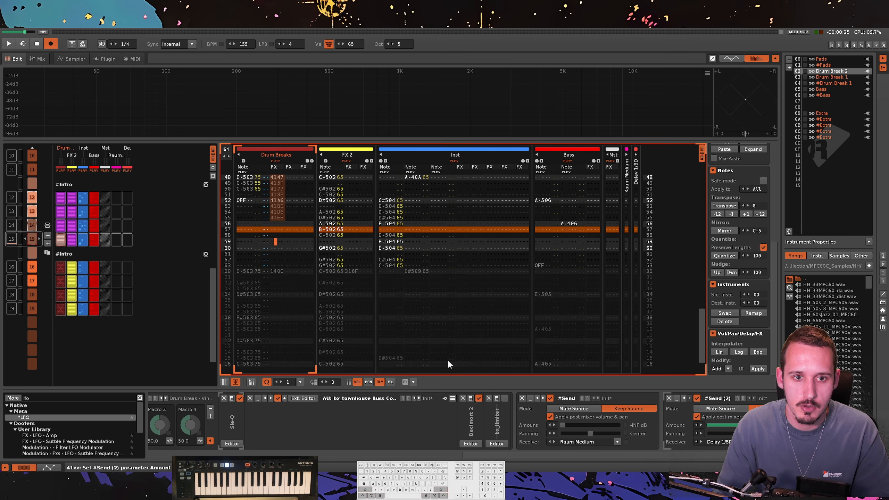
{"action": "scroll", "coordinate": [413, 315], "scroll_direction": "up", "scroll_amount": 6}
{"action": "scroll", "coordinate": [376, 277], "scroll_direction": "up", "scroll_amount": 4}
{"action": "key", "text": "ctrl+alt+shift+super+Up"}
{"action": "key", "text": "ctrl+alt+shift+super+Up"}
{"action": "key", "text": "ctrl+alt+shift+super+Up"}
{"action": "key", "text": "space"}
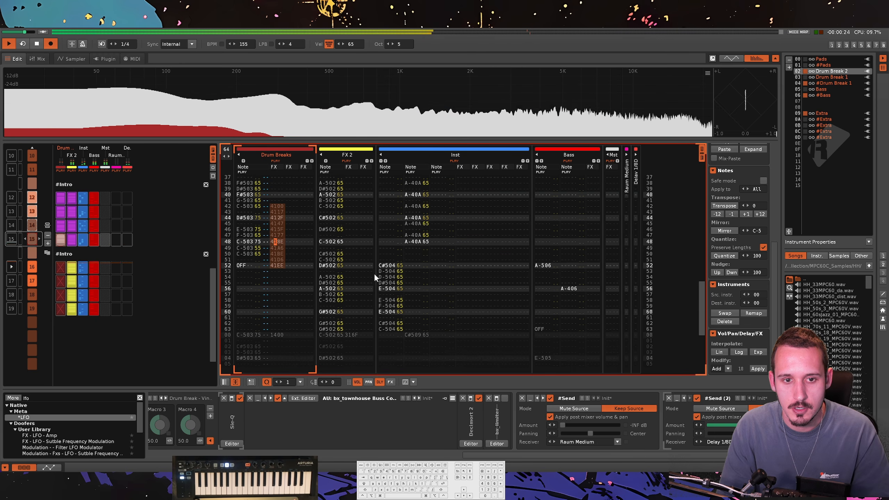
{"action": "scroll", "coordinate": [374, 274], "scroll_direction": "up", "scroll_amount": 6}
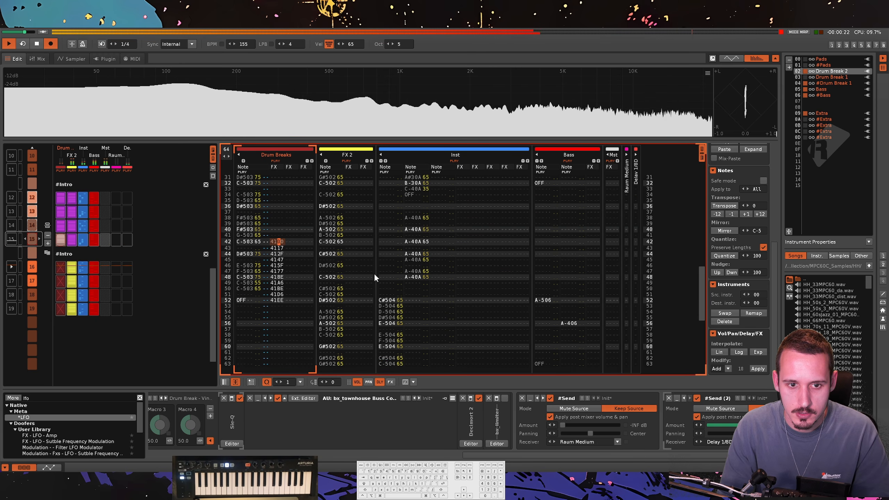
{"action": "scroll", "coordinate": [309, 217], "scroll_direction": "up", "scroll_amount": 12}
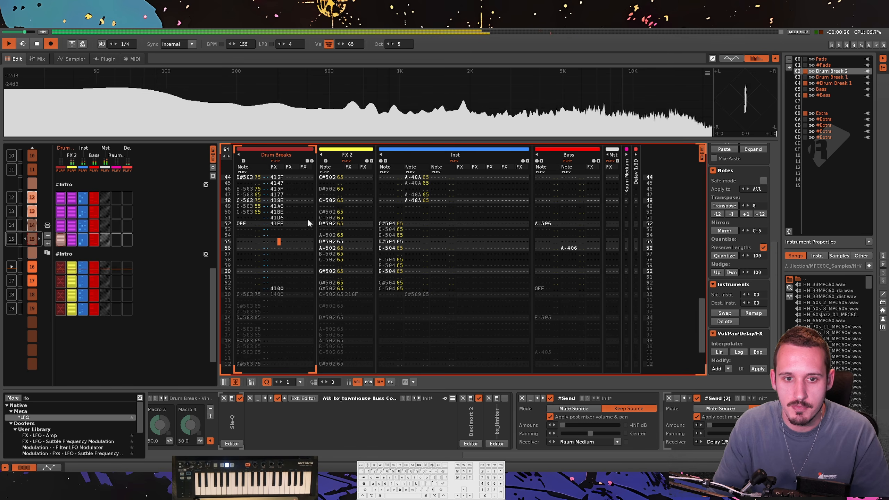
Duplicate an #Extra instrument into slot 0F and open its Amigo sampler.
{"action": "left_click", "coordinate": [830, 140]}
{"action": "key", "text": "alt+d"}
{"action": "left_click_drag", "start_coordinate": [830, 143], "coordinate": [826, 158]}
{"action": "key", "text": "ctrl+alt+e"}
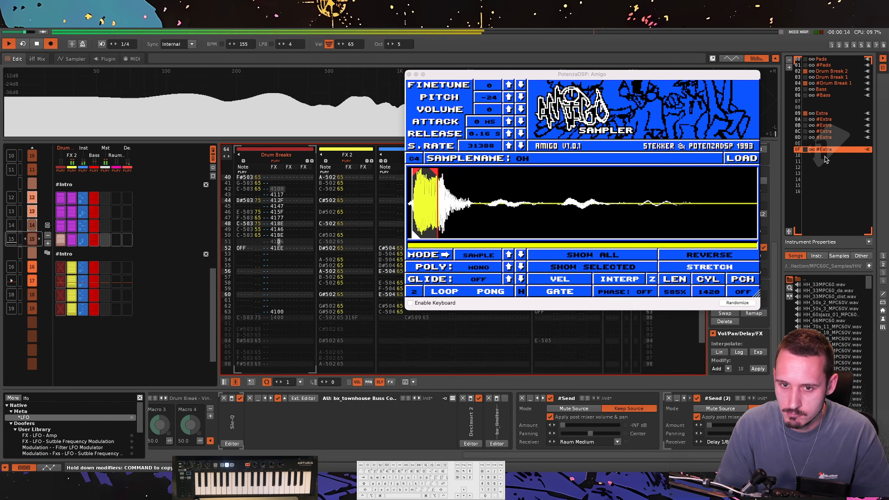
Switch to the sample browser and search the Jungle Warfare Vol 1 library for "reverse".
{"action": "key", "text": "ctrl+Right"}
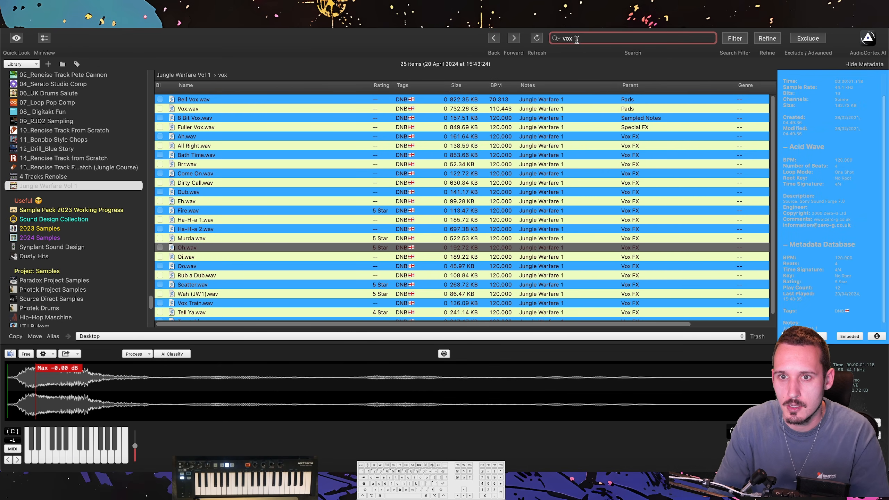
{"action": "type", "text": "reverse"}
{"action": "key", "text": "Return"}
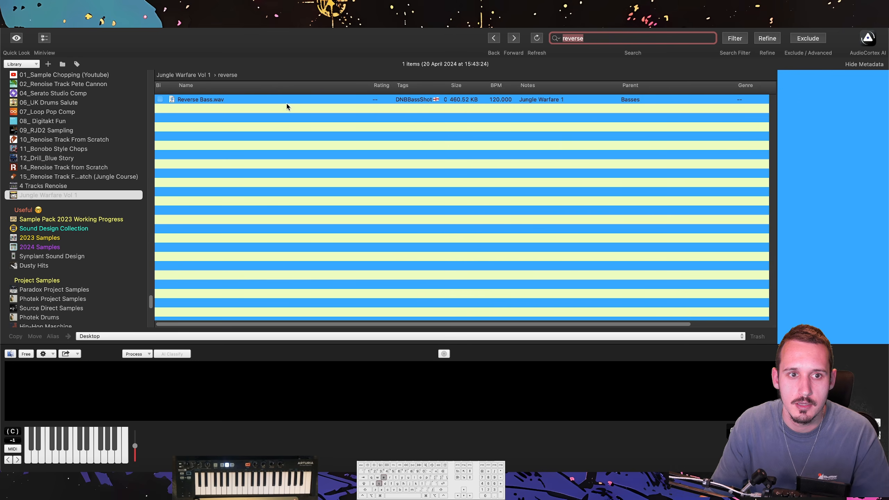
Search the library for "fx", preview Back Stop.wav and load it into the Amigo sampler.
{"action": "type", "text": "fx"}
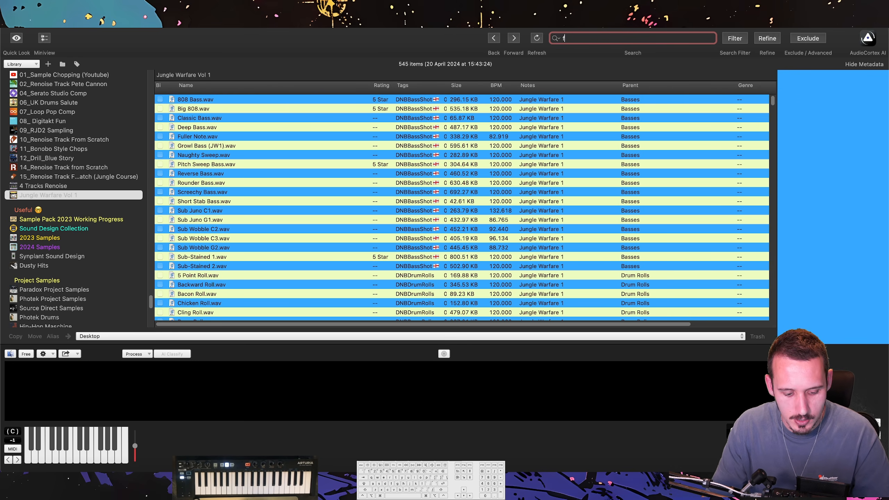
{"action": "key", "text": "Return"}
{"action": "left_click", "coordinate": [258, 139]}
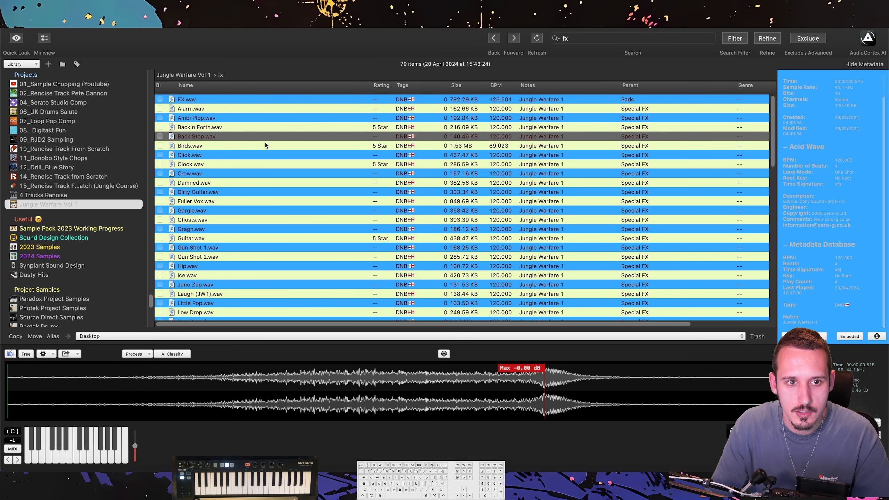
{"action": "key", "text": "ctrl+Left"}
{"action": "left_click_drag", "start_coordinate": [256, 136], "coordinate": [507, 200]}
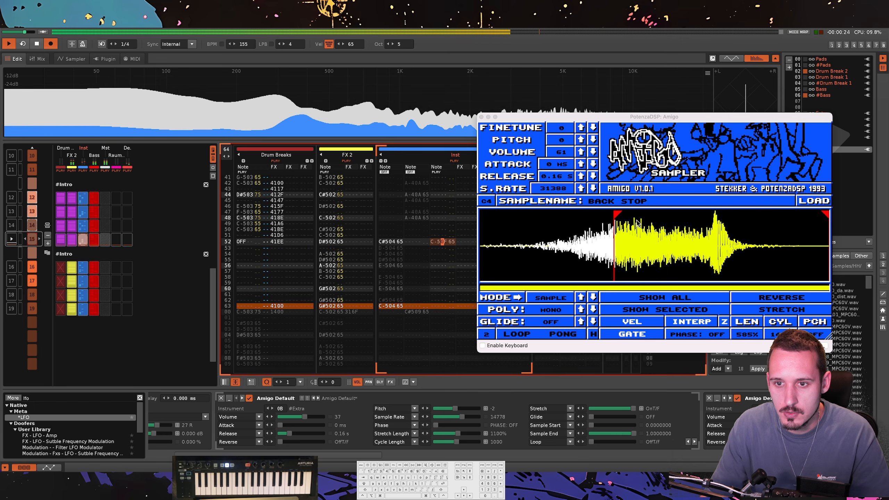
Trim the Back Stop sample to end before its final peak and start near its beginning, and play the result.
{"action": "left_click_drag", "start_coordinate": [828, 213], "coordinate": [696, 216]}
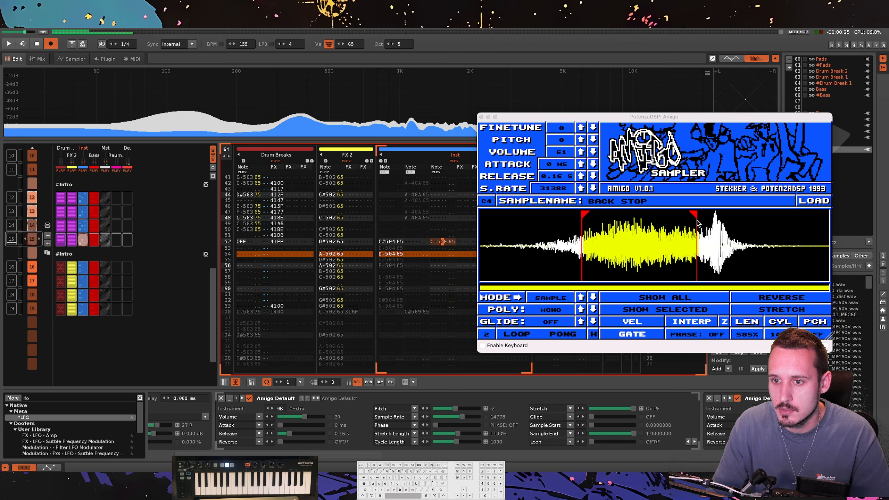
{"action": "left_click_drag", "start_coordinate": [583, 215], "coordinate": [491, 218]}
{"action": "key", "text": "shift+space"}
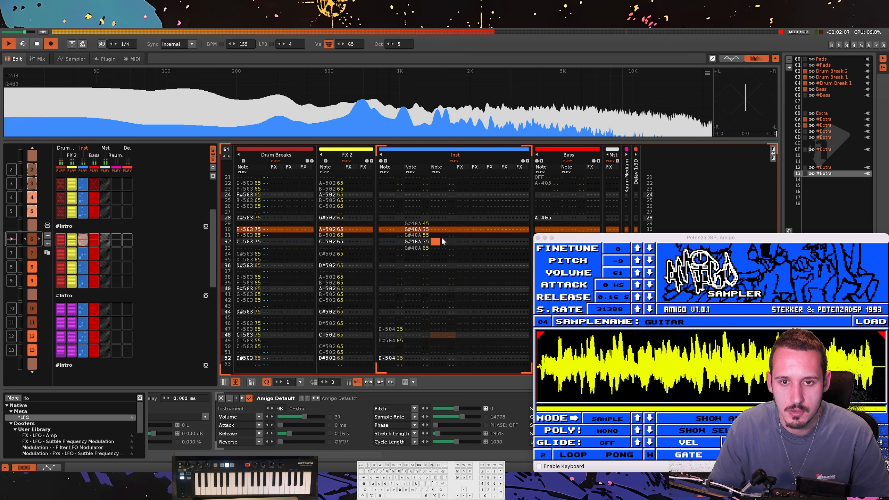
Place a note-off on line 60 of the third Inst note column in pattern 6 and set the Guitar sampler's release to 0.49 s.
{"action": "key", "text": "ctrl+z"}
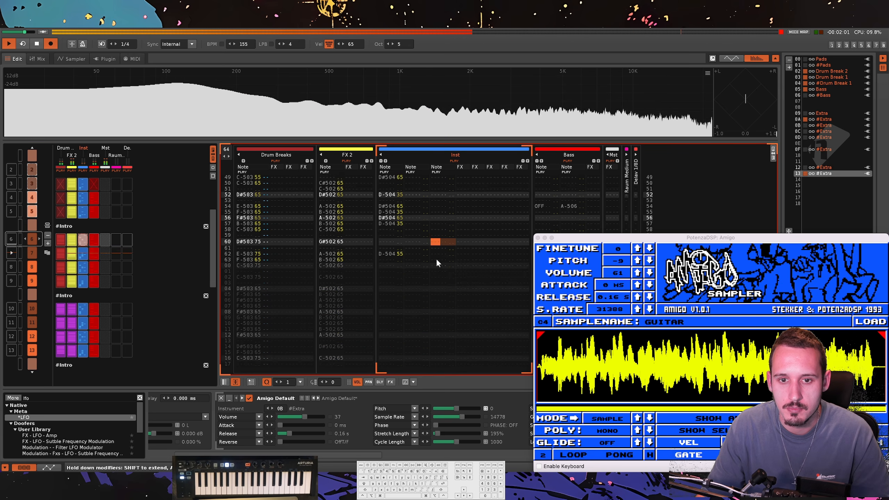
{"action": "key", "text": "a"}
{"action": "scroll", "coordinate": [437, 261], "scroll_direction": "up", "scroll_amount": 6}
{"action": "left_click_drag", "start_coordinate": [620, 297], "coordinate": [621, 289]}
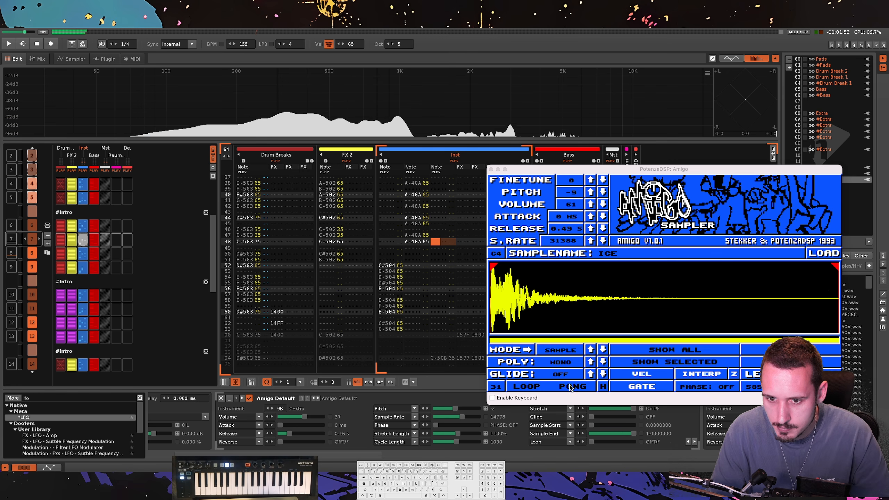
Toggle ping-pong looping for the Ice sample, shorten it to its initial hit, and close the sampler window.
{"action": "left_click", "coordinate": [573, 387]}
{"action": "mouse_move", "coordinate": [832, 267]}
{"action": "left_mouse_down"}
{"action": "mouse_move", "coordinate": [695, 292]}
{"action": "mouse_move", "coordinate": [523, 294]}
{"action": "left_mouse_up"}
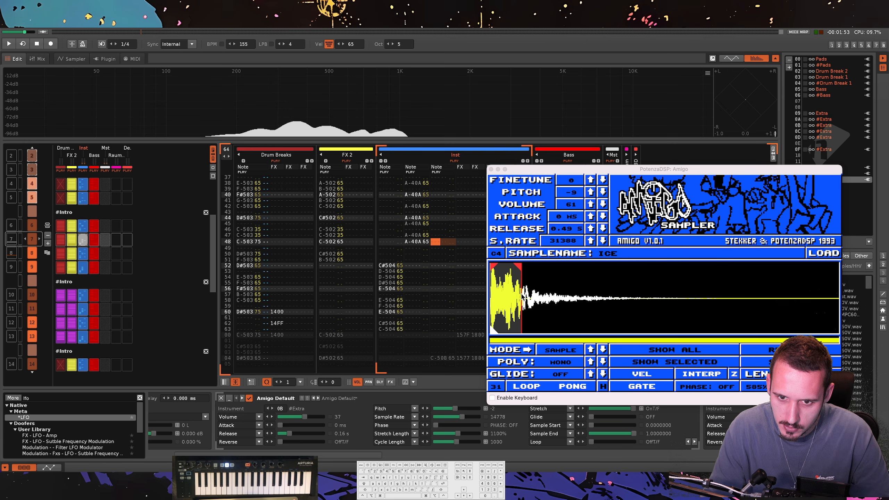
{"action": "key", "text": "a"}
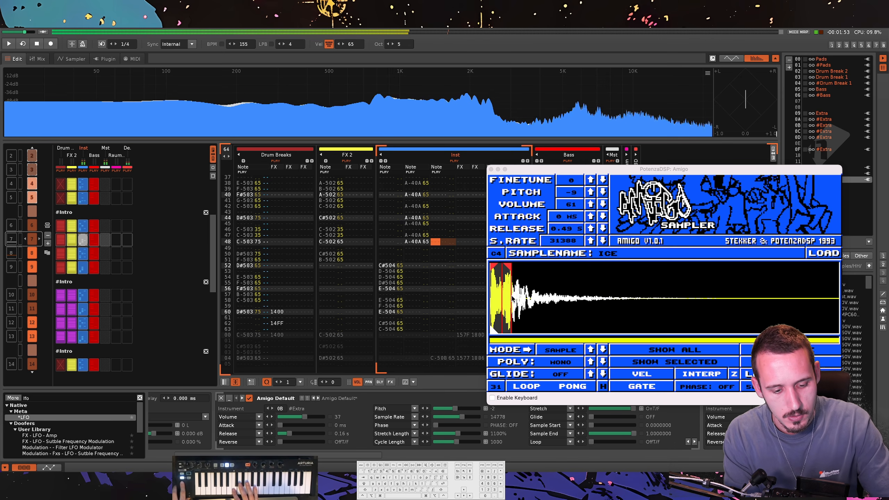
{"action": "left_click", "coordinate": [498, 169]}
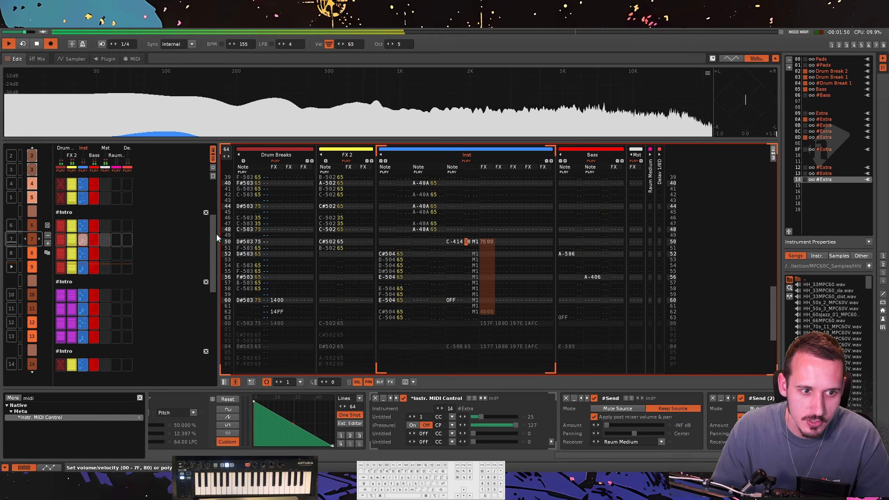
Duplicate the #Extra instrument in slot 14 and switch to the sample library.
{"action": "left_click", "coordinate": [837, 180]}
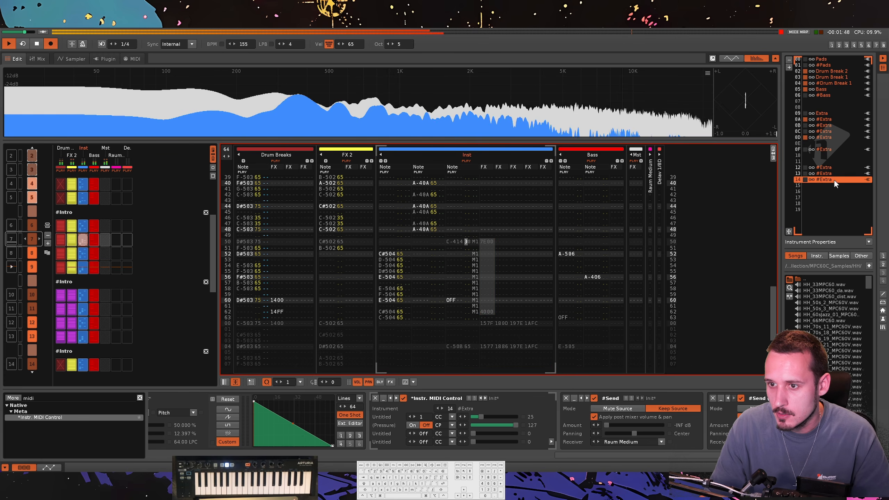
{"action": "key", "text": "super+d"}
{"action": "key", "text": "ctrl+Right"}
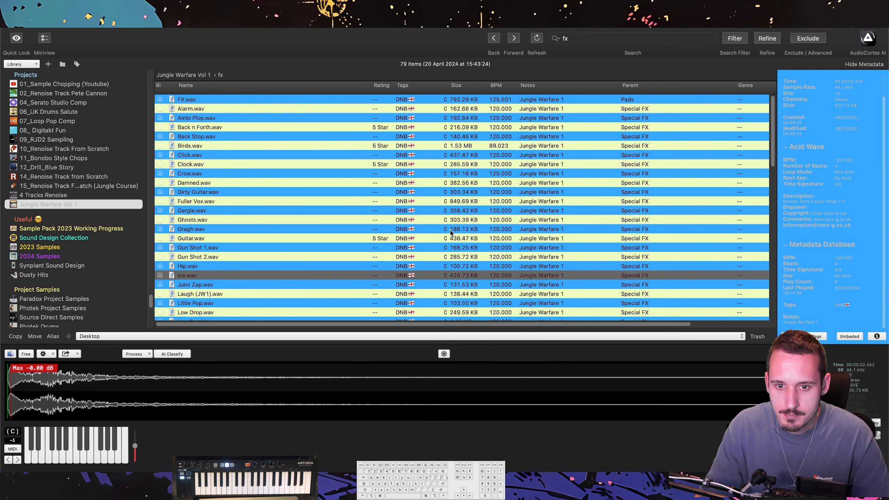
Return to Renoise and paste the copied break hits into the Drum Breaks track at line 22 of pattern 11.
{"action": "left_click", "coordinate": [249, 290]}
{"action": "key", "text": "ctrl+Left"}
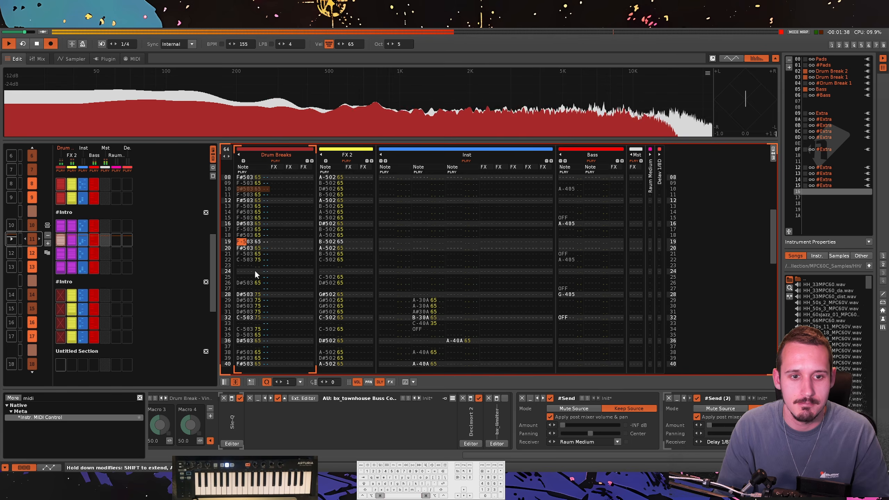
{"action": "key", "text": "super+v"}
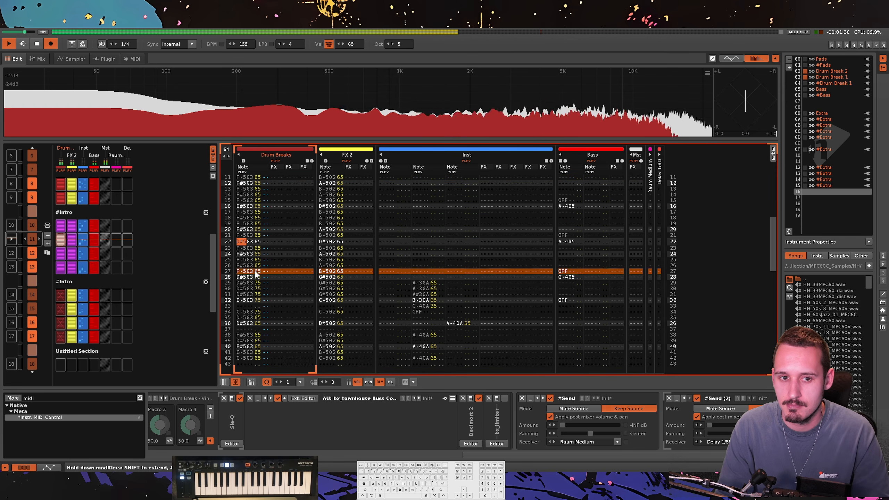
Bring the Amigo sampler's parameters into view in the Drum Breaks device chain and play pattern 11.
{"action": "left_click", "coordinate": [287, 190]}
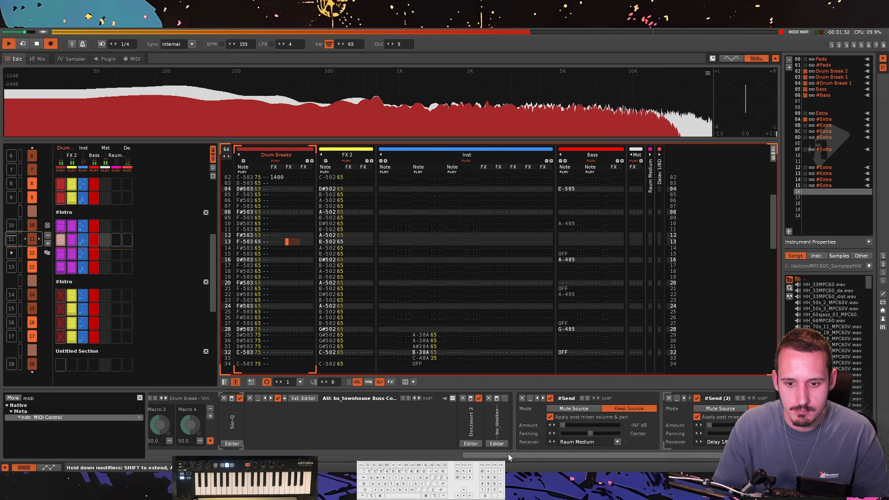
{"action": "left_click_drag", "start_coordinate": [508, 454], "coordinate": [296, 416]}
{"action": "key", "text": "space"}
{"action": "key", "text": "space"}
{"action": "scroll", "coordinate": [286, 244], "scroll_direction": "up", "scroll_amount": 4}
{"action": "key", "text": "space"}
{"action": "key", "text": "space"}
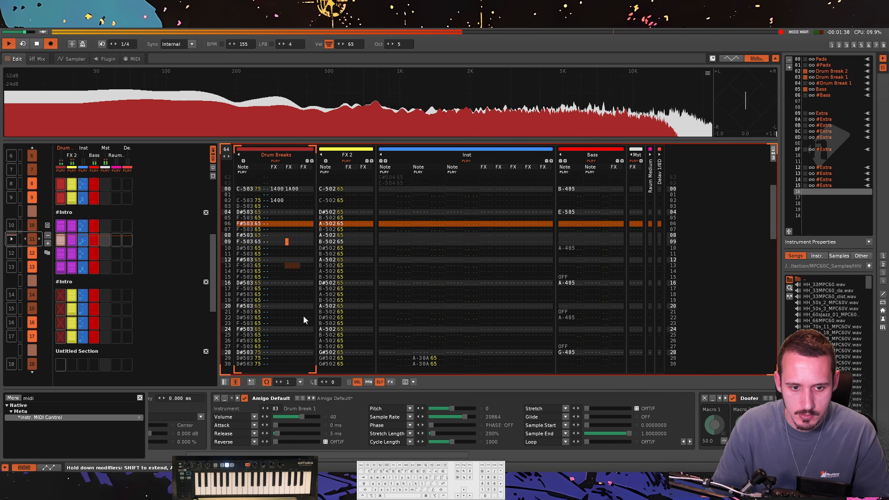
Record Amigo pitch commands 157E on line 15 and 1557 on line 16 in the second effect column of Drum Breaks.
{"action": "left_click", "coordinate": [293, 281]}
{"action": "key", "text": "space"}
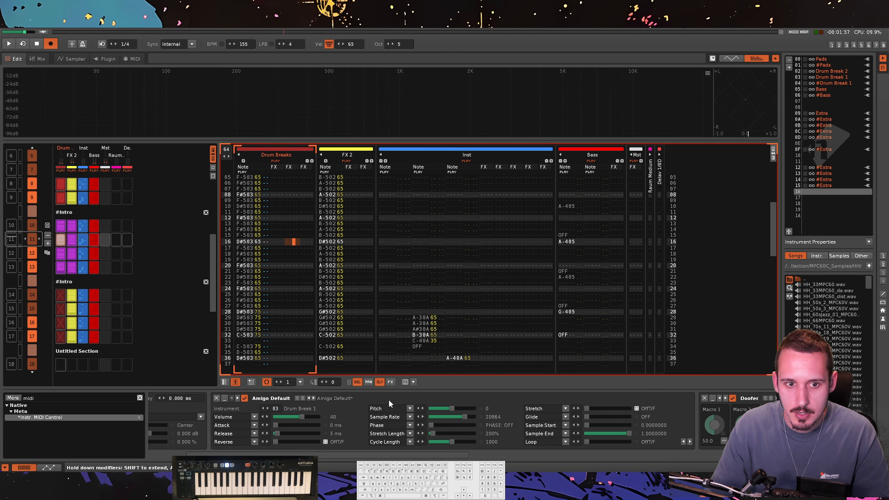
{"action": "right_click", "coordinate": [451, 409]}
{"action": "key", "text": "Up"}
{"action": "right_click", "coordinate": [451, 409]}
{"action": "key", "text": "Down"}
{"action": "key", "text": "Down"}
{"action": "key", "text": "Down"}
{"action": "key", "text": "Up"}
{"action": "key", "text": "Up"}
{"action": "key", "text": "space"}
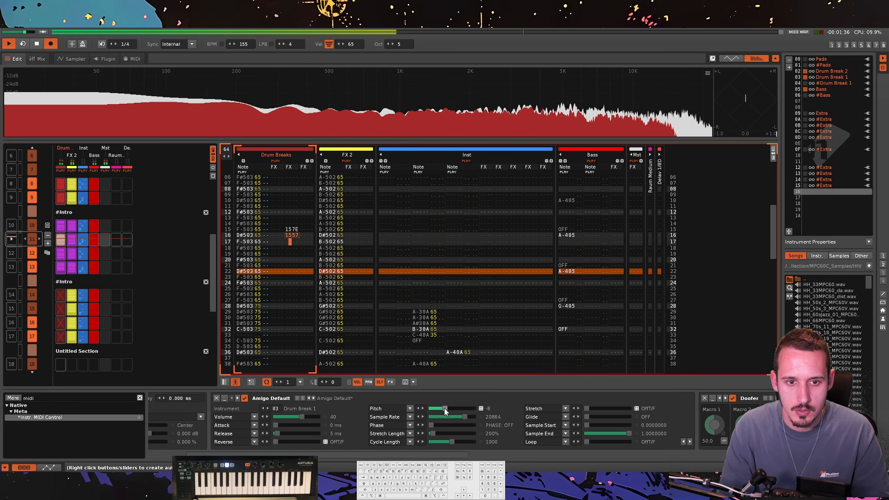
Enter pitch commands 1547 on line 22 and 1537 on line 28 of Drum Breaks, and play the passage.
{"action": "type", "text": "1547"}
{"action": "key", "text": "space"}
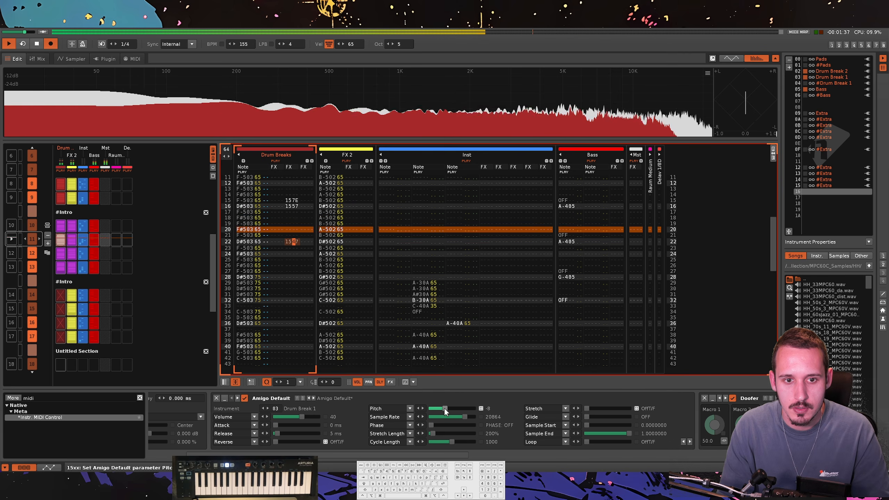
{"action": "key", "text": "Down"}
{"action": "key", "text": "Down"}
{"action": "key", "text": "space"}
{"action": "key", "text": "Down"}
{"action": "right_click", "coordinate": [445, 409]}
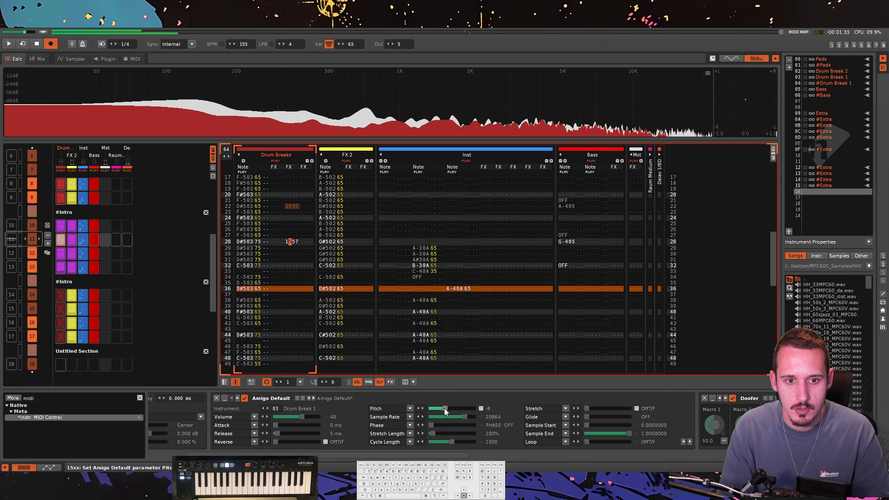
{"action": "key", "text": "Right"}
{"action": "type", "text": "3"}
{"action": "key", "text": "Down"}
{"action": "key", "text": "Left"}
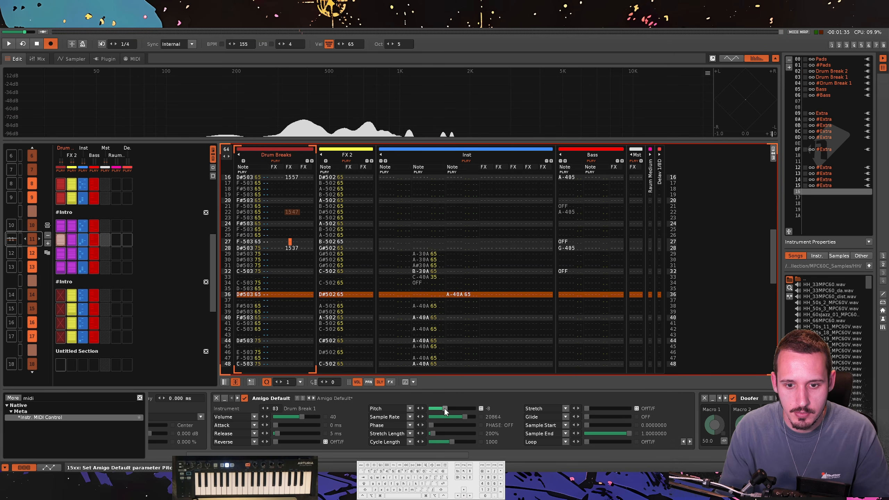
{"action": "key", "text": "space"}
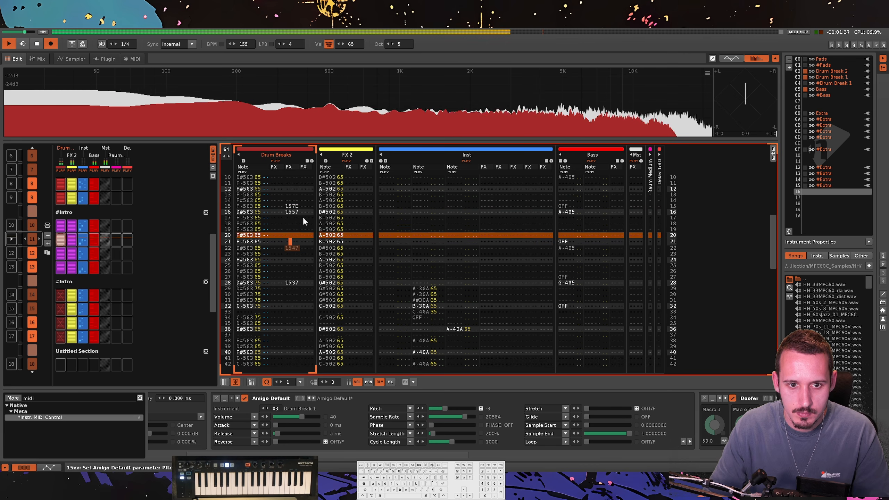
{"action": "key", "text": "space"}
Record the Amigo volume command 119F on line 15 in the third effect column of Drum Breaks.
{"action": "scroll", "coordinate": [303, 202], "scroll_direction": "up", "scroll_amount": 7}
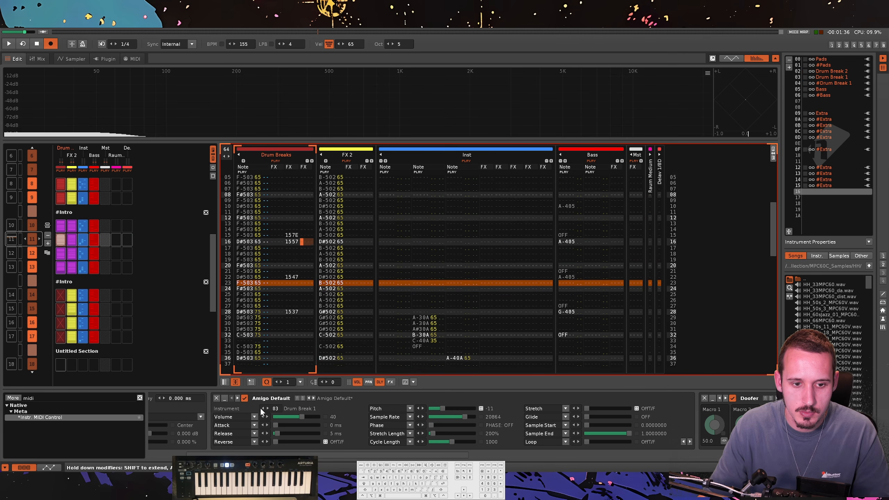
{"action": "right_click", "coordinate": [301, 416]}
{"action": "key", "text": "Down"}
{"action": "right_click", "coordinate": [301, 415]}
{"action": "key", "text": "Down"}
{"action": "key", "text": "Down"}
{"action": "key", "text": "Down"}
{"action": "key", "text": "Down"}
{"action": "key", "text": "Down"}
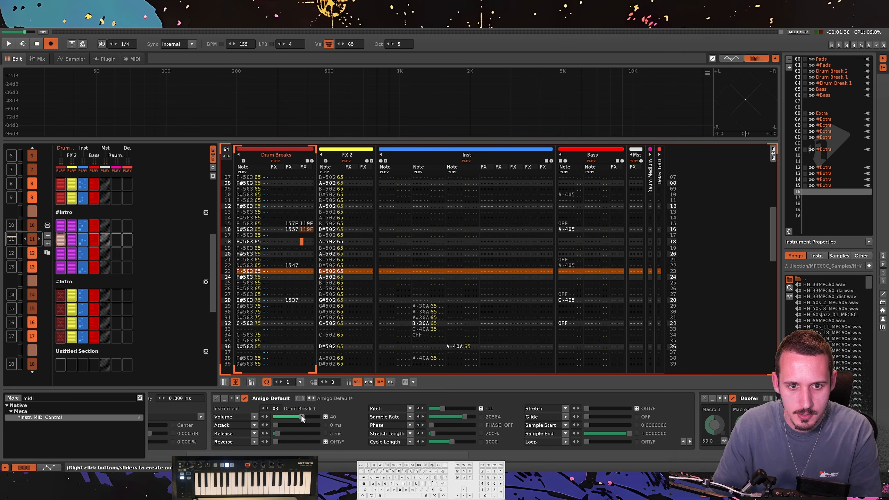
{"action": "key", "text": "Up"}
{"action": "key", "text": "Up"}
{"action": "key", "text": "ctrl+z"}
{"action": "key", "text": "ctrl+z"}
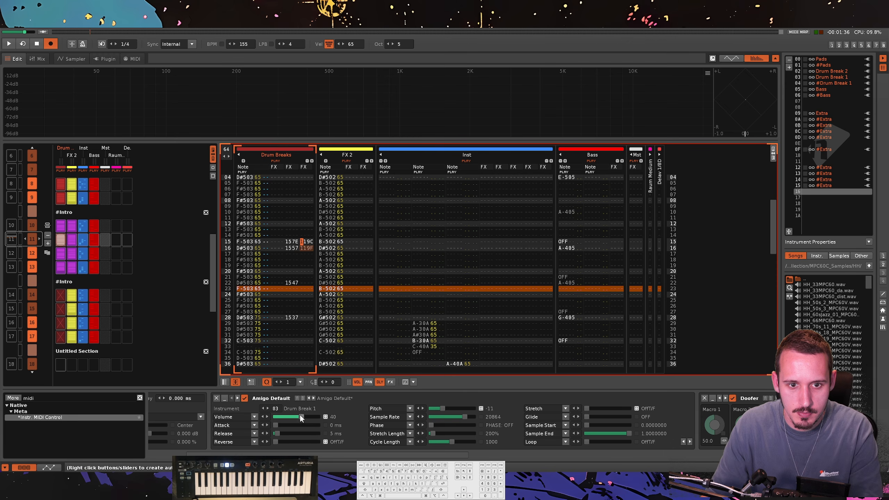
{"action": "right_click", "coordinate": [301, 416]}
{"action": "key", "text": "Down"}
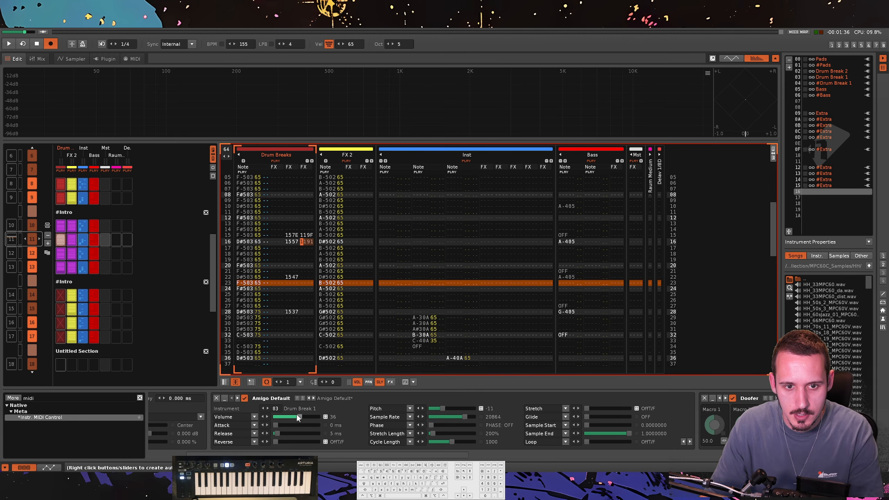
Enter Amigo volume commands 1183 on line 16 and 117A on line 22 of Drum Breaks.
{"action": "right_click", "coordinate": [296, 415]}
{"action": "key", "text": "Down"}
{"action": "key", "text": "Down"}
{"action": "key", "text": "Down"}
{"action": "key", "text": "Down"}
{"action": "key", "text": "Down"}
{"action": "key", "text": "Down"}
{"action": "right_click", "coordinate": [295, 414]}
{"action": "type", "text": "2"}
{"action": "key", "text": "Left"}
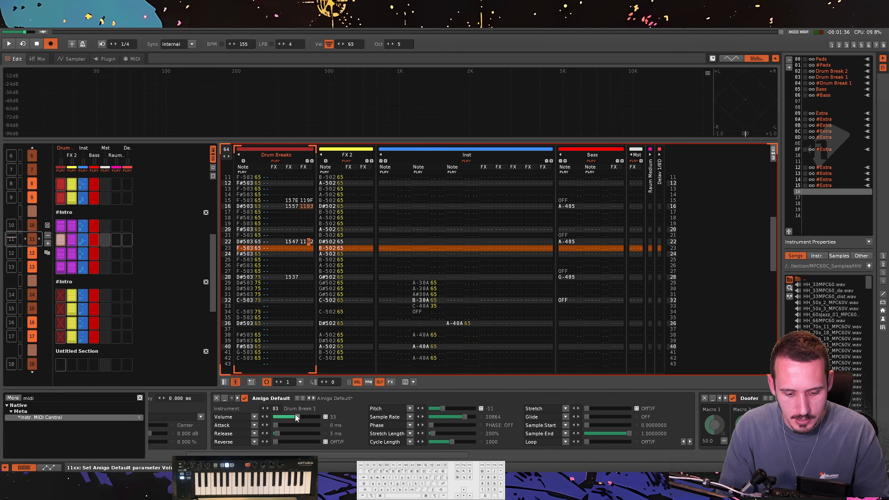
{"action": "key", "text": "space"}
{"action": "type", "text": "a"}
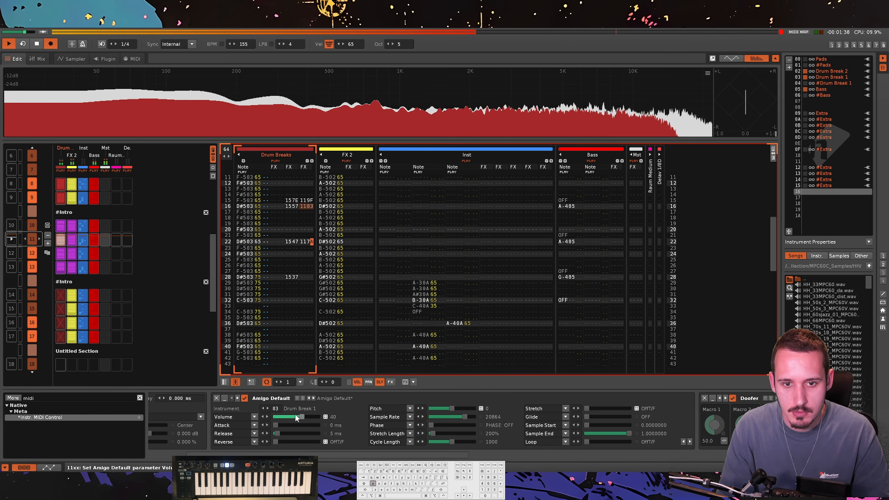
Copy the line 22 volume command to line 28 of Drum Breaks, change it to 113A and play the passage.
{"action": "key", "text": "shift+Left"}
{"action": "key", "text": "shift+Left"}
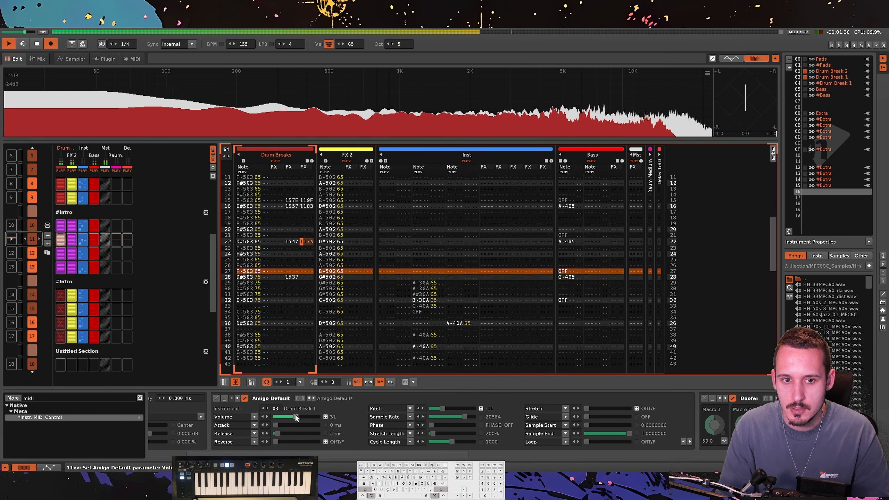
{"action": "type", "text": "117A"}
{"action": "key", "text": "space"}
{"action": "key", "text": "space"}
{"action": "key", "text": "Right"}
{"action": "key", "text": "Right"}
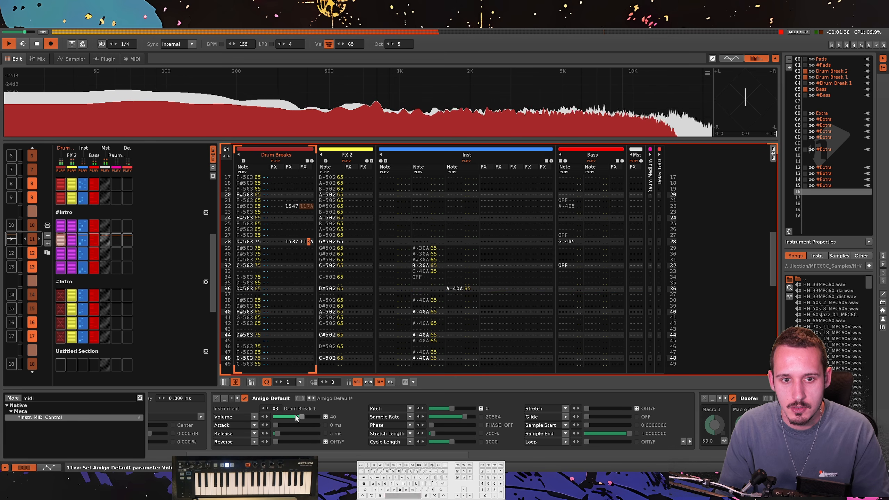
{"action": "type", "text": "3"}
{"action": "key", "text": "Left"}
{"action": "key", "text": "Left"}
{"action": "key", "text": "Left"}
{"action": "key", "text": "Left"}
{"action": "key", "text": "space"}
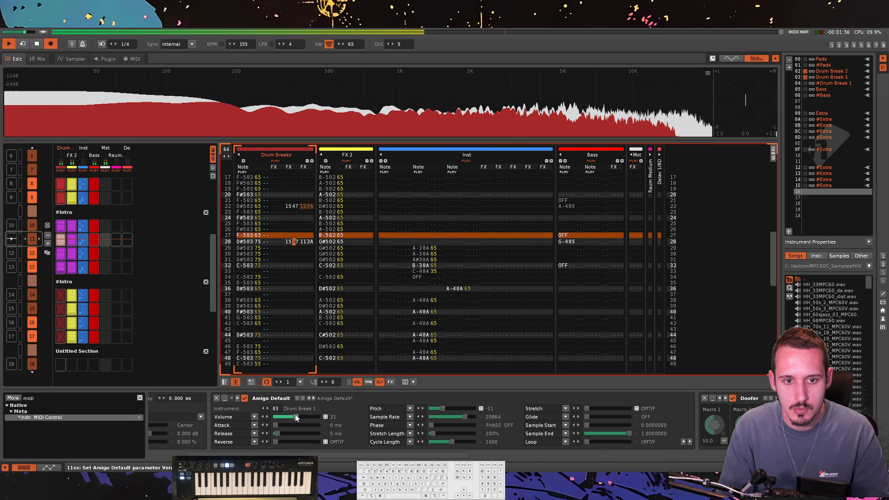
Copy the 157E pitch command from line 15 to line 32 of Drum Breaks and play pattern 11.
{"action": "key", "text": "Down"}
{"action": "key", "text": "Down"}
{"action": "key", "text": "Down"}
{"action": "key", "text": "Down"}
{"action": "key", "text": "space"}
{"action": "key", "text": "Left"}
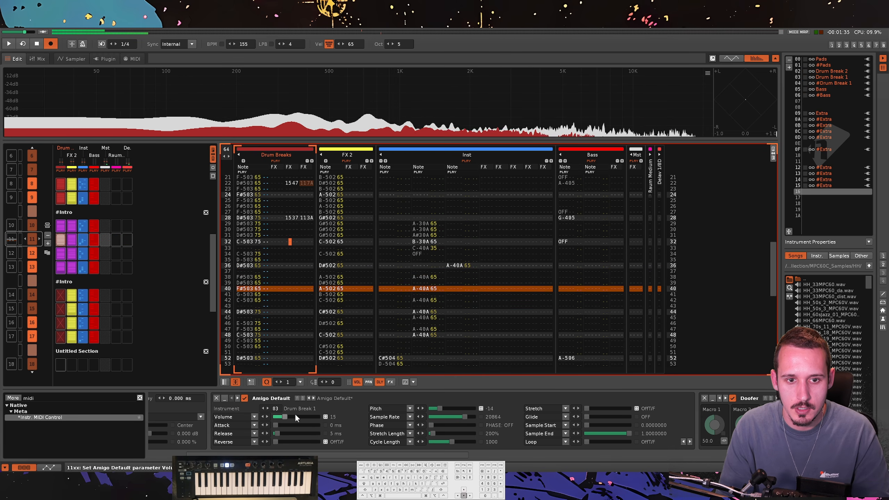
{"action": "key", "text": "Up"}
{"action": "key", "text": "Up"}
{"action": "key", "text": "Up"}
{"action": "key", "text": "Up"}
{"action": "key", "text": "Up"}
{"action": "key", "text": "space"}
{"action": "key", "text": "Up"}
{"action": "key", "text": "Up"}
{"action": "key", "text": "Up"}
{"action": "key", "text": "Up"}
{"action": "key", "text": "Up"}
{"action": "key", "text": "Up"}
{"action": "key", "text": "Up"}
{"action": "key", "text": "Up"}
{"action": "key", "text": "Up"}
{"action": "key", "text": "Up"}
{"action": "key", "text": "Up"}
{"action": "key", "text": "Up"}
{"action": "key", "text": "Up"}
{"action": "key", "text": "Up"}
{"action": "key", "text": "Down"}
{"action": "key", "text": "Down"}
{"action": "key", "text": "Right"}
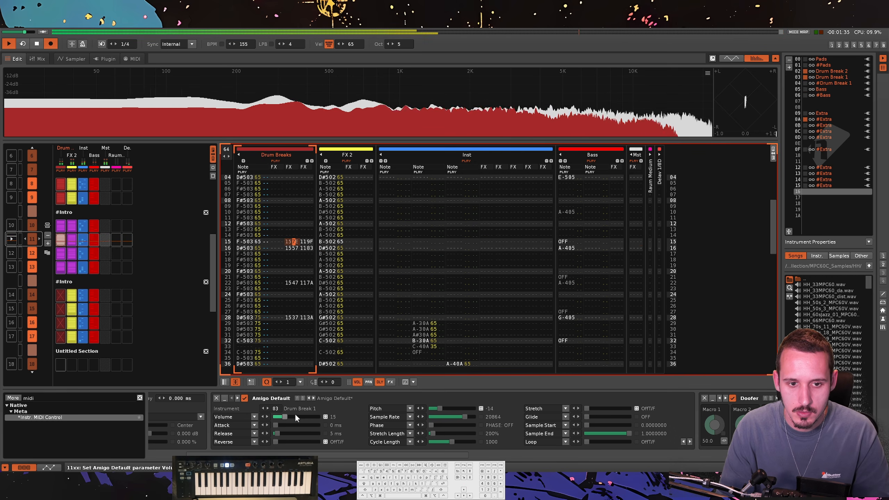
{"action": "key", "text": "Page_Down"}
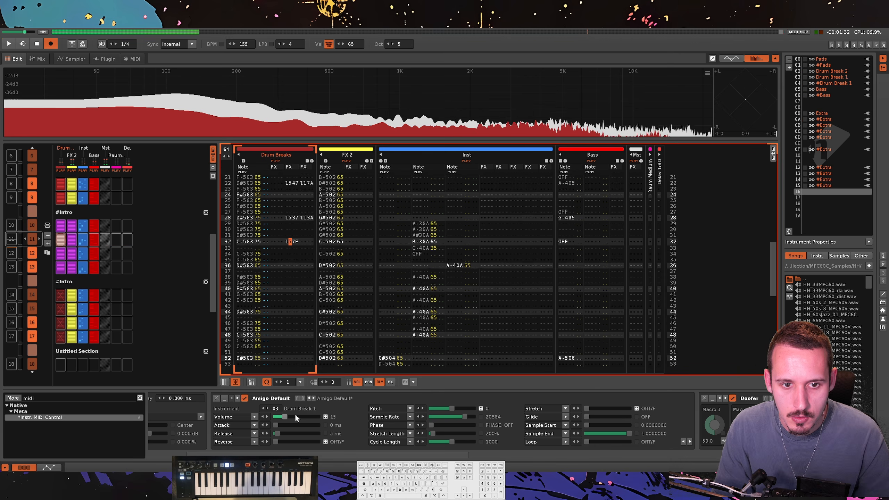
{"action": "key", "text": "Up"}
{"action": "key", "text": "Up"}
{"action": "key", "text": "space"}
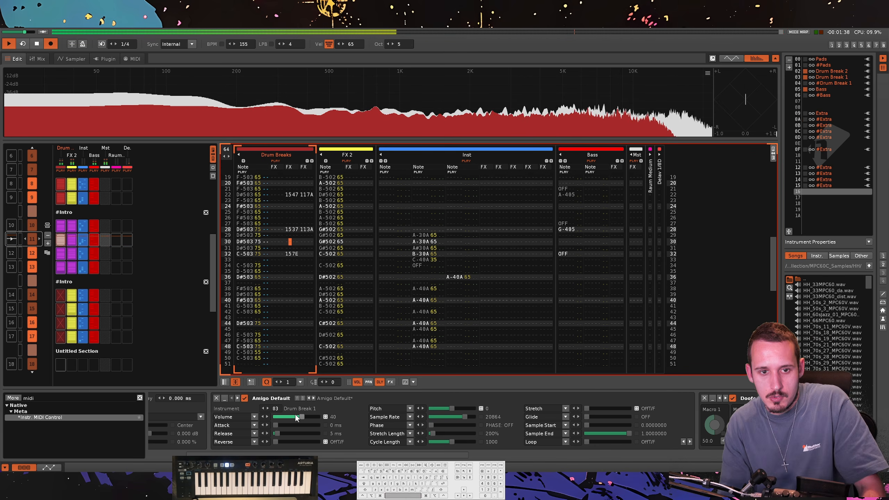
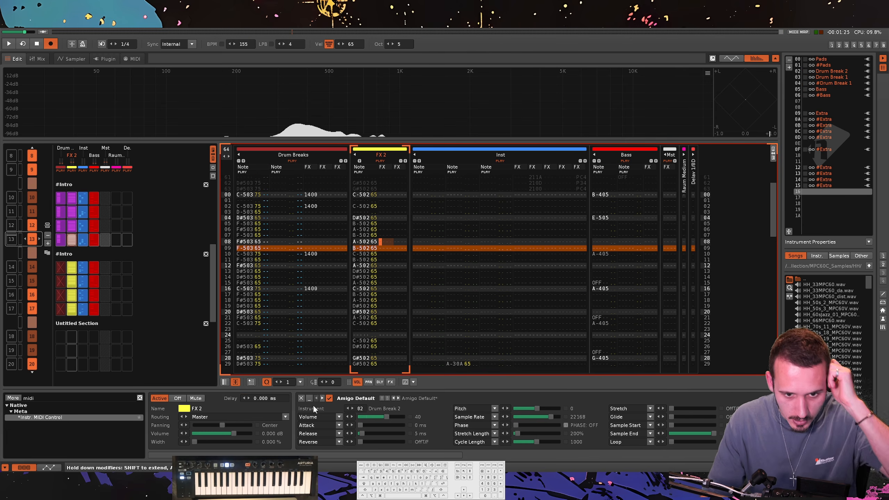
{"action": "left_click", "coordinate": [309, 399]}
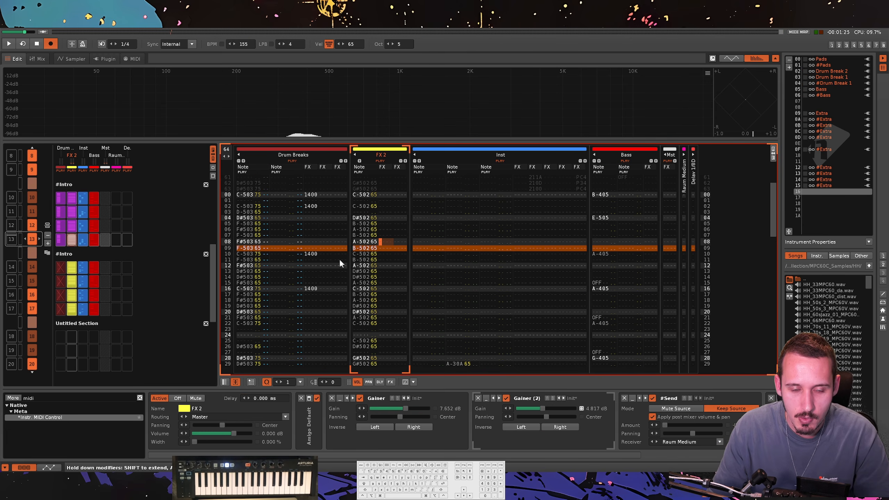
{"action": "left_click", "coordinate": [316, 413]}
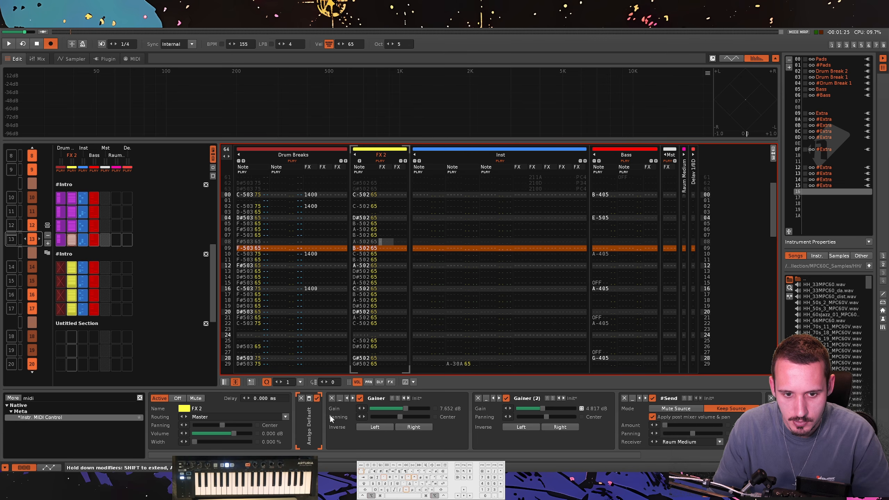
{"action": "right_click", "coordinate": [314, 419]}
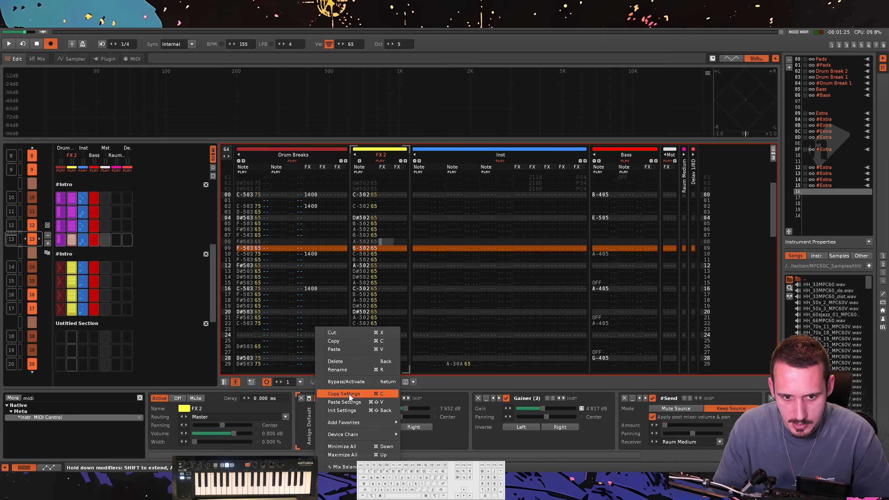
{"action": "left_click", "coordinate": [310, 419]}
{"action": "scroll", "coordinate": [457, 400], "scroll_direction": "right", "scroll_amount": 5}
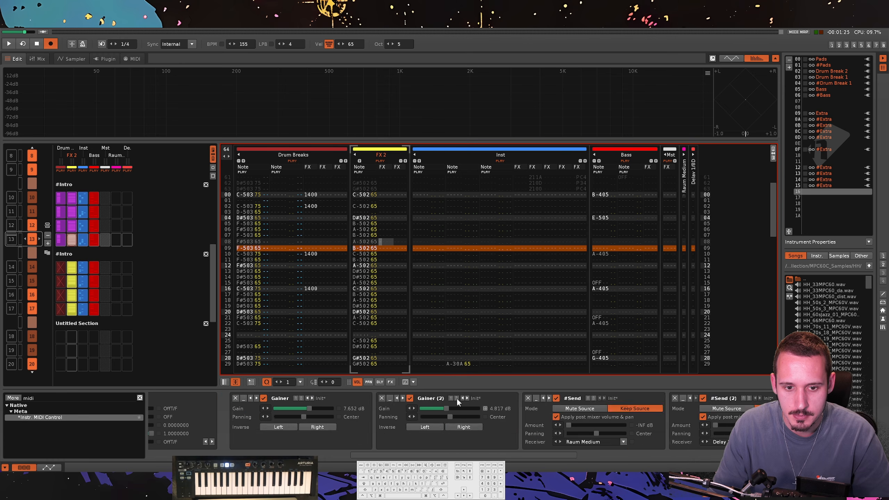
Find the Doofer device by searching for "doof", add its Init preset to FX 2 and move the Amigo sampler into it.
{"action": "left_click", "coordinate": [84, 399]}
{"action": "type", "text": "do"}
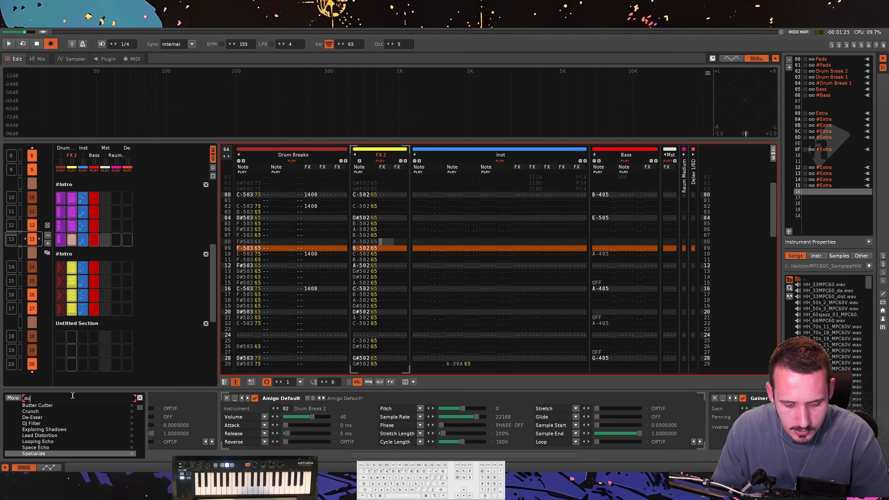
{"action": "type", "text": "of"}
{"action": "double_click", "coordinate": [32, 417]}
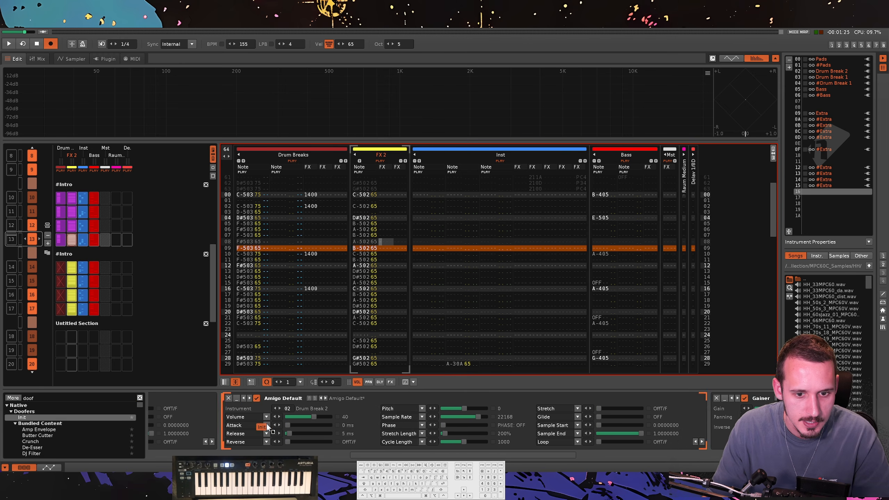
{"action": "left_click_drag", "start_coordinate": [484, 407], "coordinate": [445, 426]}
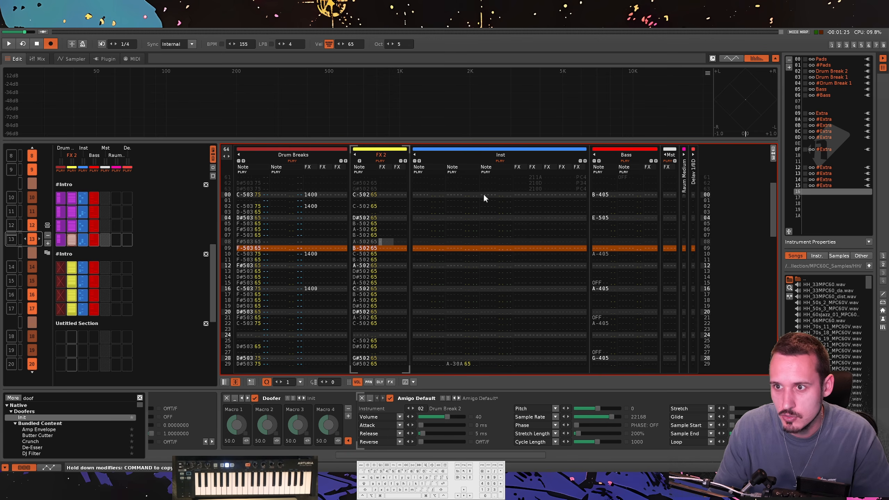
Map the FX 2 Doofer's Macro 1 to the Amigo Default Phase parameter.
{"action": "left_click", "coordinate": [246, 441]}
{"action": "scroll", "coordinate": [501, 452], "scroll_direction": "right", "scroll_amount": 5}
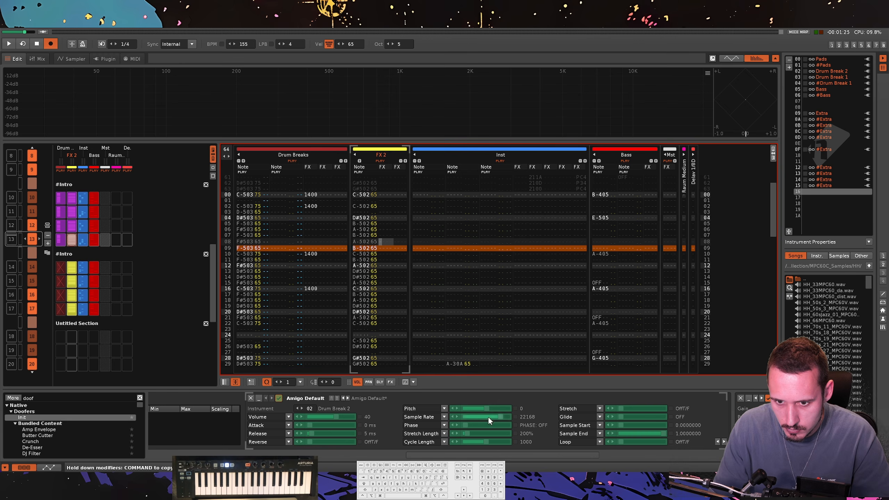
{"action": "left_click_drag", "start_coordinate": [506, 456], "coordinate": [410, 457]}
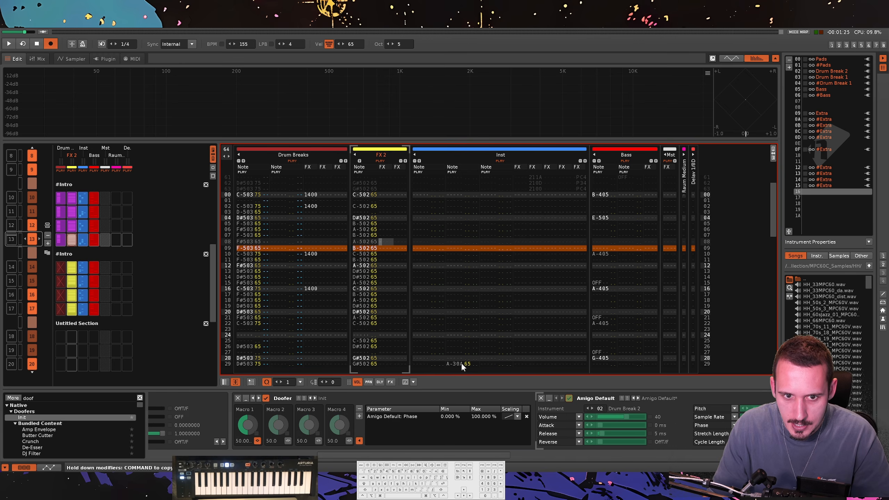
Map the Phase parameter of the second Amigo device to the Doofer's Macro 1 as well and name the macro Phase.
{"action": "left_click", "coordinate": [612, 400]}
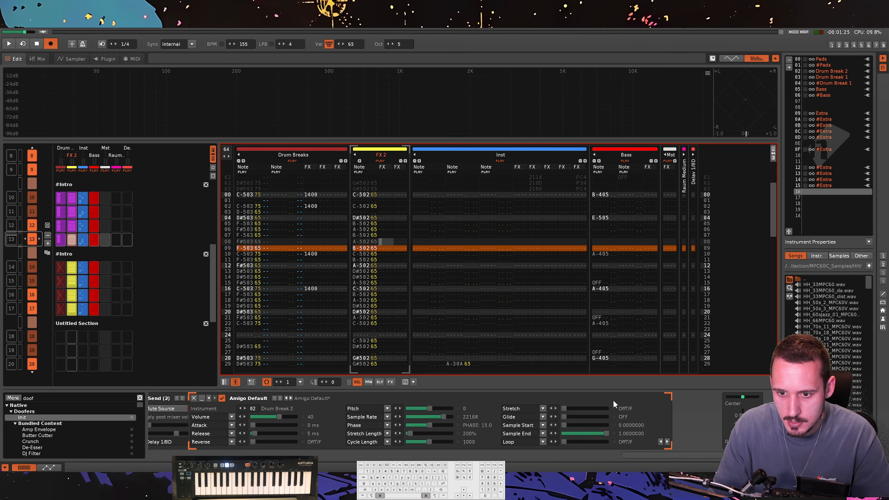
{"action": "mouse_move", "coordinate": [307, 401]}
{"action": "left_mouse_down"}
{"action": "mouse_move", "coordinate": [239, 412]}
{"action": "mouse_move", "coordinate": [300, 415]}
{"action": "left_mouse_up"}
{"action": "left_click_drag", "start_coordinate": [428, 416], "coordinate": [394, 416]}
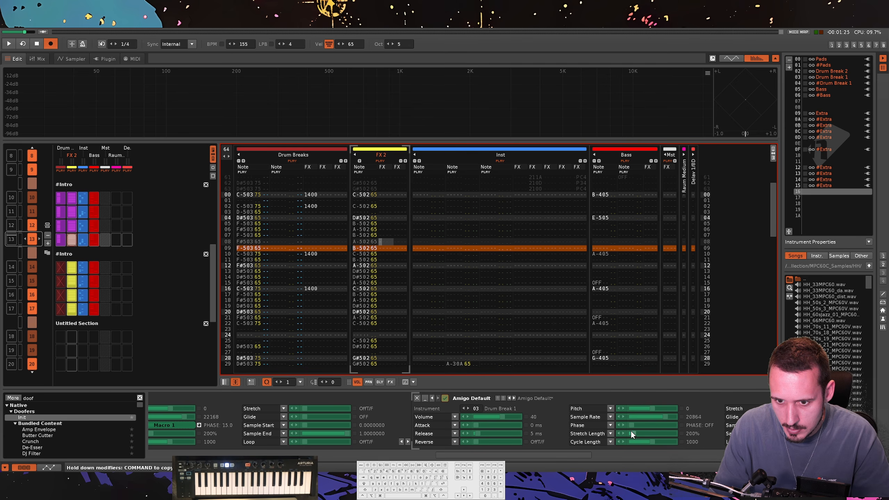
{"action": "left_click_drag", "start_coordinate": [536, 454], "coordinate": [406, 458]}
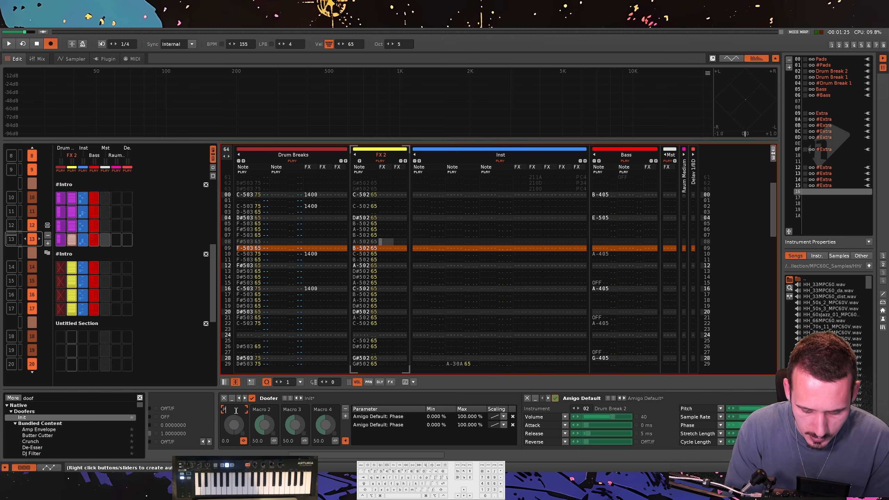
{"action": "key", "text": "Return"}
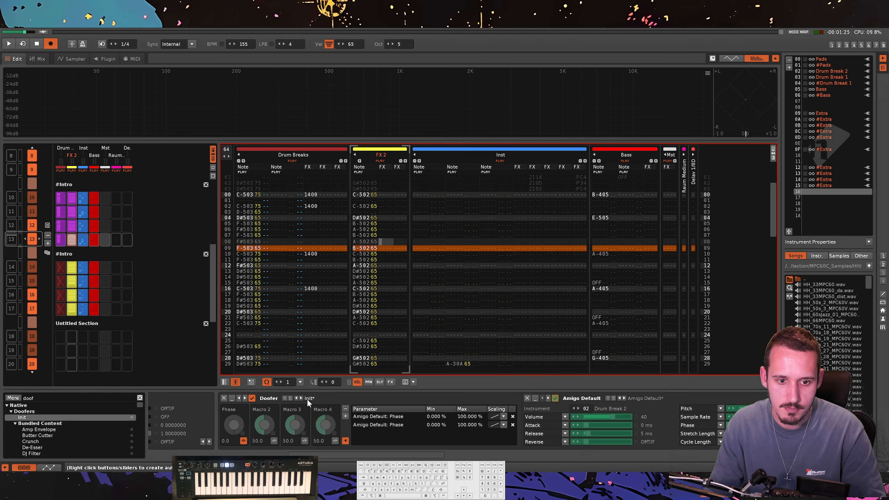
Play pattern 13 while trying out the Phase macro.
{"action": "key", "text": "space"}
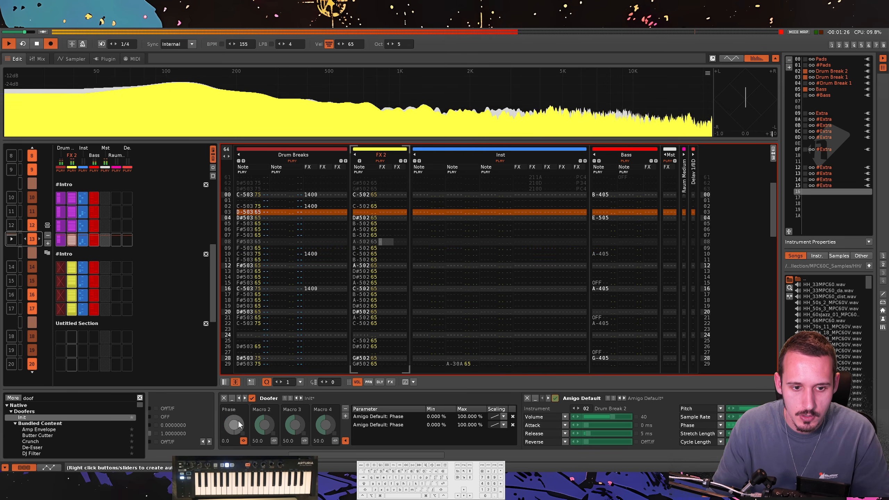
{"action": "left_click_drag", "start_coordinate": [239, 416], "coordinate": [260, 432]}
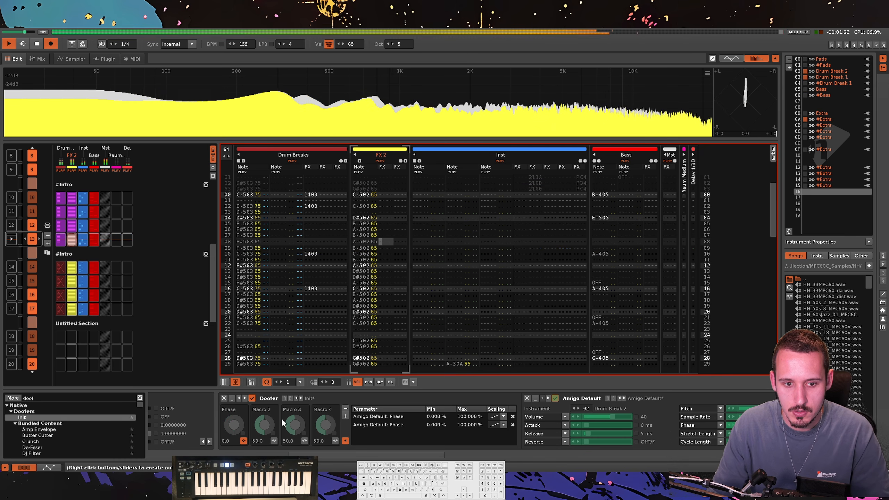
{"action": "left_click", "coordinate": [384, 242]}
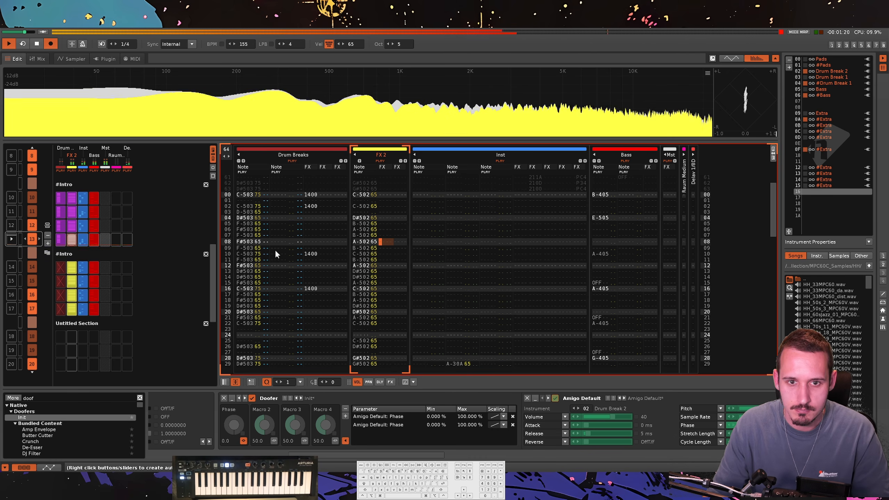
{"action": "key", "text": "space"}
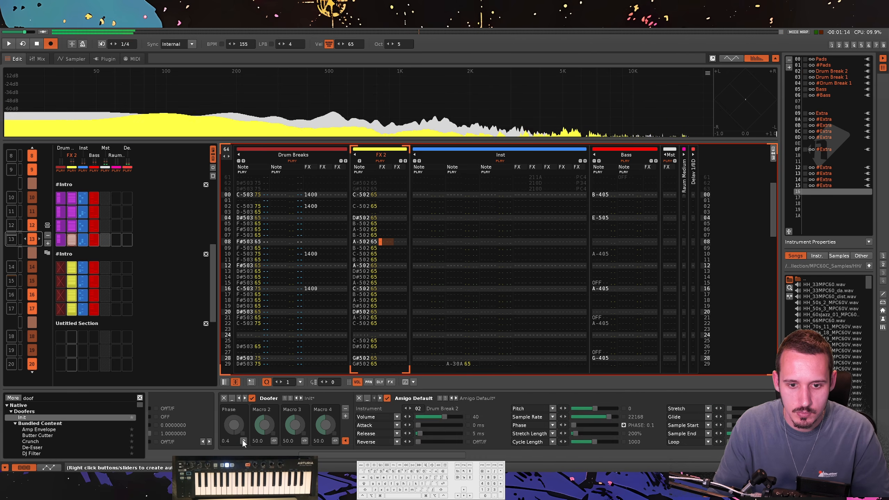
Limit both Phase mappings to a 25% maximum and play pattern 13 while turning the Phase macro.
{"action": "double_click", "coordinate": [465, 416]}
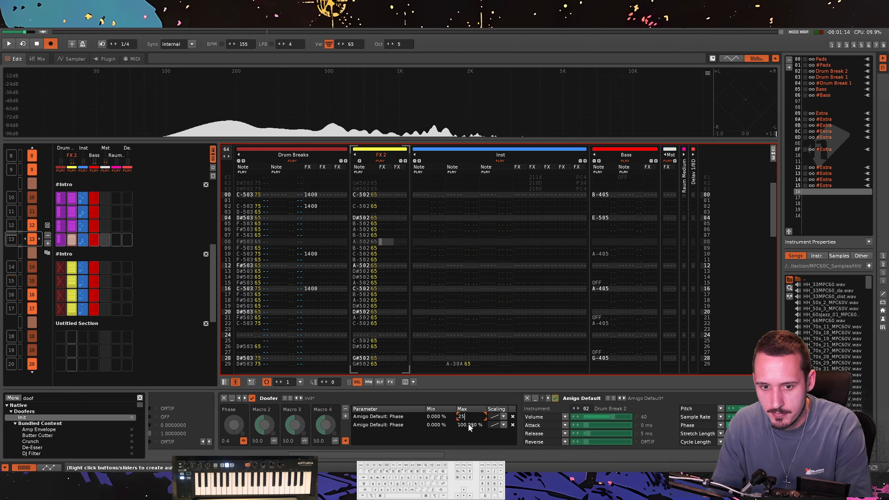
{"action": "key", "text": "space"}
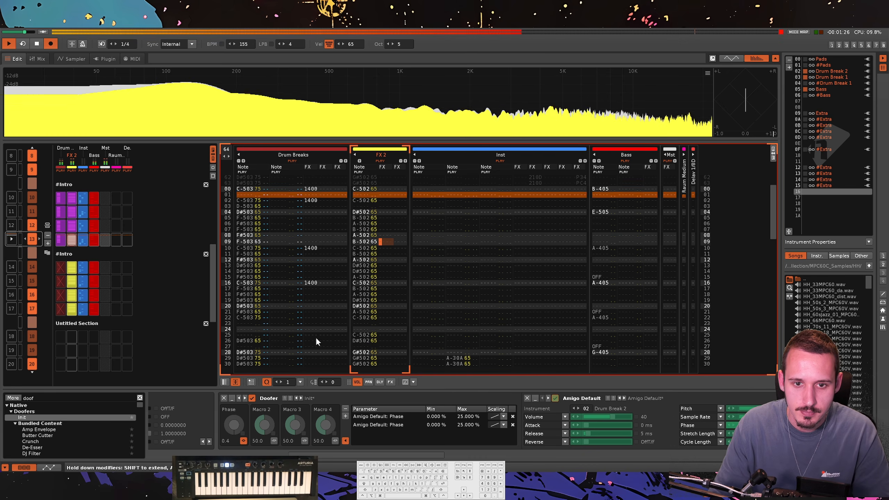
{"action": "scroll", "coordinate": [232, 413], "scroll_direction": "up", "scroll_amount": 3}
{"action": "scroll", "coordinate": [232, 414], "scroll_direction": "down", "scroll_amount": 3}
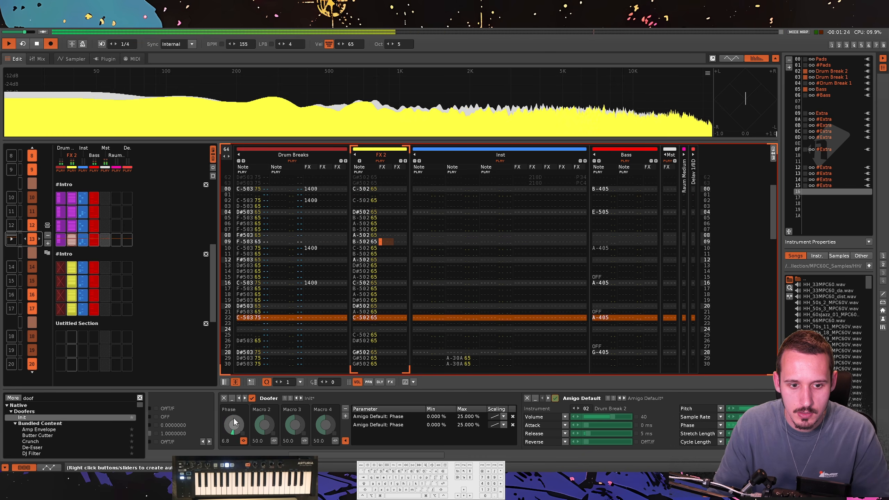
{"action": "key", "text": "space"}
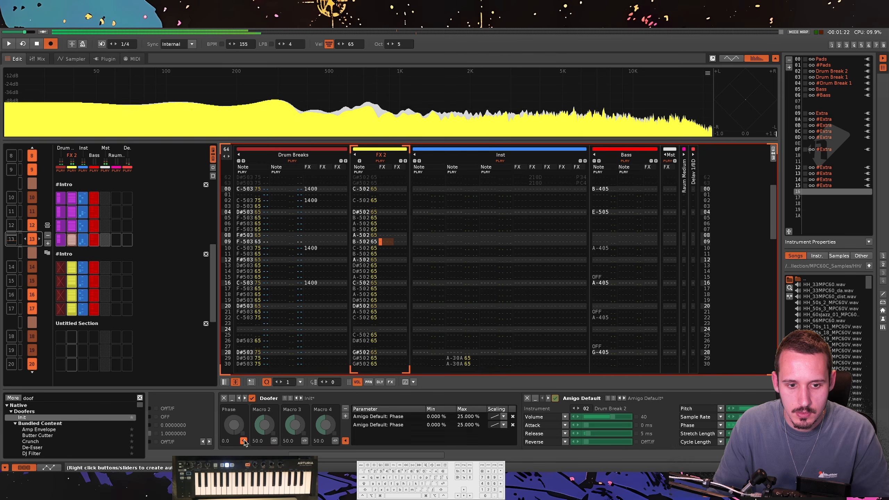
Map the Doofer's Macro 2 to the Phase parameter of the Drum Break 2 Amigo and name it Phase 1.
{"action": "left_click", "coordinate": [244, 441]}
{"action": "left_click", "coordinate": [275, 441]}
{"action": "left_click_drag", "start_coordinate": [350, 456], "coordinate": [429, 455]}
{"action": "left_click", "coordinate": [431, 425]}
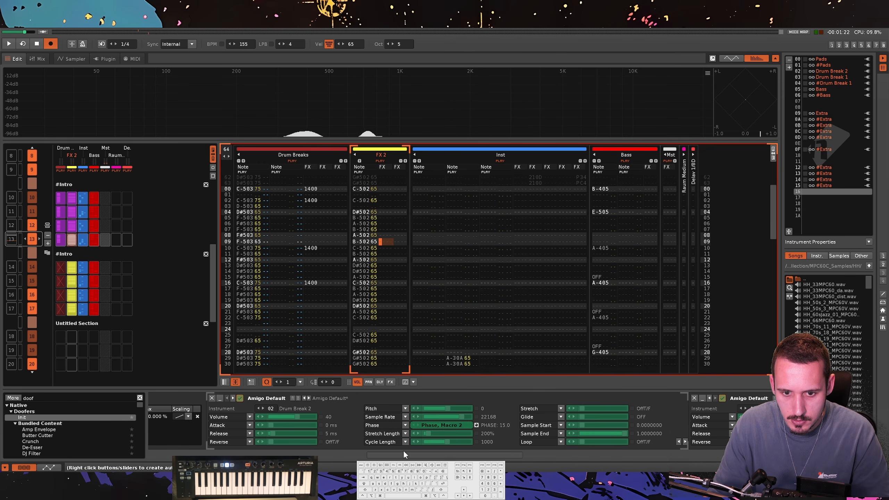
{"action": "left_click_drag", "start_coordinate": [401, 455], "coordinate": [291, 455]}
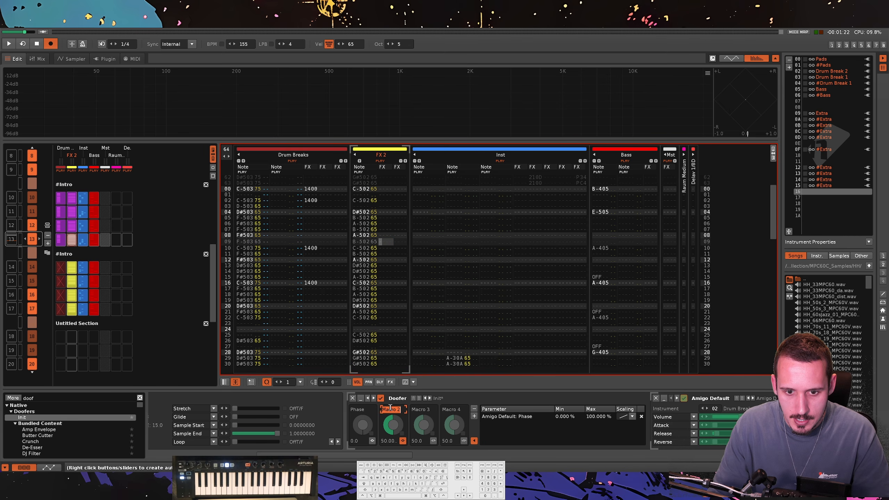
{"action": "type", "text": "se 1"}
{"action": "key", "text": "Return"}
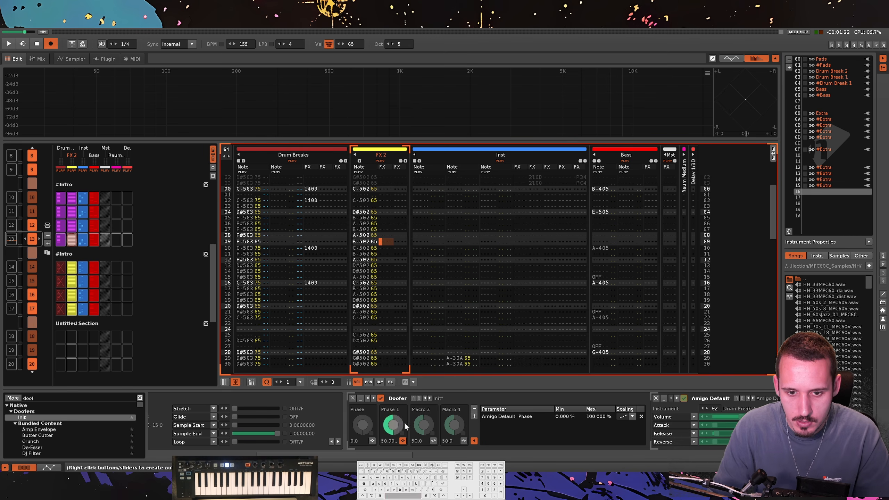
Map the Doofer's Macro 3 to the Phase parameter of the other Amigo and name it Phase 2.
{"action": "left_click_drag", "start_coordinate": [385, 455], "coordinate": [338, 461]}
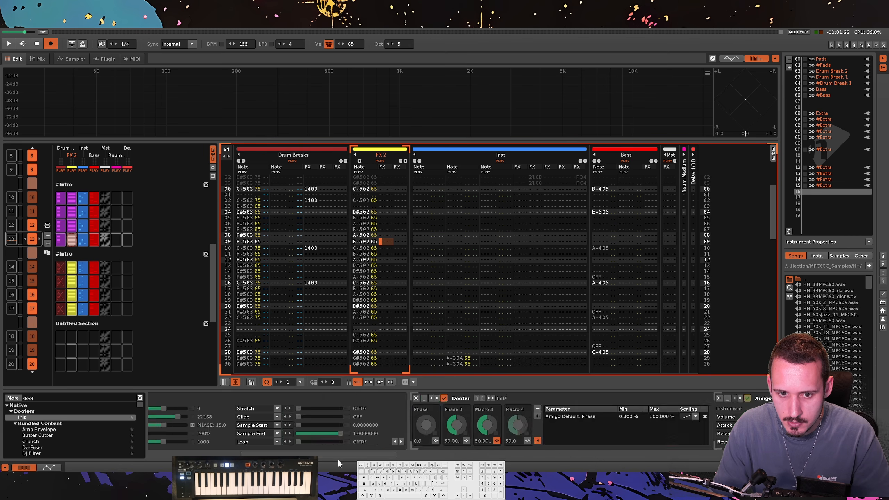
{"action": "left_click", "coordinate": [489, 413]}
{"action": "type", "text": "Phase 2"}
{"action": "key", "text": "Return"}
Lower the Phase 2 macro to 0 and the Phase 1 macro to about 32, playing pattern 13 repeatedly.
{"action": "key", "text": "space"}
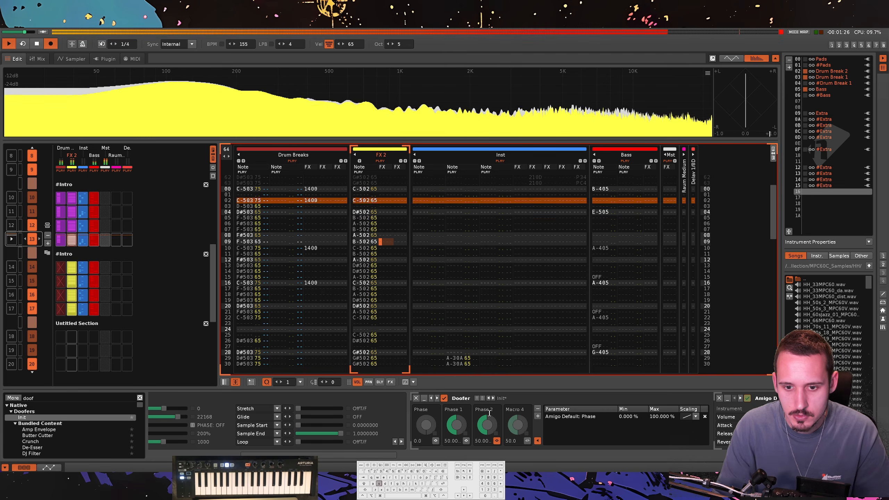
{"action": "key", "text": "space"}
{"action": "key", "text": "space"}
{"action": "key", "text": "space"}
{"action": "key", "text": "space"}
{"action": "left_click_drag", "start_coordinate": [487, 427], "coordinate": [486, 462]}
{"action": "left_click_drag", "start_coordinate": [456, 424], "coordinate": [486, 461]}
{"action": "key", "text": "space"}
{"action": "key", "text": "space"}
{"action": "key", "text": "space"}
{"action": "key", "text": "space"}
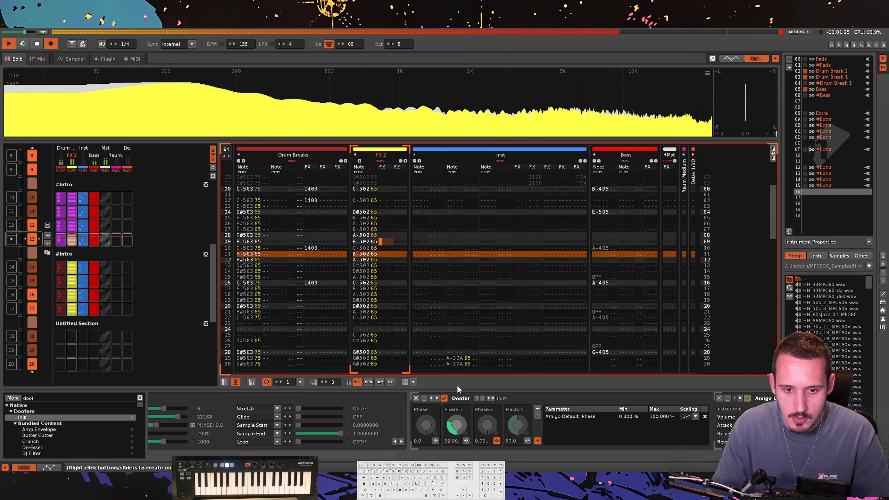
Solo Drum Breaks, reset the Phase 1 macro to 0 and audition the track while adjusting the Phase 2 macro.
{"action": "right_click", "coordinate": [295, 161]}
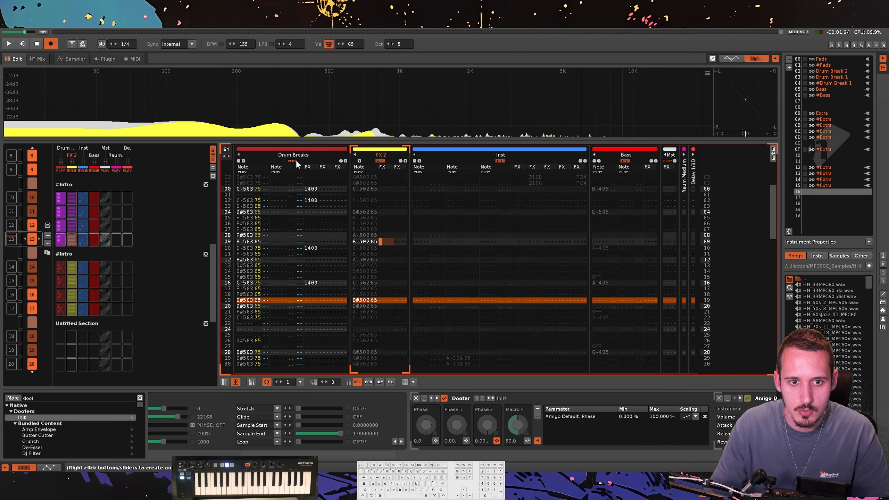
{"action": "key", "text": "space"}
{"action": "double_click", "coordinate": [458, 425]}
{"action": "key", "text": "space"}
{"action": "key", "text": "space"}
{"action": "left_click_drag", "start_coordinate": [489, 425], "coordinate": [394, 455]}
{"action": "key", "text": "space"}
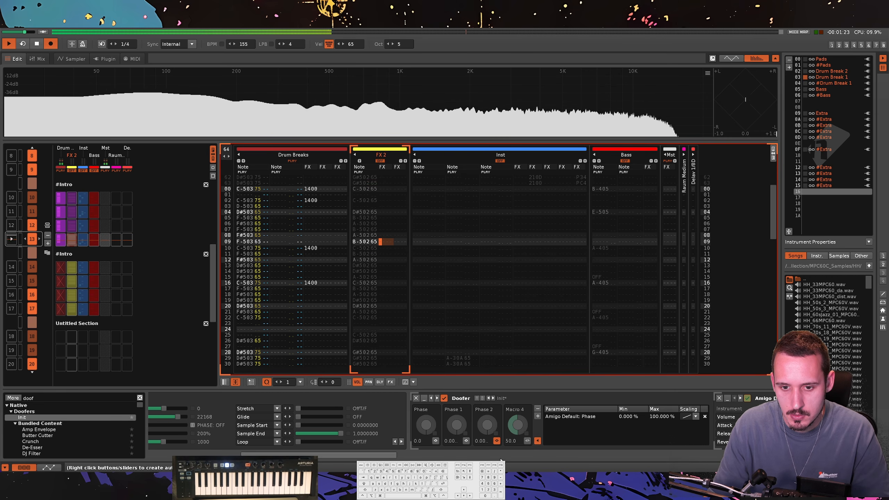
Solo FX 2, limit the Phase 2 mapping to a 50% maximum and play with the Phase 1 macro at about 20.
{"action": "right_click", "coordinate": [380, 161]}
{"action": "left_click", "coordinate": [467, 441]}
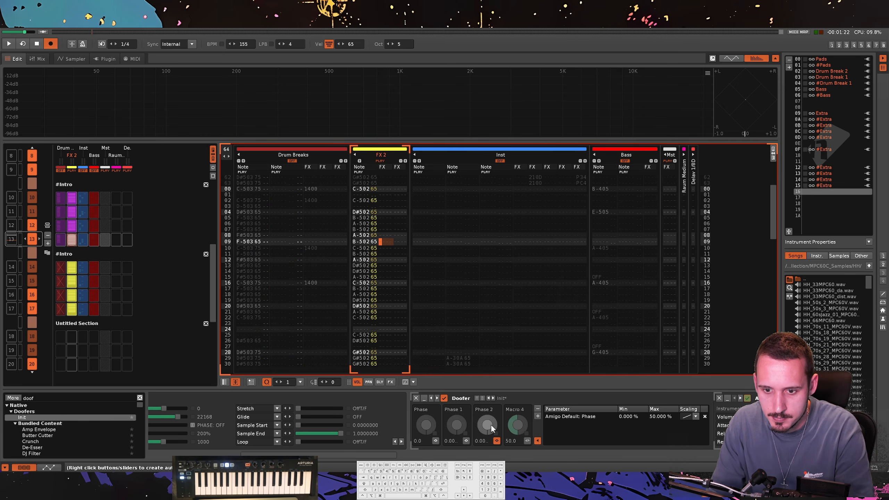
{"action": "key", "text": "space"}
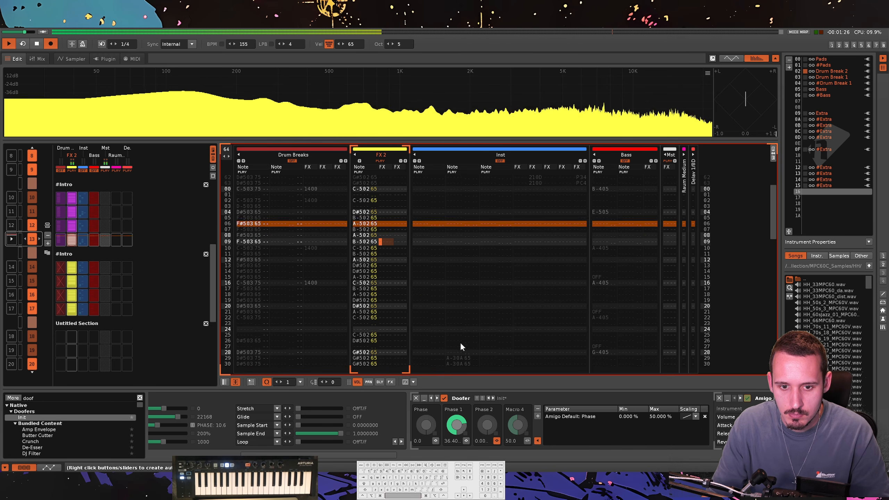
{"action": "left_click_drag", "start_coordinate": [457, 408], "coordinate": [456, 392]}
{"action": "key", "text": "space"}
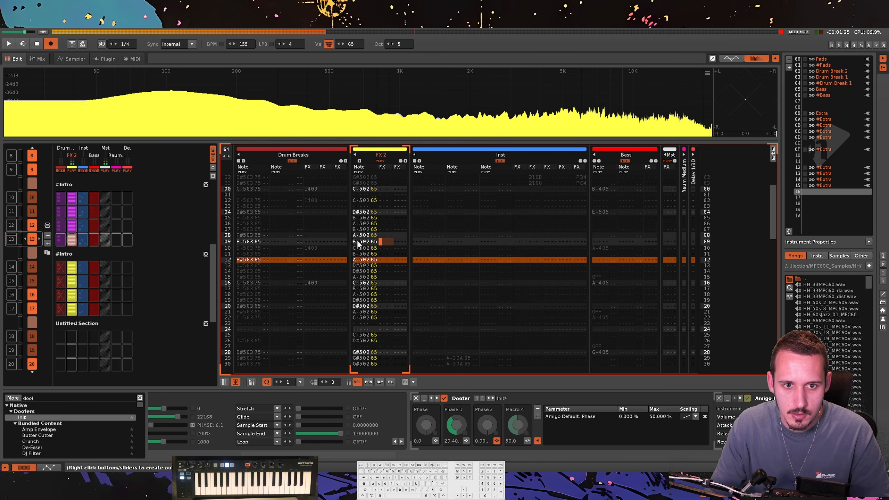
Restore playback of all tracks and play pattern 13 with the Phase 1 macro raised to about 33.
{"action": "right_click", "coordinate": [292, 160]}
{"action": "key", "text": "space"}
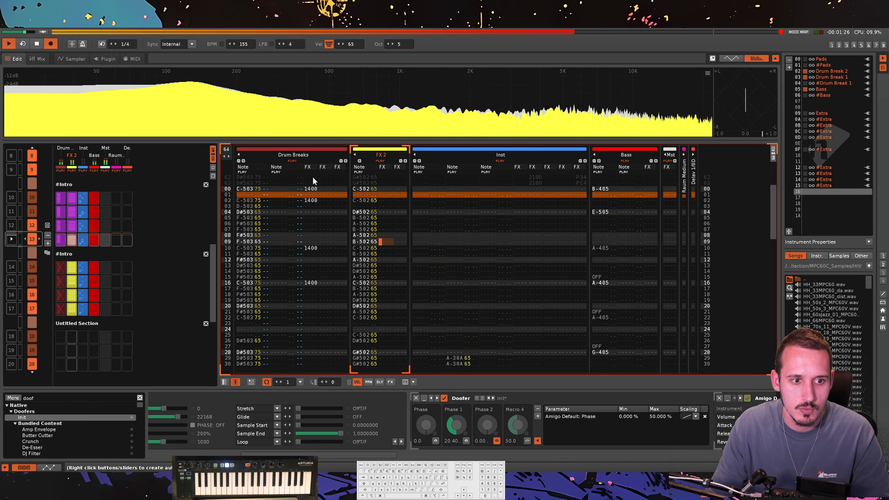
{"action": "key", "text": "space"}
{"action": "key", "text": "space"}
{"action": "left_click_drag", "start_coordinate": [457, 421], "coordinate": [455, 390]}
{"action": "key", "text": "space"}
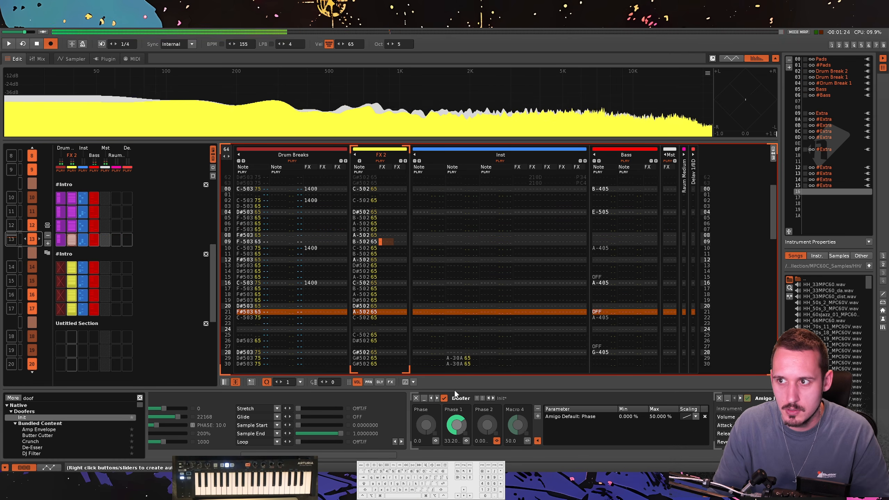
Reset the Phase 1 macro to 0 and play pattern 13 again.
{"action": "key", "text": "space"}
{"action": "left_click_drag", "start_coordinate": [457, 425], "coordinate": [456, 470]}
{"action": "key", "text": "space"}
{"action": "key", "text": "space"}
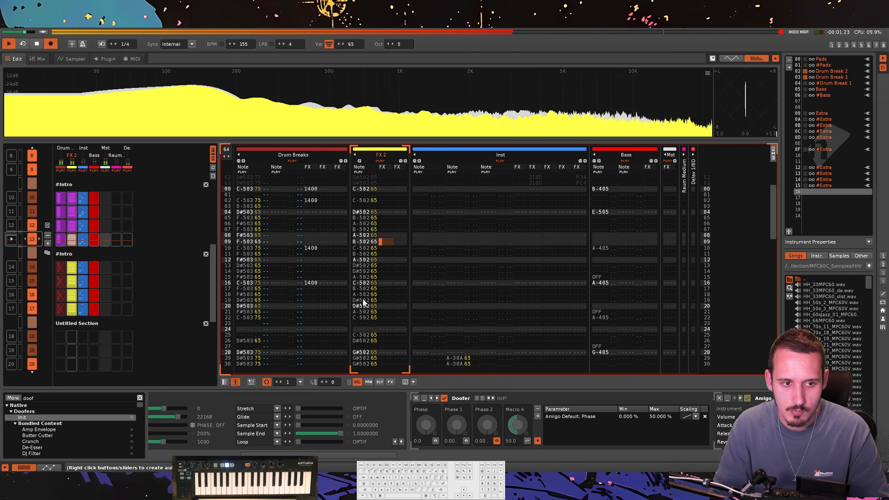
Play pattern 11 and pattern 10 to compare the breaks in the #Intro section.
{"action": "left_click", "coordinate": [72, 213]}
{"action": "key", "text": "space"}
{"action": "key", "text": "space"}
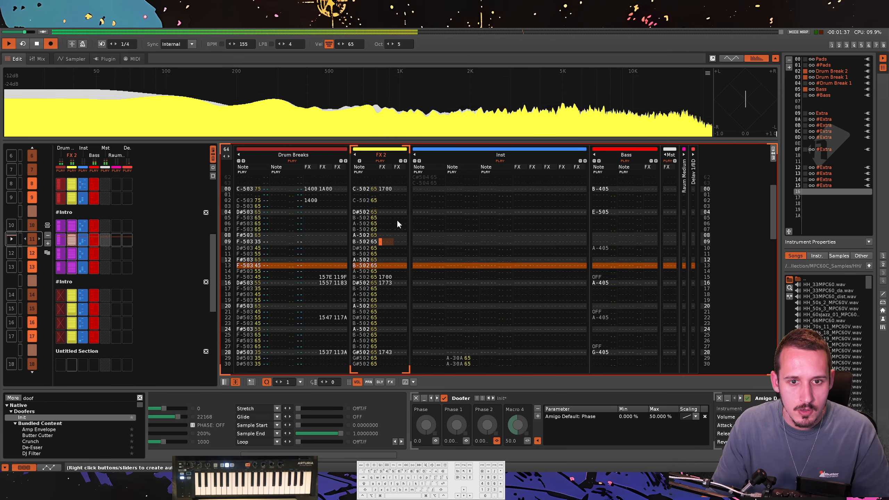
{"action": "scroll", "coordinate": [109, 242], "scroll_direction": "up", "scroll_amount": 1}
{"action": "key", "text": "space"}
{"action": "key", "text": "space"}
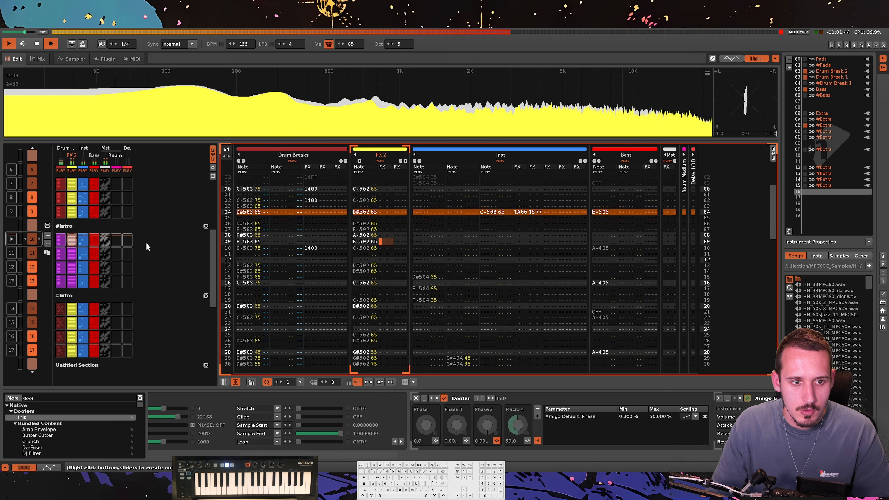
{"action": "left_click", "coordinate": [392, 241]}
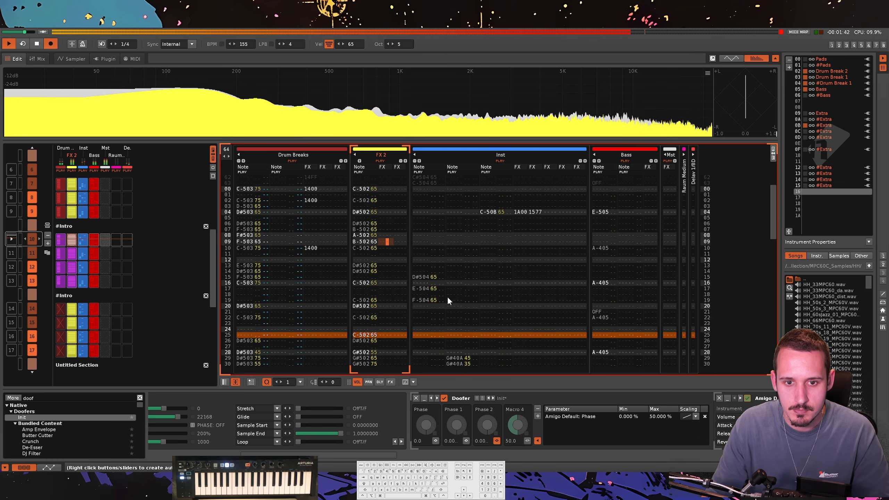
Copy the D#5, E-5 and F-5 notes from lines 15 to 19 of Inst in pattern 10 to line 9 of pattern 11.
{"action": "left_click_drag", "start_coordinate": [433, 280], "coordinate": [429, 272]}
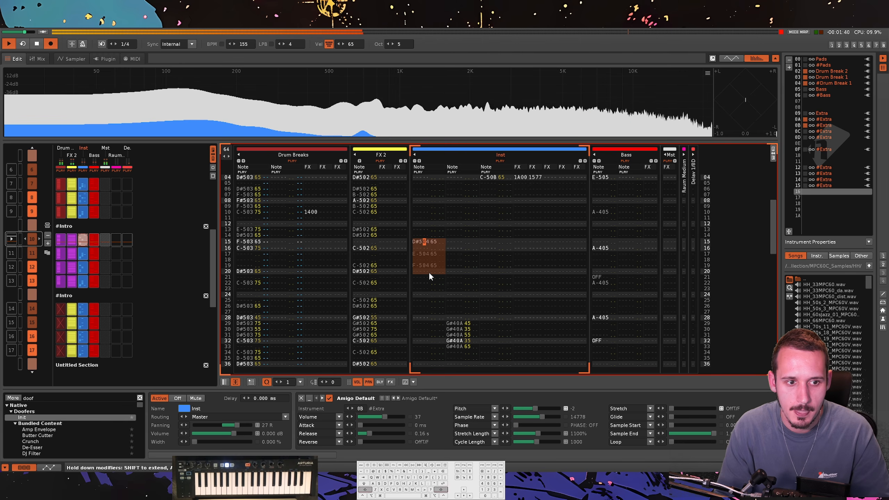
{"action": "key", "text": "super+Down"}
{"action": "key", "text": "super+Down"}
{"action": "key", "text": "super+c"}
{"action": "scroll", "coordinate": [429, 274], "scroll_direction": "up", "scroll_amount": 7}
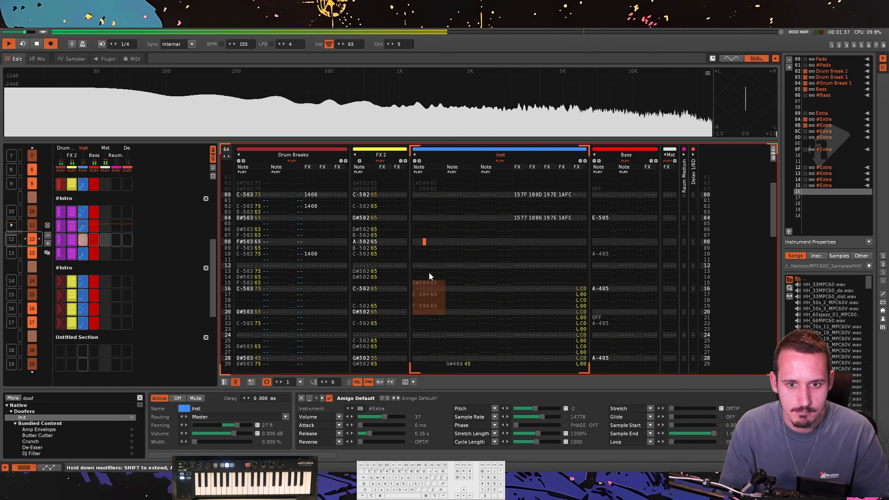
{"action": "key", "text": "super+Up"}
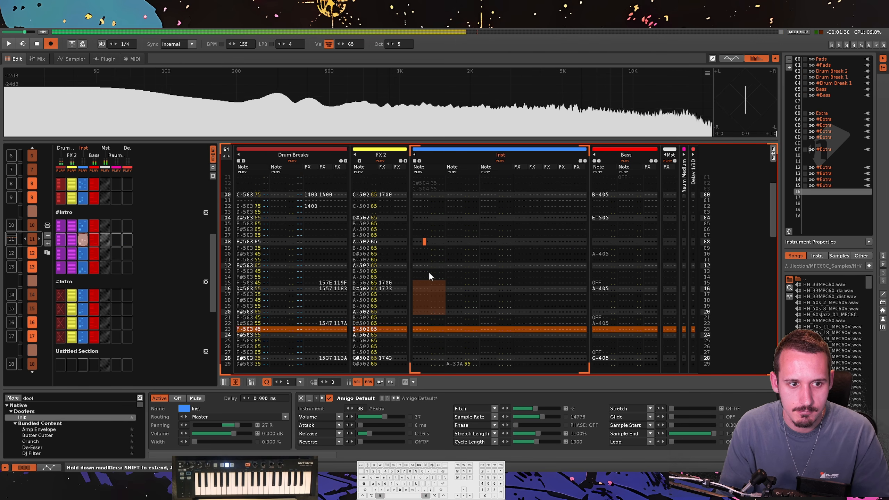
{"action": "key", "text": "space"}
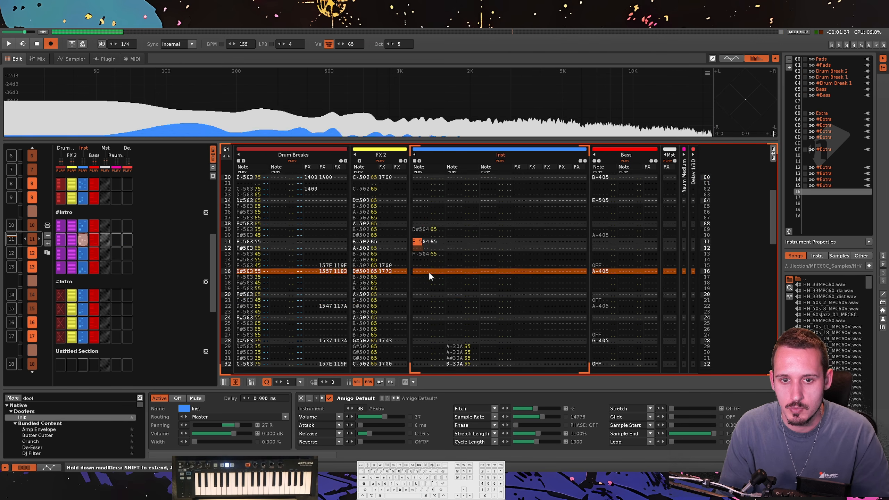
Shift the pasted D#5, E-5 and F-5 notes of Inst in pattern 11 up to lines 8, 10 and 12.
{"action": "key", "text": "Up"}
{"action": "key", "text": "Up"}
{"action": "key", "text": "shift+Down"}
{"action": "key", "text": "shift+Down"}
{"action": "key", "text": "shift+Down"}
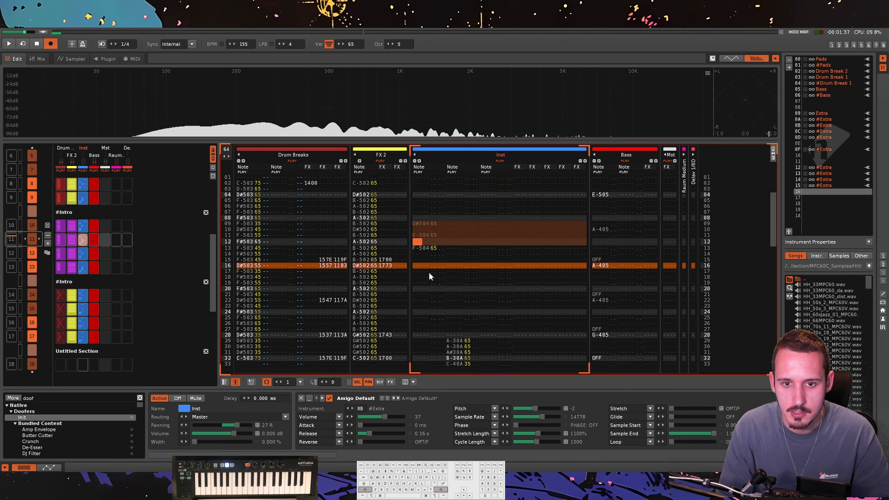
{"action": "key", "text": "Down"}
{"action": "key", "text": "shift+Up"}
{"action": "key", "text": "shift+Up"}
{"action": "key", "text": "shift+Up"}
{"action": "key", "text": "shift+Up"}
{"action": "key", "text": "alt+Up"}
{"action": "key", "text": "Up"}
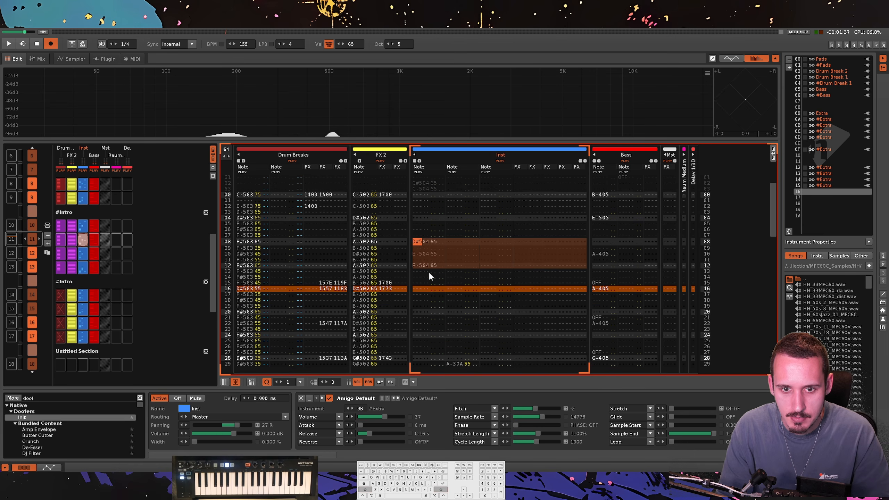
Try pasting the D#5, E-5 and F-5 notes from line 12 of Inst in pattern 11 during playback, and undo the paste.
{"action": "key", "text": "Down"}
{"action": "key", "text": "Down"}
{"action": "key", "text": "Down"}
{"action": "key", "text": "Down"}
{"action": "key", "text": "Down"}
{"action": "key", "text": "Up"}
{"action": "key", "text": "super+v"}
{"action": "key", "text": "space"}
{"action": "key", "text": "Down"}
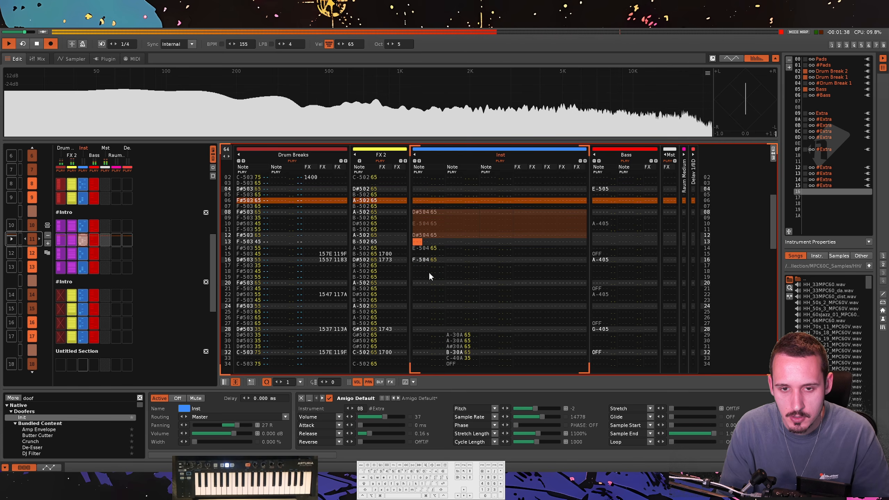
{"action": "key", "text": "super+z"}
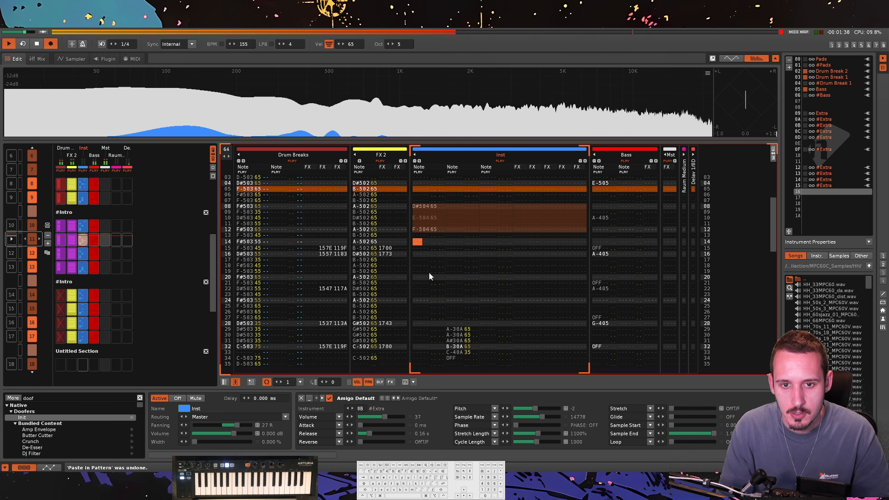
Paste the D#5, E-5 and F-5 notes of Inst in pattern 11 twice more, starting at lines 14 and 20.
{"action": "key", "text": "Down"}
{"action": "key", "text": "Down"}
{"action": "key", "text": "Down"}
{"action": "key", "text": "Down"}
{"action": "key", "text": "Down"}
{"action": "key", "text": "Down"}
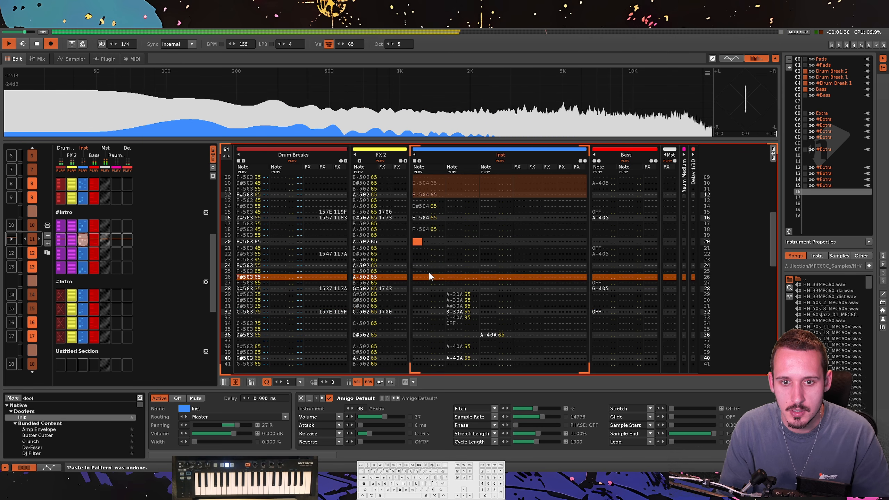
{"action": "key", "text": "super+v"}
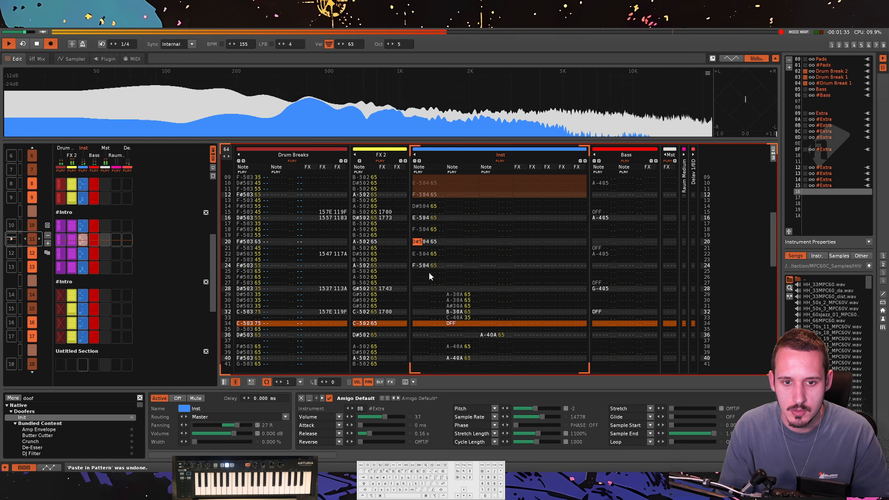
{"action": "left_click", "coordinate": [377, 206]}
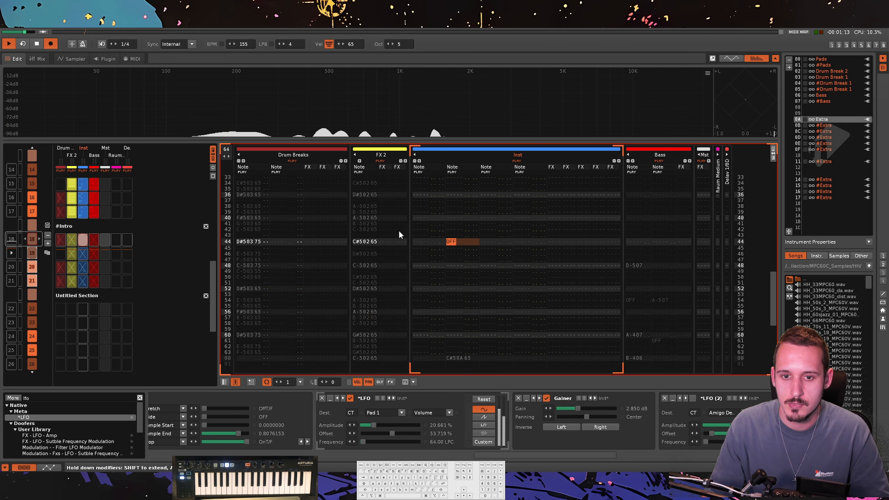
{"action": "scroll", "coordinate": [137, 245], "scroll_direction": "up", "scroll_amount": 3}
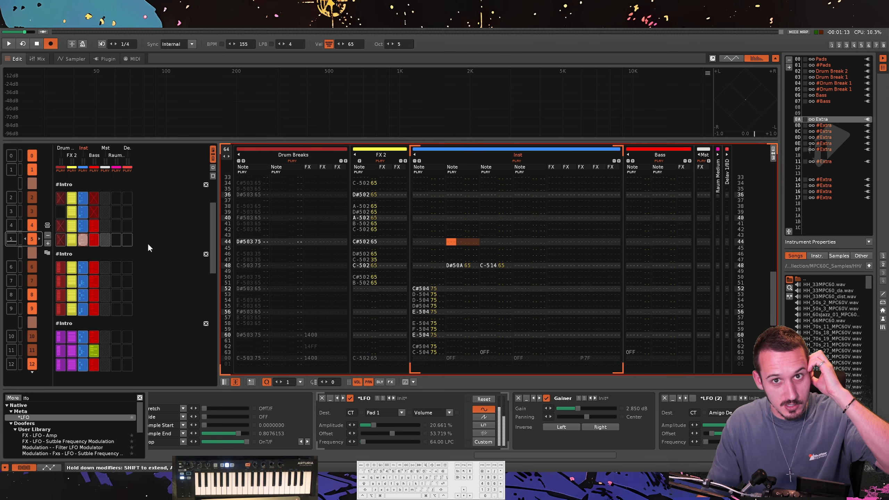